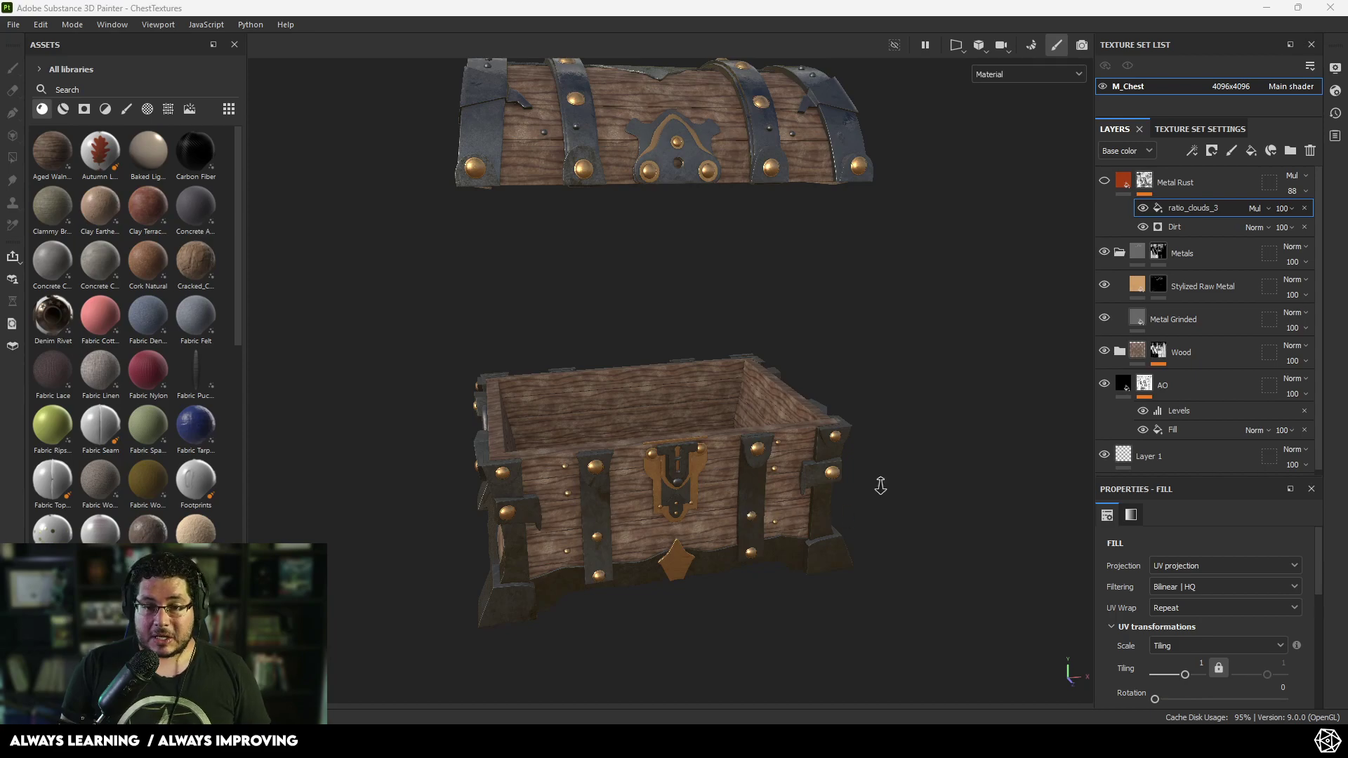
- Show the Metal Rust layer to check it on the chest, and delete that layer
alt+drag(873, 476, 731, 427)
alt+middle_drag(731, 427, 702, 369)
alt+right_drag(703, 369, 588, 322)
alt+drag(588, 327, 757, 362)
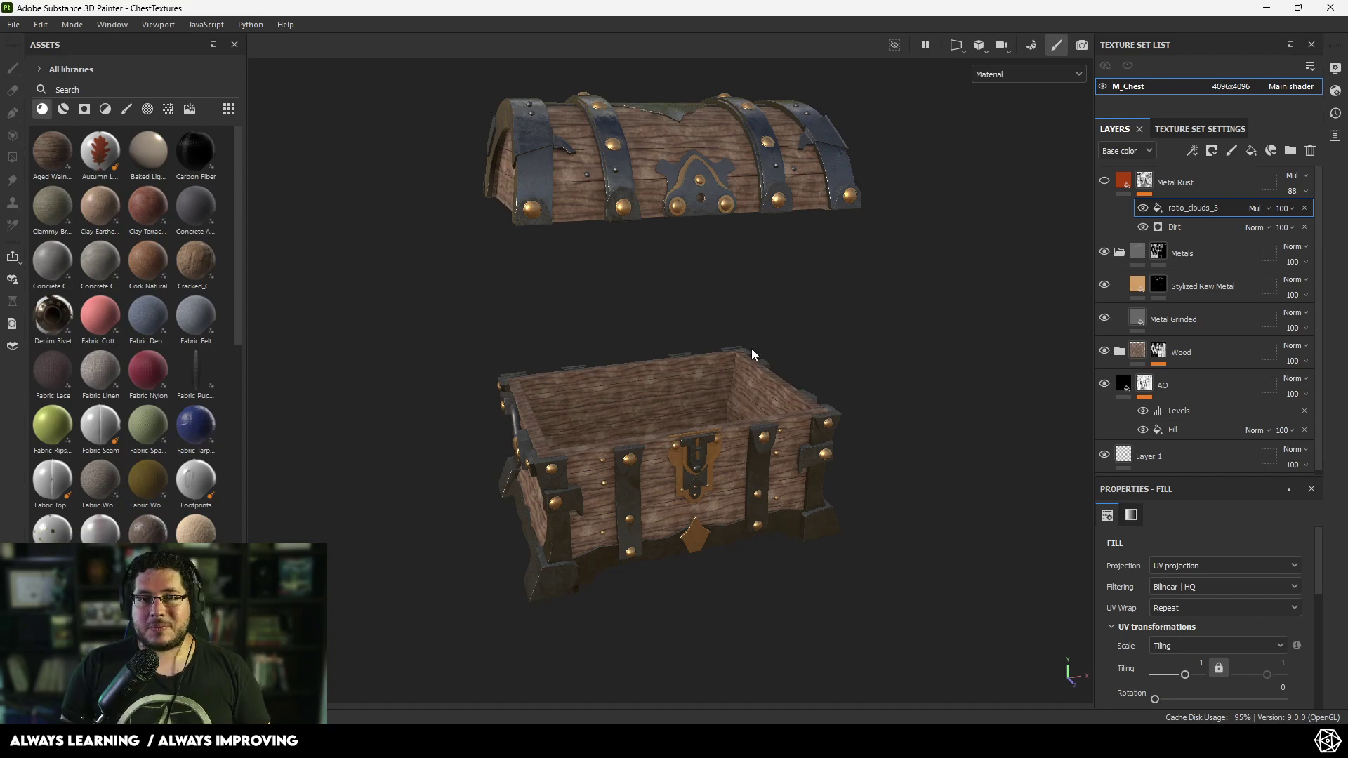
alt+drag(842, 372, 759, 361)
click(1105, 182)
mouse_move(891, 261)
alt+mouse_down()
mouse_move(932, 284)
mouse_move(897, 272)
alt+mouse_up()
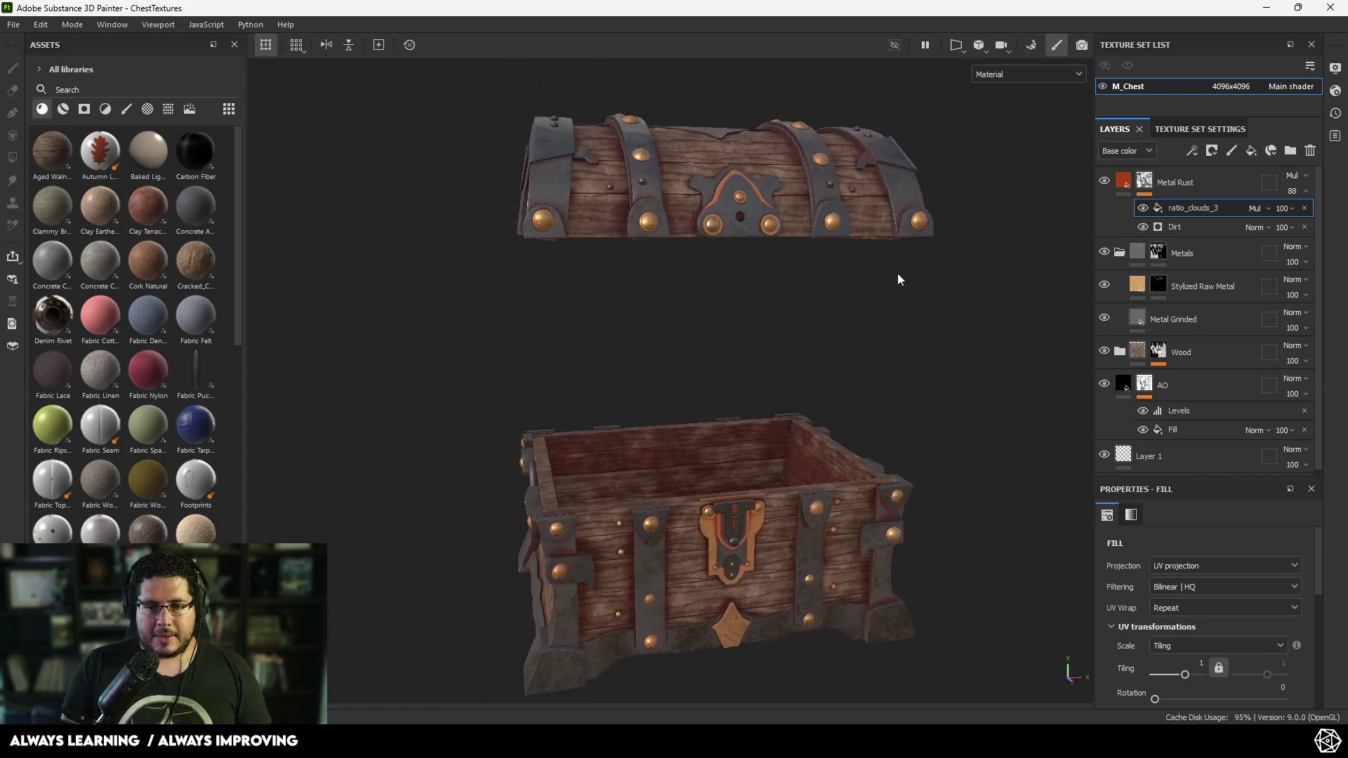
click(1177, 184)
key(Delete)
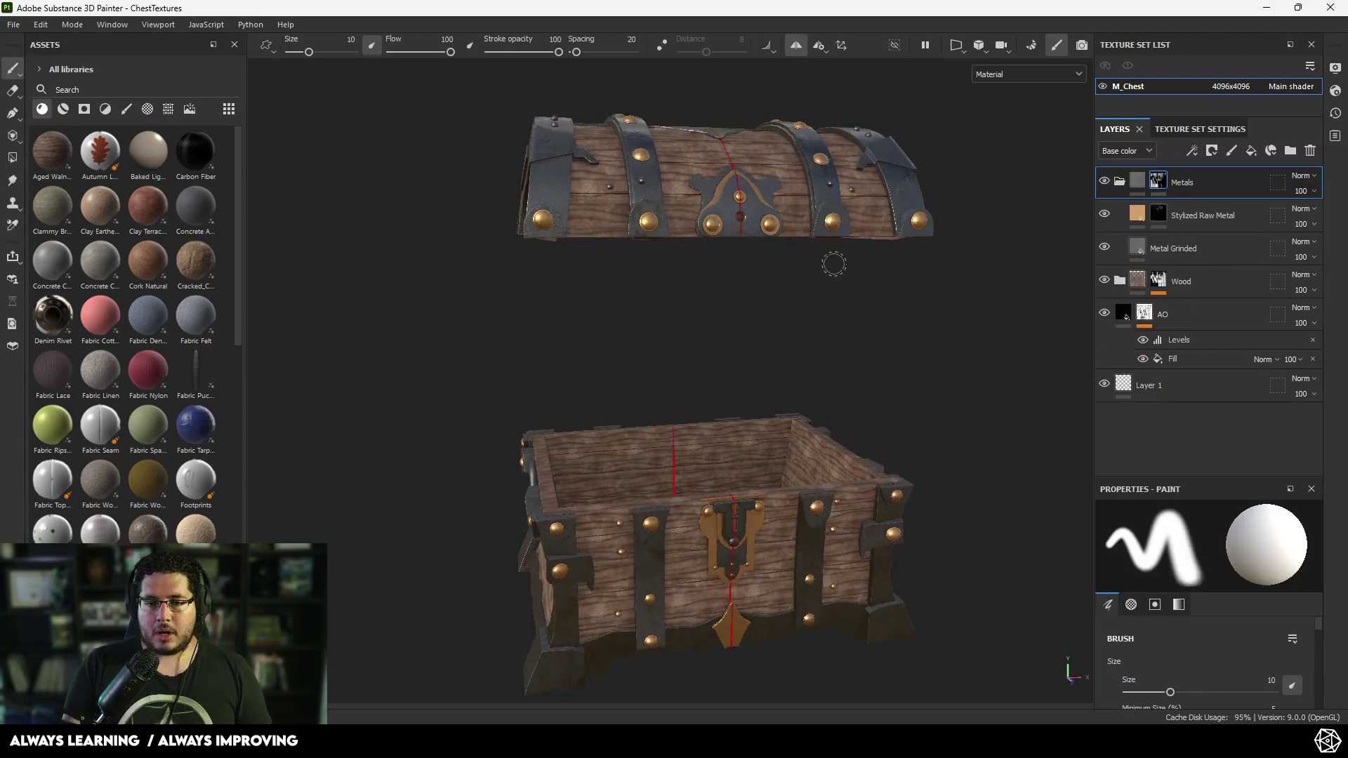
- Filter the asset library for "wood" materials and select the Aged Walnut Wood layer inside the Wood group
alt+drag(807, 273, 1017, 465)
alt+right_drag(1018, 465, 618, 416)
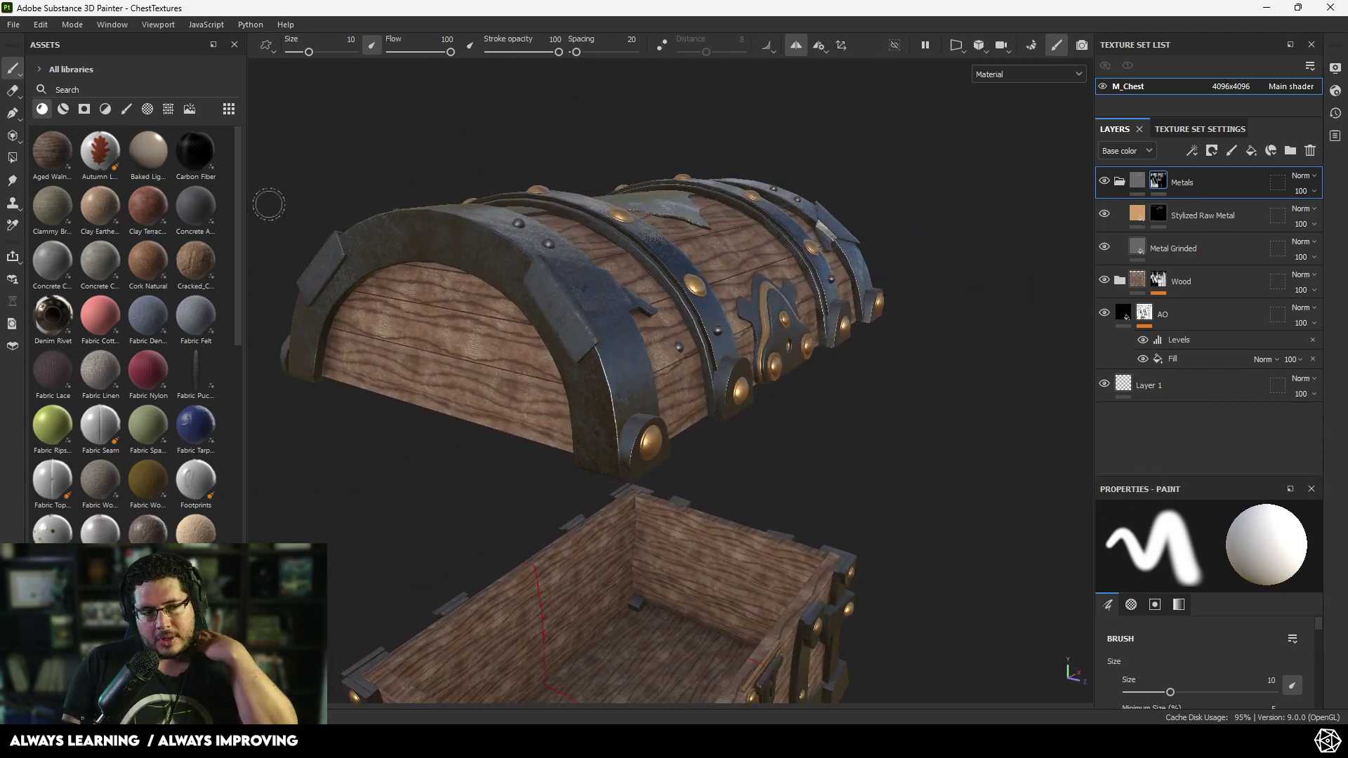
click(81, 90)
text(wood)
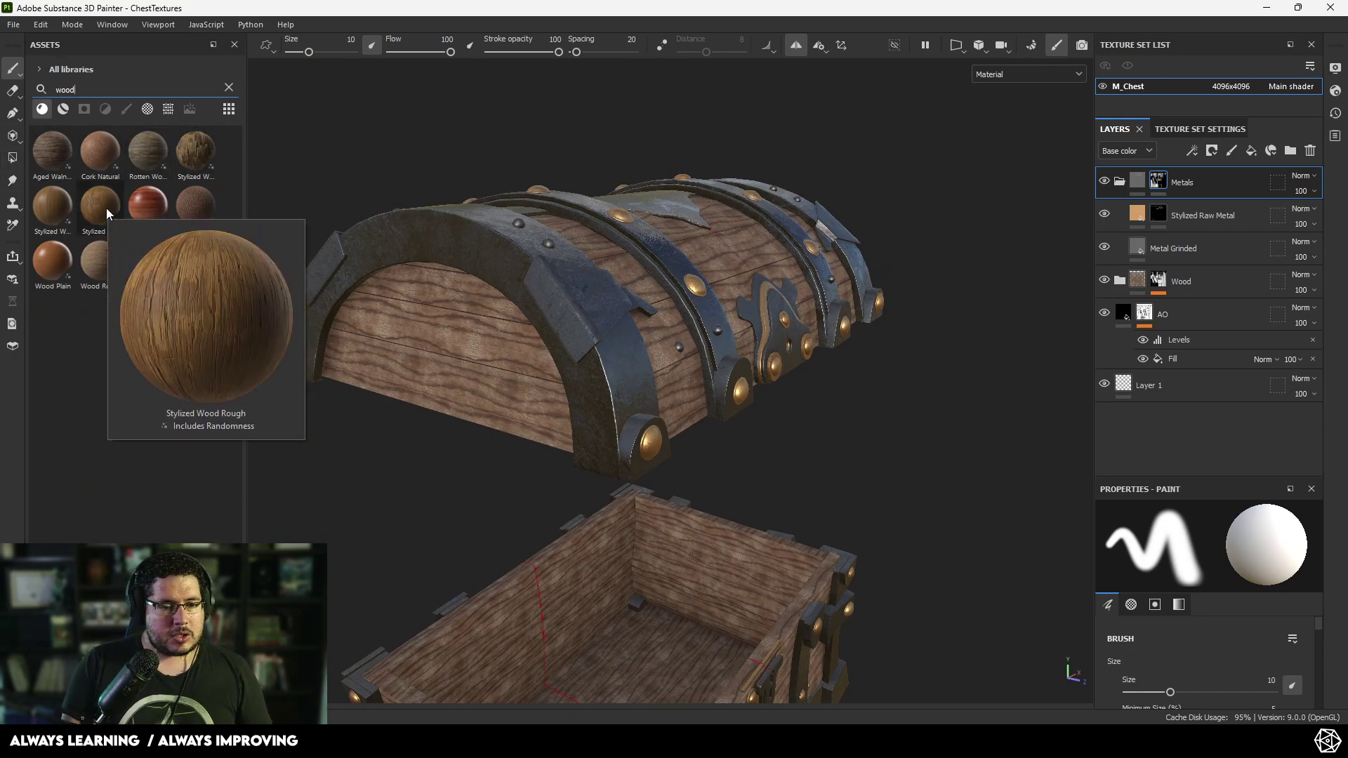
mouse_move(105, 264)
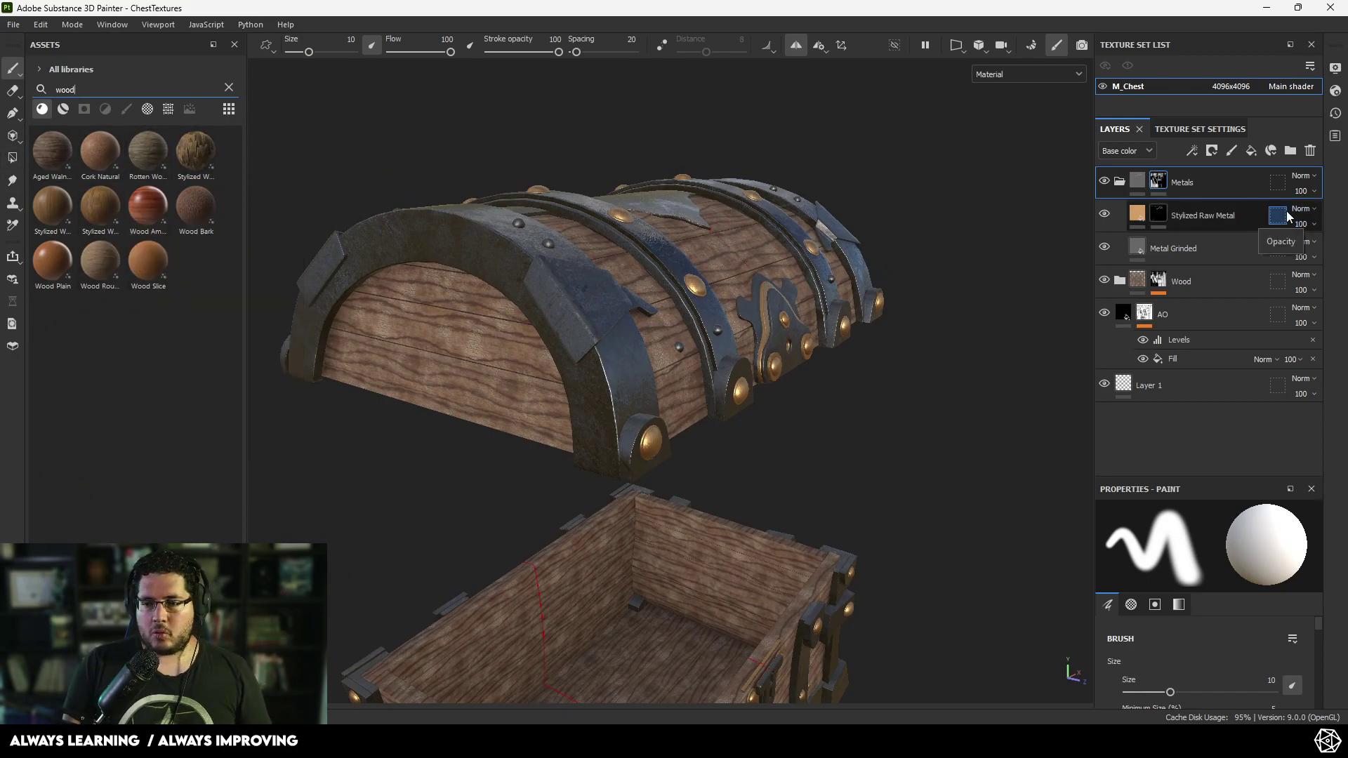
click(1119, 281)
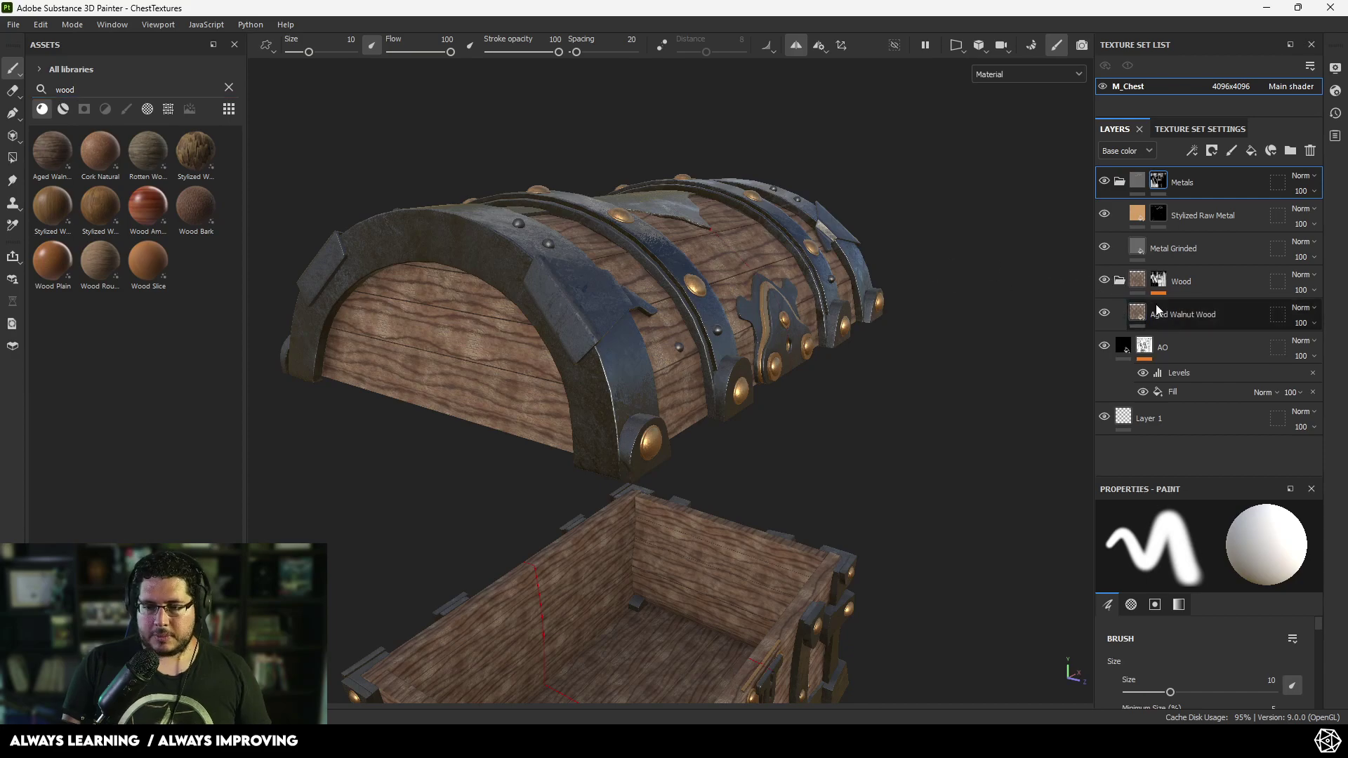
click(1201, 315)
- Replace the Aged Walnut Wood layer's material with Stylized Wood Rough and inspect it on the chest
scroll(1214, 554, down, 2)
scroll(1178, 587, up, 1)
click(1183, 573)
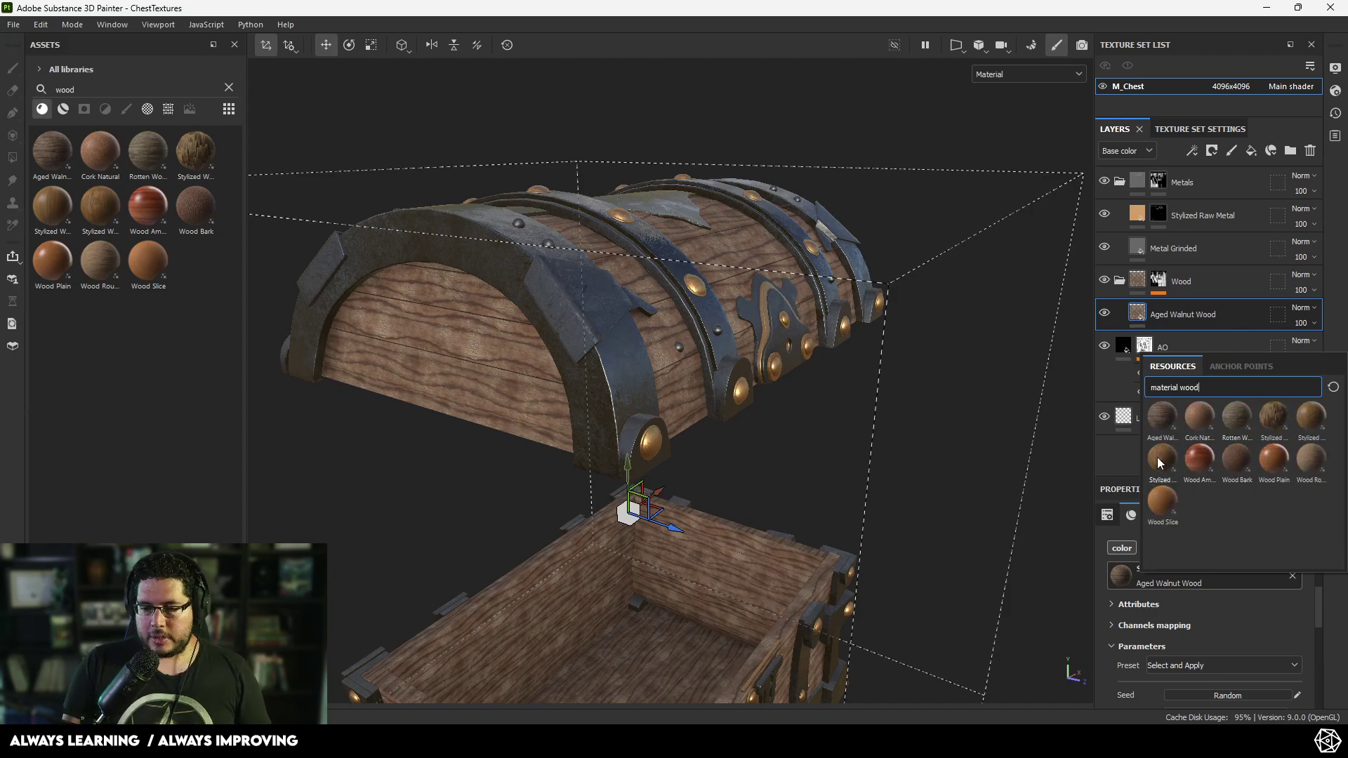
click(1163, 458)
alt+drag(764, 336, 689, 321)
alt+middle_drag(688, 321, 650, 287)
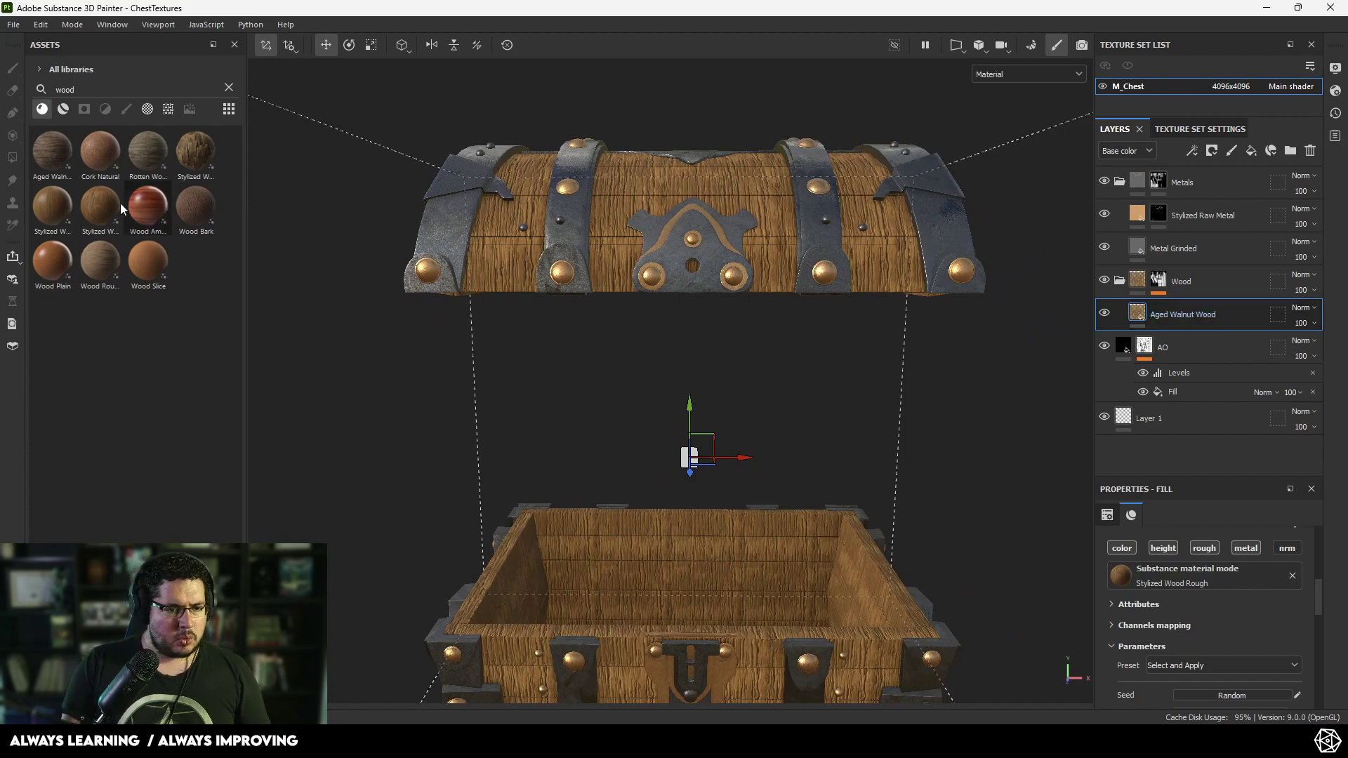
- Swap the wood layer's material to Wood Rough and compare it with the other wood materials
click(1187, 576)
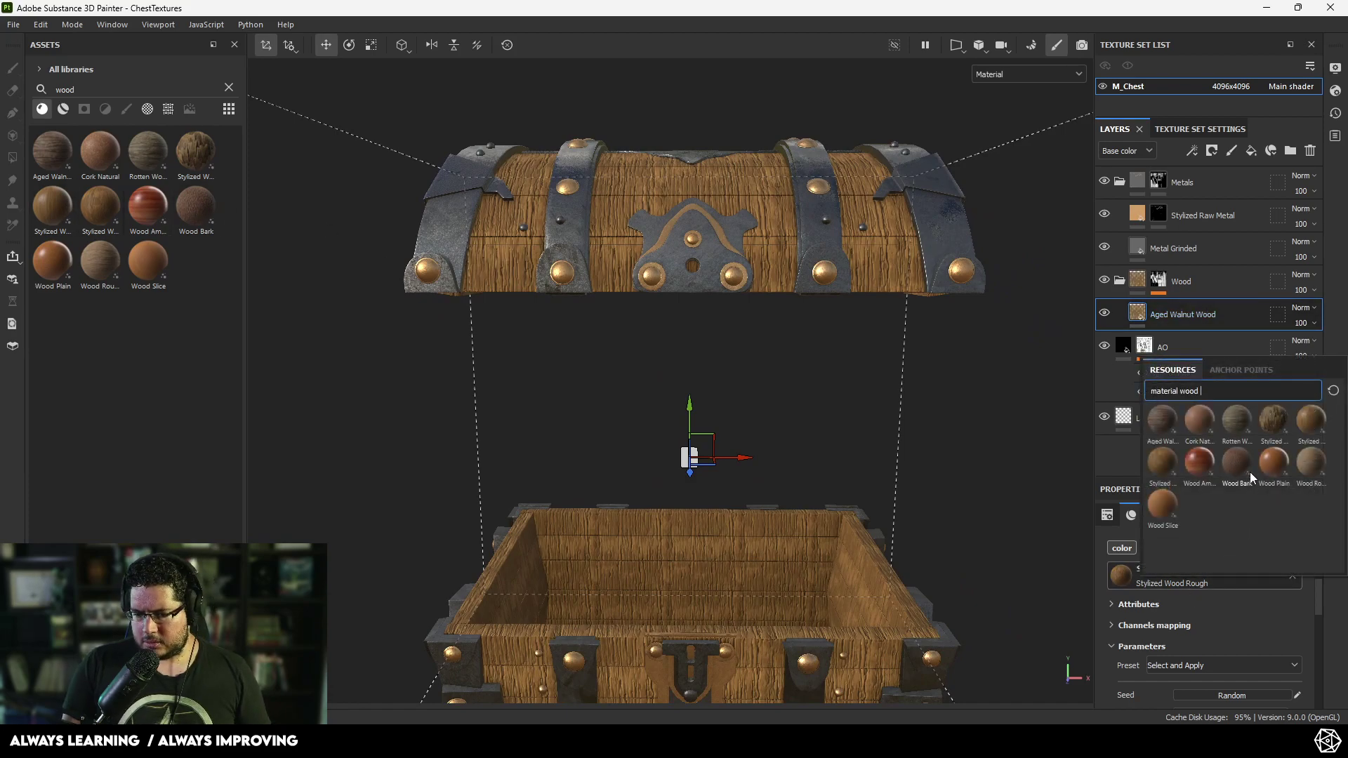
click(1320, 472)
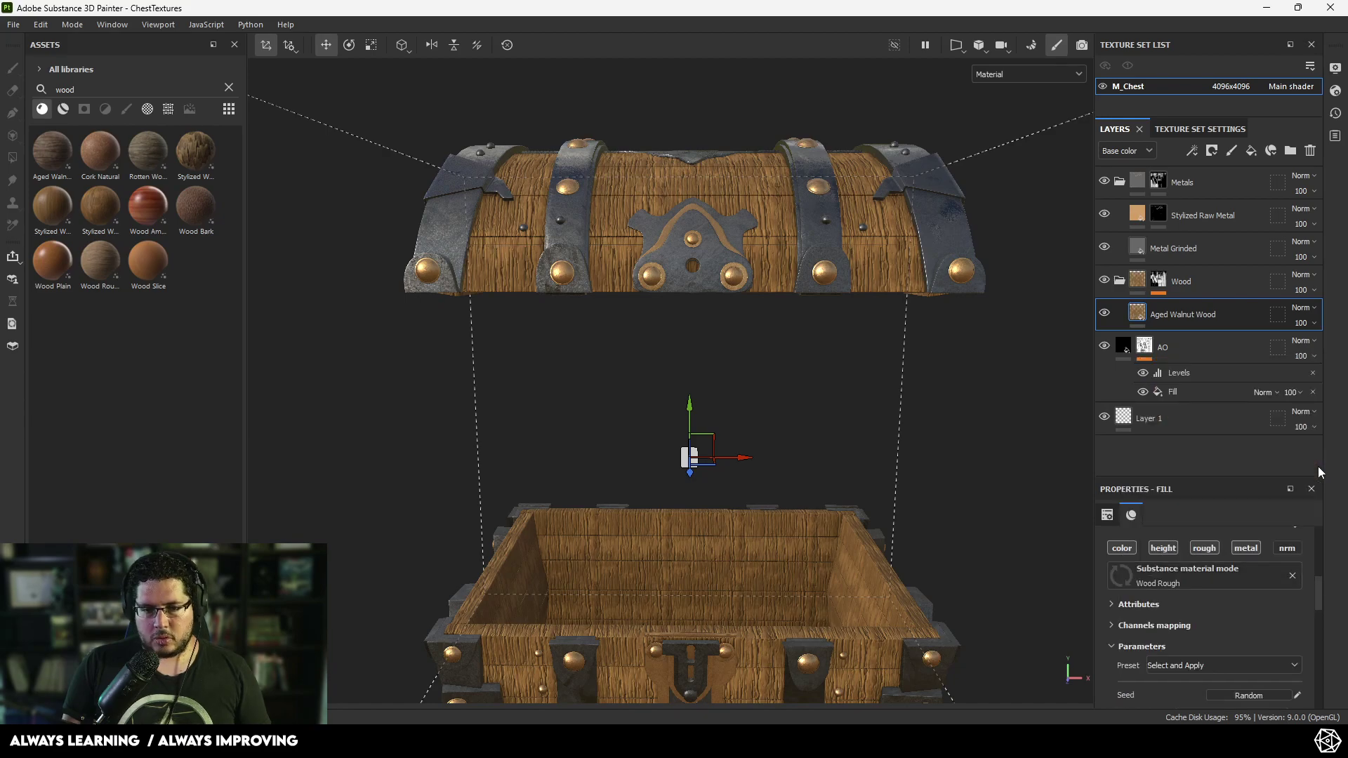
alt+drag(731, 332, 1089, 457)
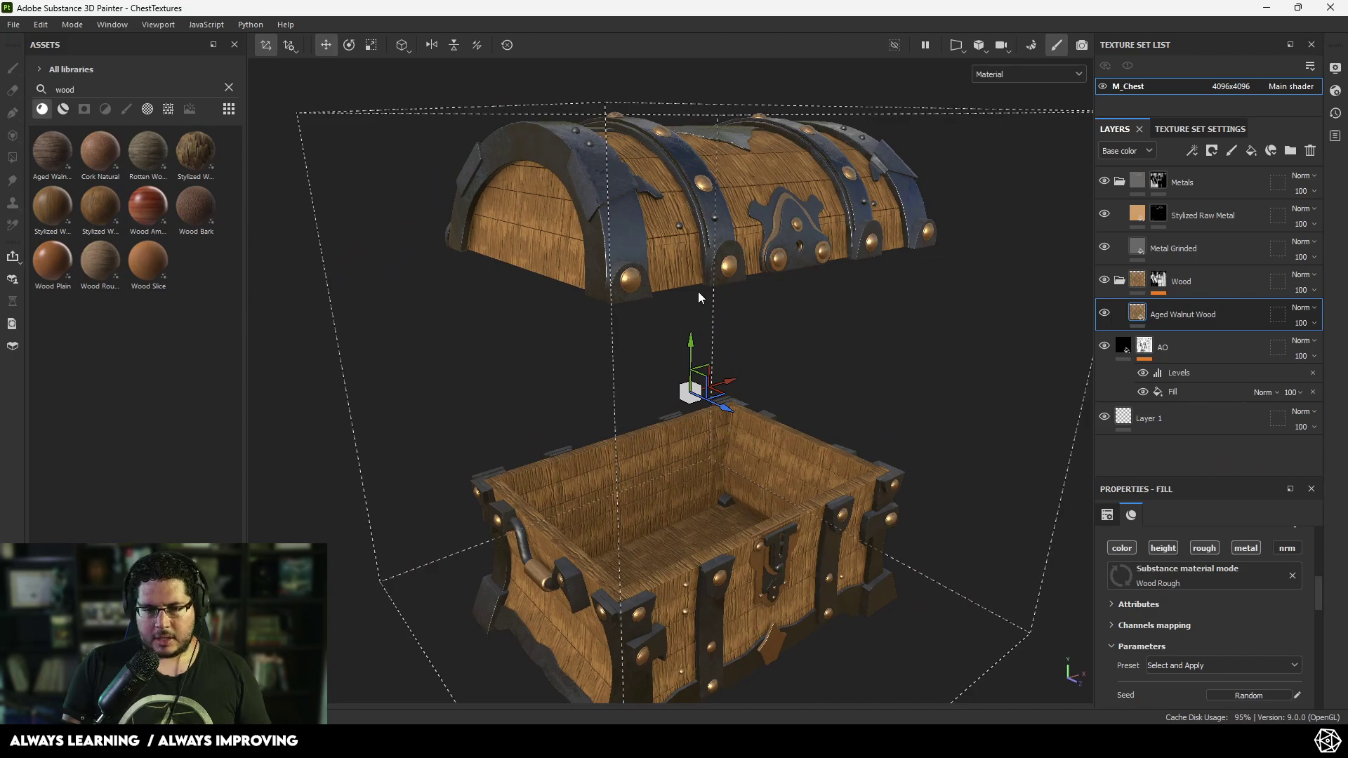
alt+drag(699, 292, 670, 278)
alt+drag(625, 197, 613, 219)
alt+right_drag(613, 219, 632, 351)
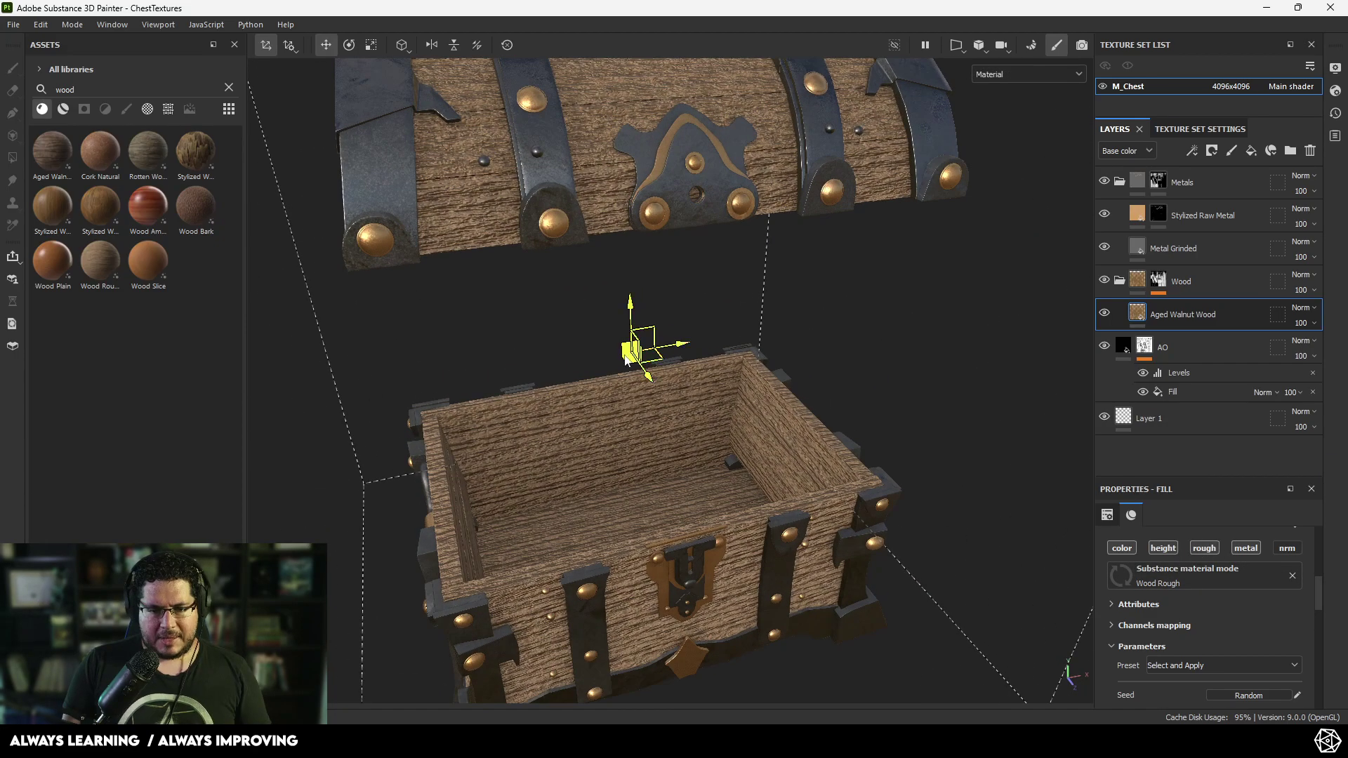
alt+middle_drag(632, 351, 656, 315)
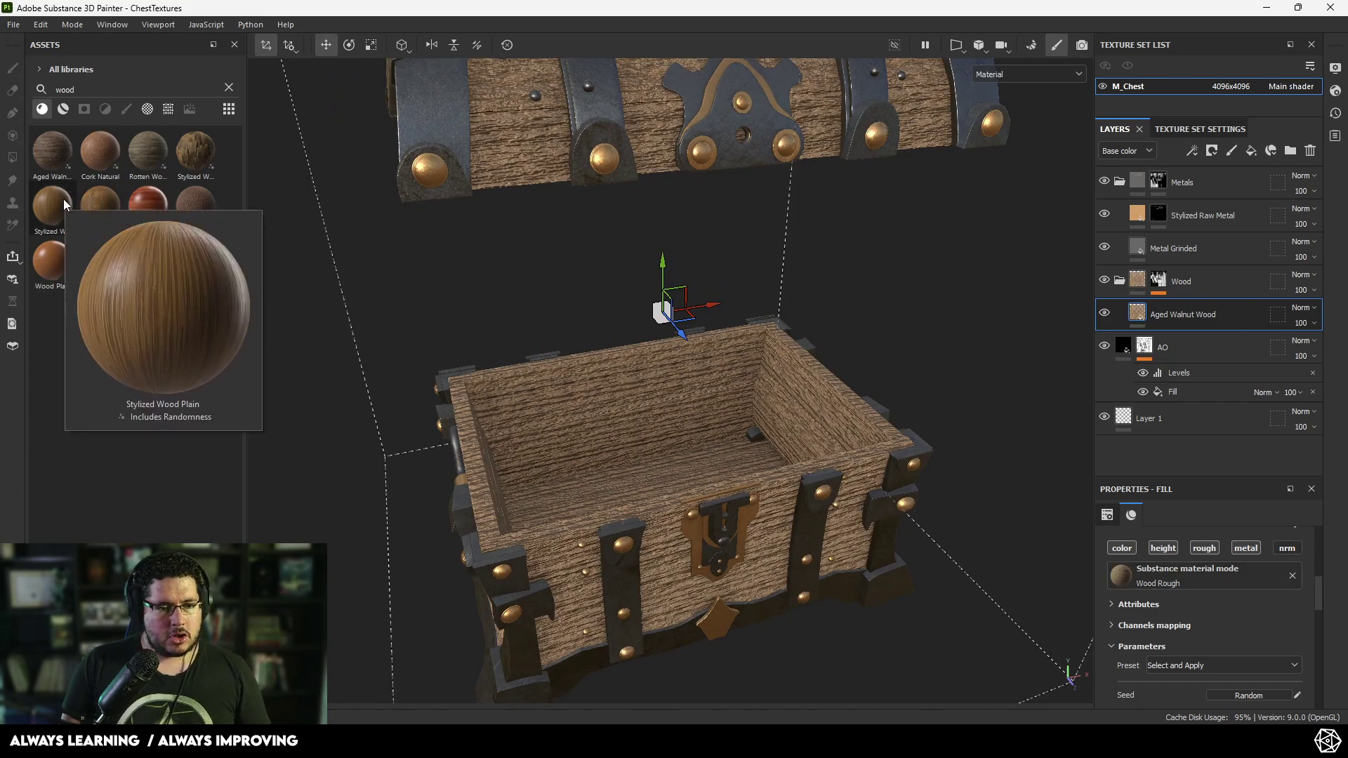
mouse_move(157, 166)
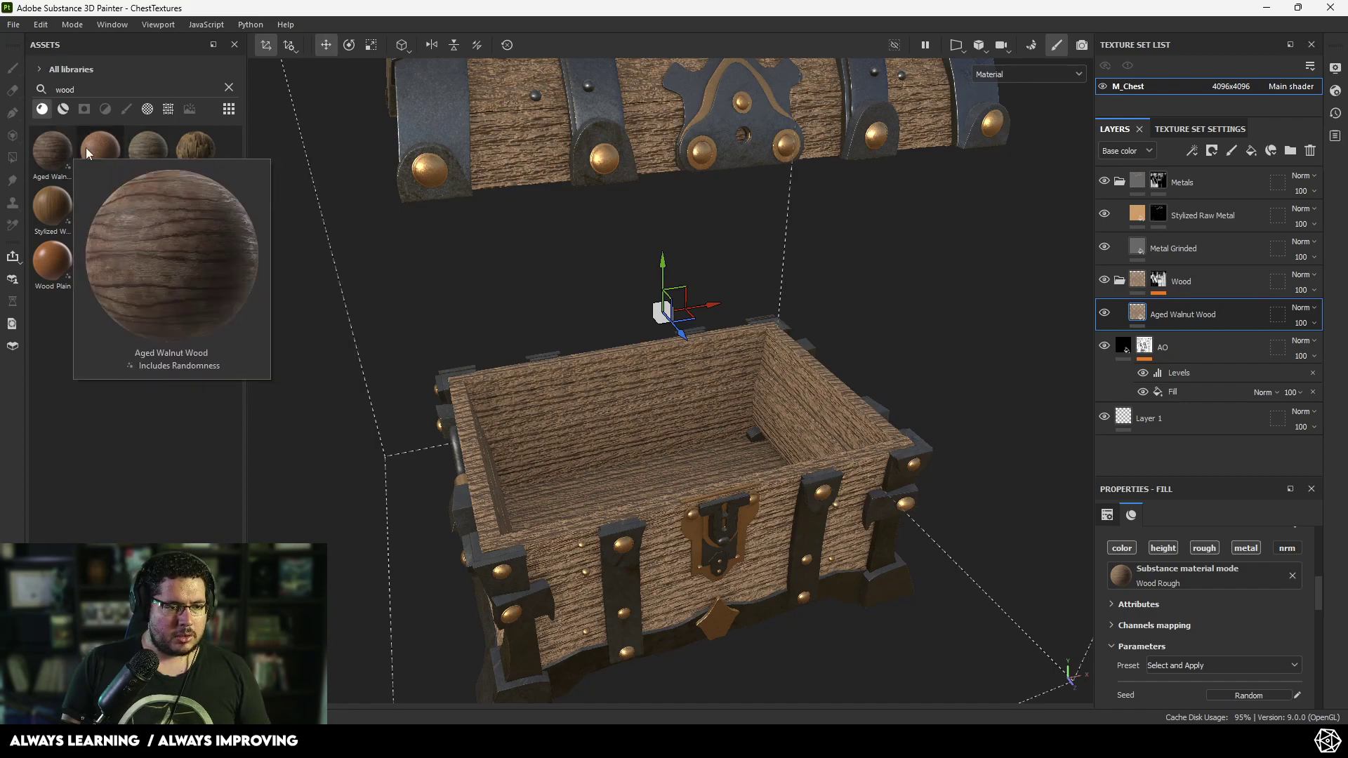
- Change the wood layer's substance material to Rotten Wood
click(1211, 580)
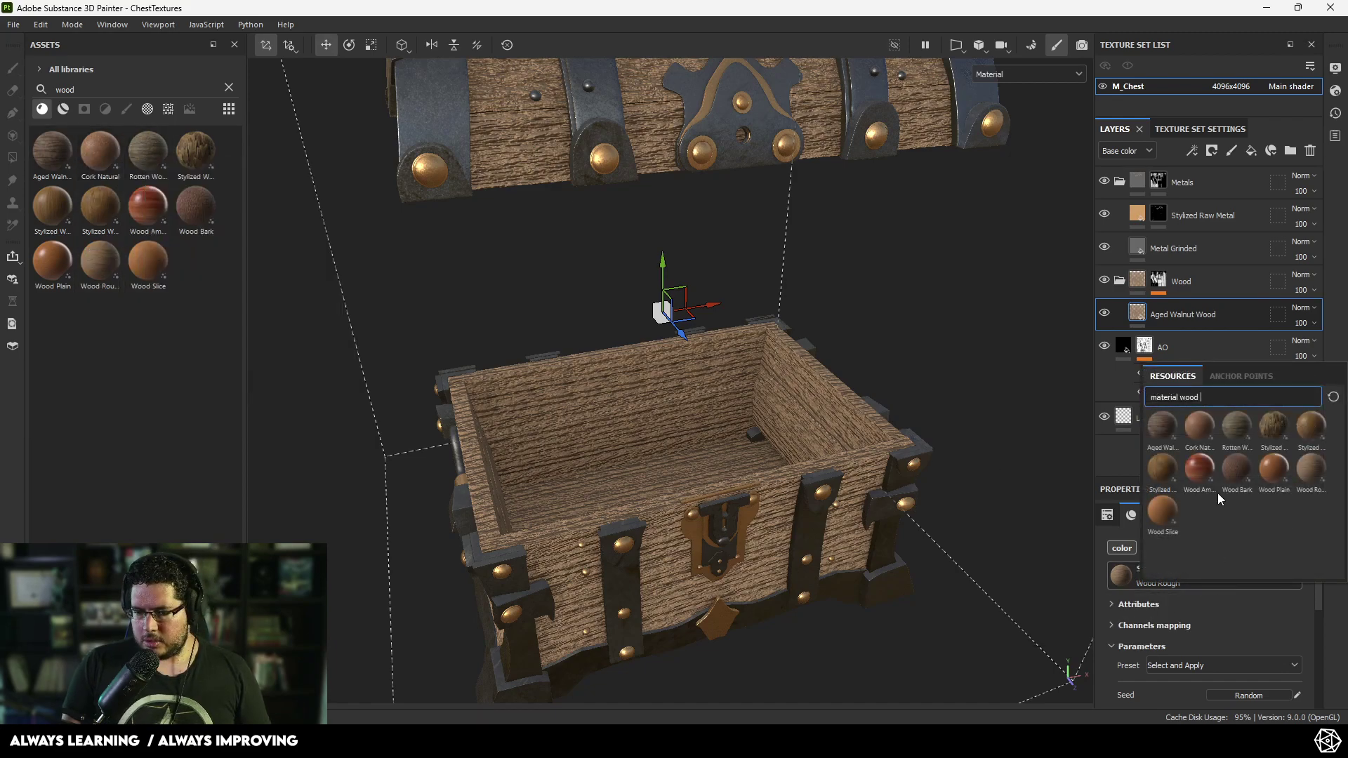
click(1237, 433)
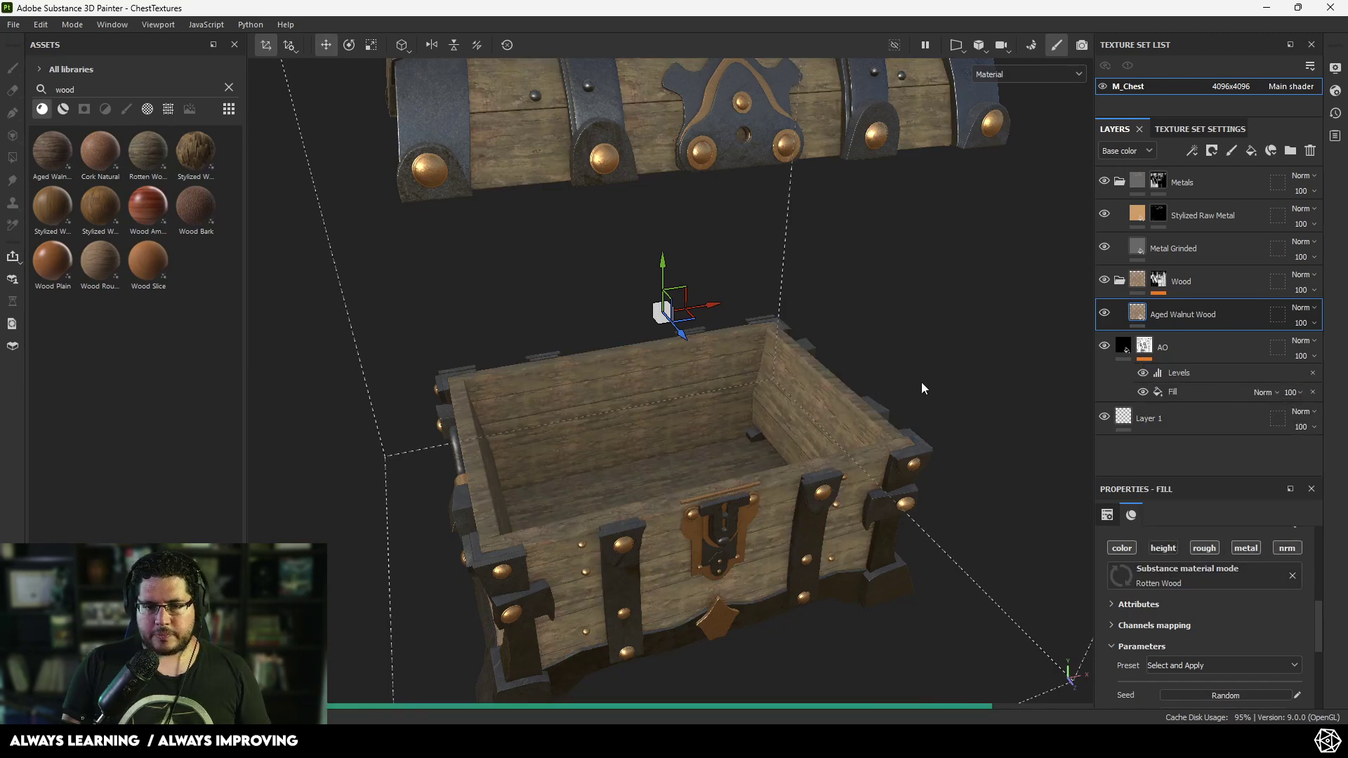
alt+drag(923, 382, 754, 346)
- Set the Rotten Wood material's color to a dark reddish brown
scroll(1287, 580, down, 4)
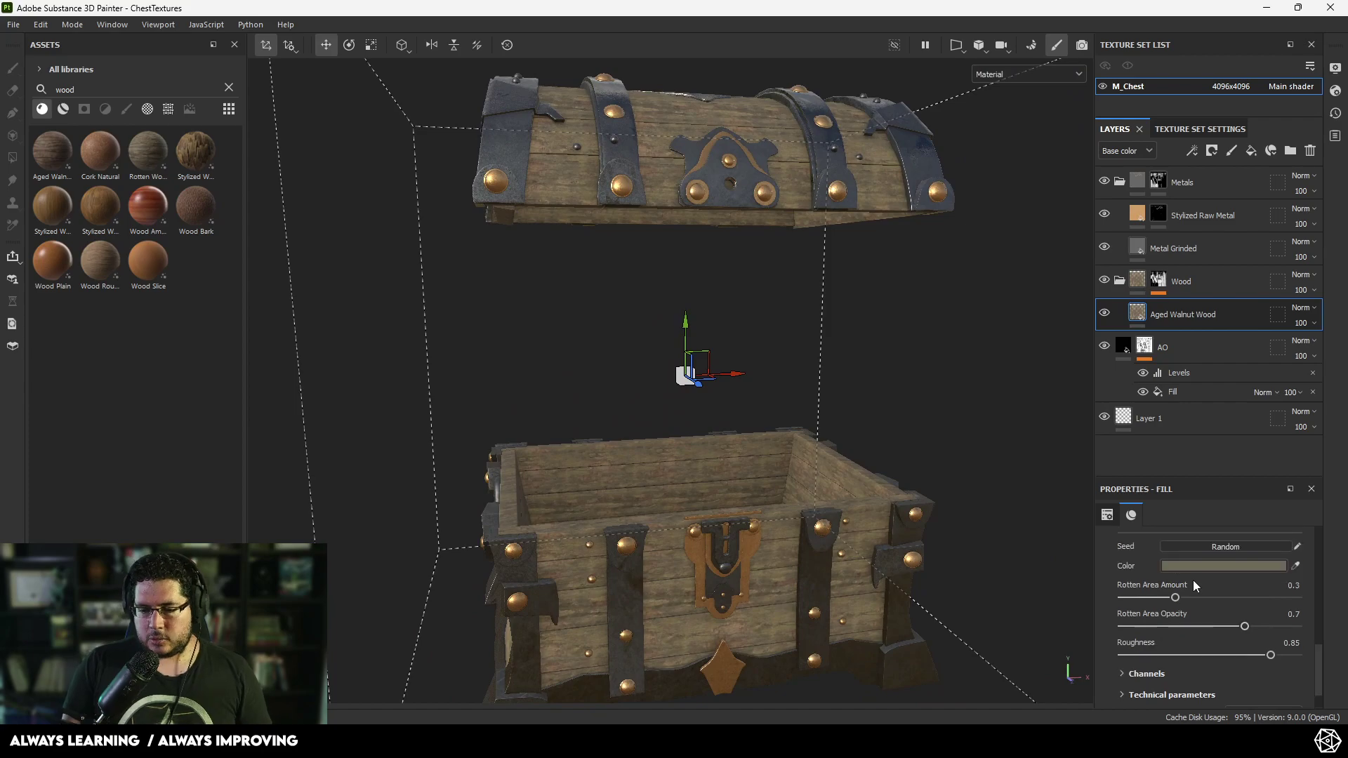
click(1188, 567)
drag(1167, 630, 1167, 636)
drag(1045, 583, 1064, 594)
alt+drag(704, 362, 837, 443)
alt+right_drag(837, 442, 801, 387)
alt+middle_drag(800, 386, 808, 373)
alt+drag(809, 372, 927, 442)
click(1174, 453)
- Set the wood fill layer's UV tiling to 2
scroll(1159, 611, up, 5)
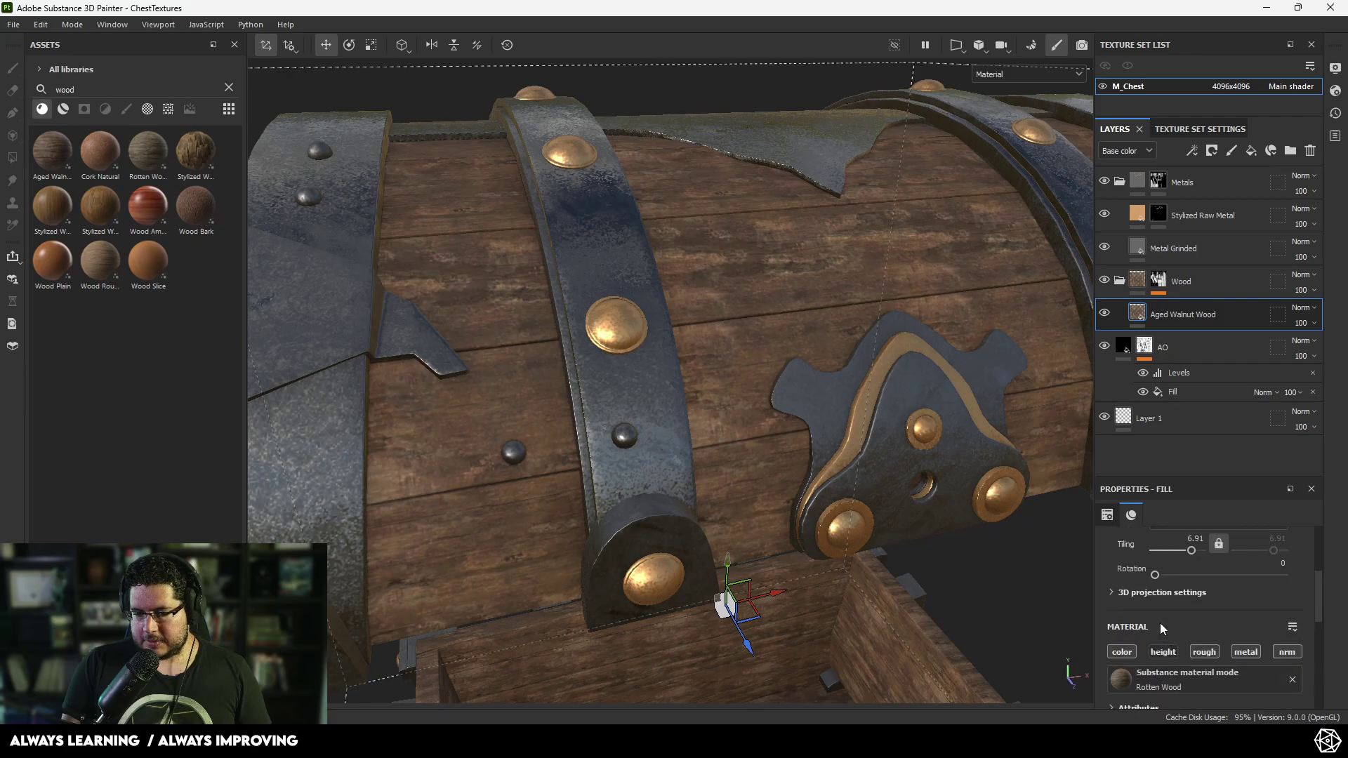
drag(1192, 640, 1187, 640)
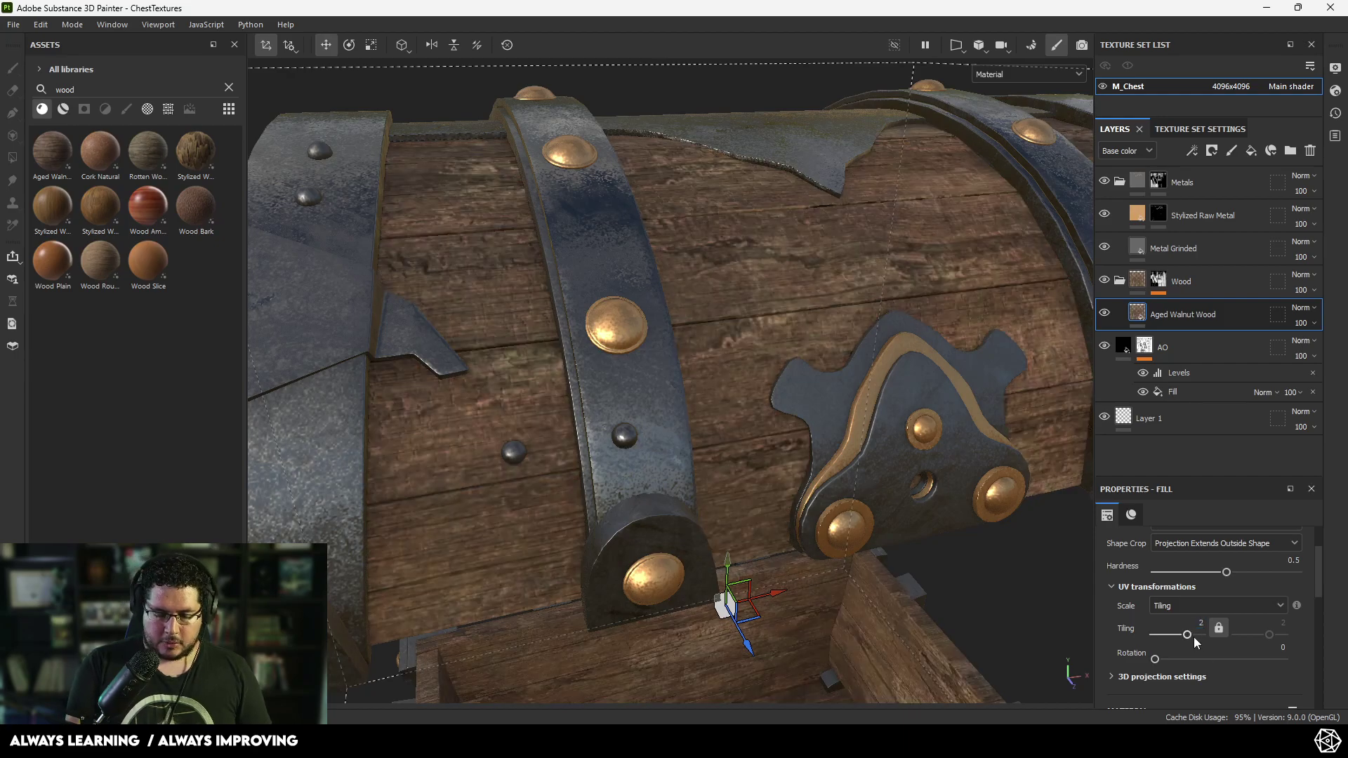
key(f)
alt+right_drag(691, 306, 712, 325)
- Switch the layer stack to the Height channel and enable height on the Rotten Wood material
click(1127, 151)
click(1120, 182)
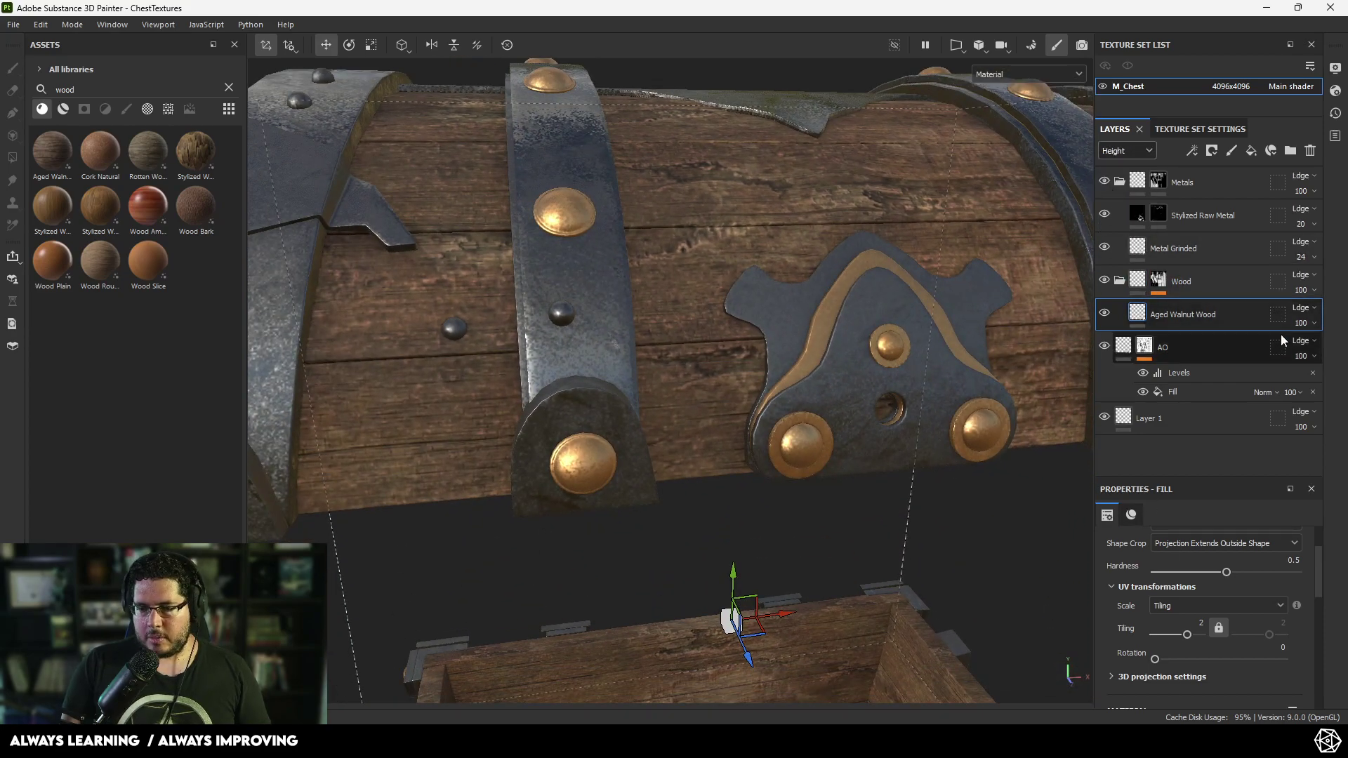
scroll(1190, 590, down, 3)
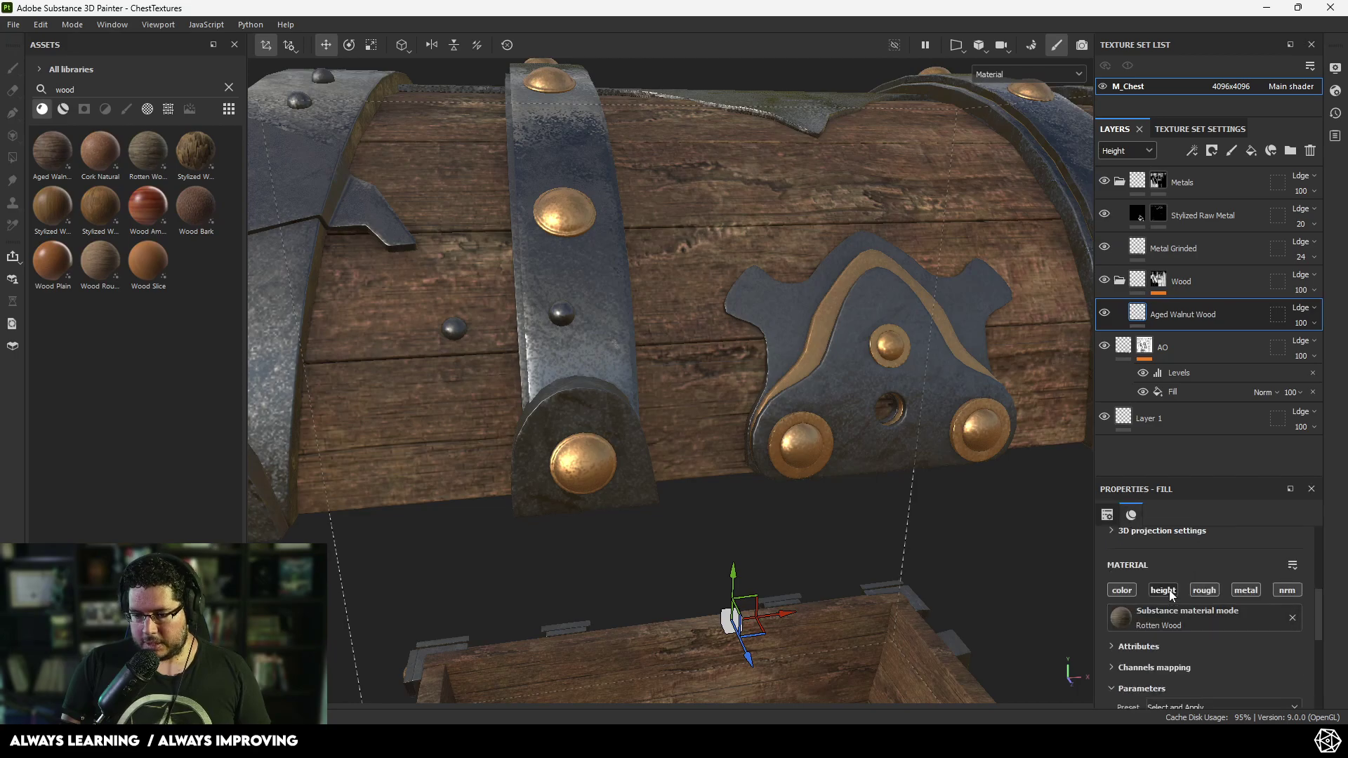
click(1162, 589)
scroll(959, 405, down, 5)
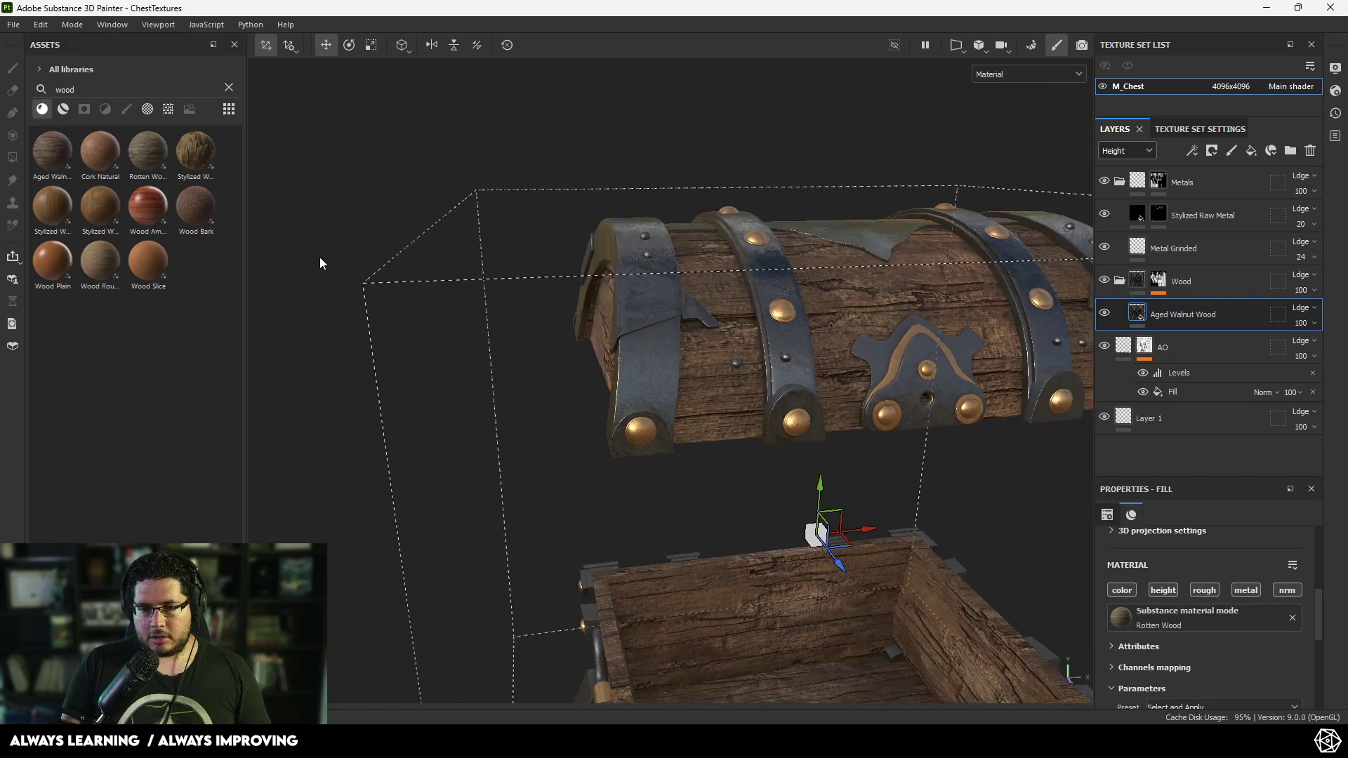
alt+middle_drag(798, 536, 756, 388)
alt+drag(756, 389, 698, 319)
alt+middle_drag(698, 318, 677, 346)
alt+drag(676, 346, 958, 364)
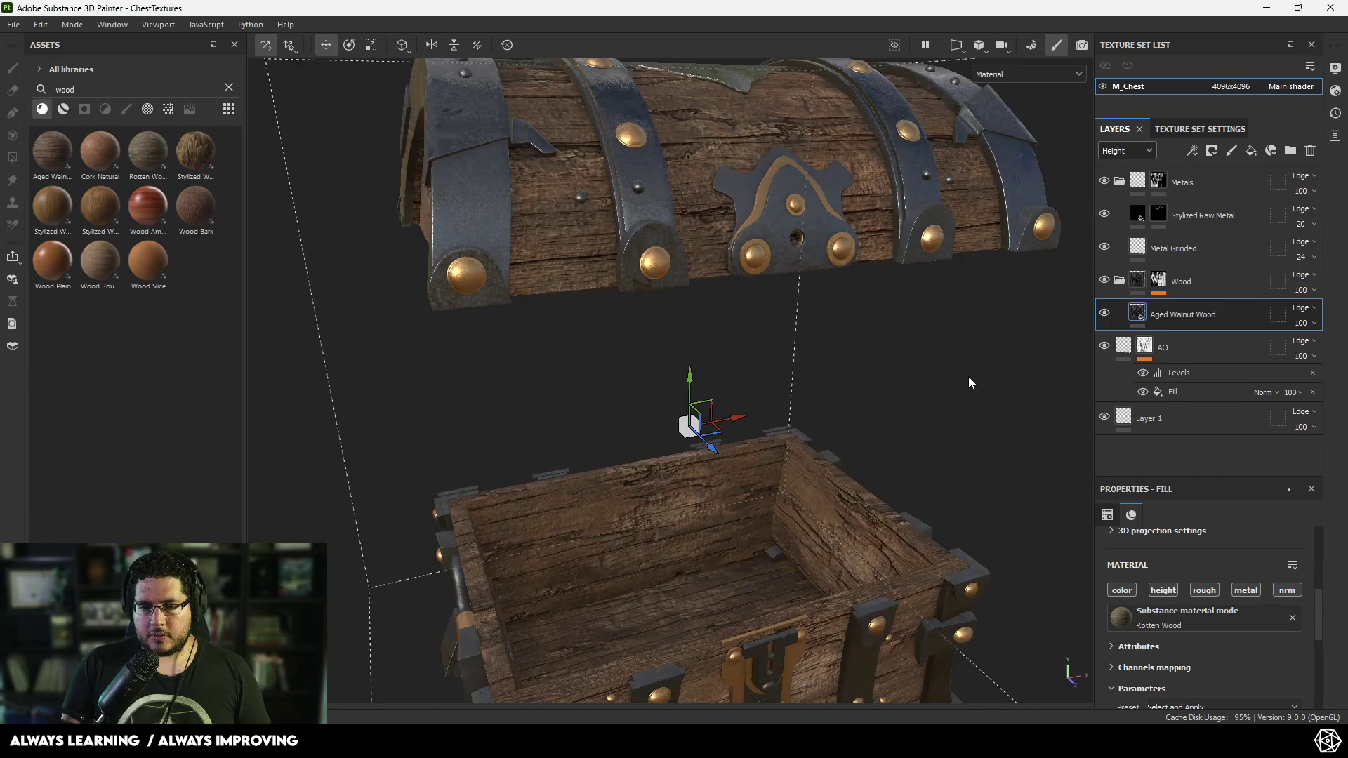
alt+middle_drag(958, 364, 928, 414)
alt+right_drag(929, 414, 733, 301)
alt+drag(647, 298, 809, 410)
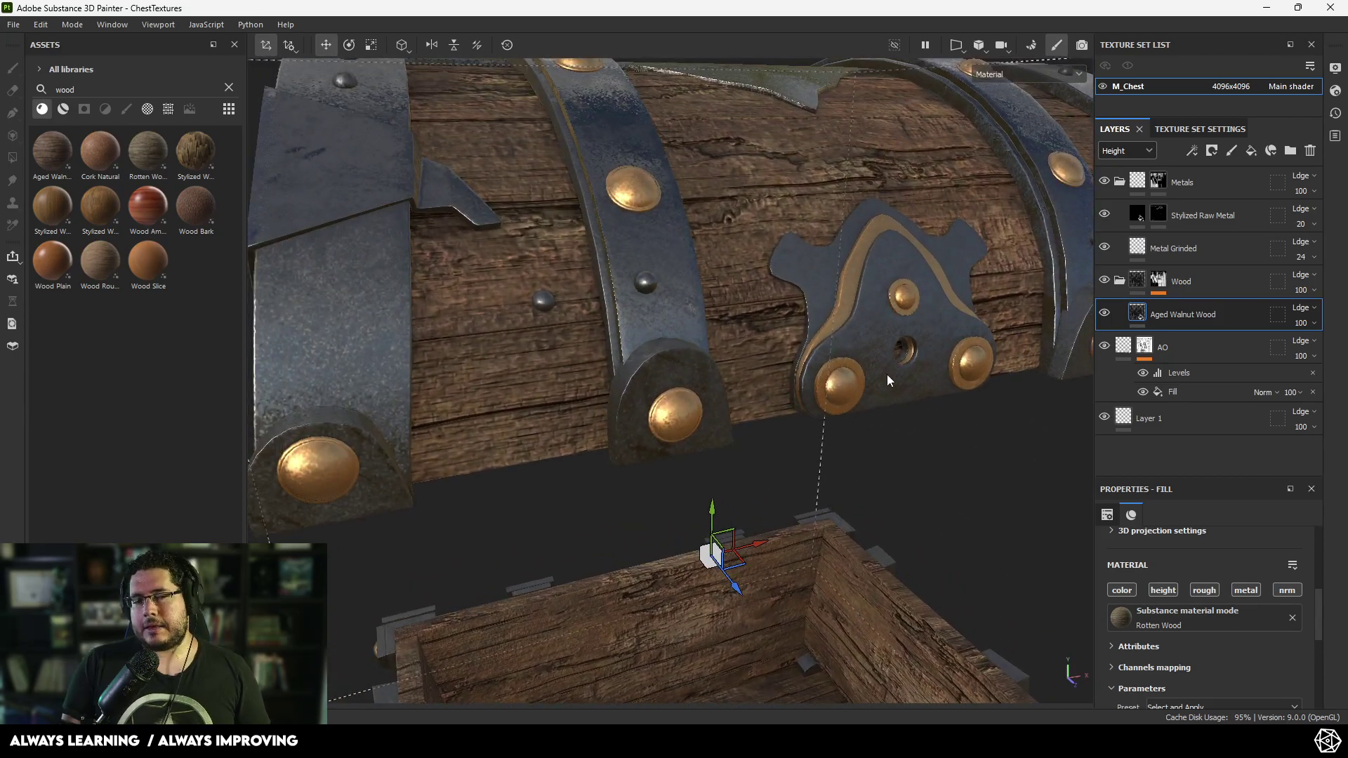
- Reduce the wood layer's height channel opacity to 29 and check the relief on the chest
click(1302, 323)
drag(1332, 351, 1292, 348)
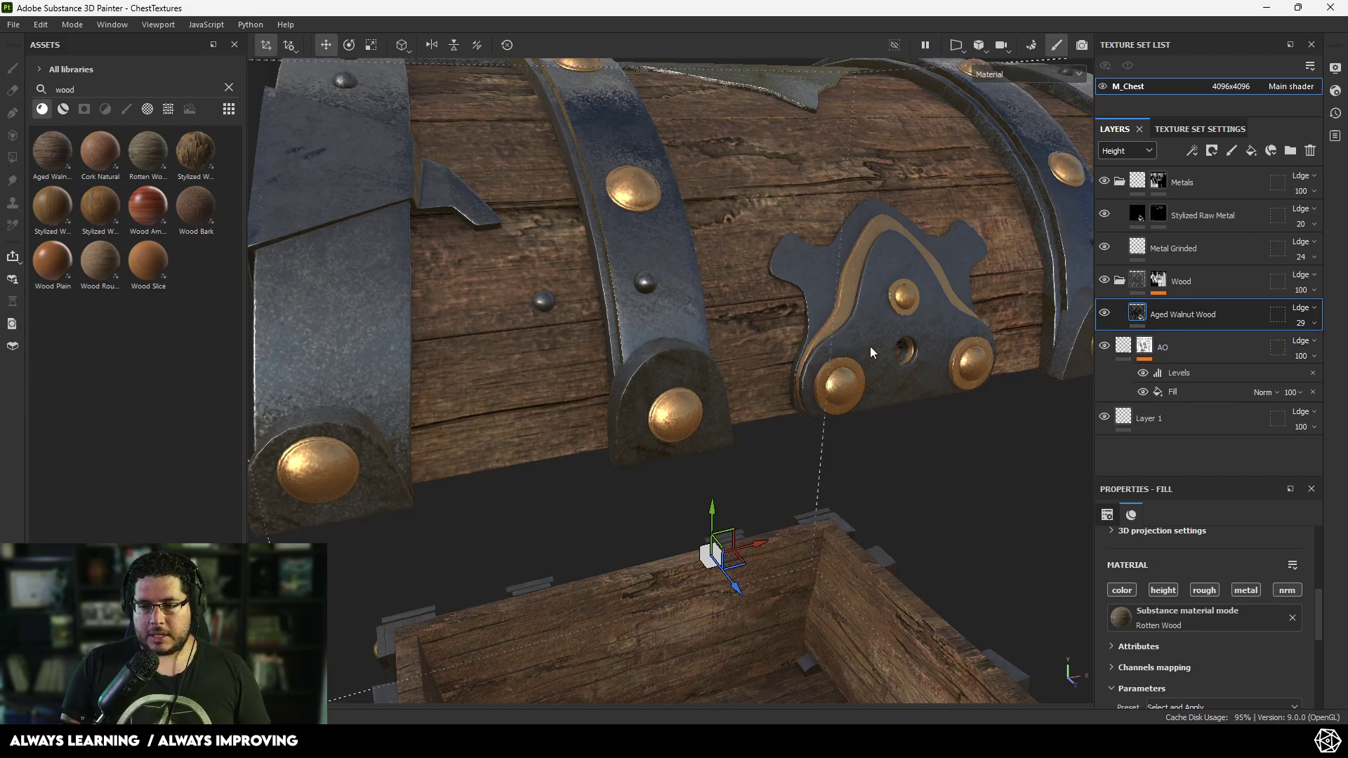
alt+right_drag(864, 352, 533, 340)
alt+middle_drag(870, 478, 779, 388)
alt+drag(590, 330, 618, 302)
alt+right_drag(702, 330, 813, 365)
alt+drag(812, 365, 676, 349)
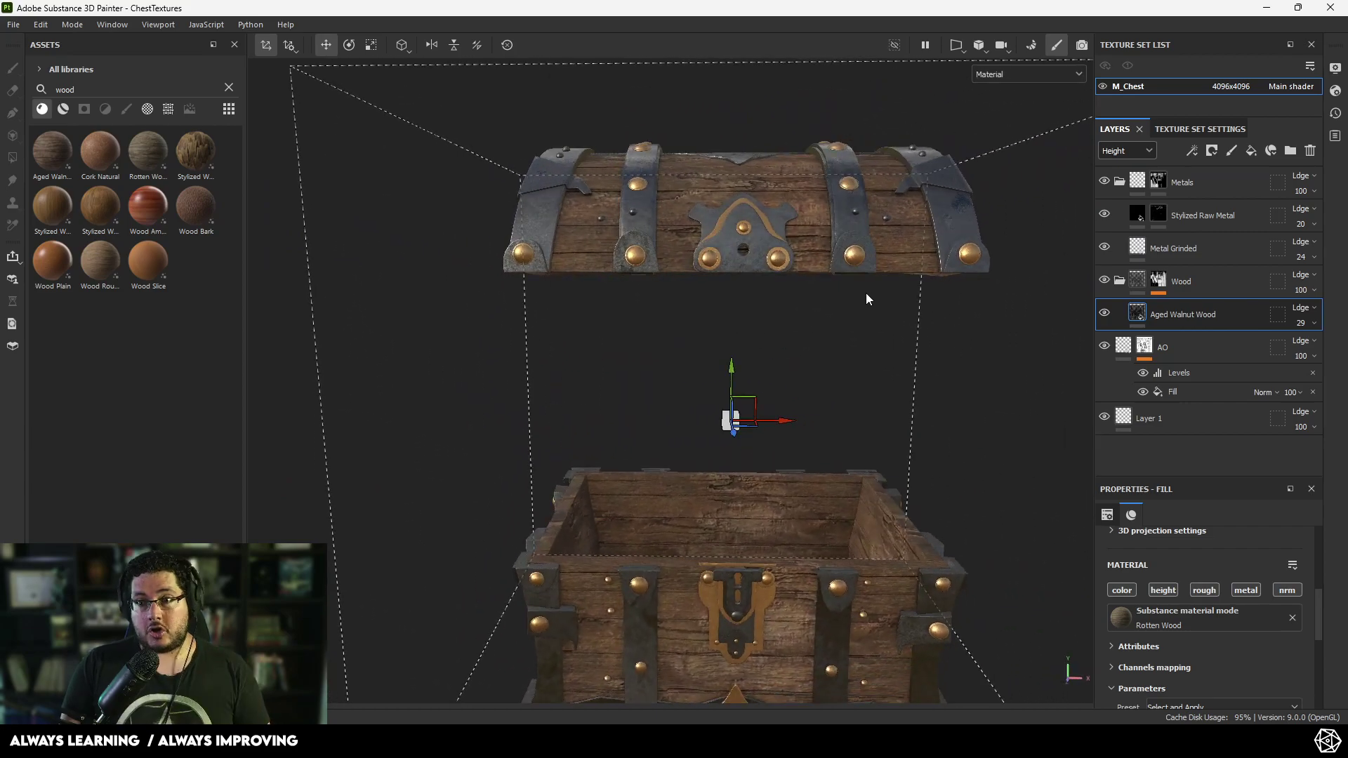
alt+middle_drag(668, 319, 646, 230)
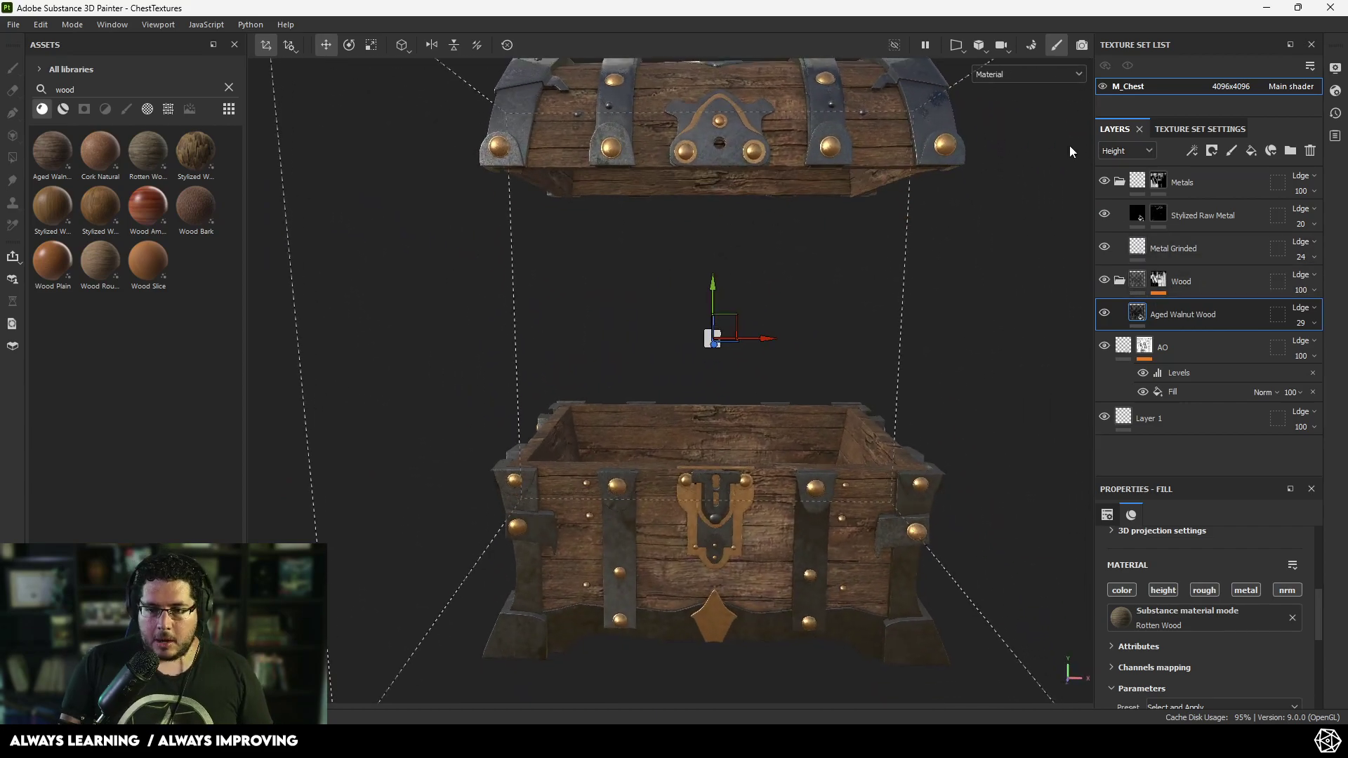
- Hide the Metals group so the wood of the chest base can be inspected on its own
click(1105, 181)
alt+drag(1035, 209, 1100, 212)
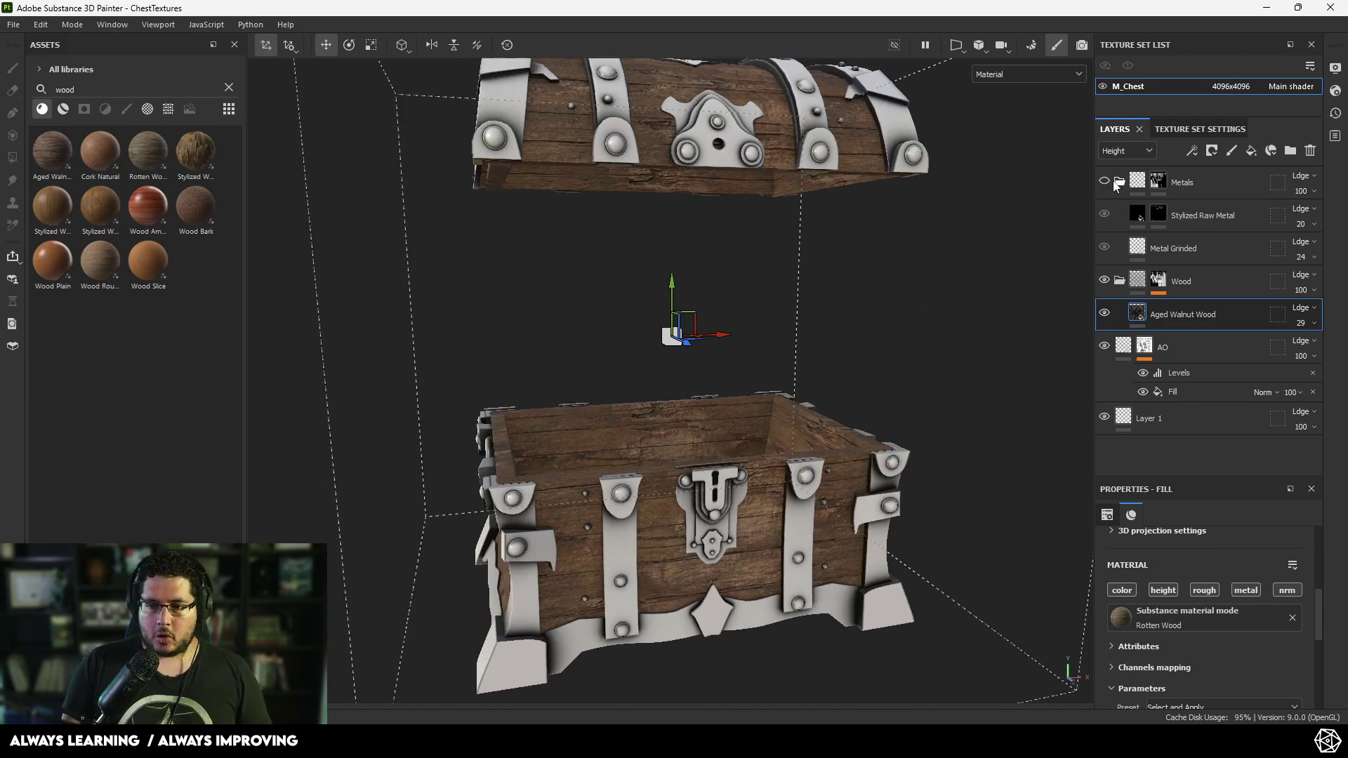
click(1104, 181)
click(1104, 182)
alt+drag(576, 218, 632, 211)
alt+right_drag(632, 211, 731, 337)
alt+middle_drag(730, 337, 751, 105)
alt+right_drag(752, 105, 812, 331)
alt+middle_drag(812, 332, 850, 372)
alt+right_drag(851, 372, 490, 295)
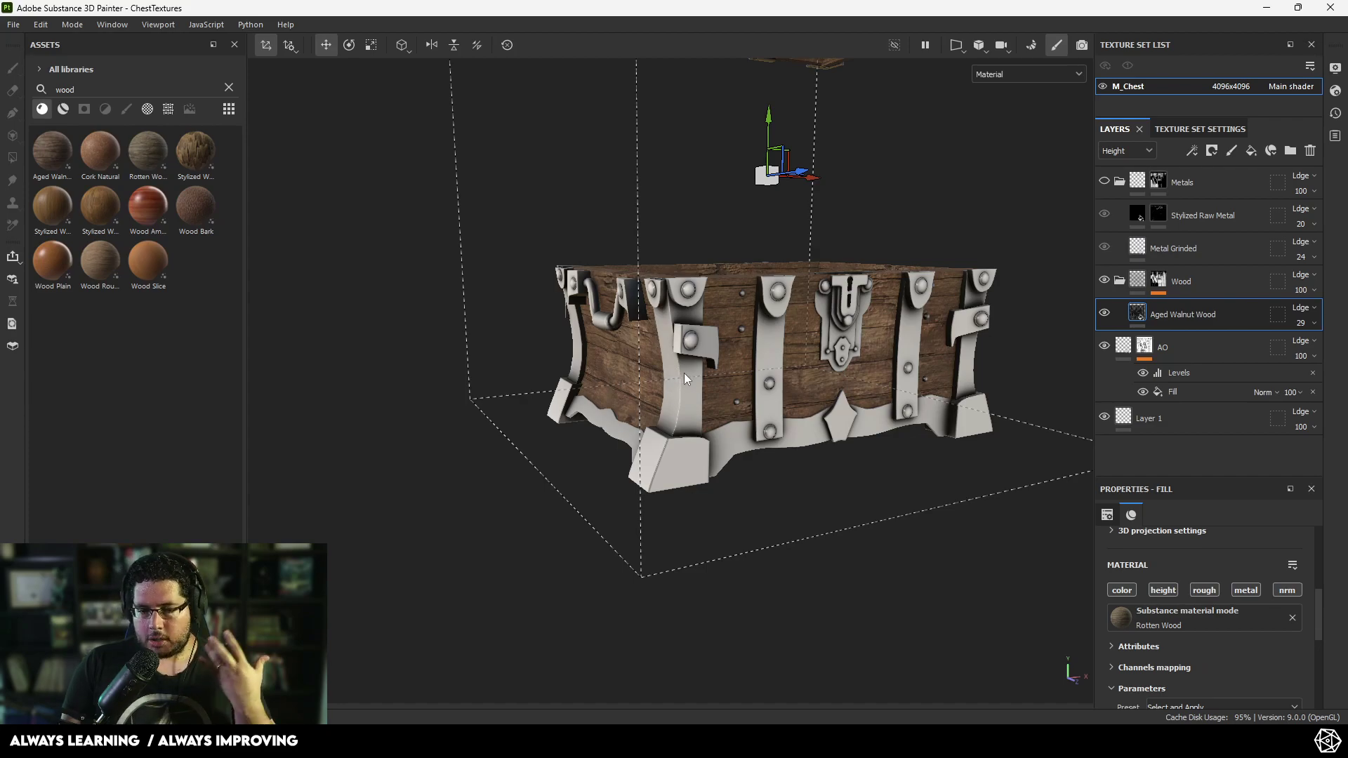
- Switch the layer stack back to Base color and add a fill layer above the Aged Walnut Wood layer
click(1128, 150)
click(1143, 169)
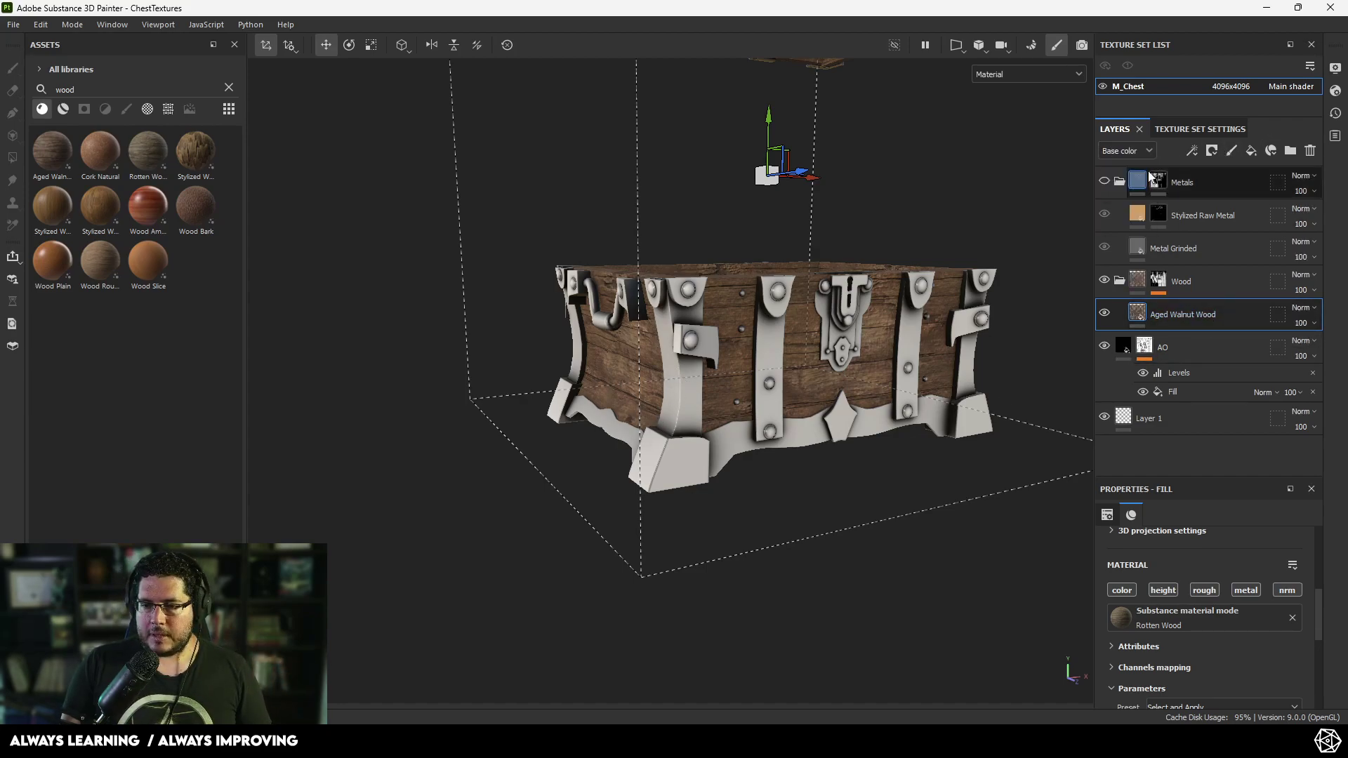
click(1251, 151)
alt+middle_drag(892, 479, 839, 357)
- Set the new fill layer's base color to a dark olive green, hex 2A3020
scroll(1205, 656, down, 2)
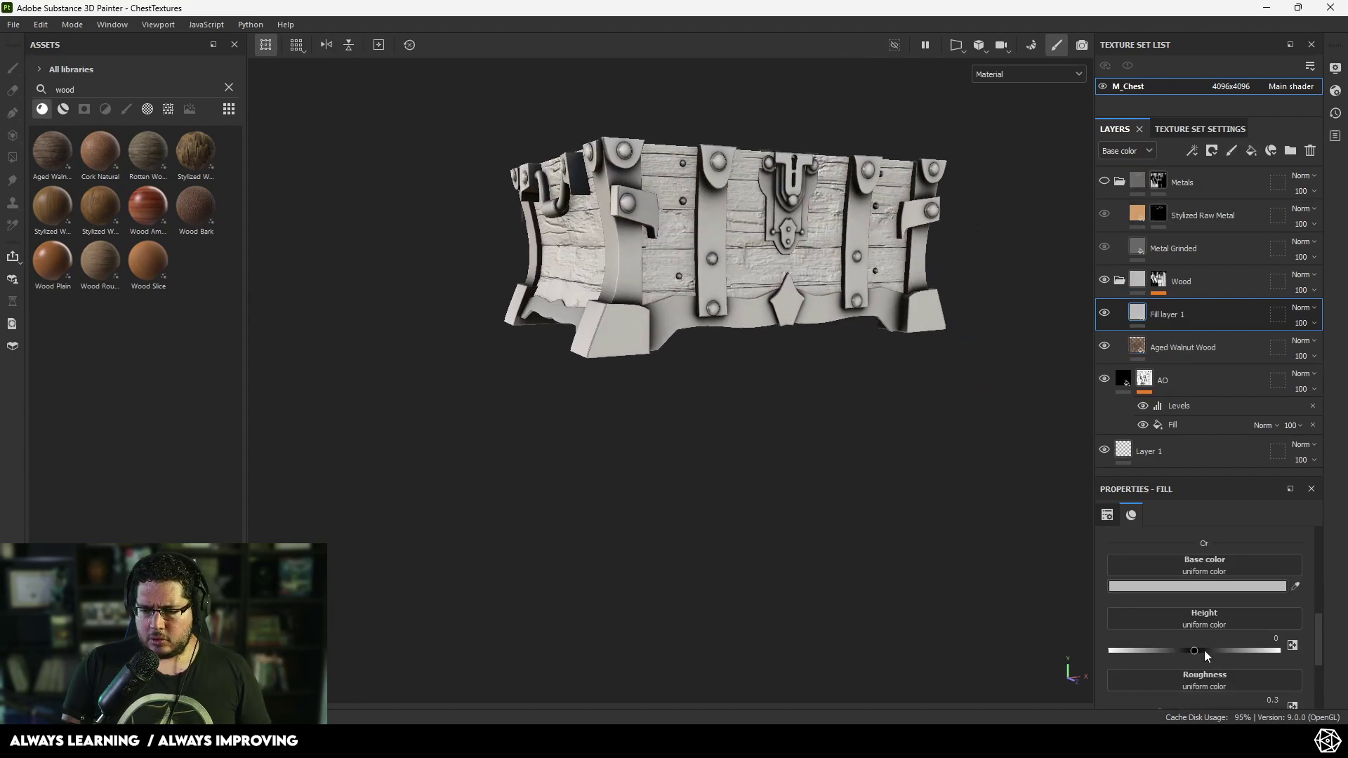
click(1199, 584)
drag(1111, 575, 1137, 616)
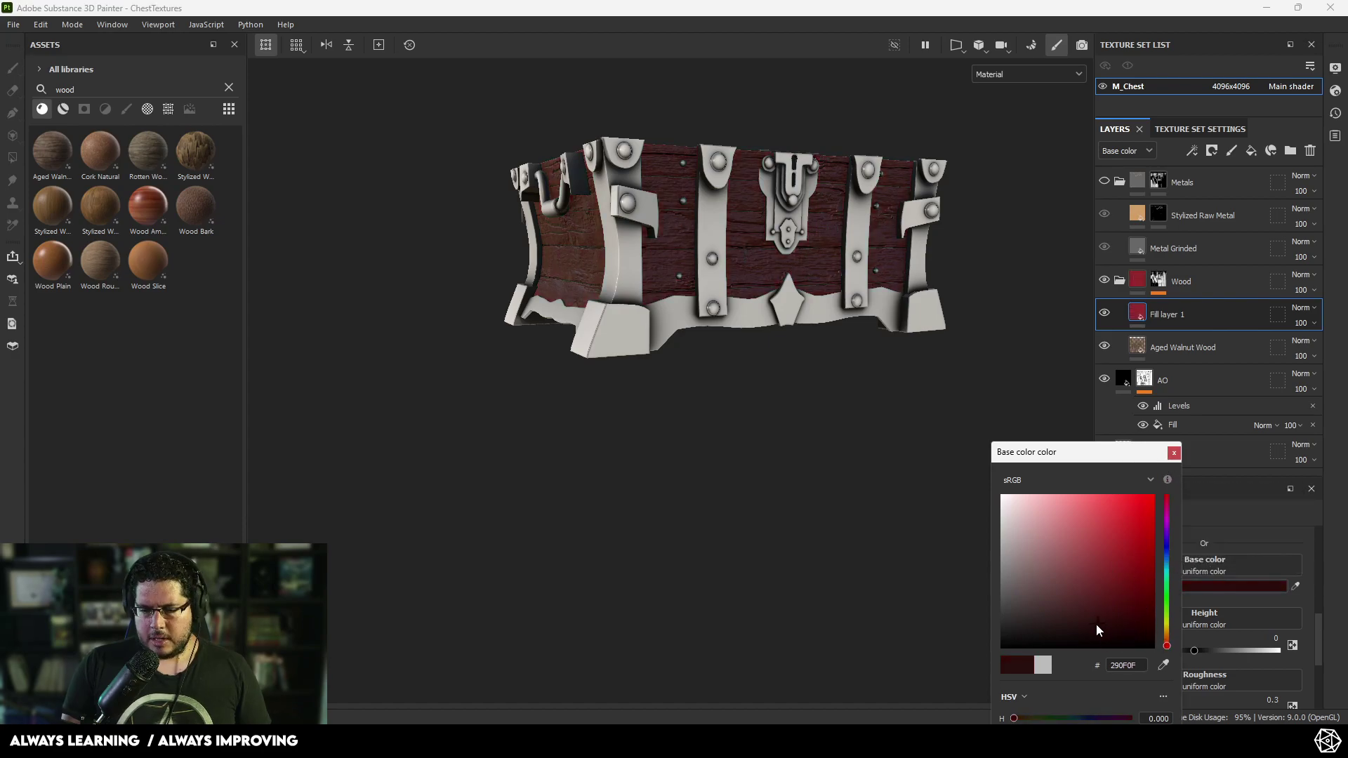
drag(1163, 619, 1166, 612)
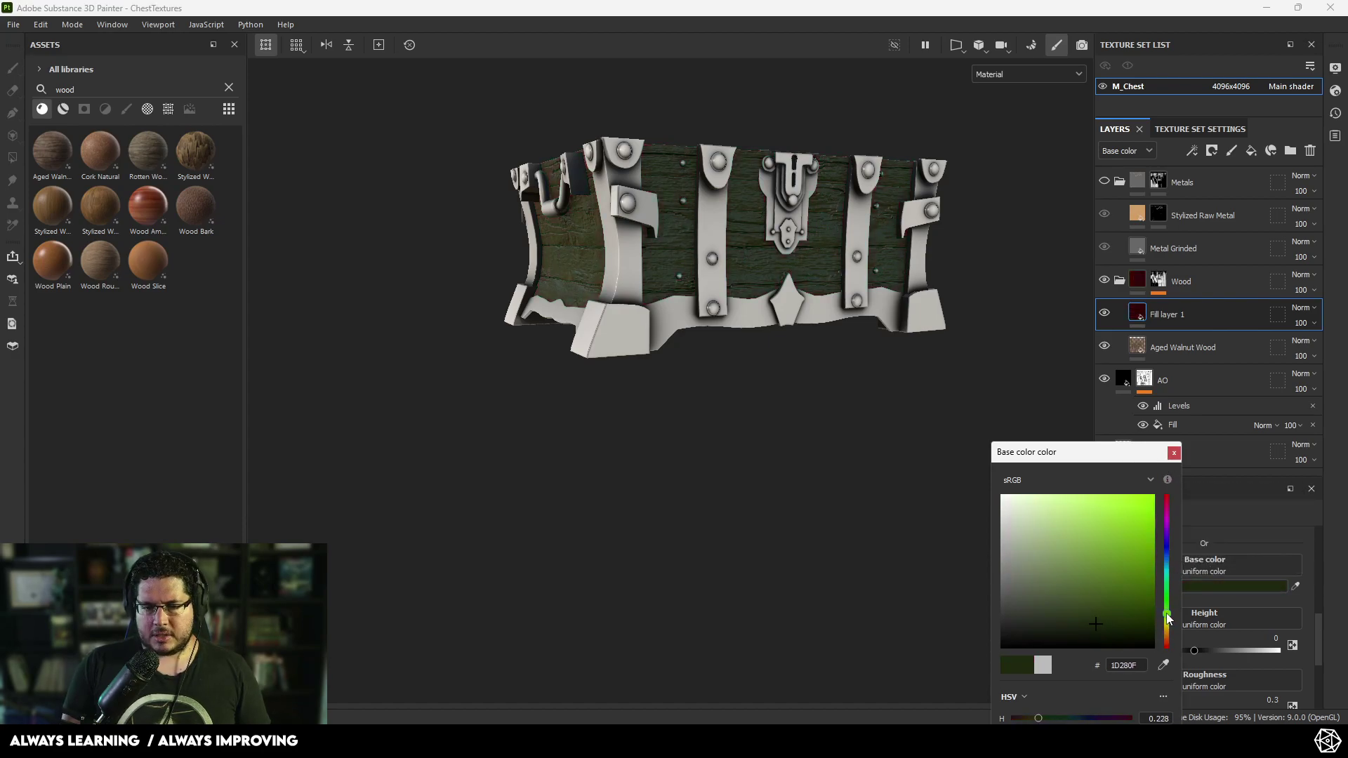
drag(1020, 618, 1050, 618)
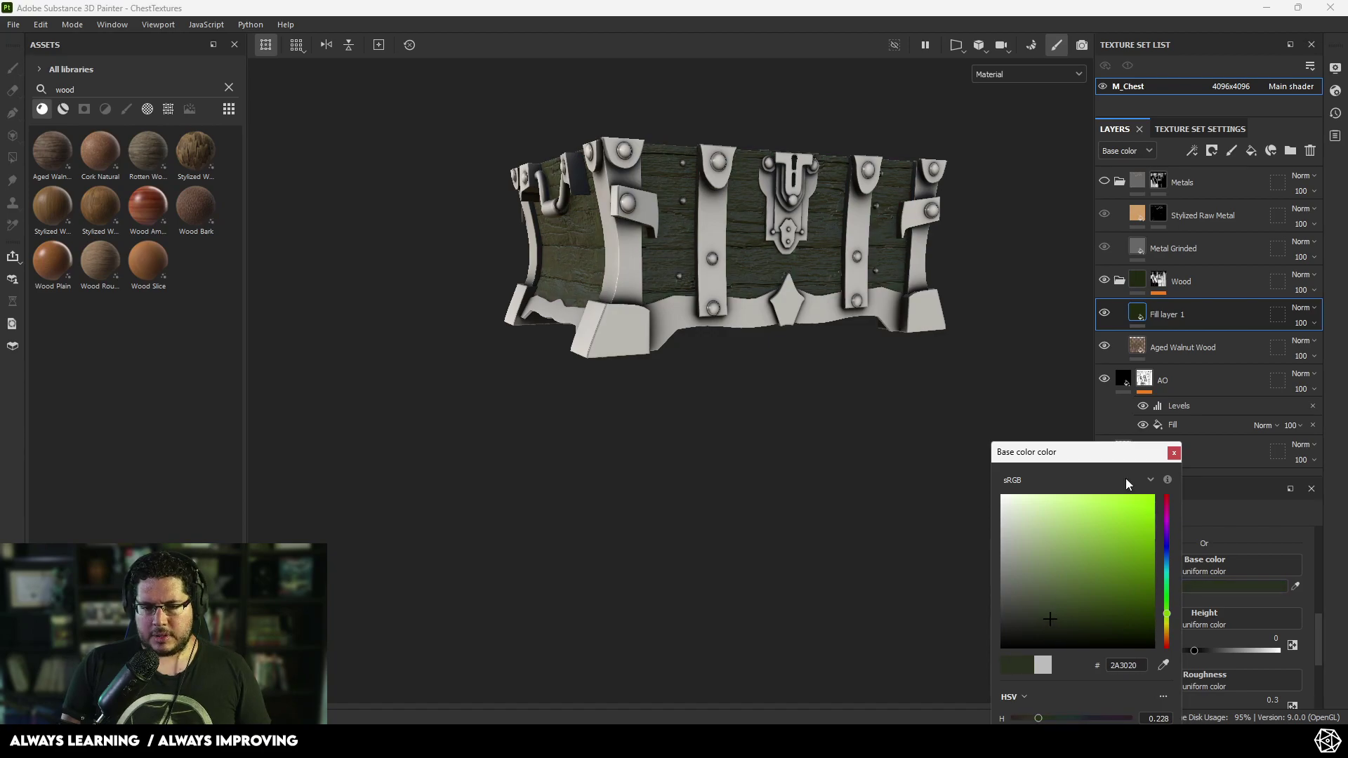
- Add a black mask to Fill layer 1 to hide the green across the chest's wood
click(1174, 453)
scroll(951, 429, up, 3)
alt+drag(703, 380, 934, 327)
right_click(1138, 320)
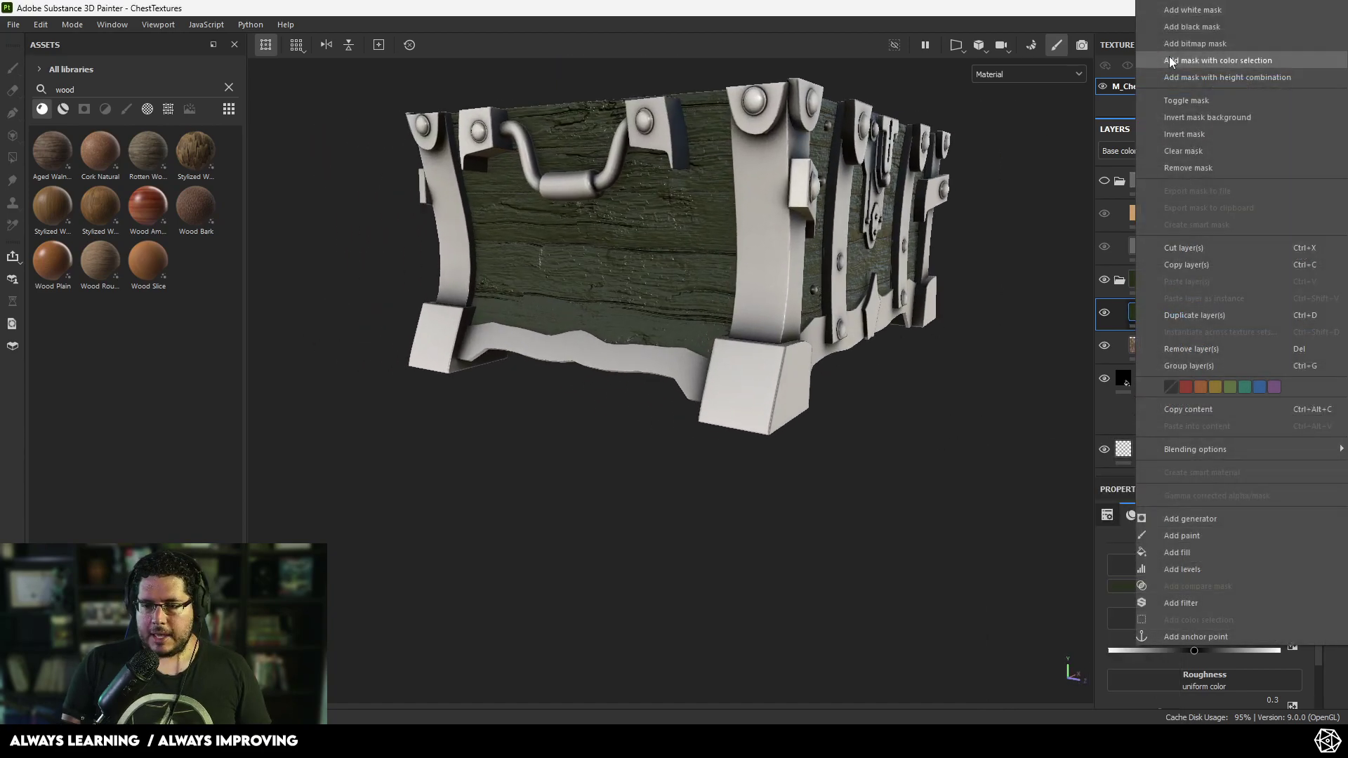
click(1192, 26)
right_click(1169, 314)
click(1202, 27)
alt+drag(457, 286, 519, 250)
alt+right_drag(519, 250, 670, 363)
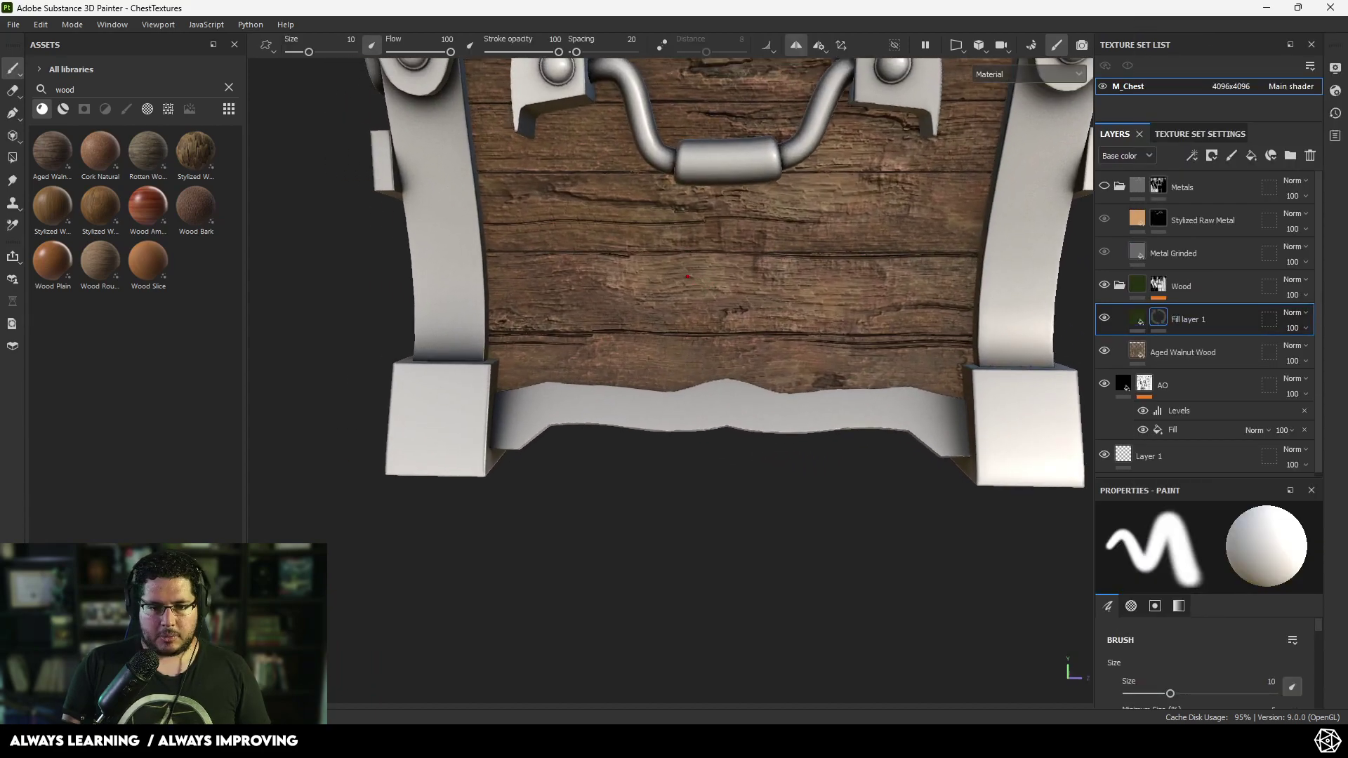
- Clear the asset search, browse the brushes and choose a Kyle's Spatter brush with dense, blotchy specks
click(229, 89)
click(128, 107)
scroll(166, 320, down, 5)
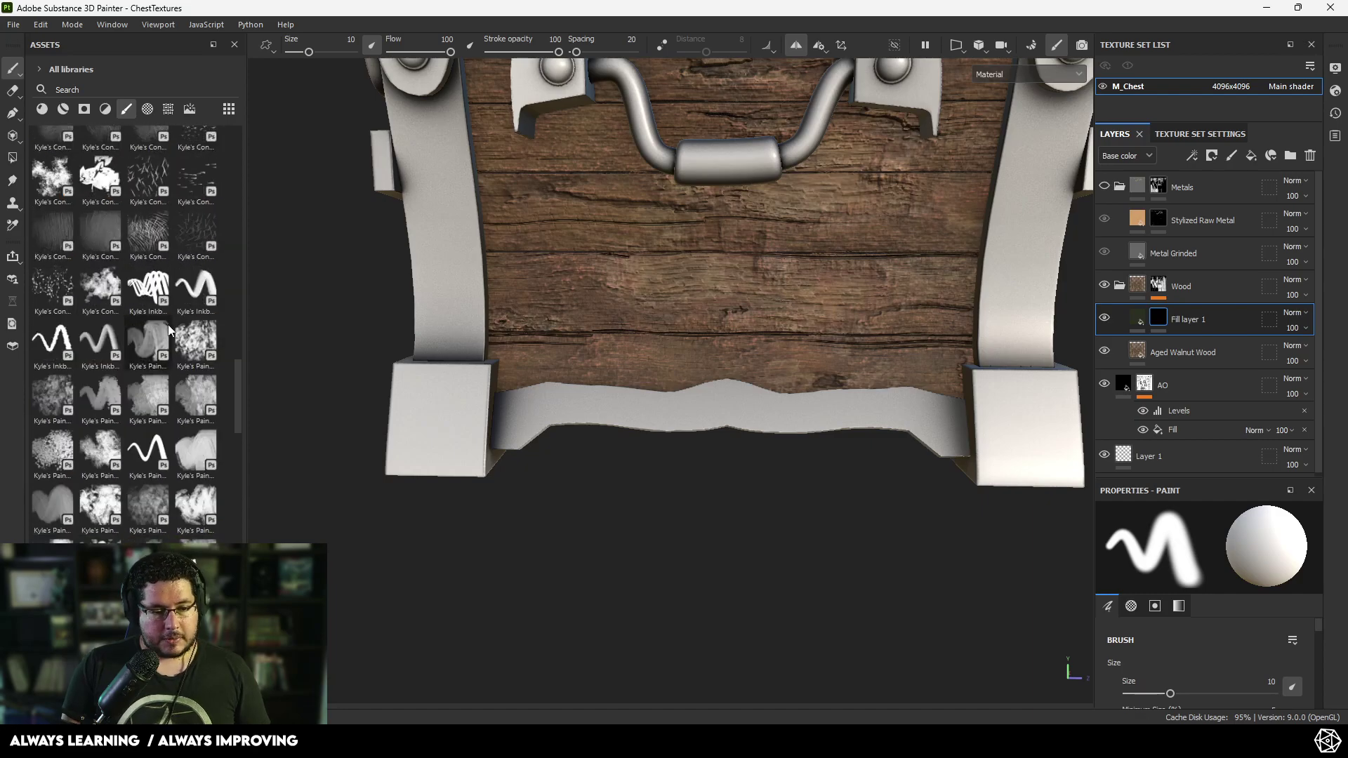
scroll(167, 324, down, 3)
scroll(136, 318, down, 6)
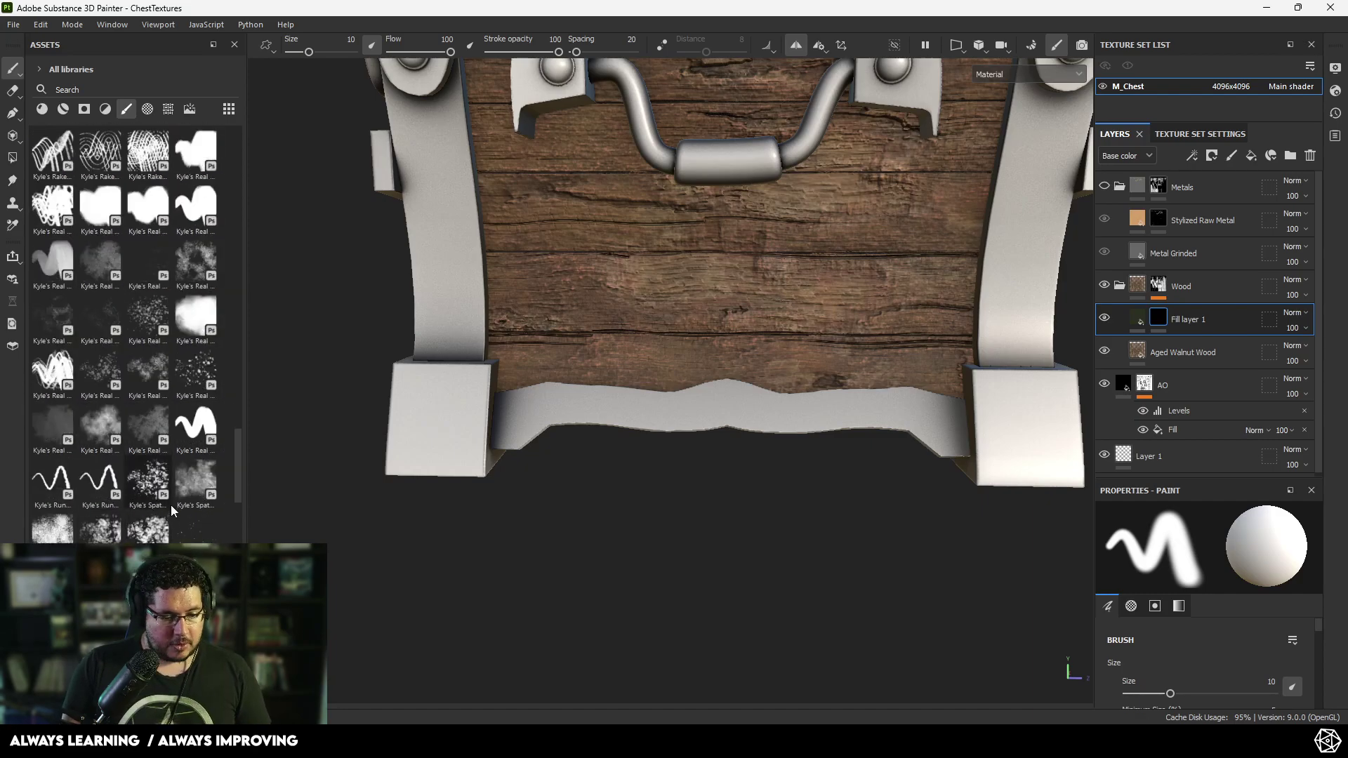
mouse_move(144, 316)
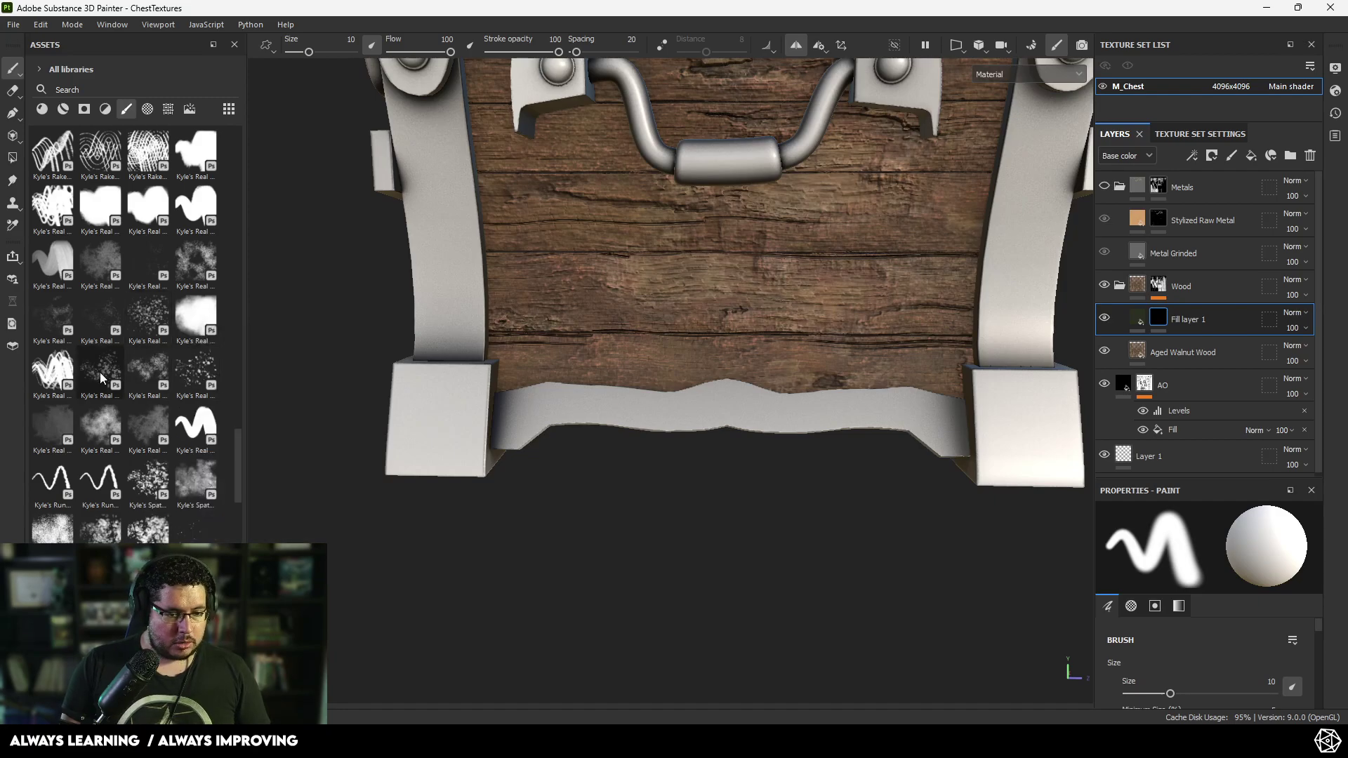
mouse_move(100, 373)
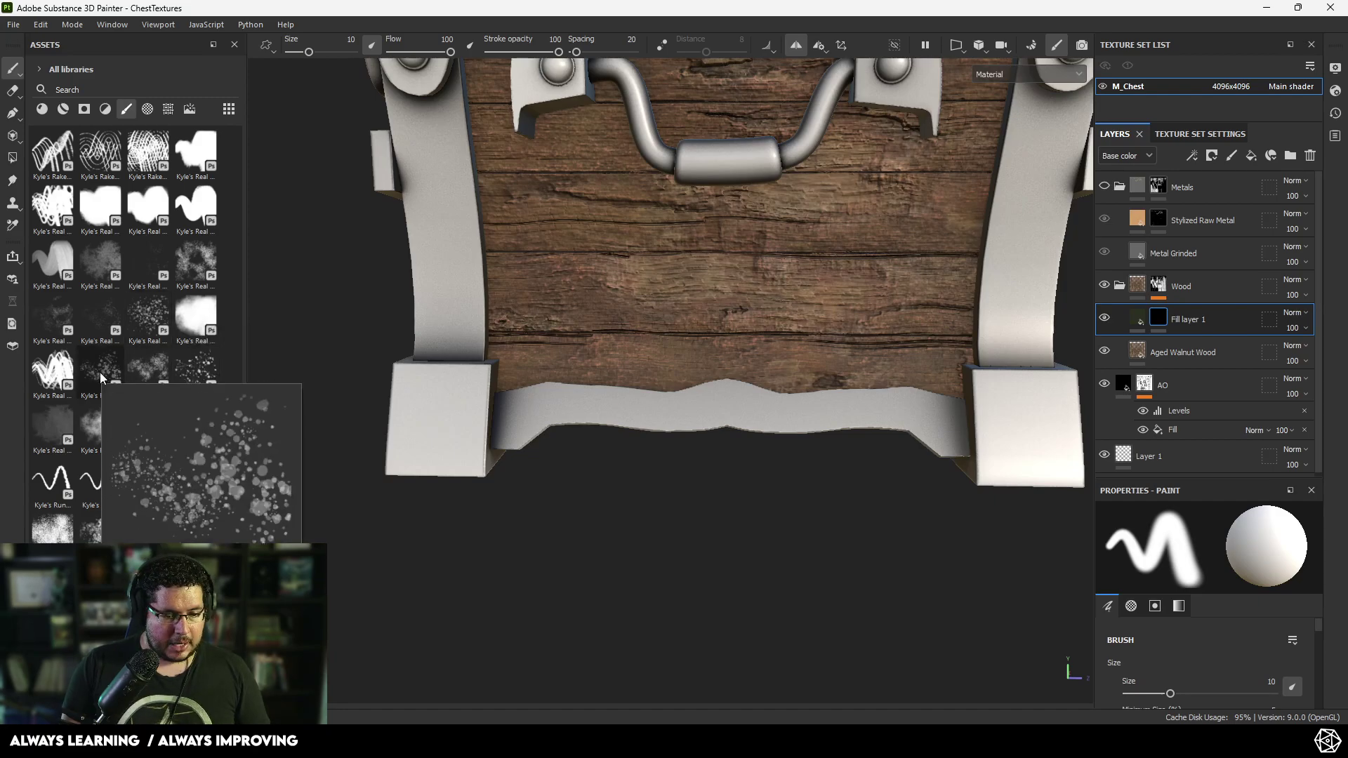
scroll(100, 372, down, 3)
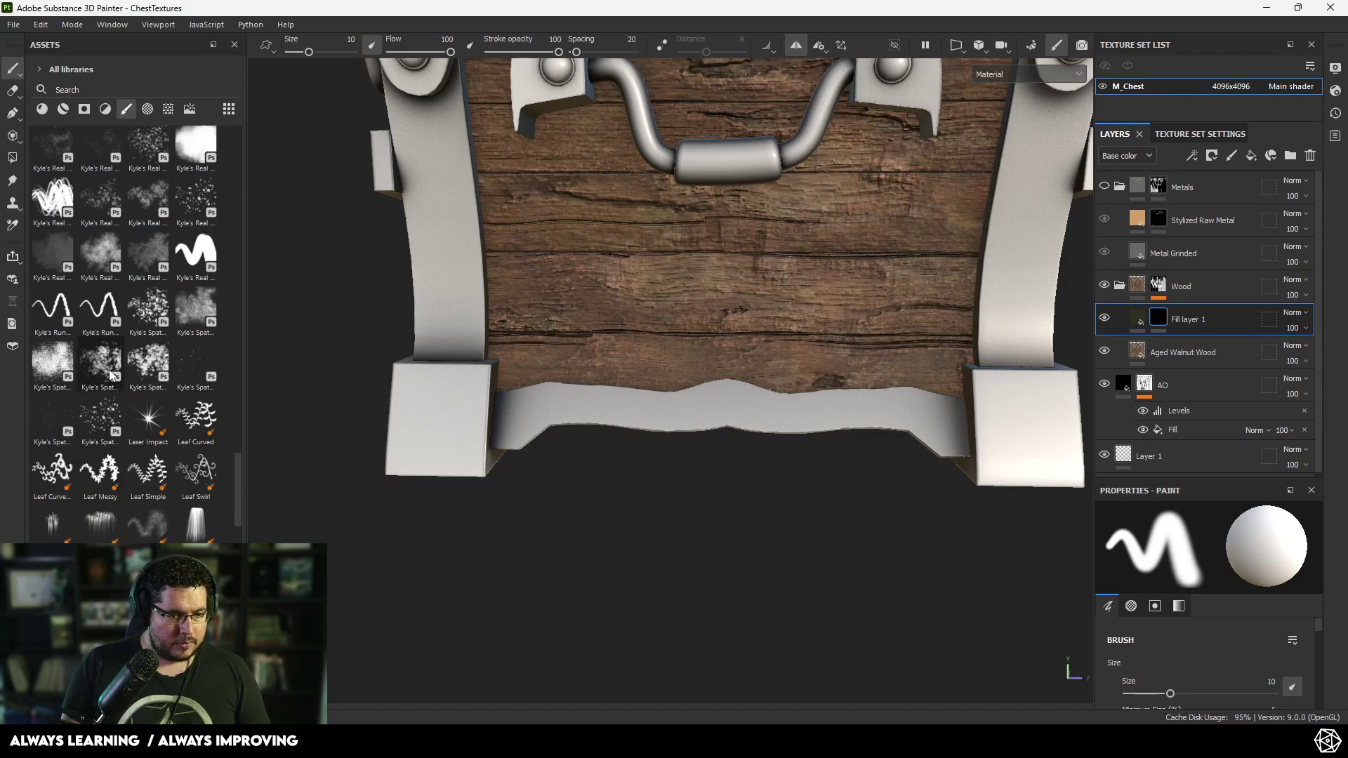
click(146, 369)
- Set the brush size to 17.92 and paint green spatter into the mask along the lower planks of the handle side
drag(514, 345, 568, 346)
ctrl+right_drag(567, 345, 533, 348)
click(552, 355)
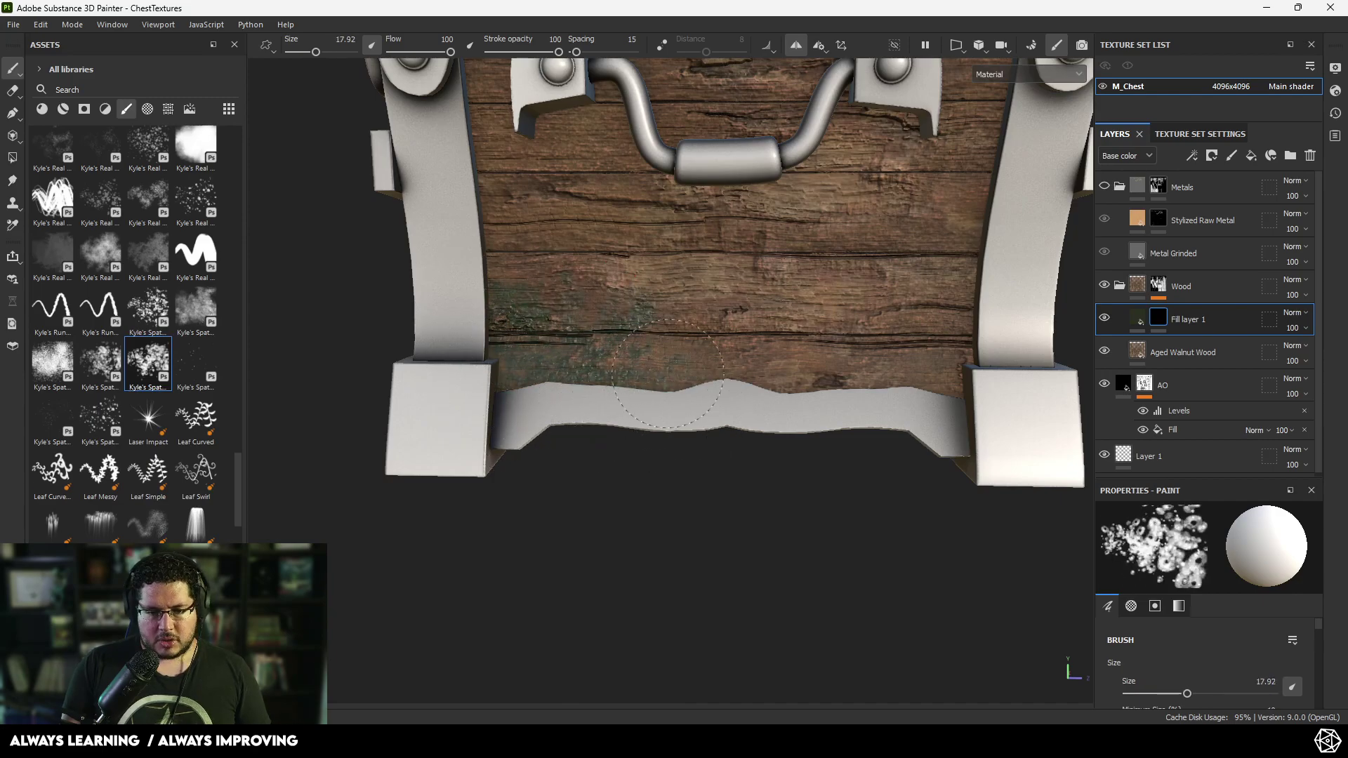
drag(771, 394, 883, 379)
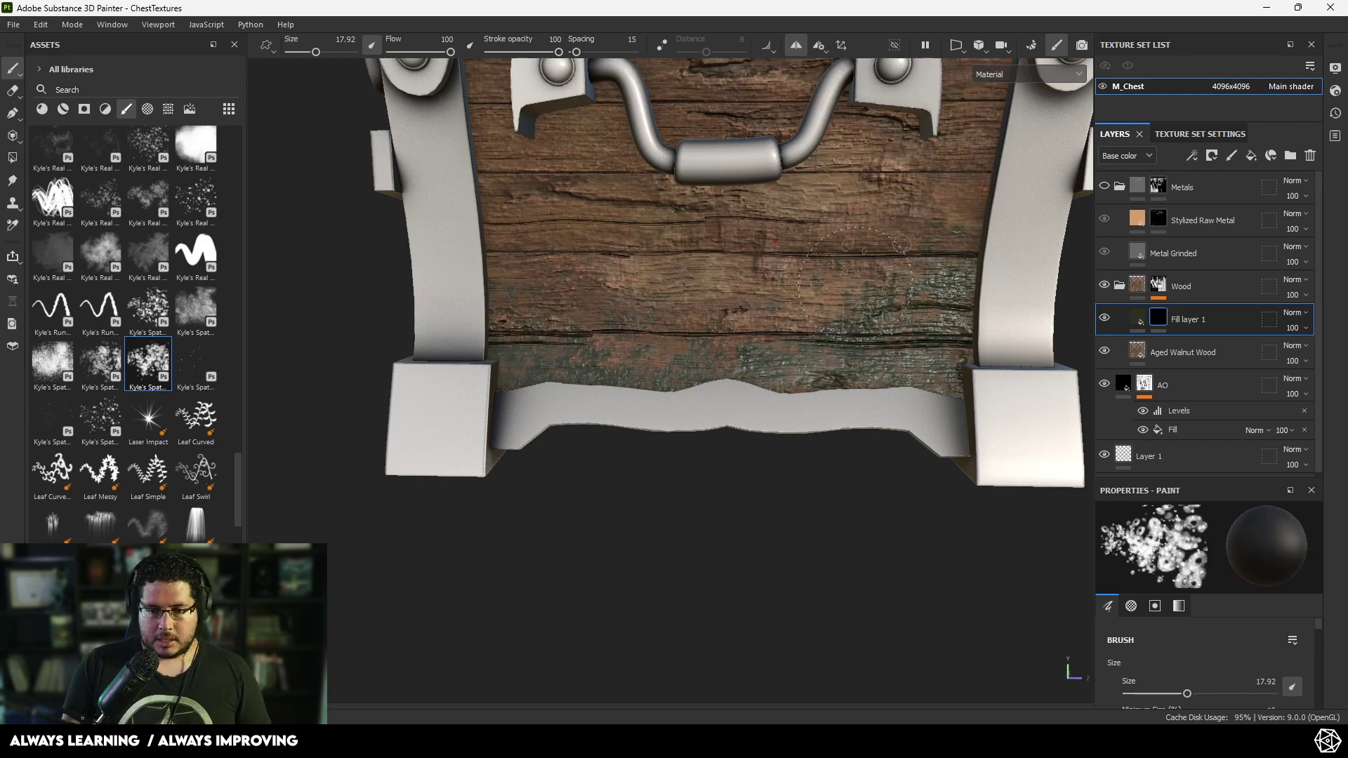
alt+right_drag(903, 323, 752, 349)
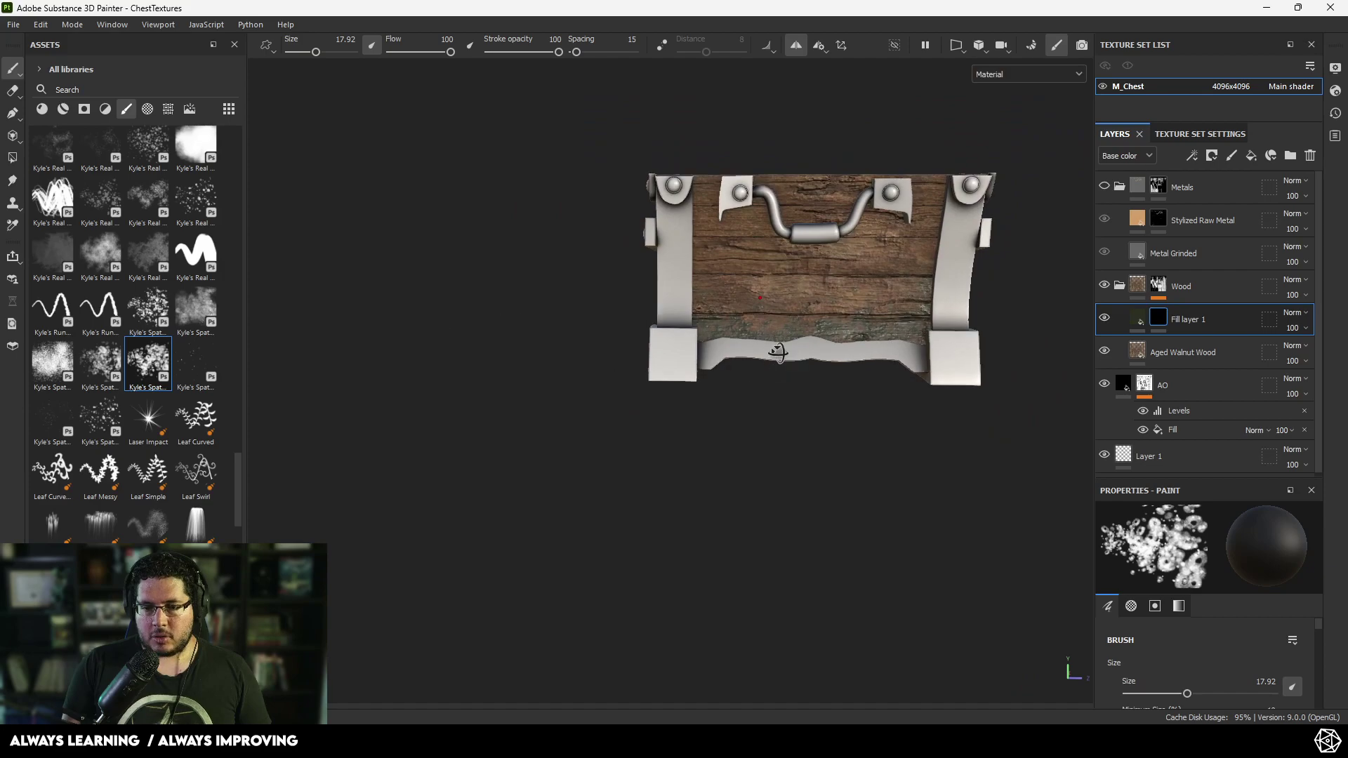
- Raise the roughness of Fill layer 1 to 0.6204
alt+drag(752, 349, 660, 355)
alt+right_drag(913, 404, 1004, 422)
alt+drag(1004, 421, 998, 394)
click(1138, 319)
scroll(1163, 552, down, 3)
scroll(1163, 552, down, 1)
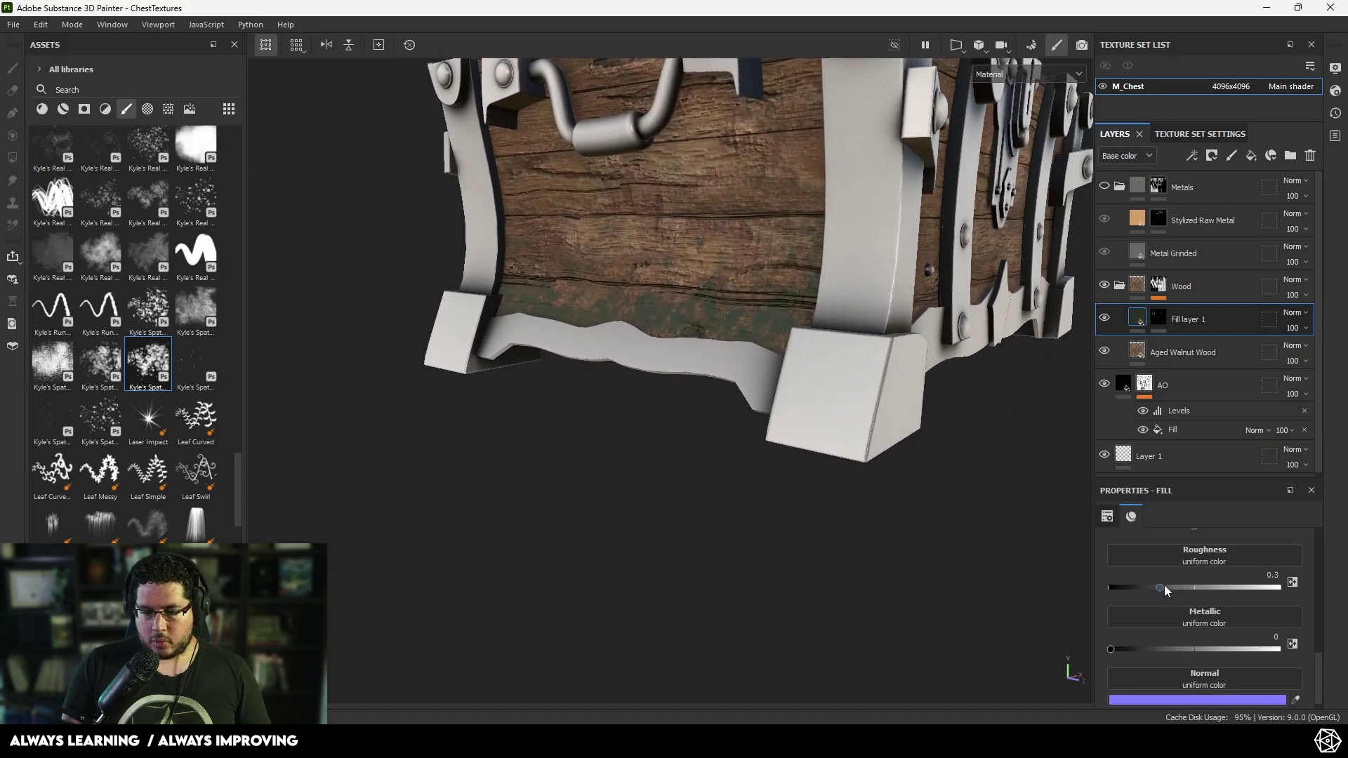
drag(1164, 586, 1215, 590)
alt+drag(1011, 456, 1081, 442)
- Set the blending mode of Fill layer 1 to Overlay
click(1296, 313)
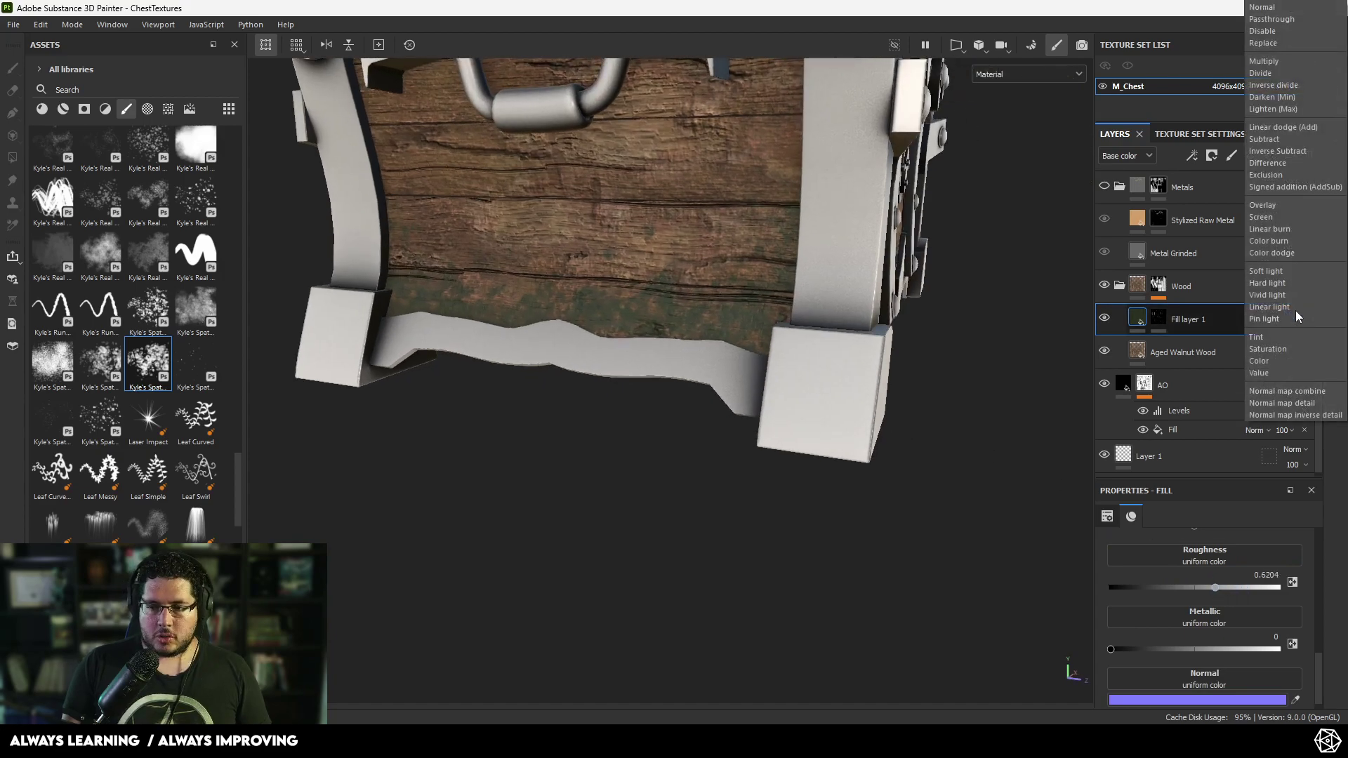
click(1266, 206)
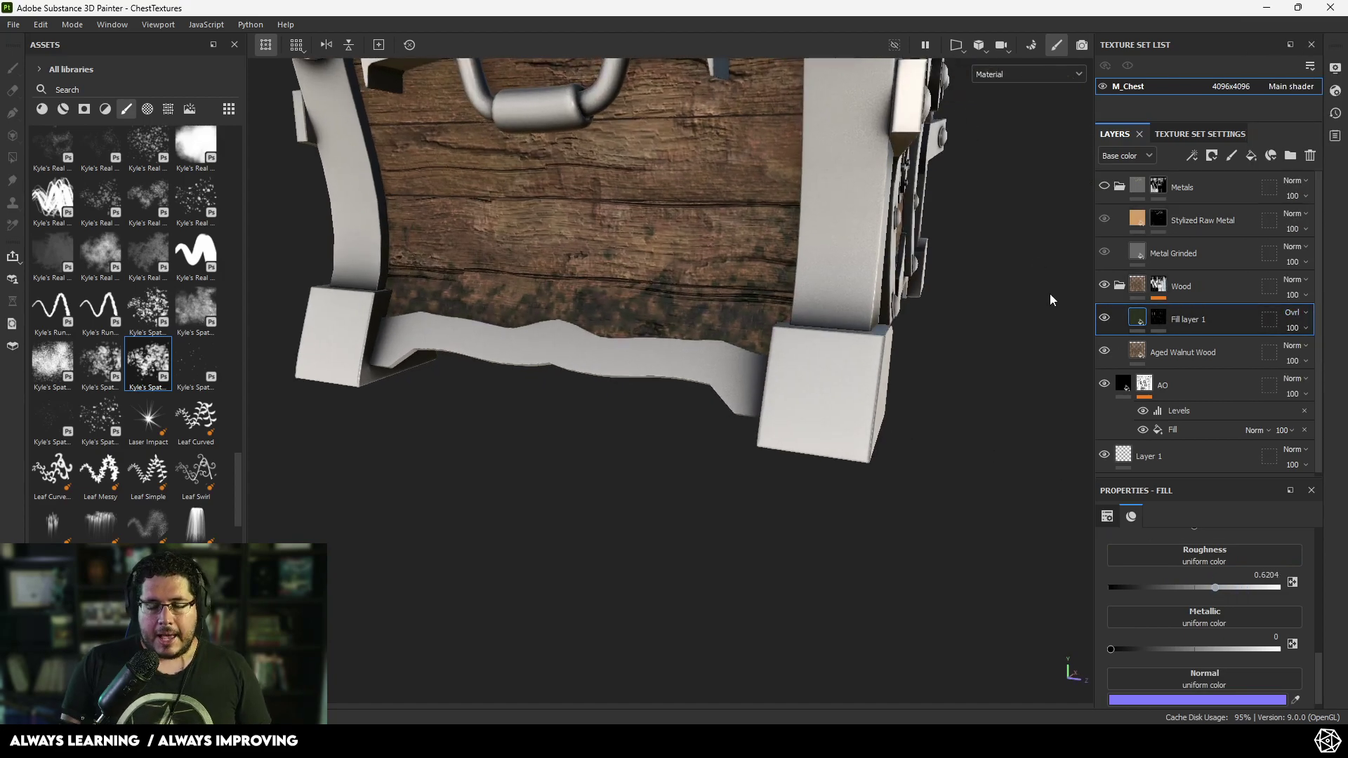
alt+right_drag(774, 357, 297, 256)
alt+drag(906, 365, 749, 374)
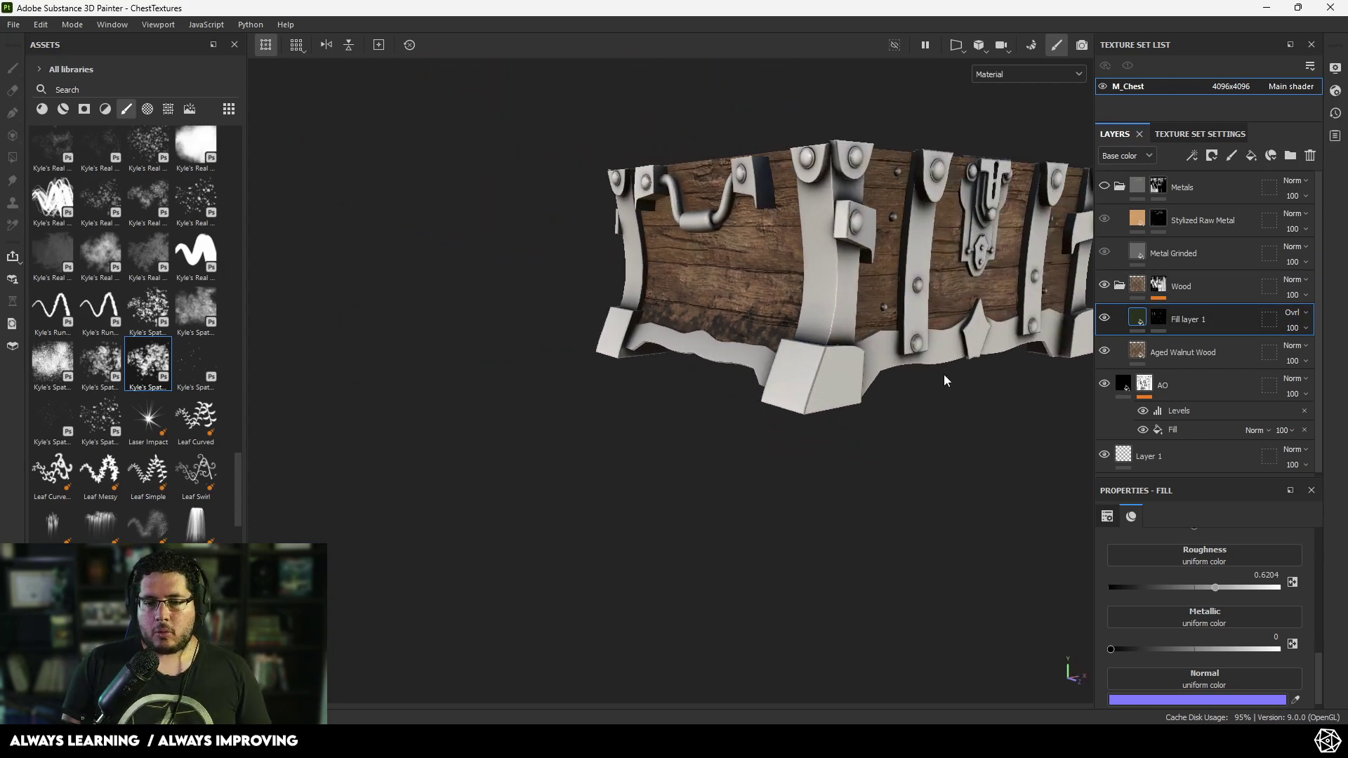
- Examine how the Overlay stains blend with the wood on the chest's handle side and front
click(1292, 313)
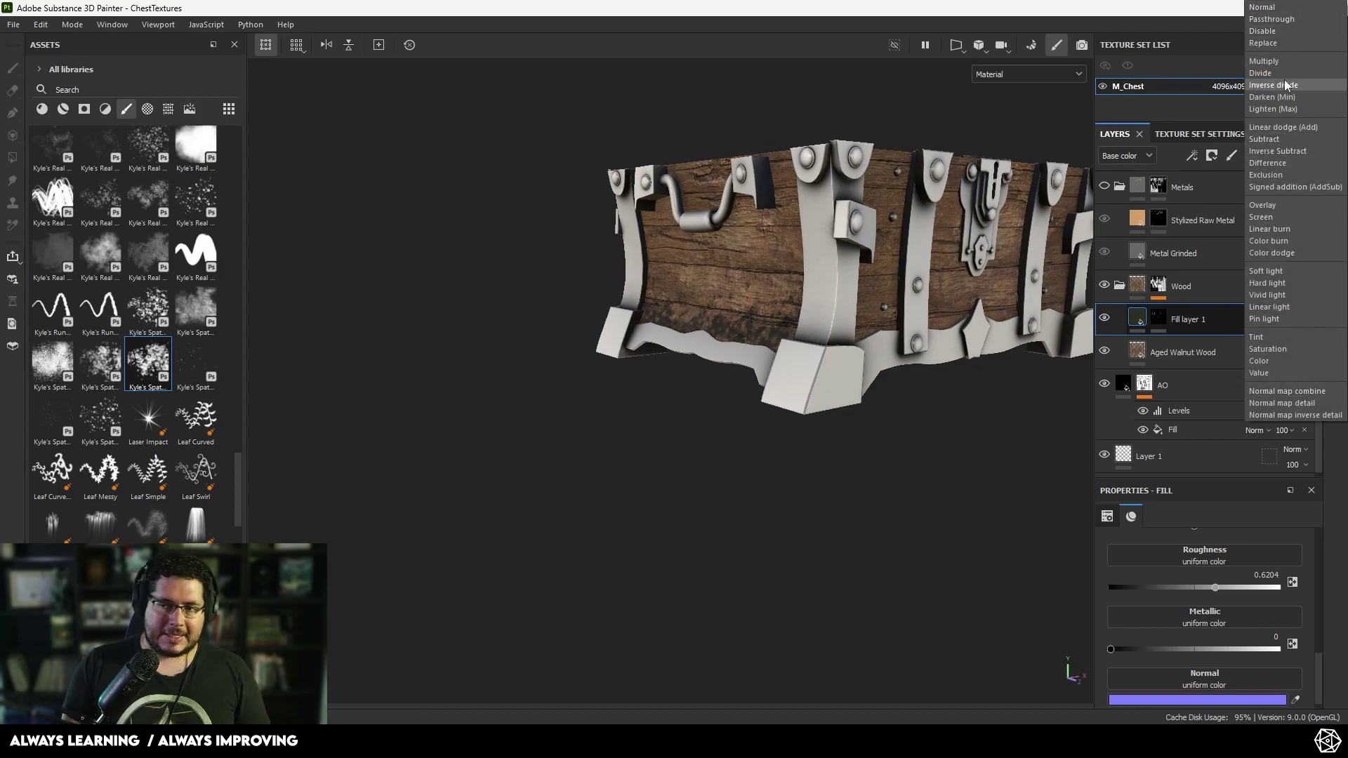
alt+drag(731, 379, 665, 386)
alt+right_drag(665, 386, 854, 436)
alt+middle_drag(855, 436, 820, 434)
alt+drag(820, 434, 934, 429)
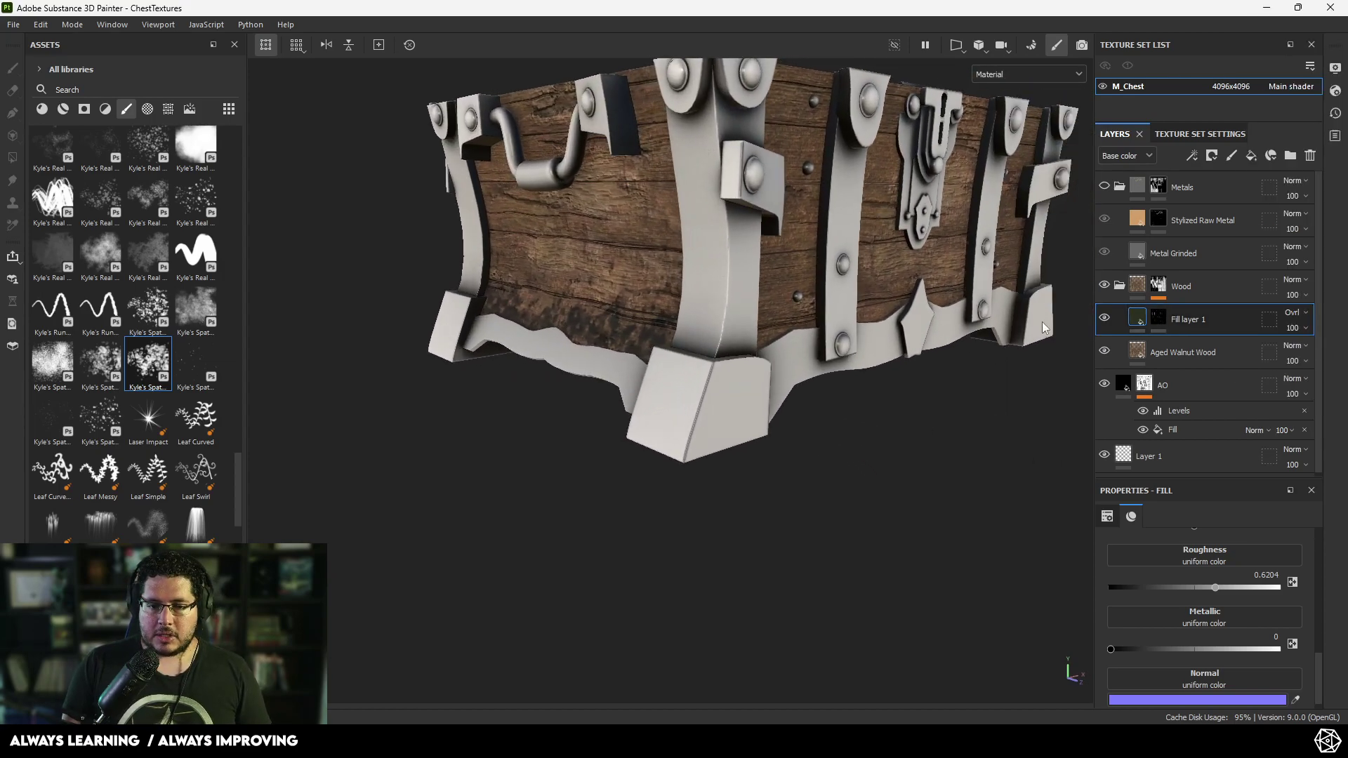
alt+right_drag(473, 288, 667, 323)
alt+drag(667, 323, 800, 332)
alt+right_drag(800, 332, 686, 351)
alt+drag(686, 350, 766, 372)
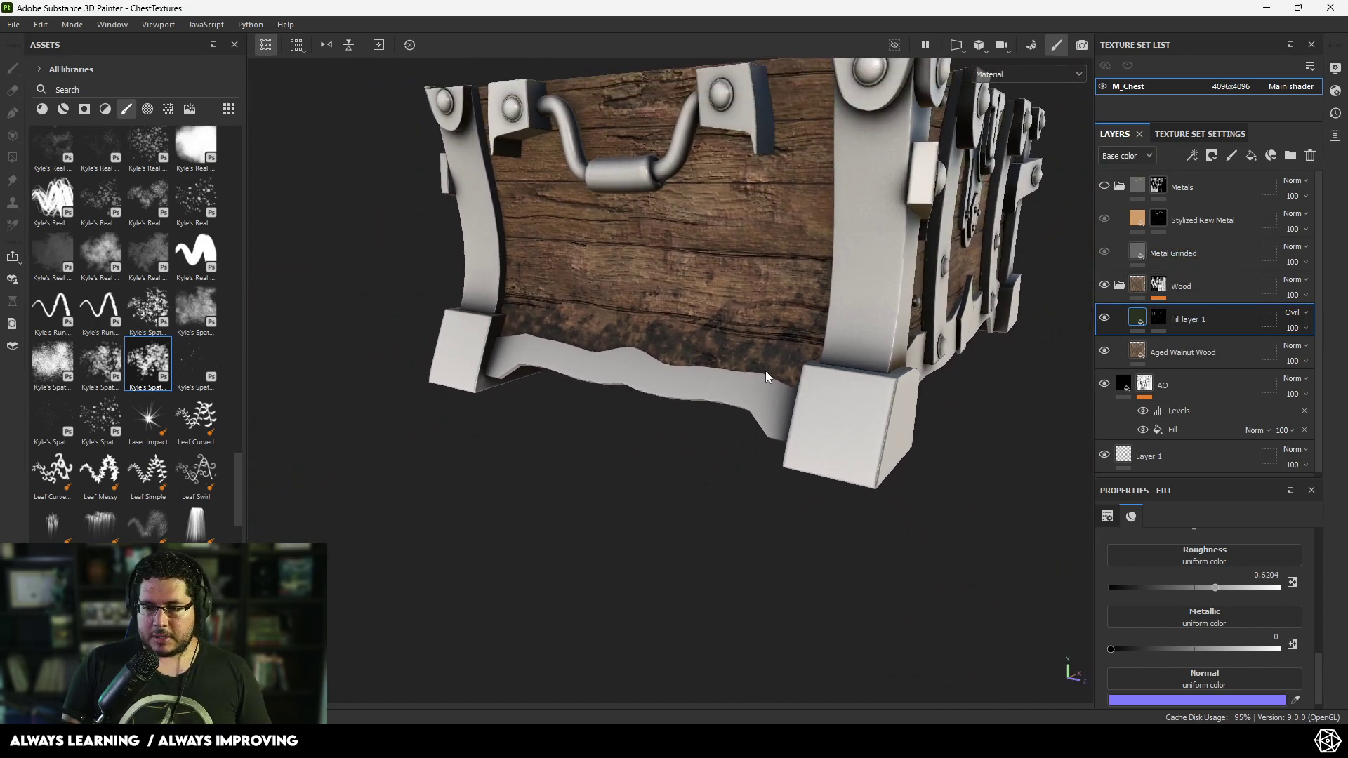
alt+drag(848, 353, 1014, 338)
- Select the mask of Fill layer 1, set the brush size to 16.75 and paint stains along the front's lower planks
click(1159, 317)
key(1)
alt+middle_drag(703, 324, 636, 320)
mouse_move(640, 323)
ctrl+right_down()
mouse_move(653, 319)
mouse_move(636, 309)
ctrl+right_up()
key(x)
mouse_move(646, 300)
mouse_down()
mouse_move(653, 317)
mouse_move(815, 316)
mouse_move(843, 288)
mouse_move(817, 267)
mouse_up()
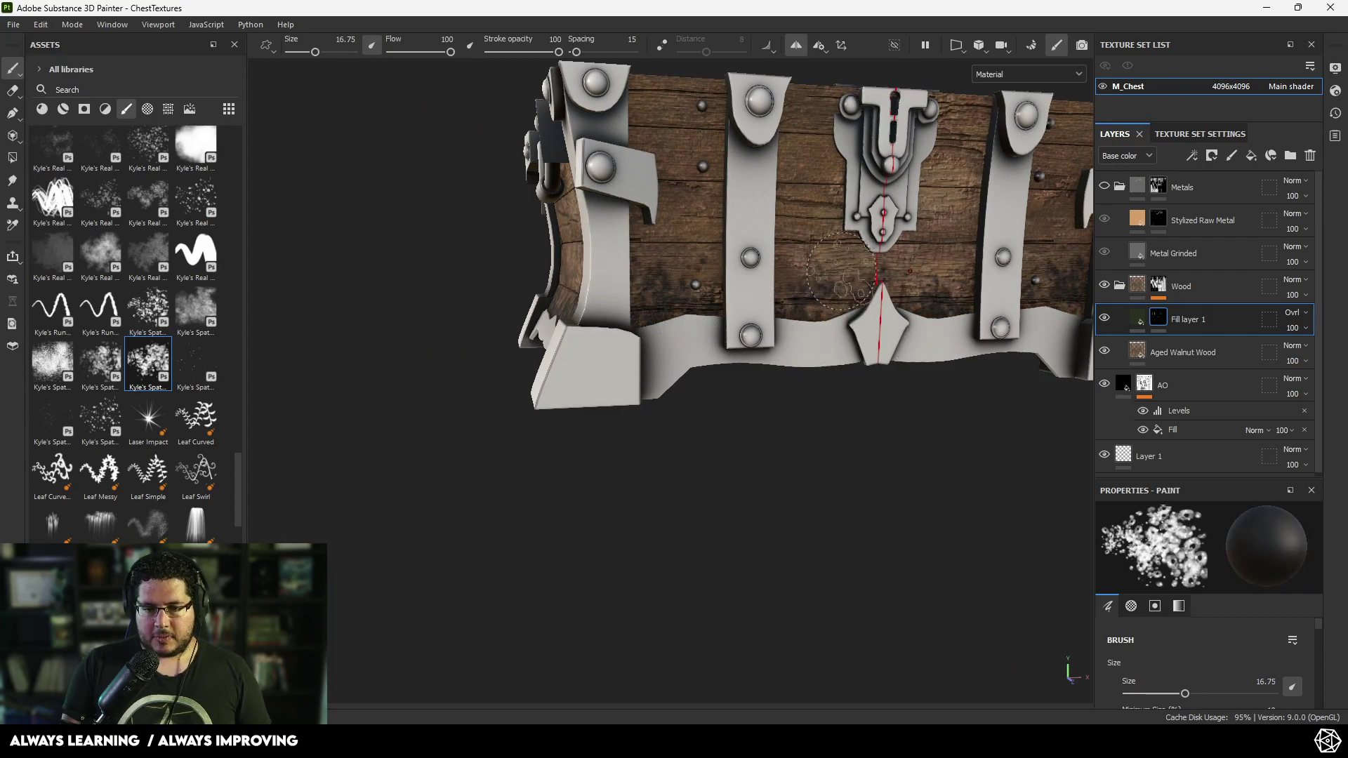
- Turn off symmetry and touch up the stains on the front planks beside the lock plate and straps
alt+middle_drag(846, 271, 682, 265)
click(797, 45)
alt+drag(797, 256, 769, 257)
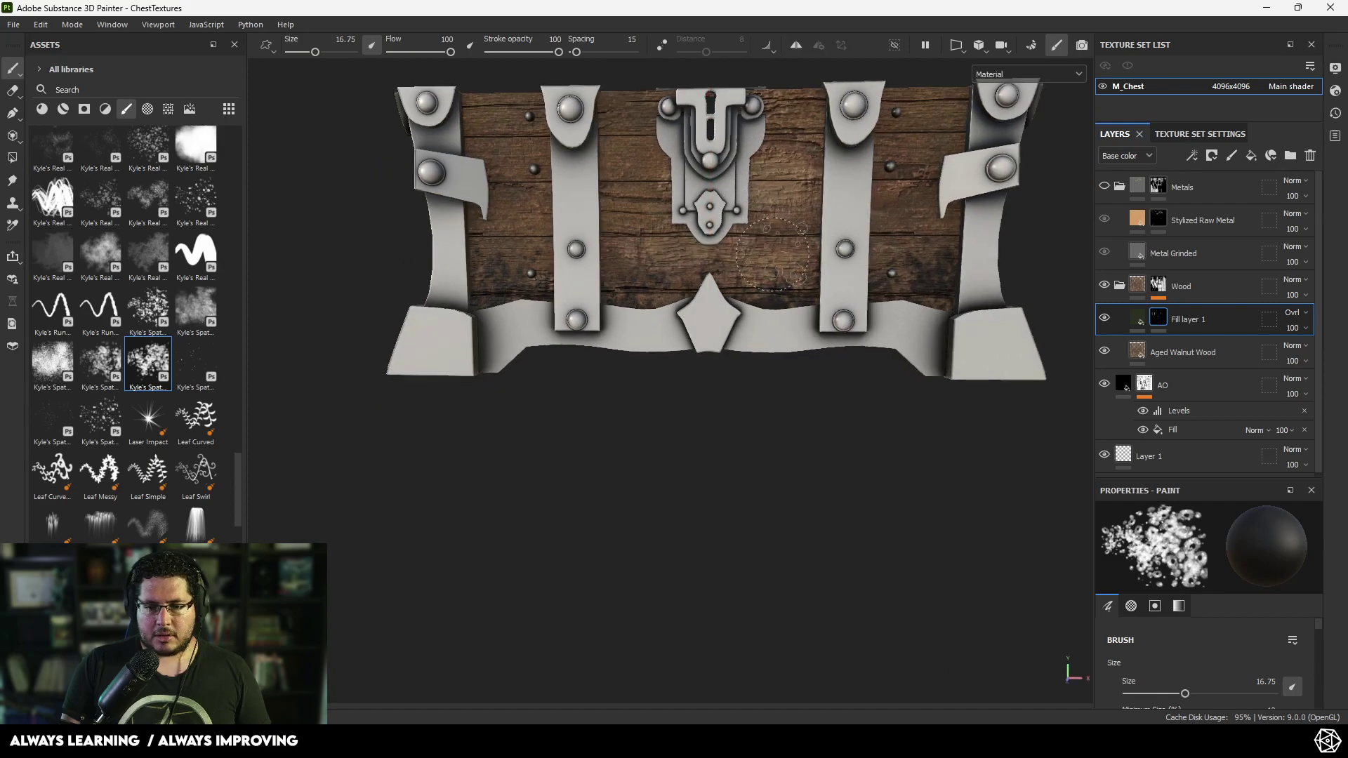
key(x)
mouse_move(913, 262)
mouse_down()
mouse_move(896, 280)
mouse_move(907, 223)
mouse_move(902, 239)
mouse_up()
key(x)
key(x)
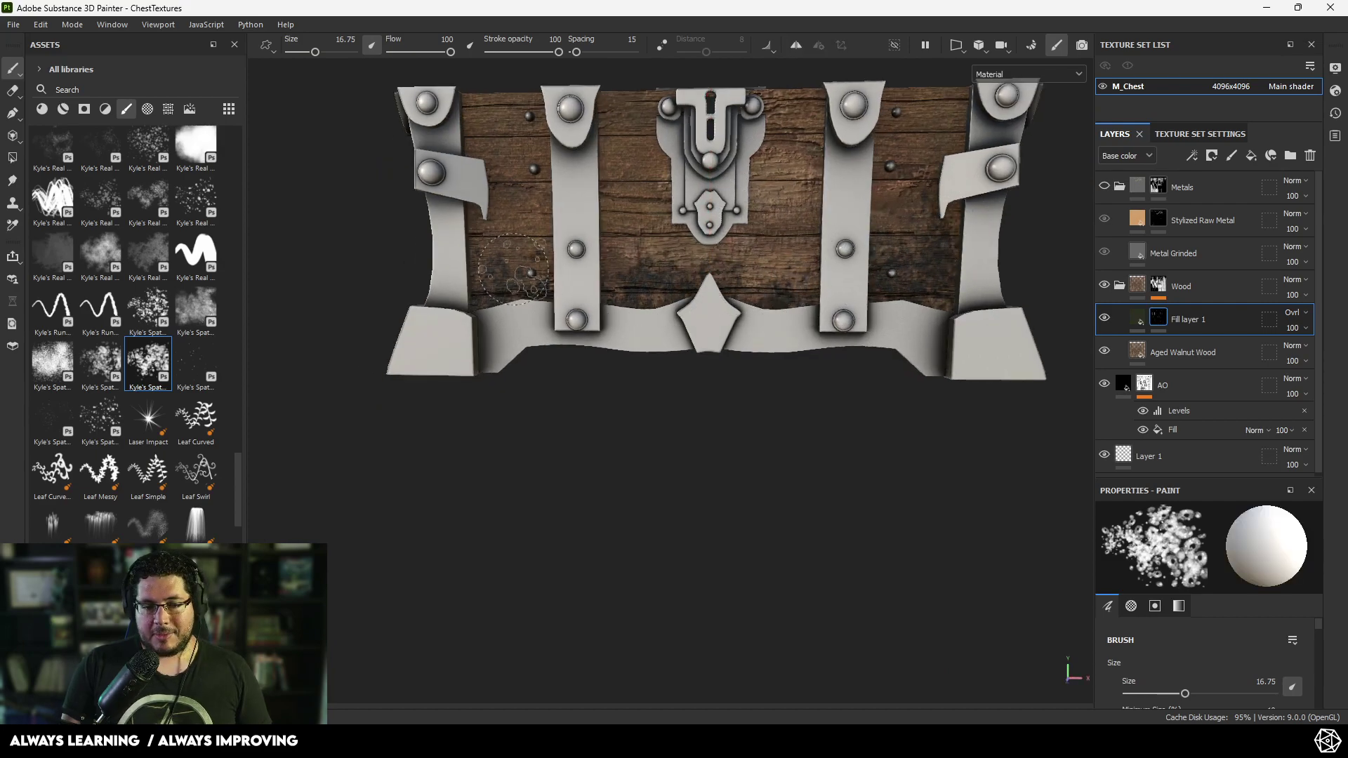
- Paint dark spatter stains on the planks of the chest base's back and rotate the environment lighting
mouse_move(729, 282)
alt+mouse_down()
mouse_move(744, 309)
mouse_move(732, 322)
mouse_move(631, 281)
mouse_move(632, 254)
mouse_move(755, 289)
alt+mouse_up()
key(x)
key(x)
mouse_move(674, 270)
mouse_down()
mouse_move(660, 258)
mouse_move(755, 281)
mouse_move(767, 301)
mouse_move(587, 259)
mouse_move(686, 295)
mouse_up()
shift+right_drag(686, 295, 727, 300)
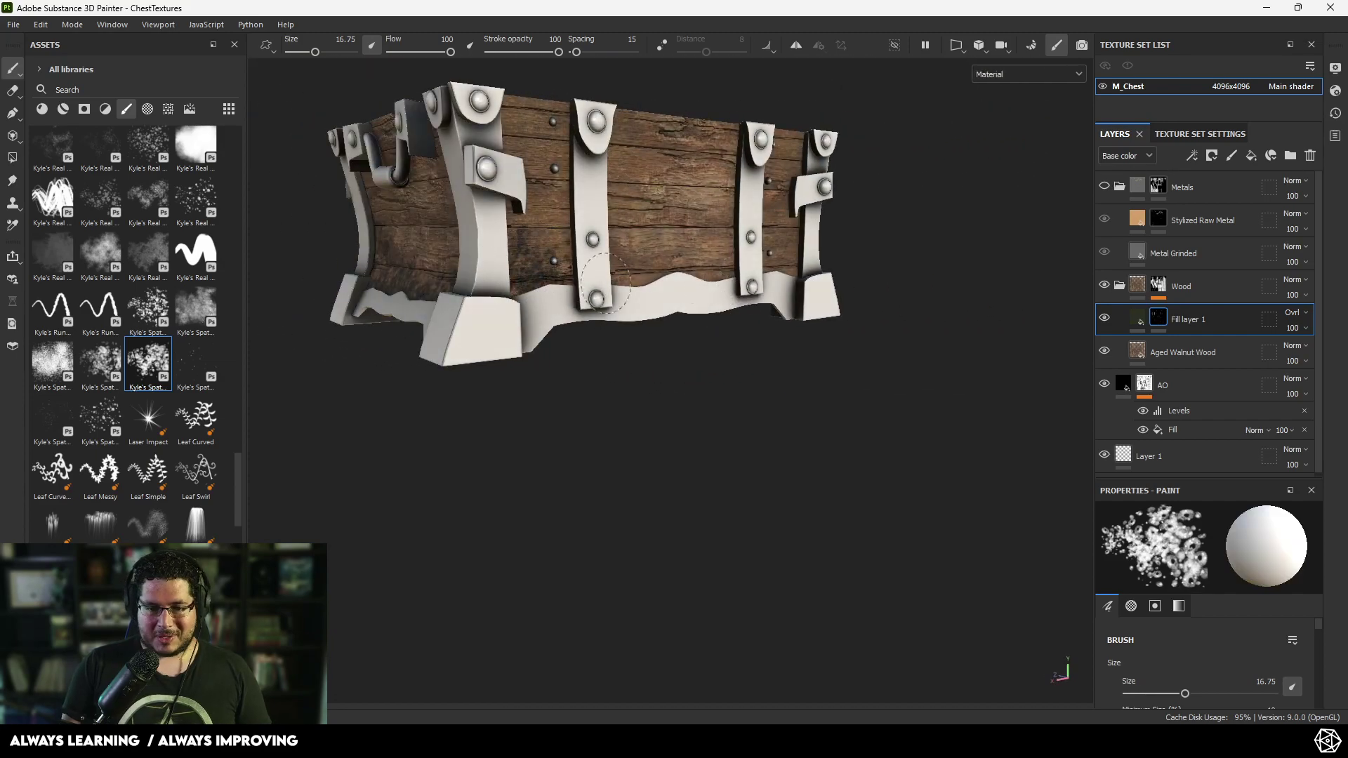
alt+drag(632, 290, 595, 274)
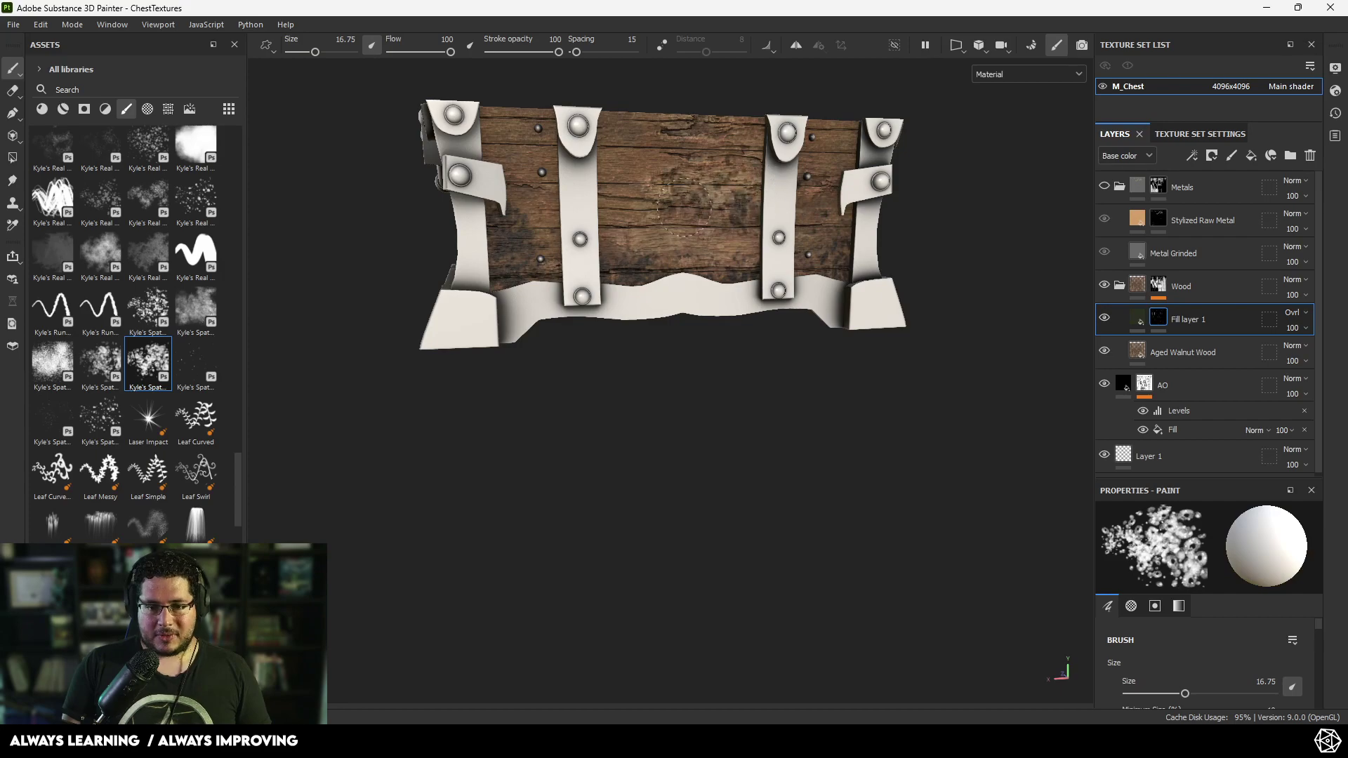
mouse_move(722, 169)
mouse_down()
mouse_move(734, 151)
mouse_move(699, 137)
mouse_up()
- Stain the upper planks near the corner strap on the back of the lid
alt+middle_drag(730, 151, 731, 329)
scroll(749, 334, down, 1)
alt+middle_drag(706, 230, 656, 343)
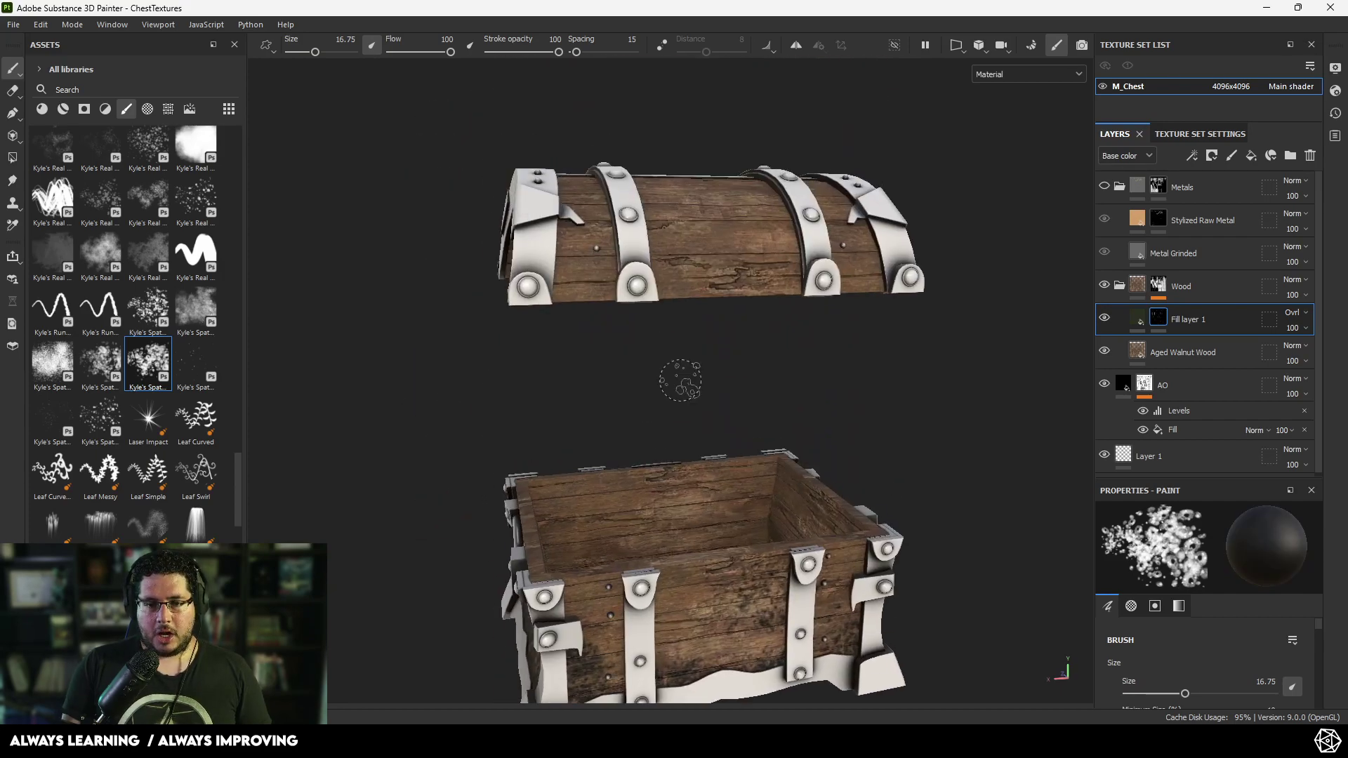
scroll(655, 343, up, 3)
alt+drag(655, 343, 647, 452)
click(570, 257)
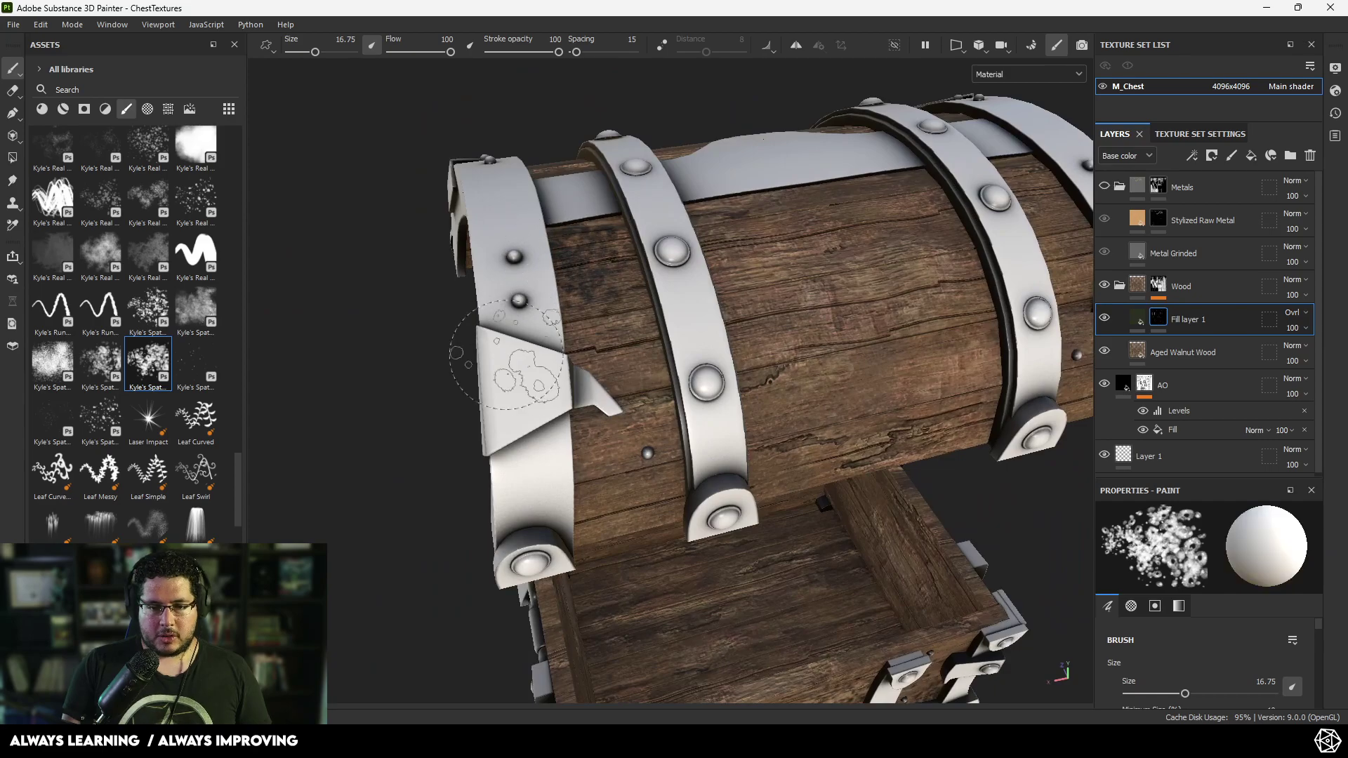
alt+drag(656, 281, 757, 368)
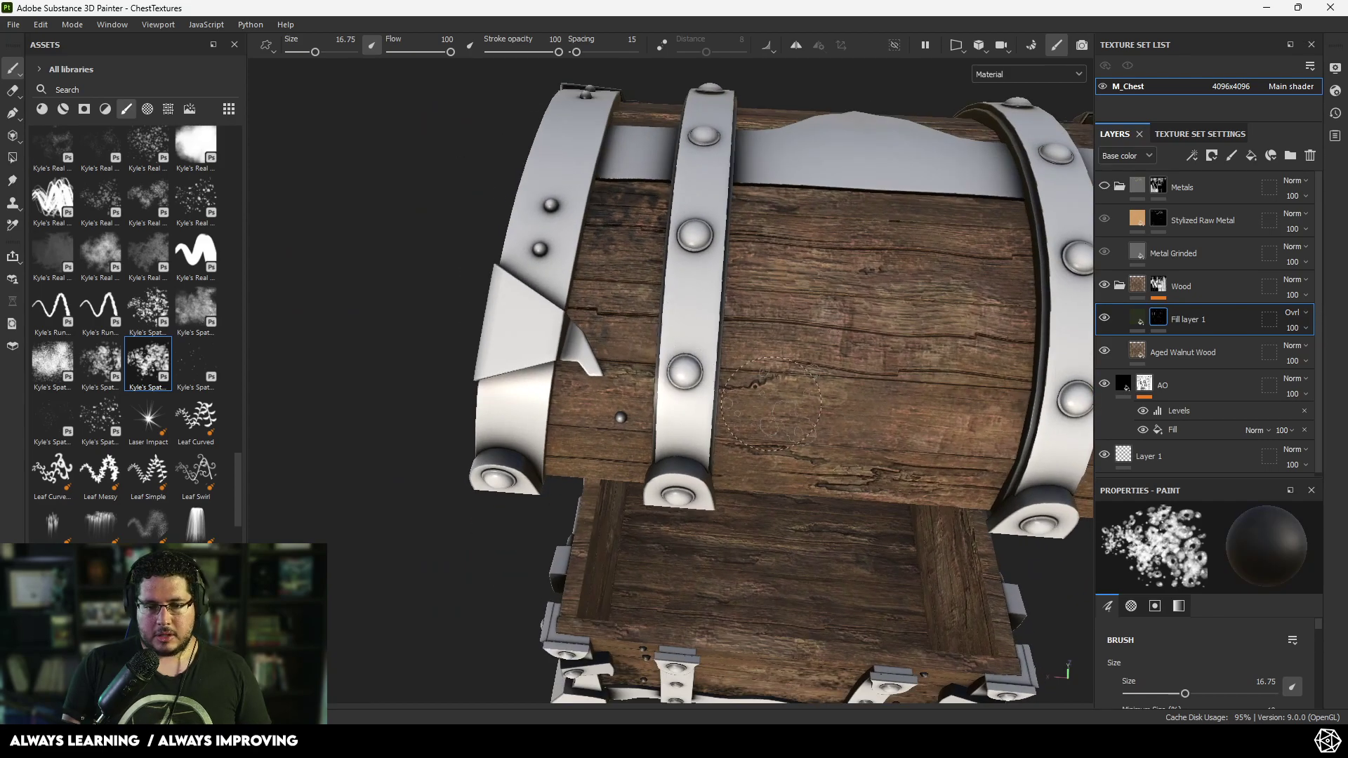
- Spread spatter stains over the middle planks of the lid's back and soften them with the opposite mask color
click(802, 362)
click(781, 411)
key(x)
click(781, 371)
click(746, 393)
alt+middle_drag(923, 373, 646, 370)
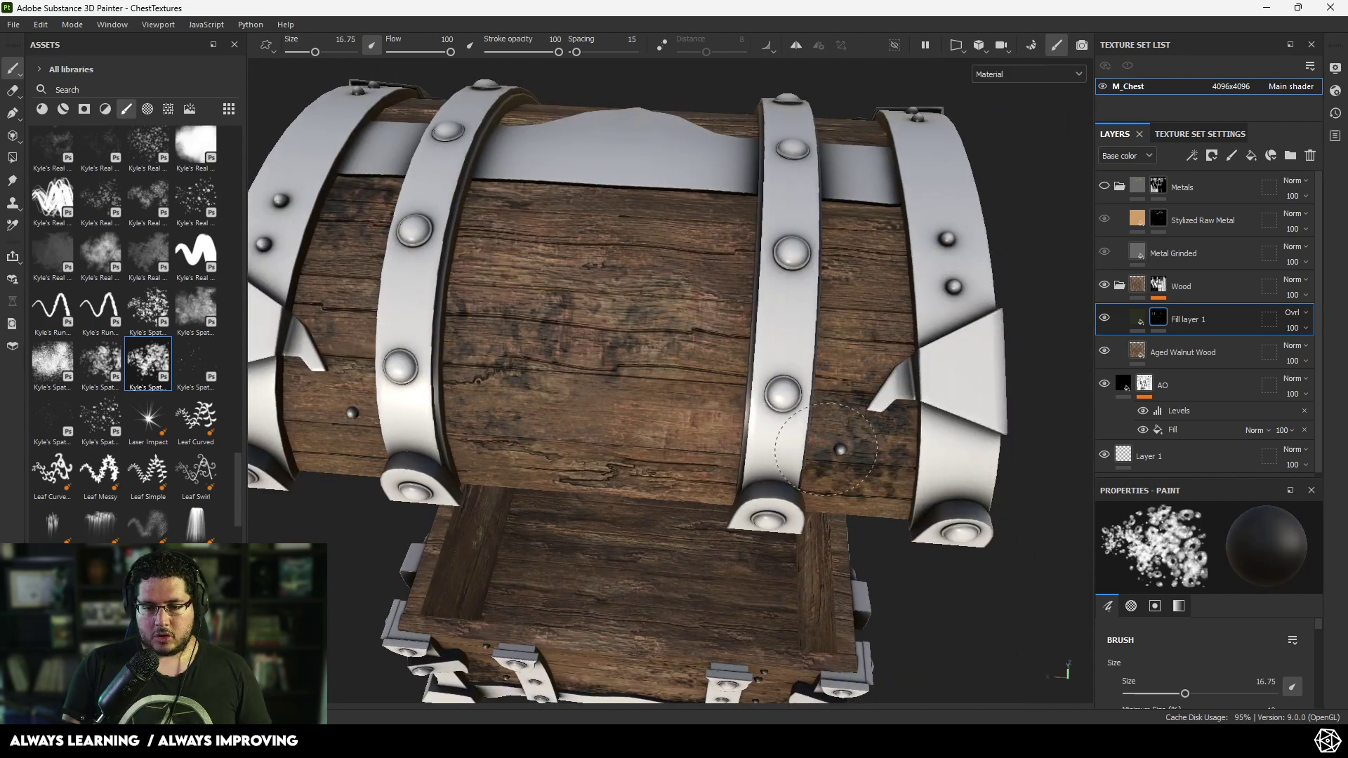
- Paint dark spatter stains on the lid's front planks between the straps and around the hasp plate
mouse_move(870, 456)
alt+mouse_down()
mouse_move(581, 403)
mouse_move(786, 431)
mouse_move(401, 292)
mouse_move(768, 413)
alt+mouse_up()
mouse_move(757, 402)
shift+right_down()
mouse_move(787, 393)
mouse_move(738, 382)
shift+right_up()
alt+drag(738, 382, 716, 414)
alt+middle_drag(478, 232, 546, 327)
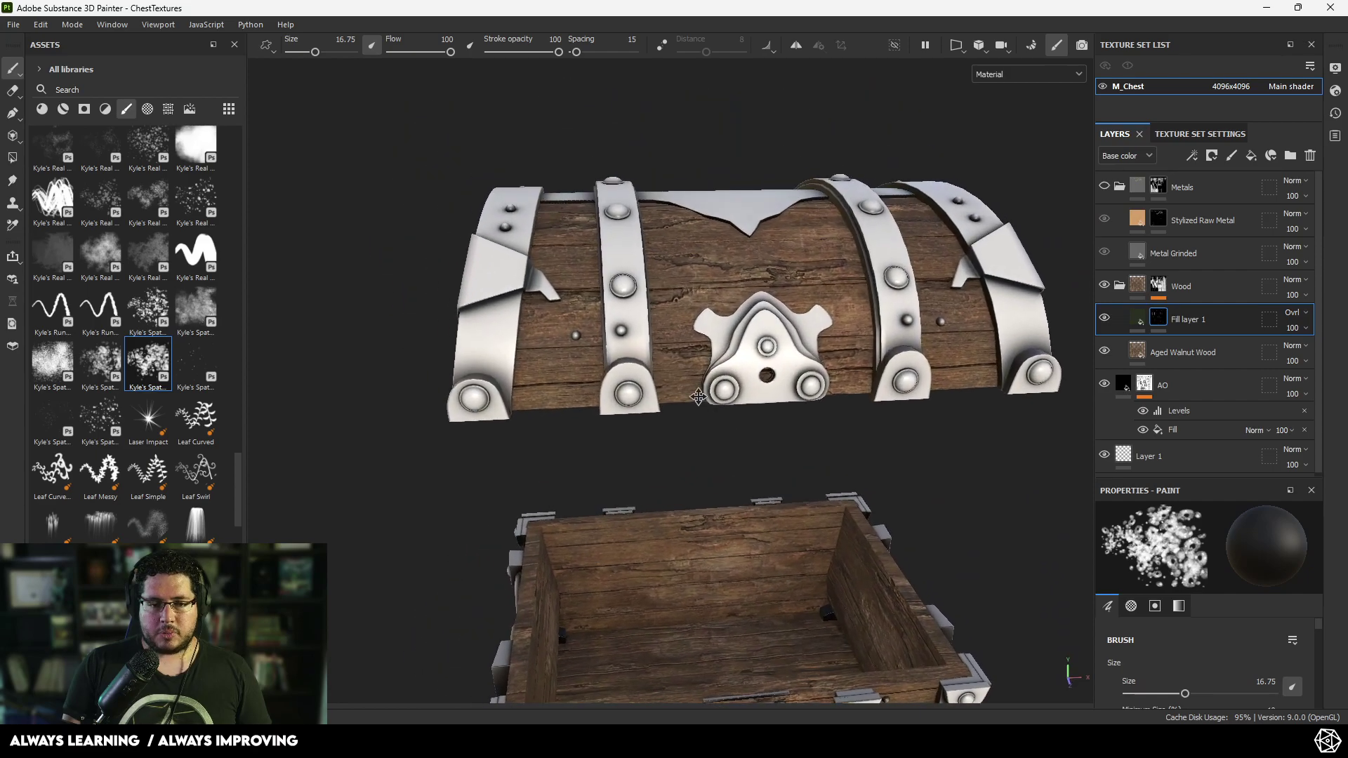
key(x)
mouse_move(547, 327)
mouse_down()
mouse_move(562, 351)
mouse_move(555, 266)
mouse_move(570, 291)
mouse_up()
drag(942, 264, 951, 305)
drag(830, 315, 839, 351)
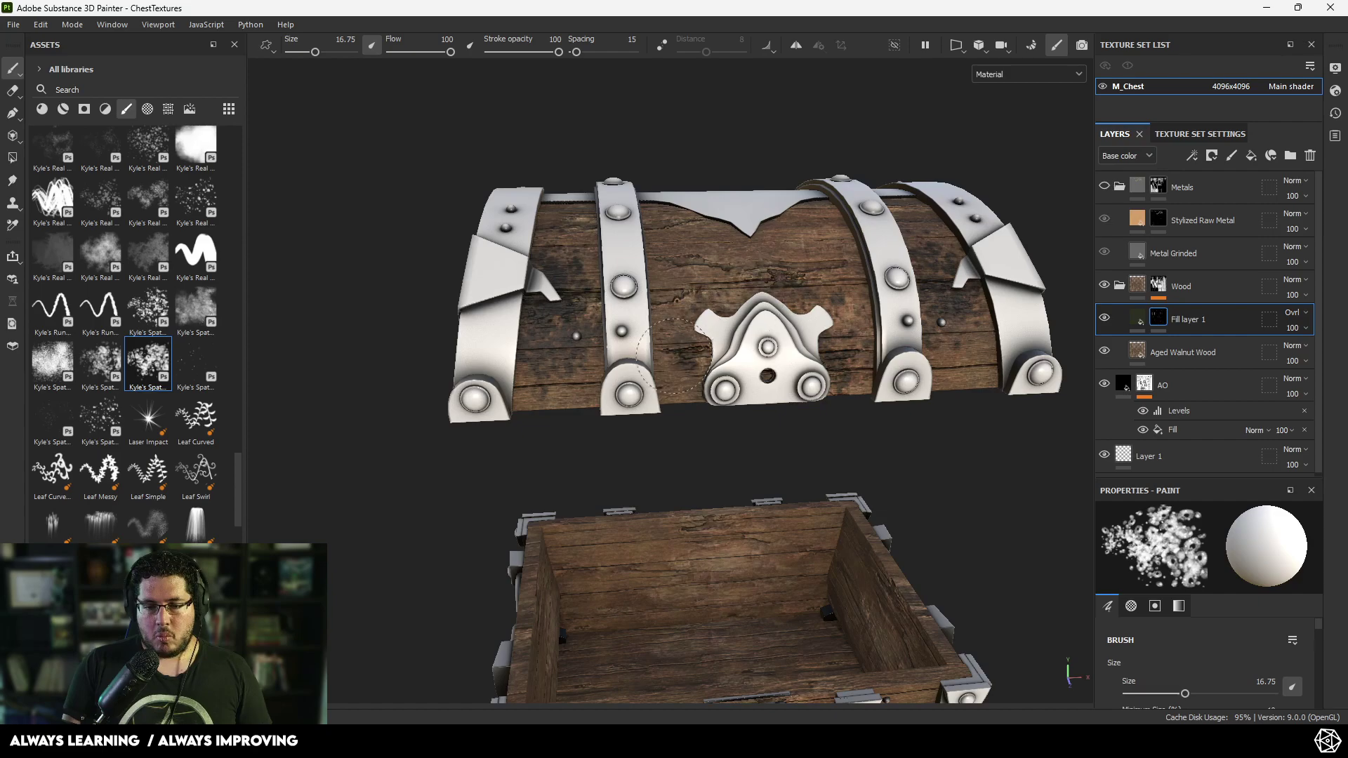
drag(684, 337, 692, 379)
mouse_move(730, 333)
mouse_down()
mouse_move(695, 259)
mouse_move(744, 302)
mouse_up()
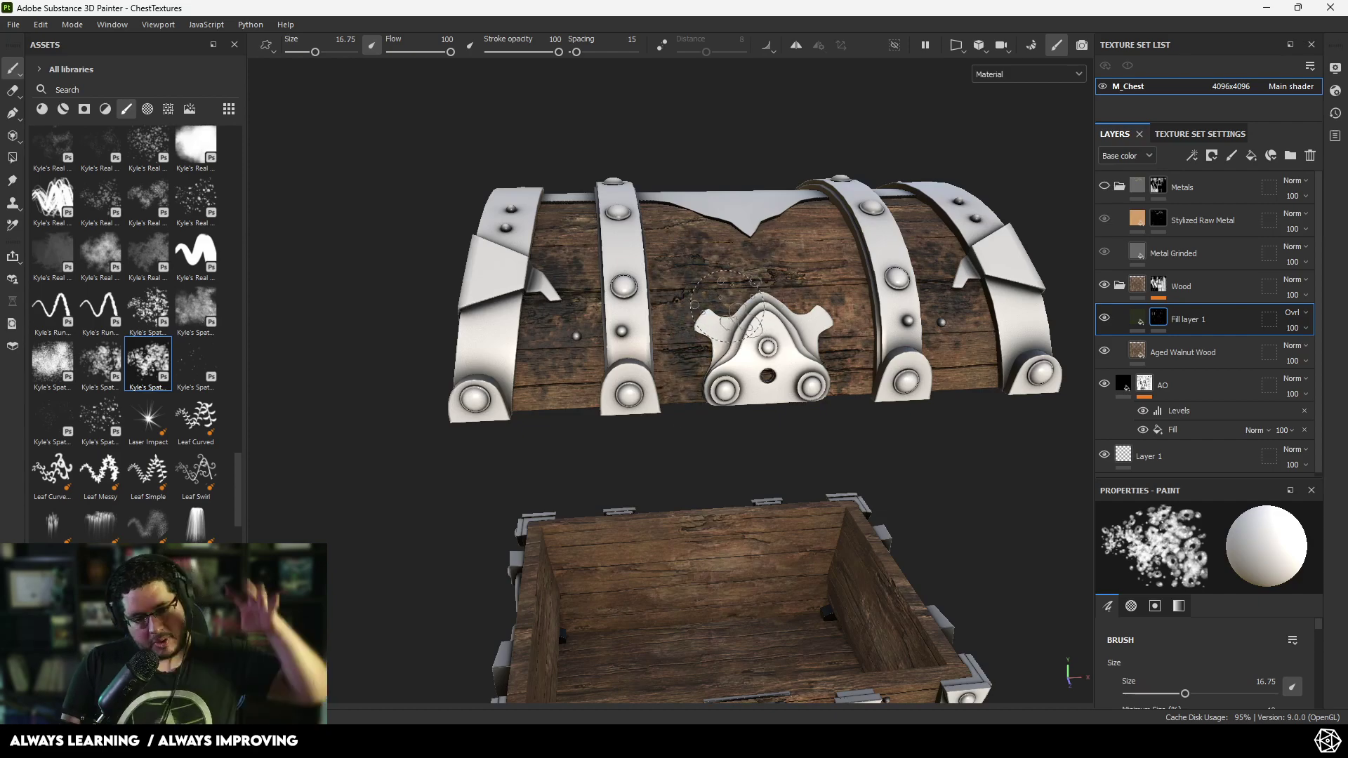
- Touch up the stains on the upper and outer planks of the lid's front
mouse_move(566, 246)
alt+mouse_down()
mouse_move(597, 281)
mouse_move(597, 313)
alt+mouse_up()
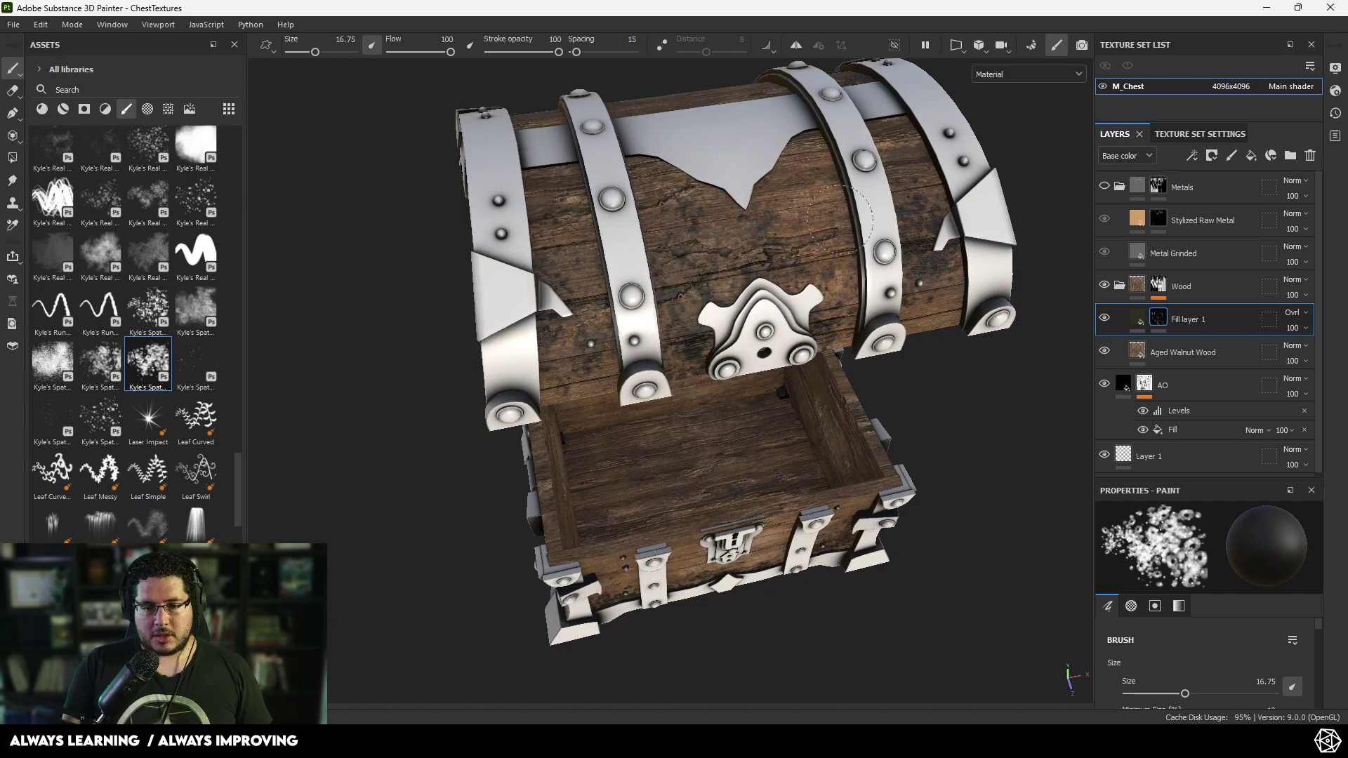
alt+drag(680, 330, 945, 295)
alt+drag(936, 244, 877, 266)
key(x)
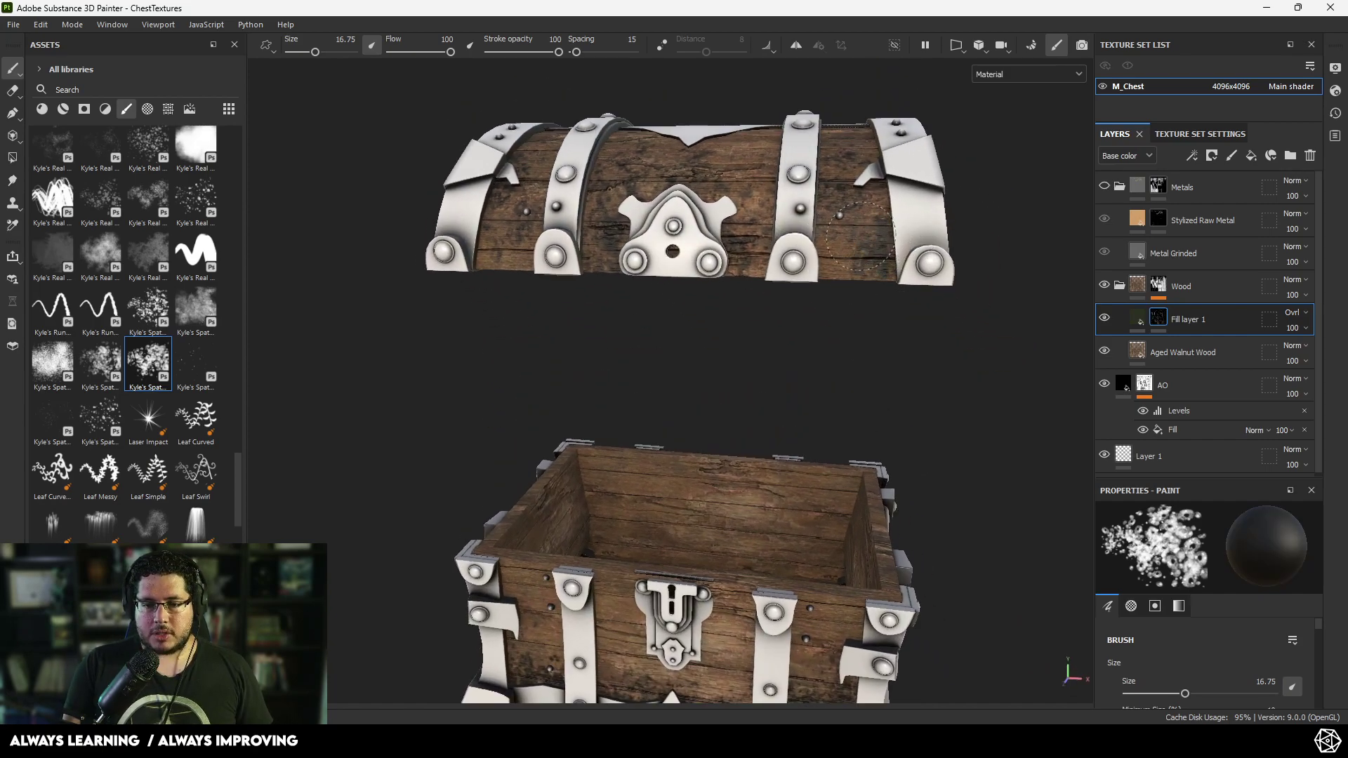
- Paint and partly erase spatter stains on the base's front planks around the lock plate, checking the whole chest
alt+right_drag(856, 251, 734, 295)
alt+drag(734, 295, 671, 259)
alt+right_drag(677, 372, 701, 420)
key(x)
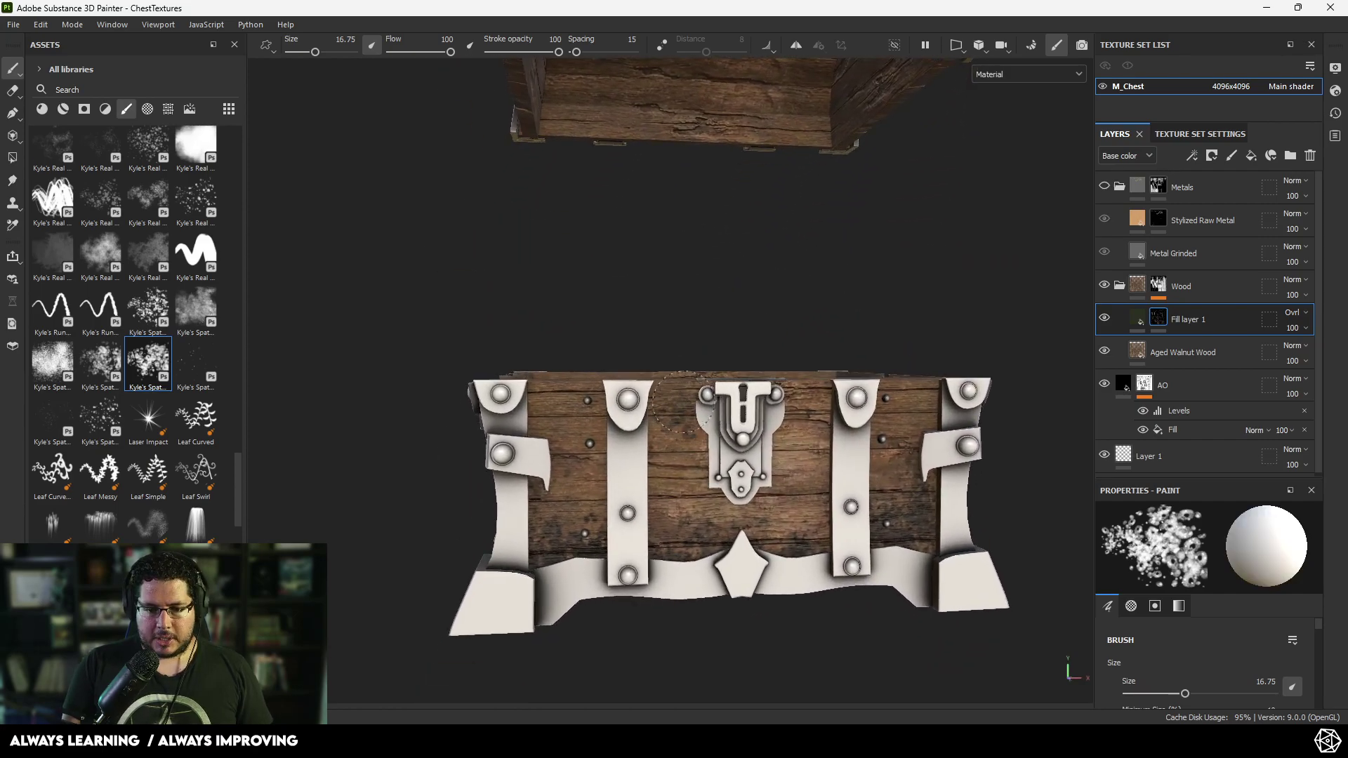
key(x)
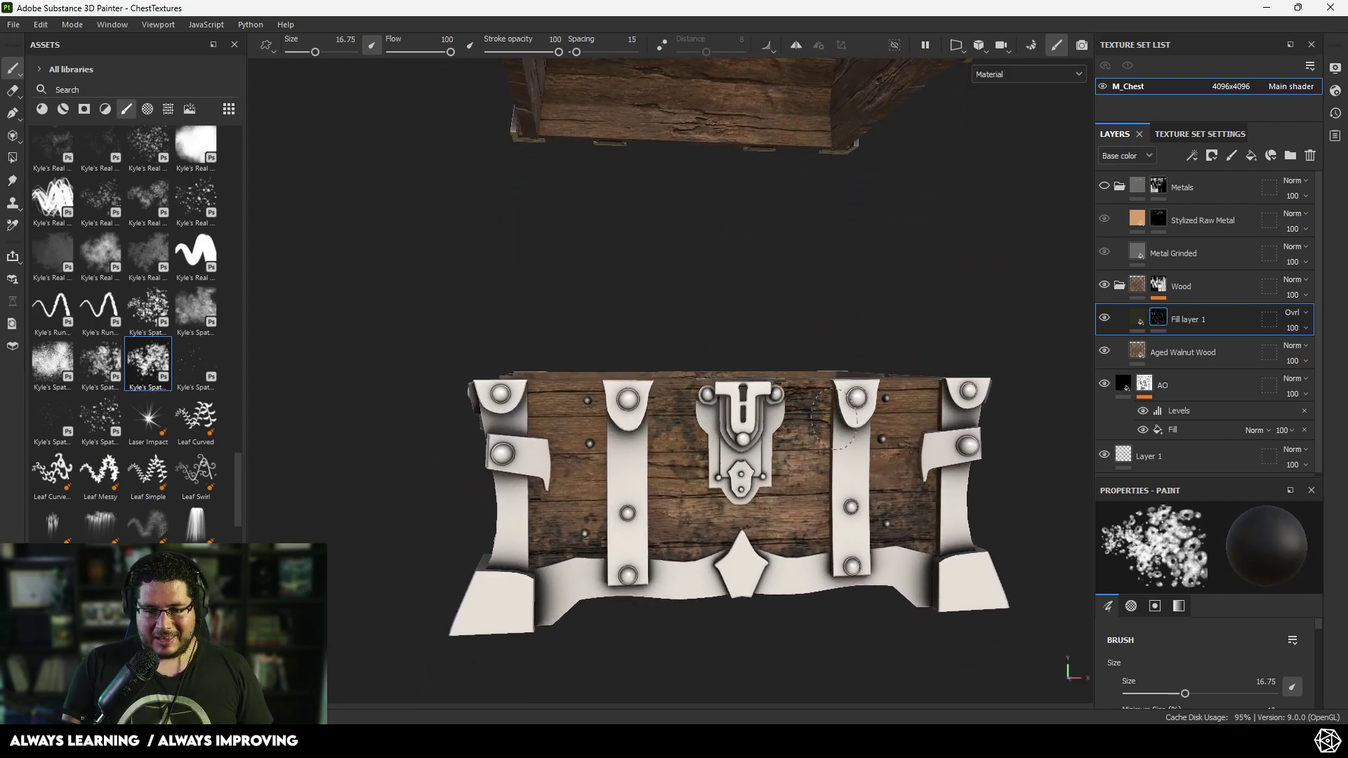
key(x)
drag(675, 405, 692, 442)
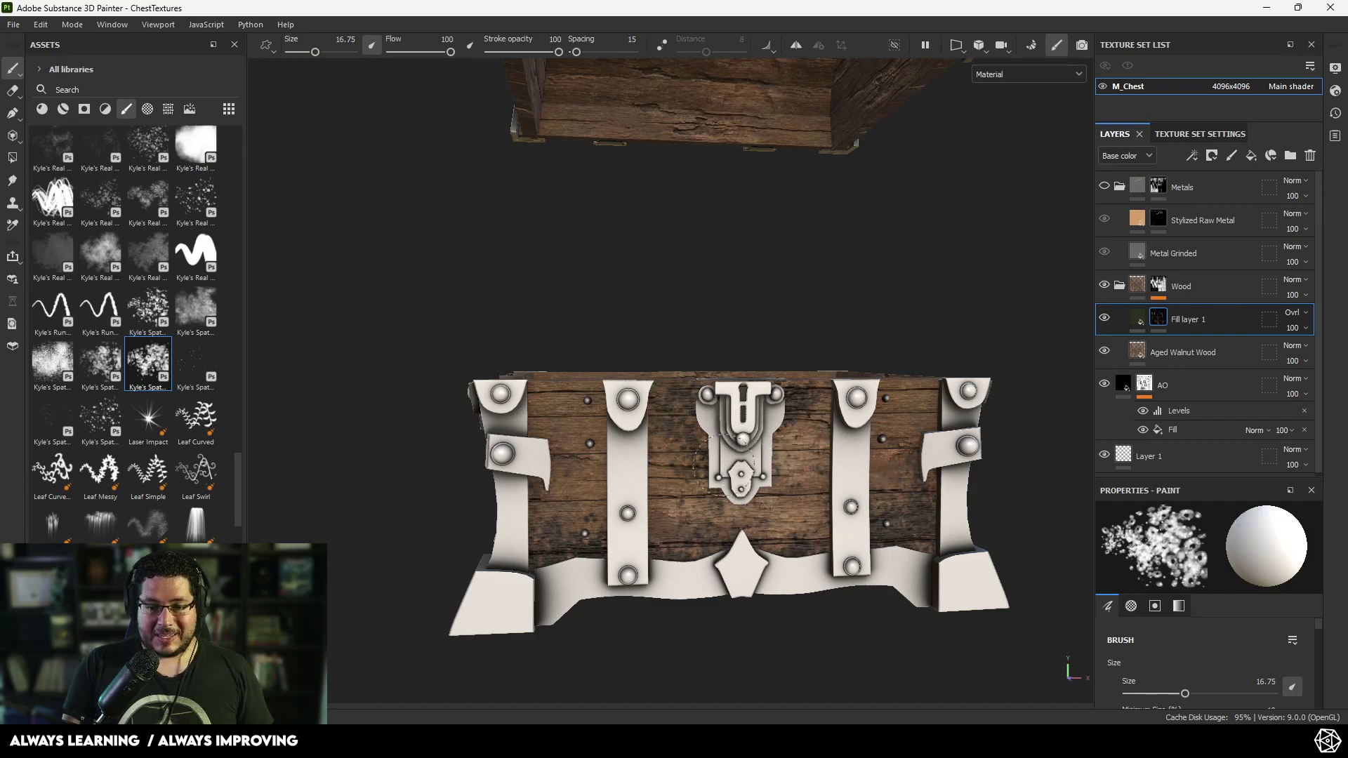
drag(801, 447, 790, 458)
alt+middle_drag(651, 377, 642, 351)
scroll(765, 295, down, 2)
alt+middle_drag(766, 291, 771, 367)
scroll(786, 386, down, 1)
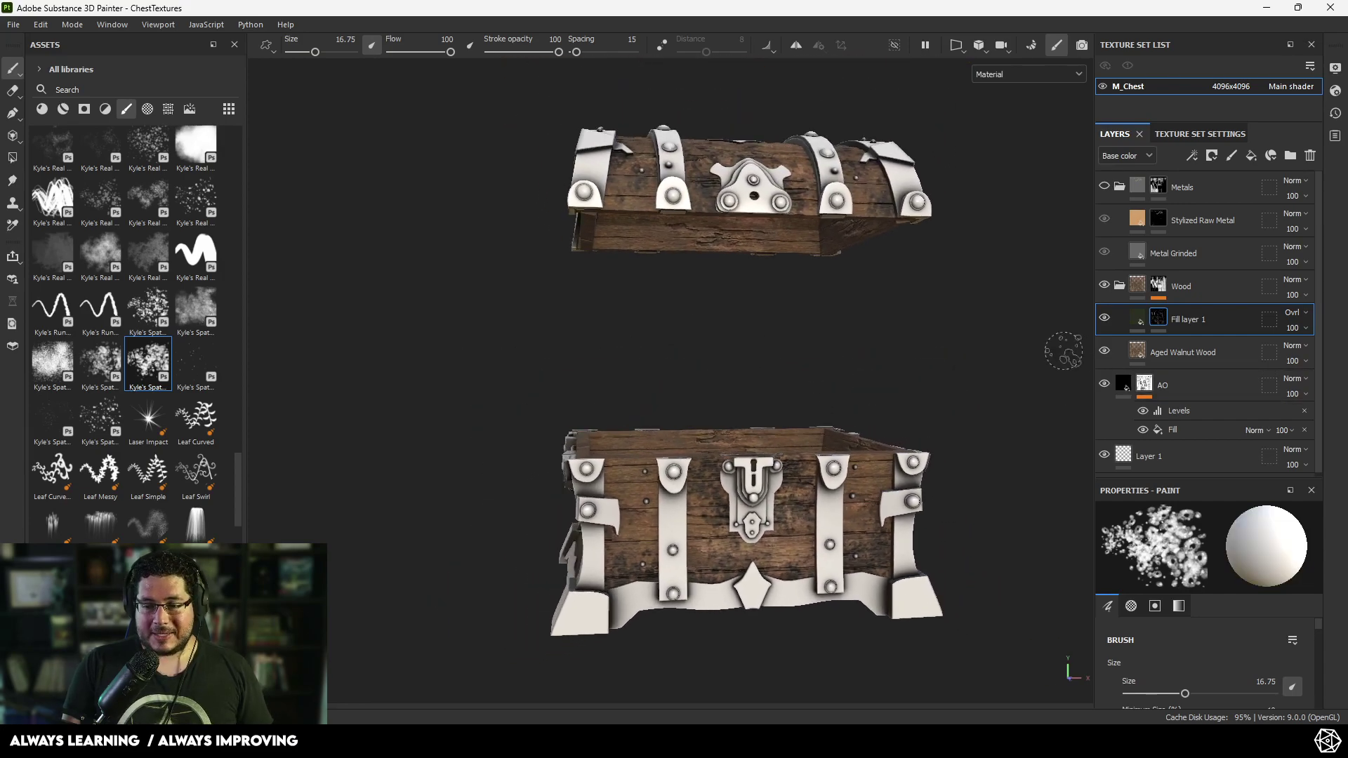
- Compare the Aged Walnut Wood layer hidden and shown, and add an anchor point to it
click(1105, 352)
click(1104, 352)
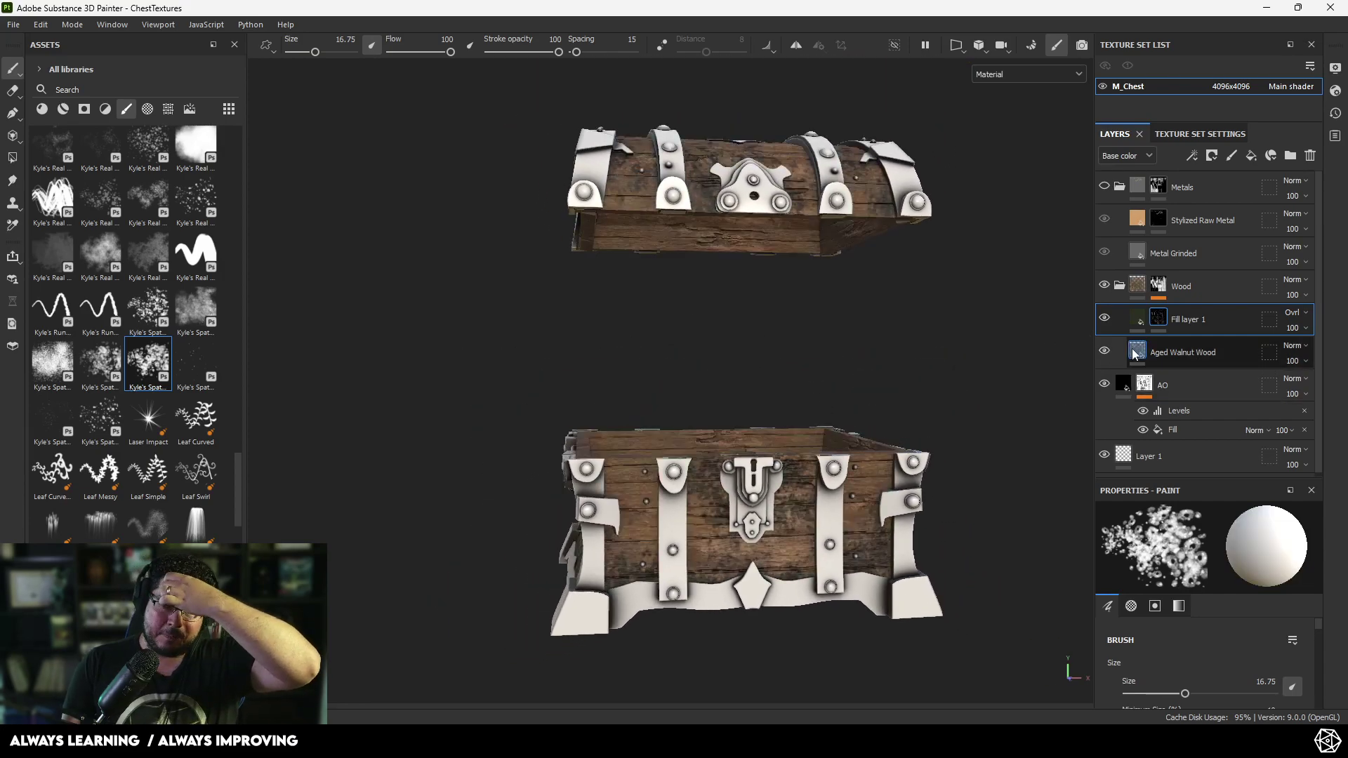
click(1139, 351)
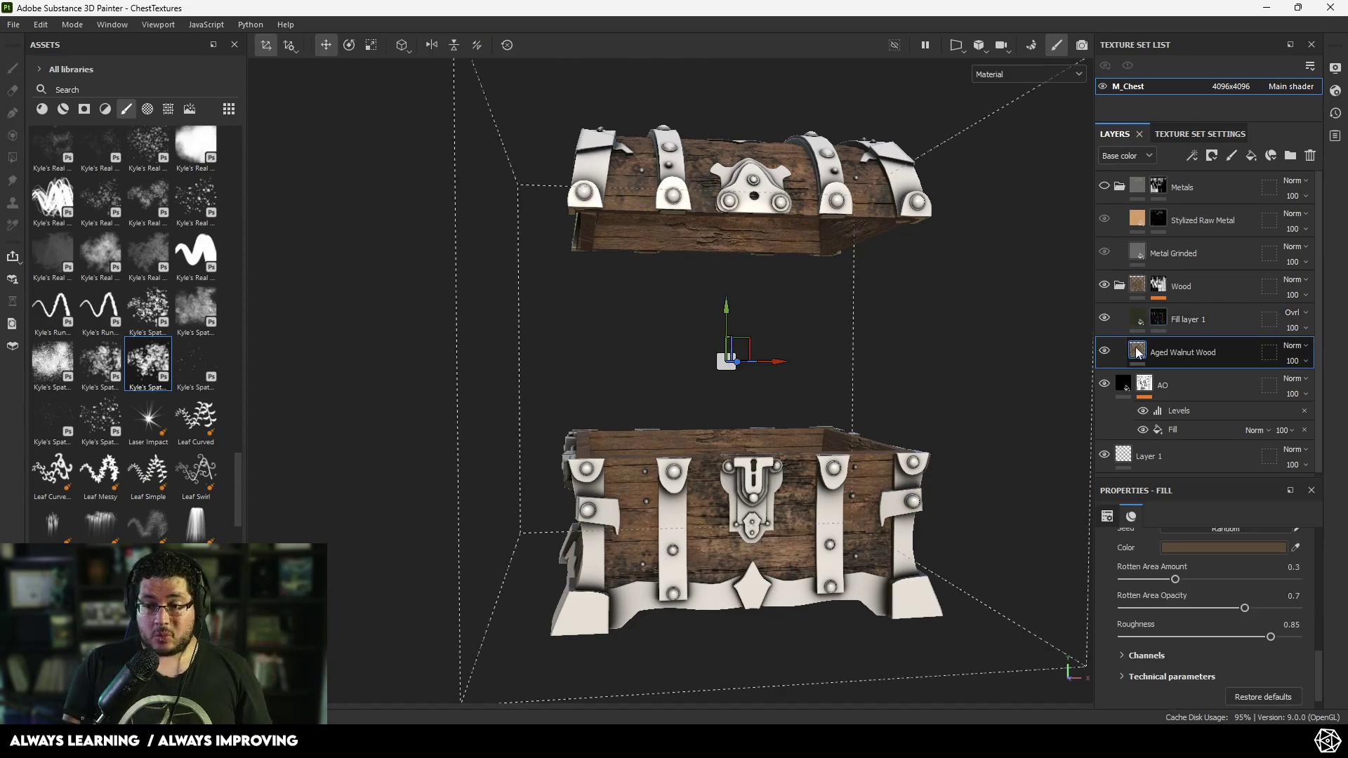
alt+drag(842, 176, 826, 249)
scroll(827, 250, up, 2)
alt+middle_drag(825, 255, 728, 344)
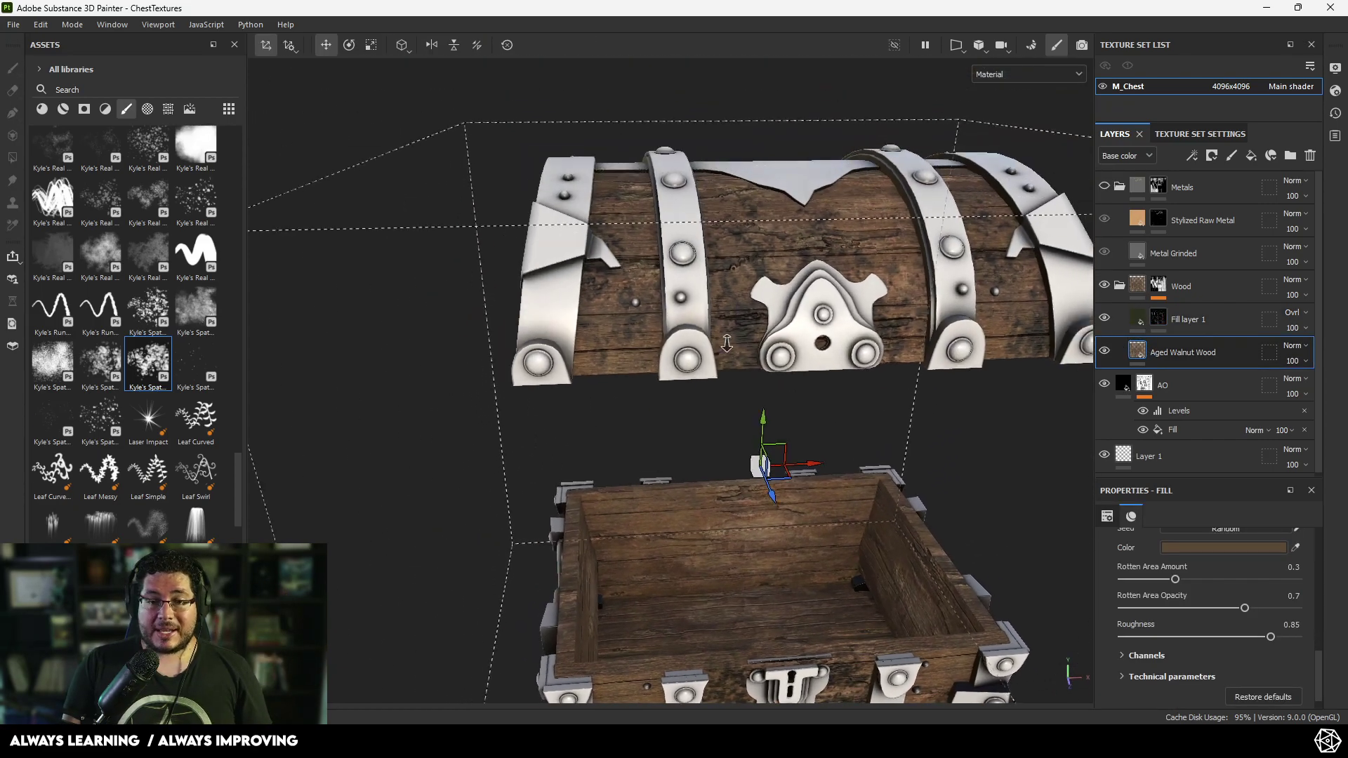
scroll(731, 343, down, 2)
alt+middle_drag(783, 391, 724, 264)
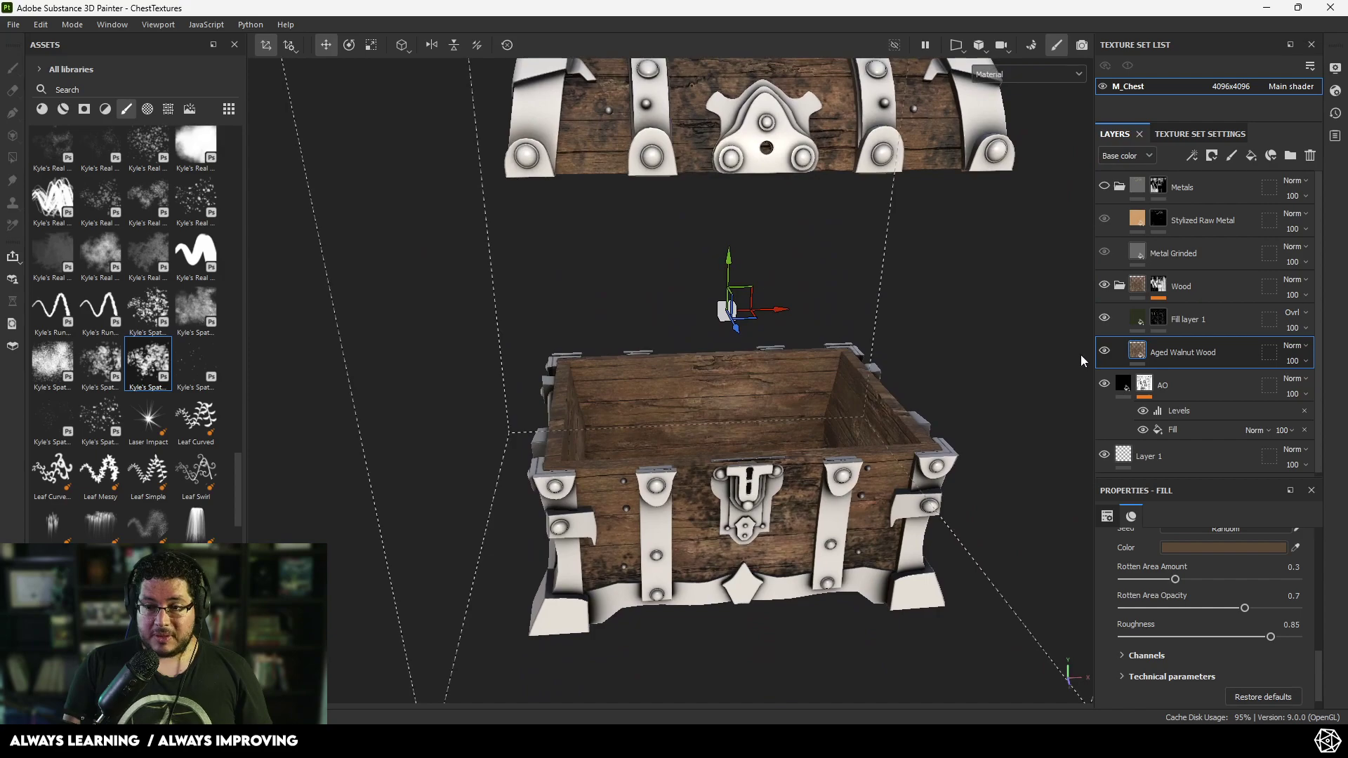
right_click(1139, 354)
click(1194, 443)
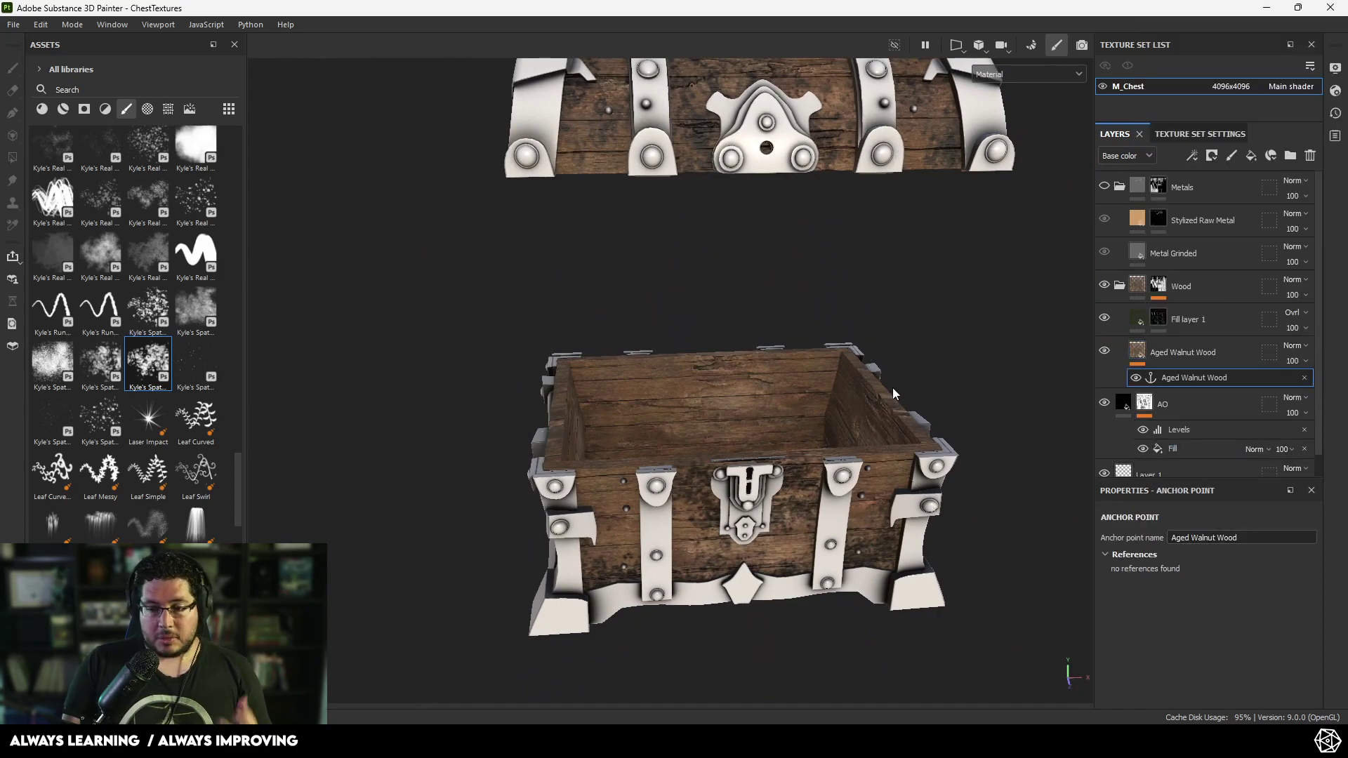
- Add a fill effect to Fill layer 1's mask and use the Aged Walnut Wood anchor point as its grayscale source
click(1159, 321)
right_click(1161, 322)
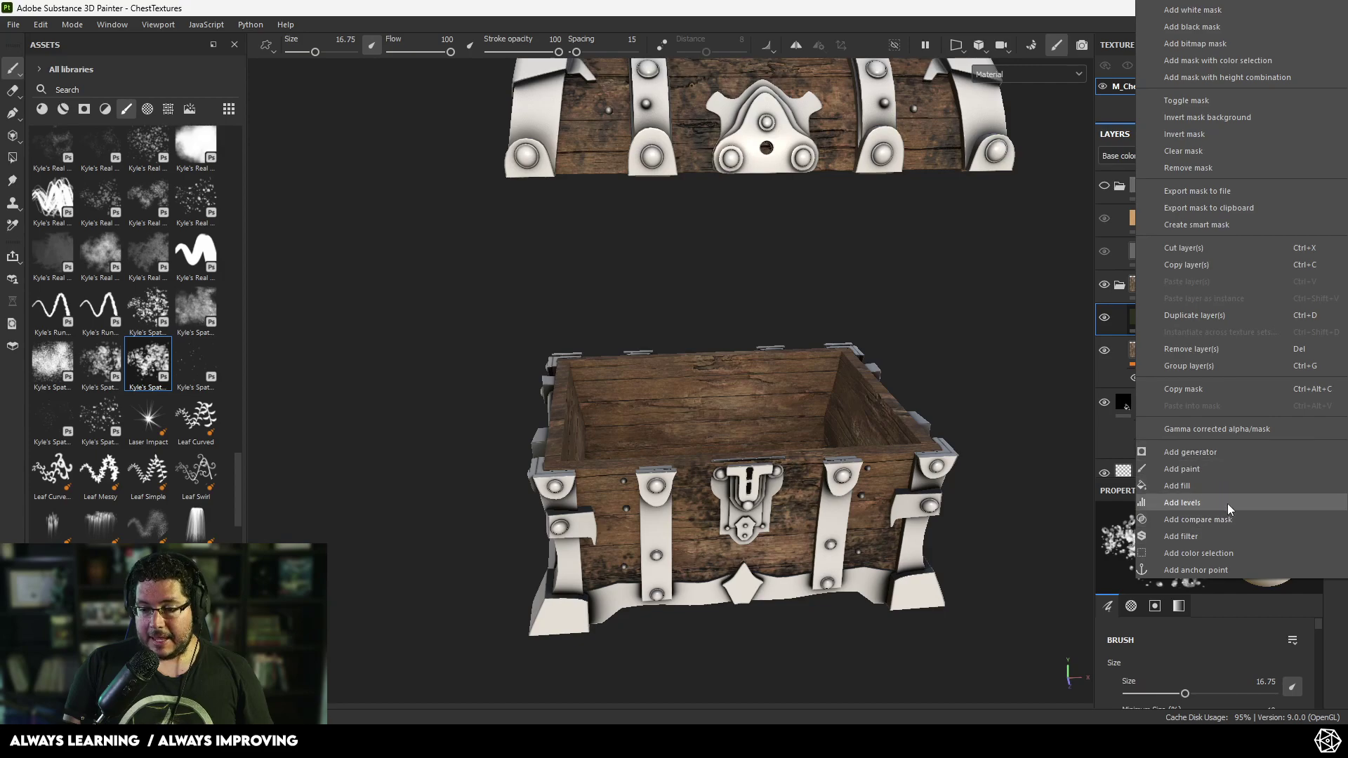
click(1178, 485)
click(1203, 573)
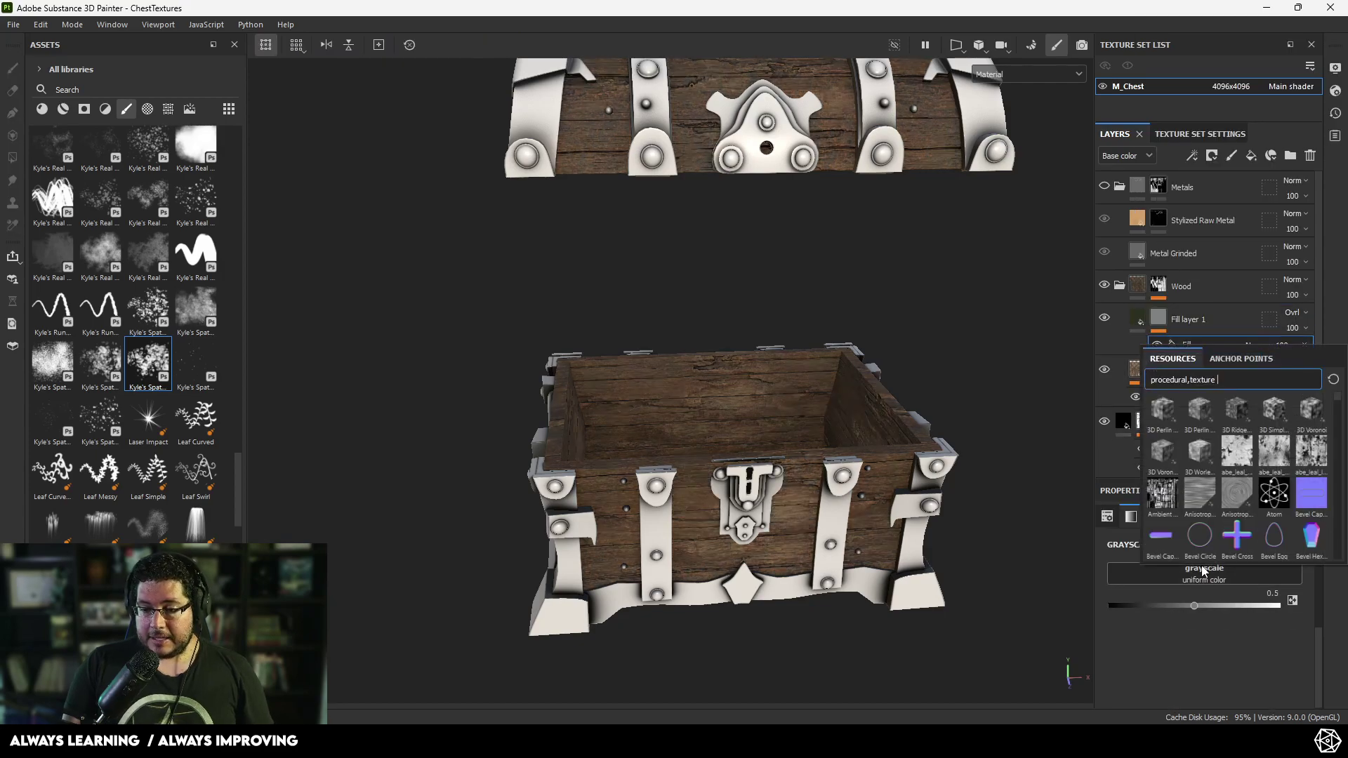
text(heigh)
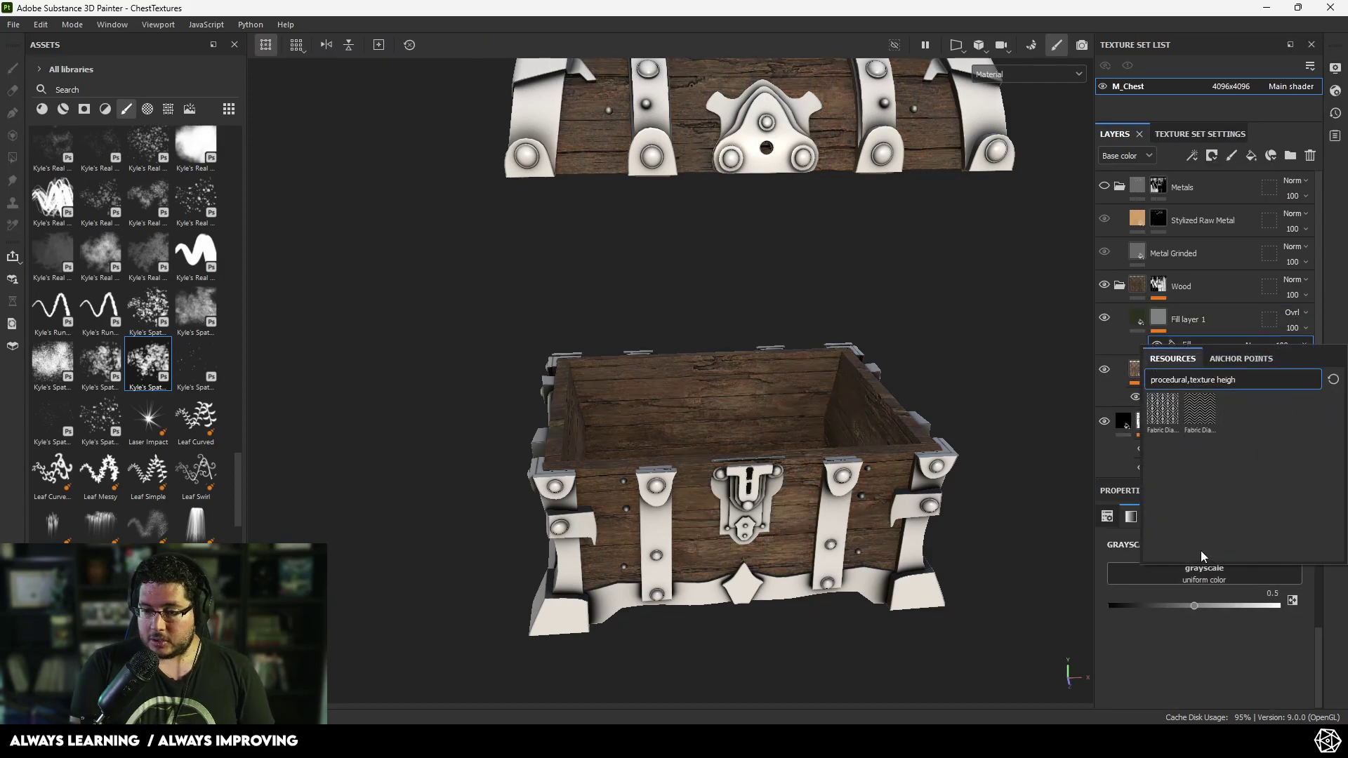
key(BackSpace)
key(BackSpace)
key(BackSpace)
click(1241, 358)
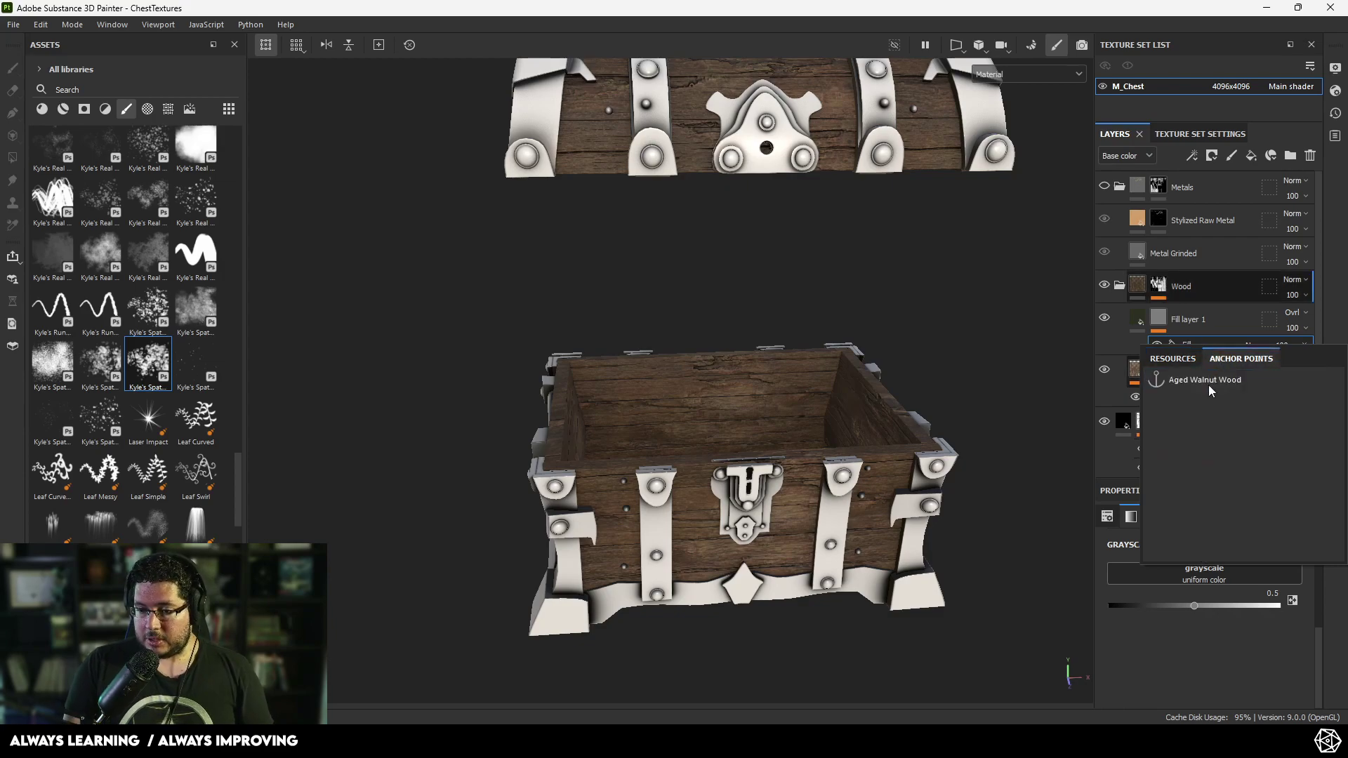
click(1209, 383)
- Set the mask fill's referenced channel to Height
alt+drag(967, 349, 942, 430)
alt+right_drag(941, 431, 1027, 476)
click(1252, 604)
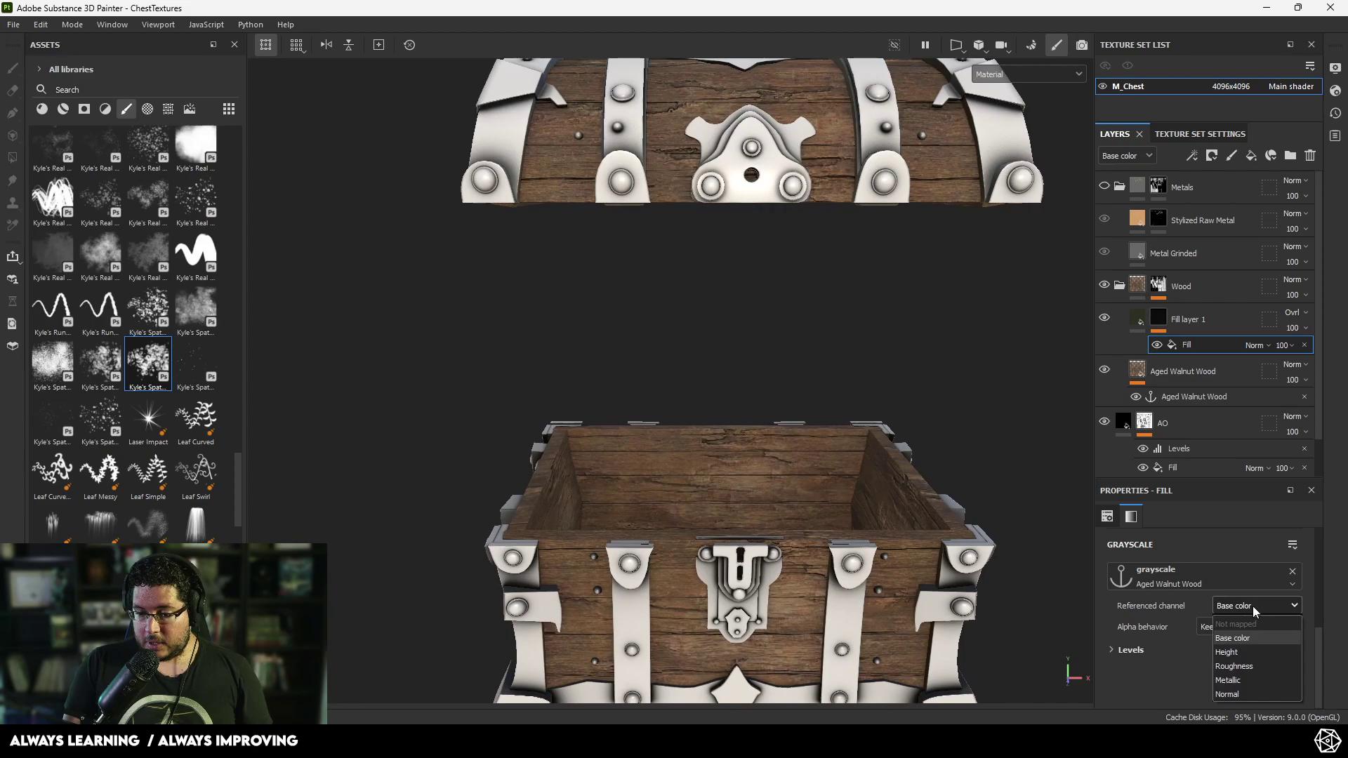
click(1241, 642)
alt+drag(936, 418, 923, 383)
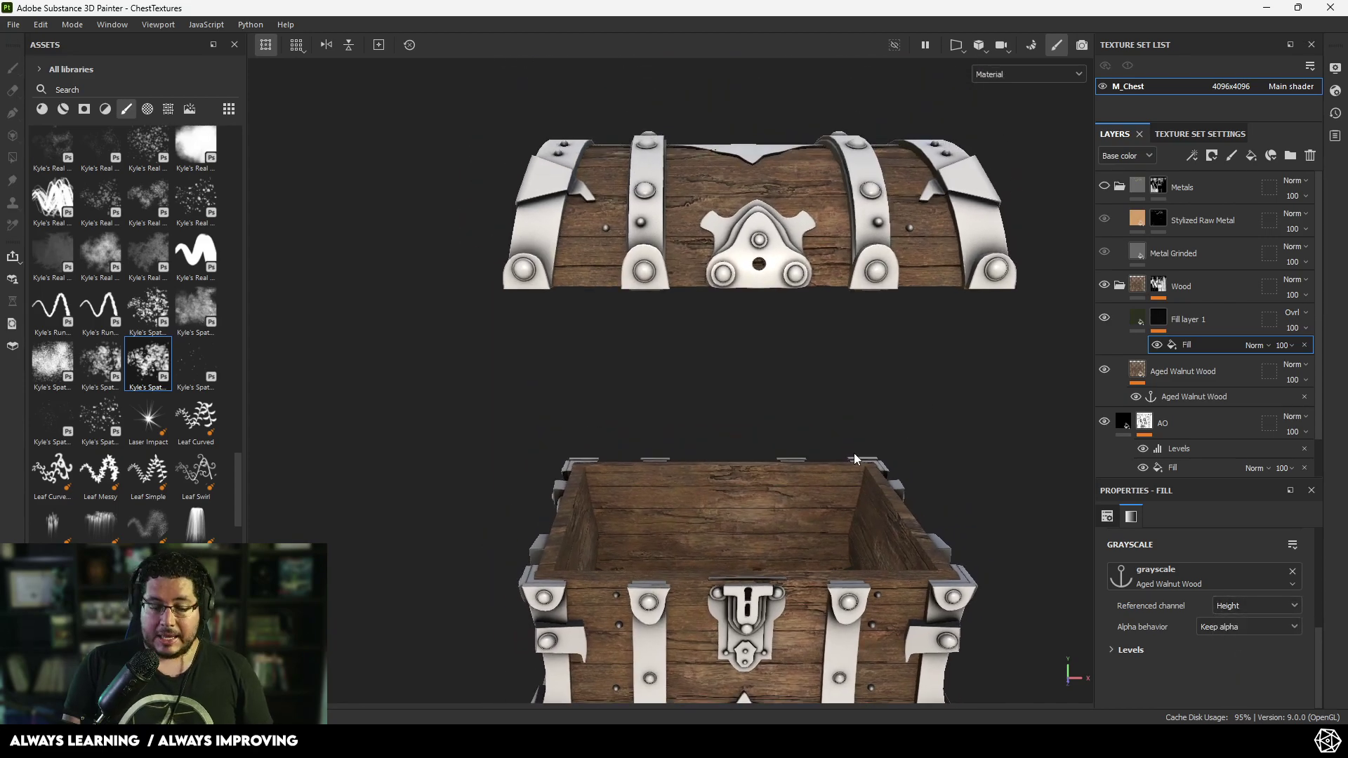
- Cycle the viewport display through the individual channels until only the mask is shown
key(c)
key(c)
key(c)
key(c)
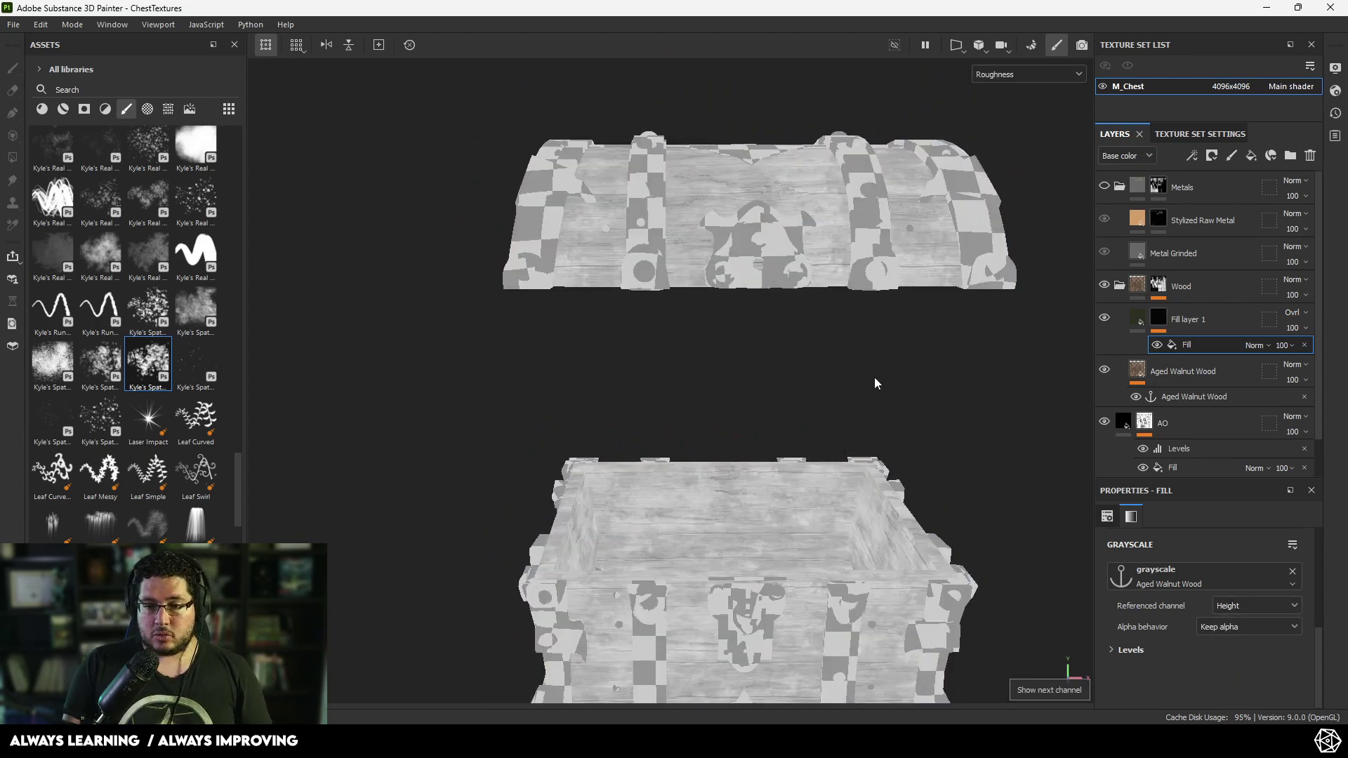
key(c)
key(c)
key(c)
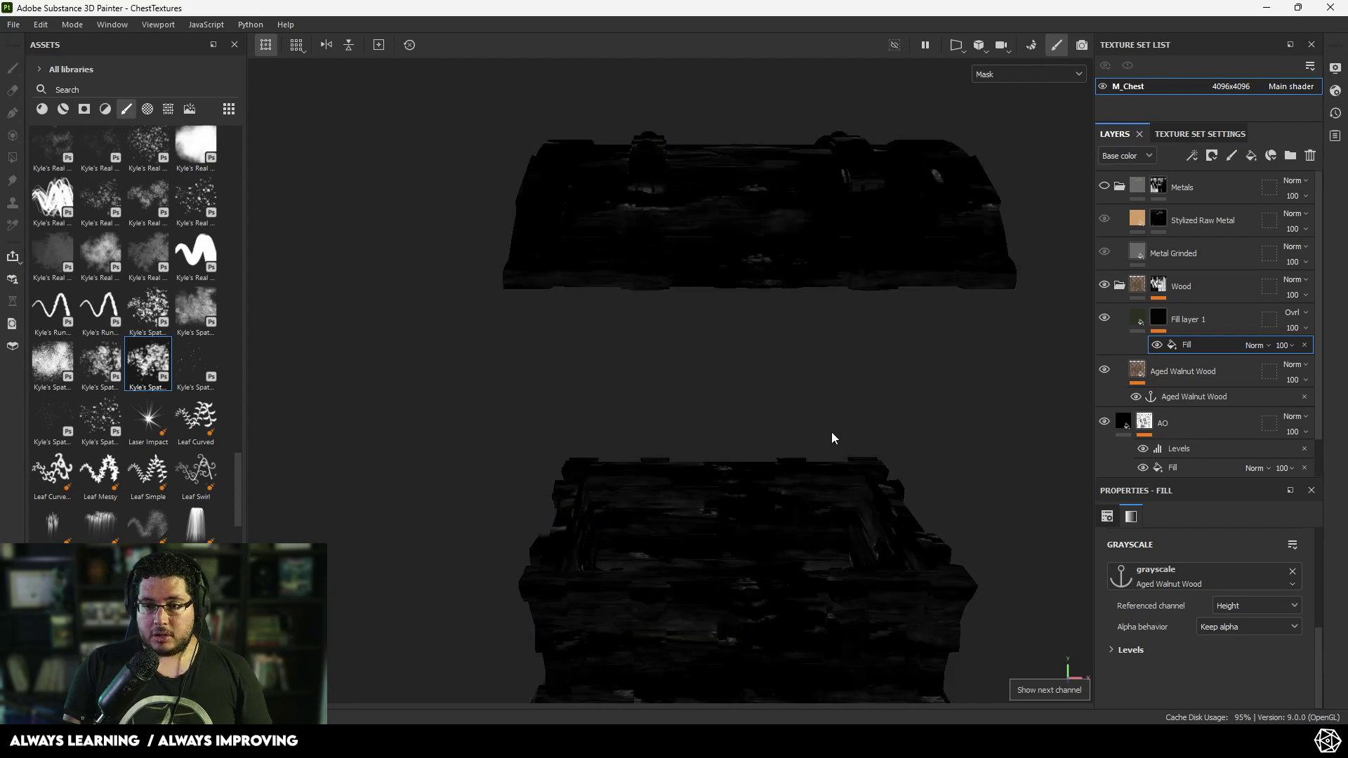
- Examine the height-driven mask on the lid and the base, toggling the mask's Fill effect for comparison
alt+drag(831, 432, 868, 421)
scroll(868, 421, up, 2)
alt+middle_drag(868, 421, 899, 393)
scroll(860, 401, down, 1)
alt+drag(859, 400, 862, 384)
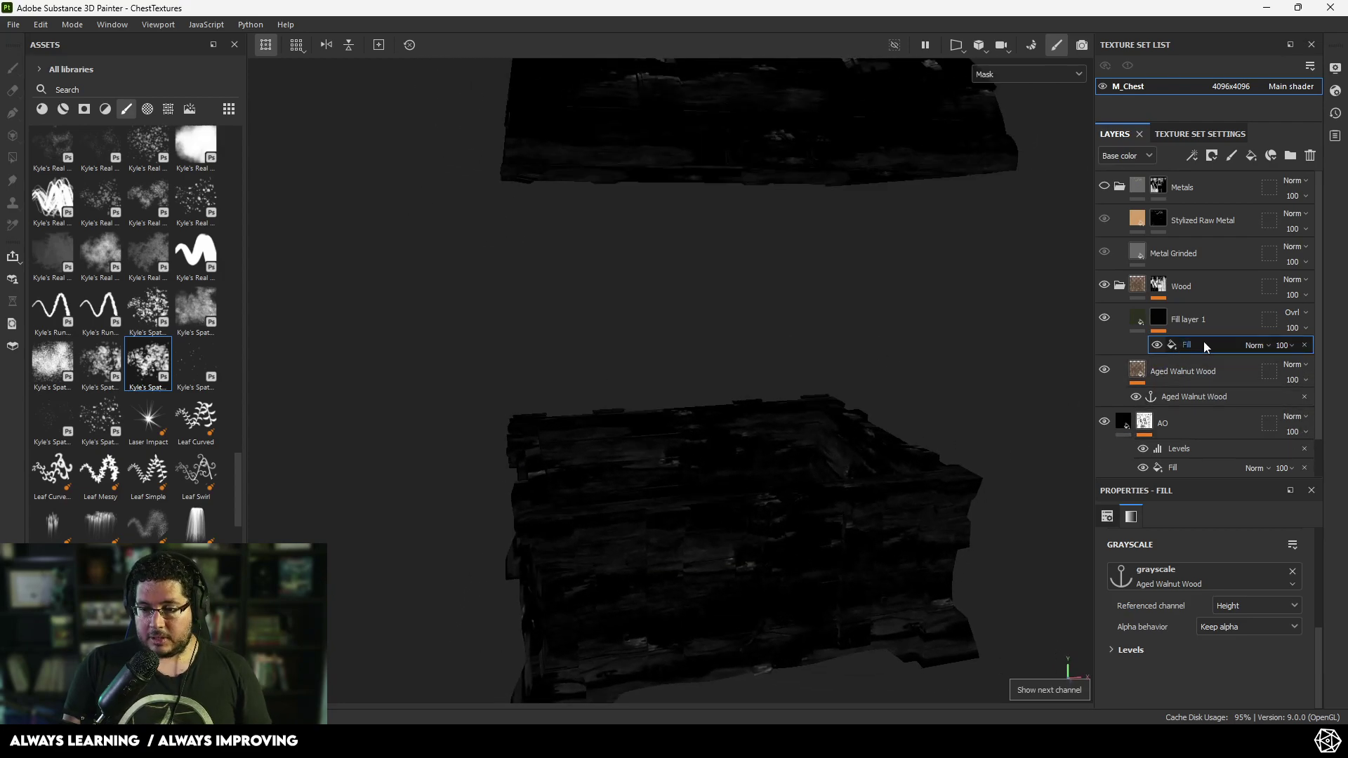
click(1158, 346)
click(1158, 345)
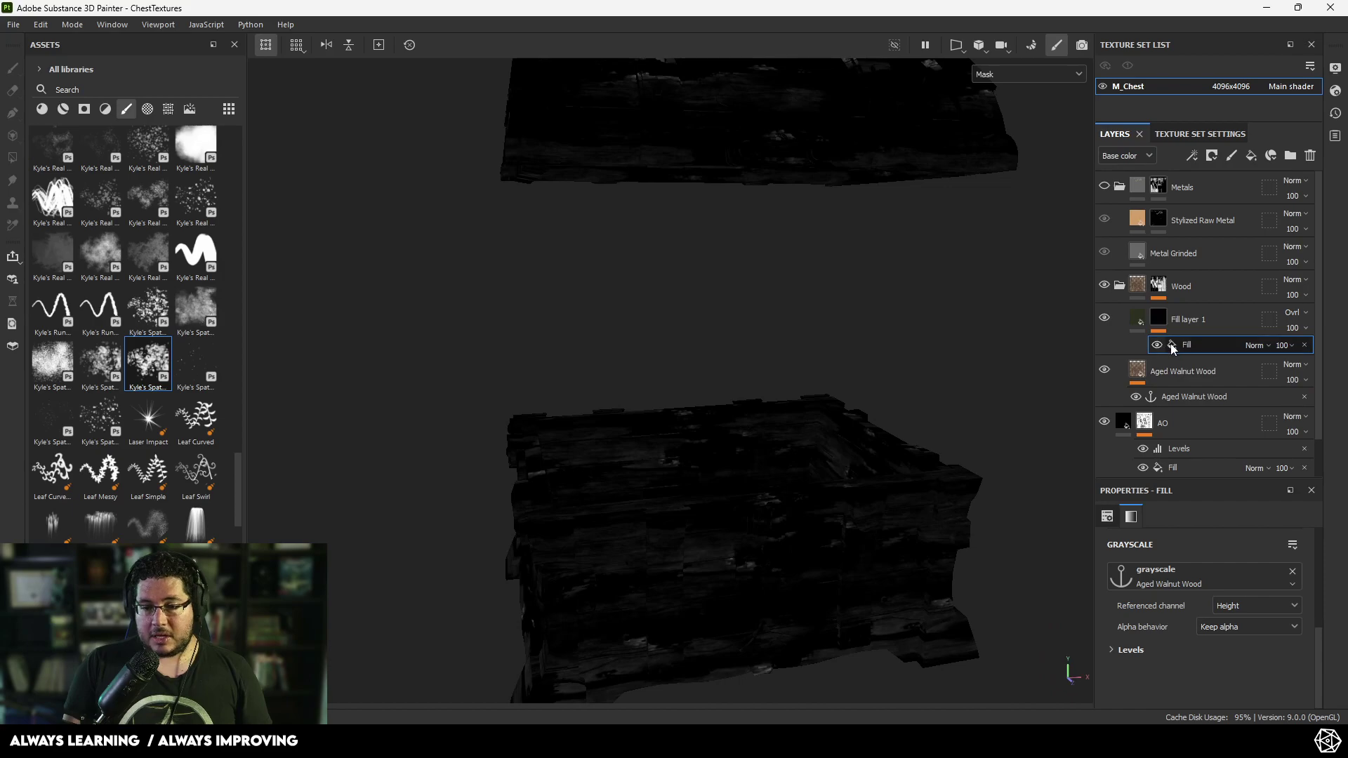
alt+drag(871, 506, 827, 468)
alt+middle_drag(827, 468, 832, 317)
scroll(832, 330, up, 3)
alt+middle_drag(630, 452, 777, 401)
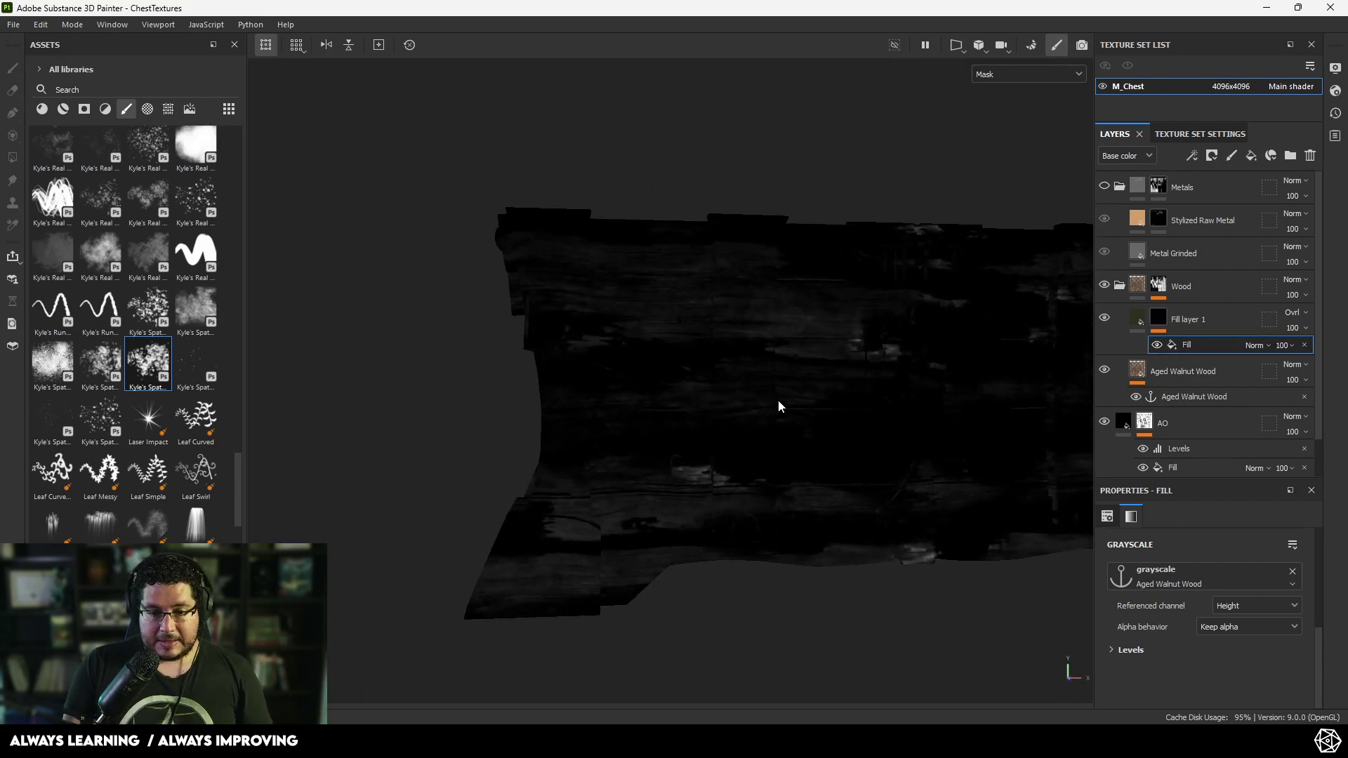
- Add a Levels effect to Fill layer 1's mask with black point 0.046, midtone 0.401 and white point 0.504
right_click(1160, 321)
click(1198, 495)
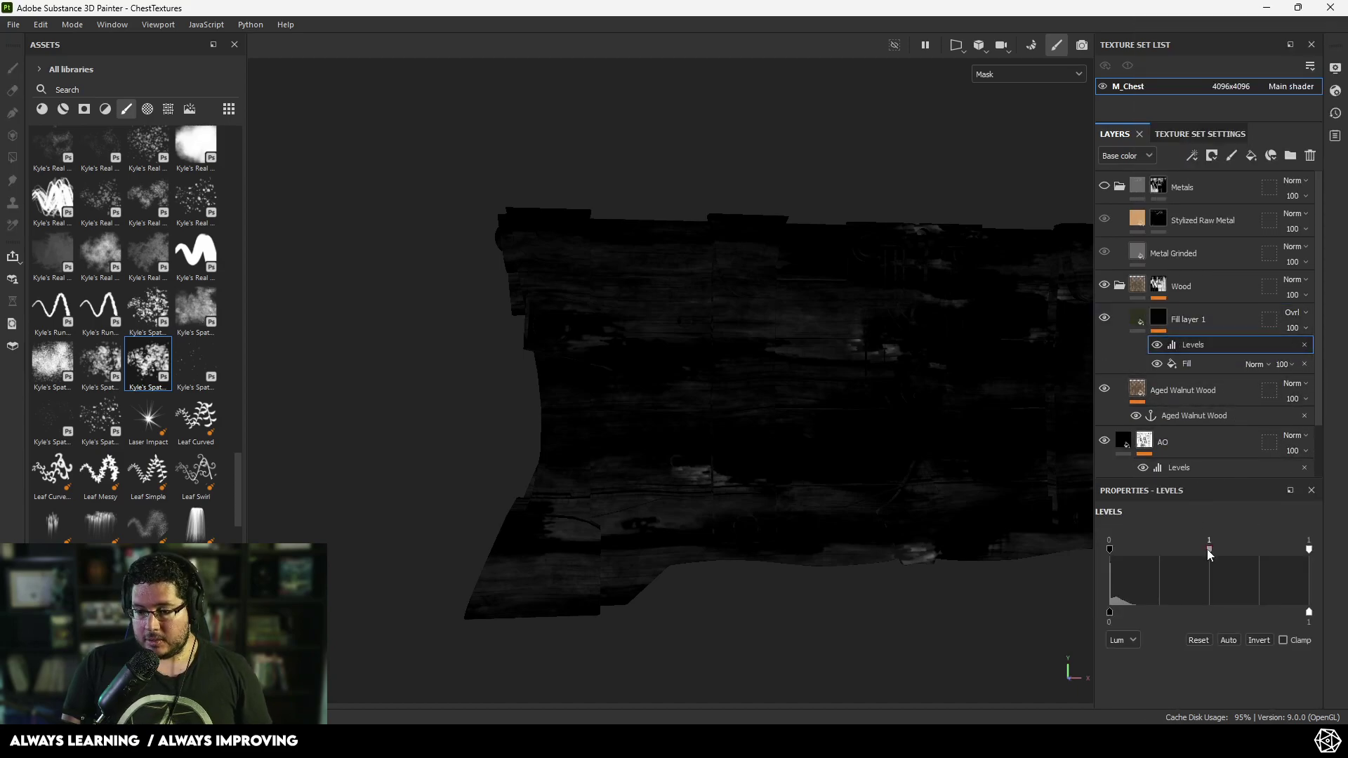
drag(1209, 549, 1118, 550)
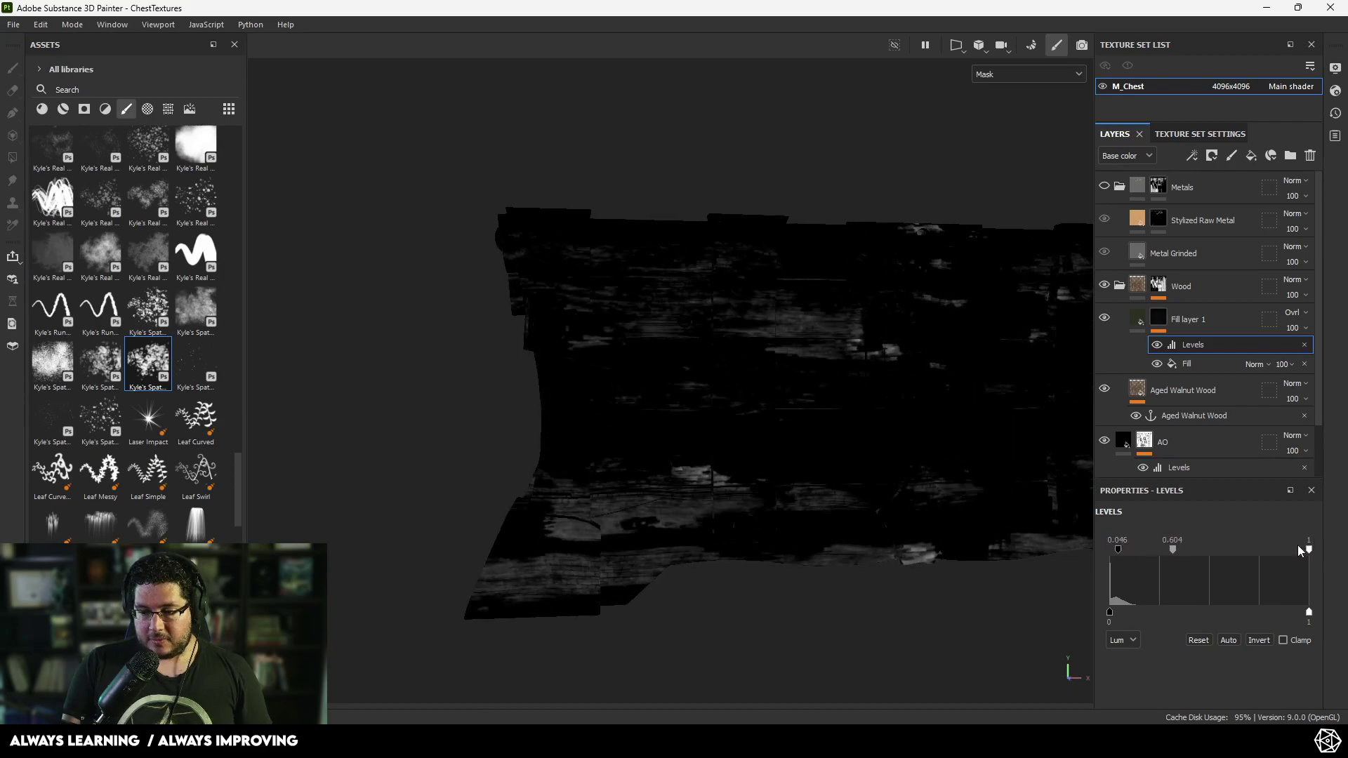
drag(1309, 551, 1234, 550)
drag(1152, 549, 1139, 550)
drag(1235, 550, 1210, 552)
- Set the mask Fill effect's blend mode to Multiply and compare the painted spatter mask with the effect hidden and shown
click(1263, 364)
click(1261, 61)
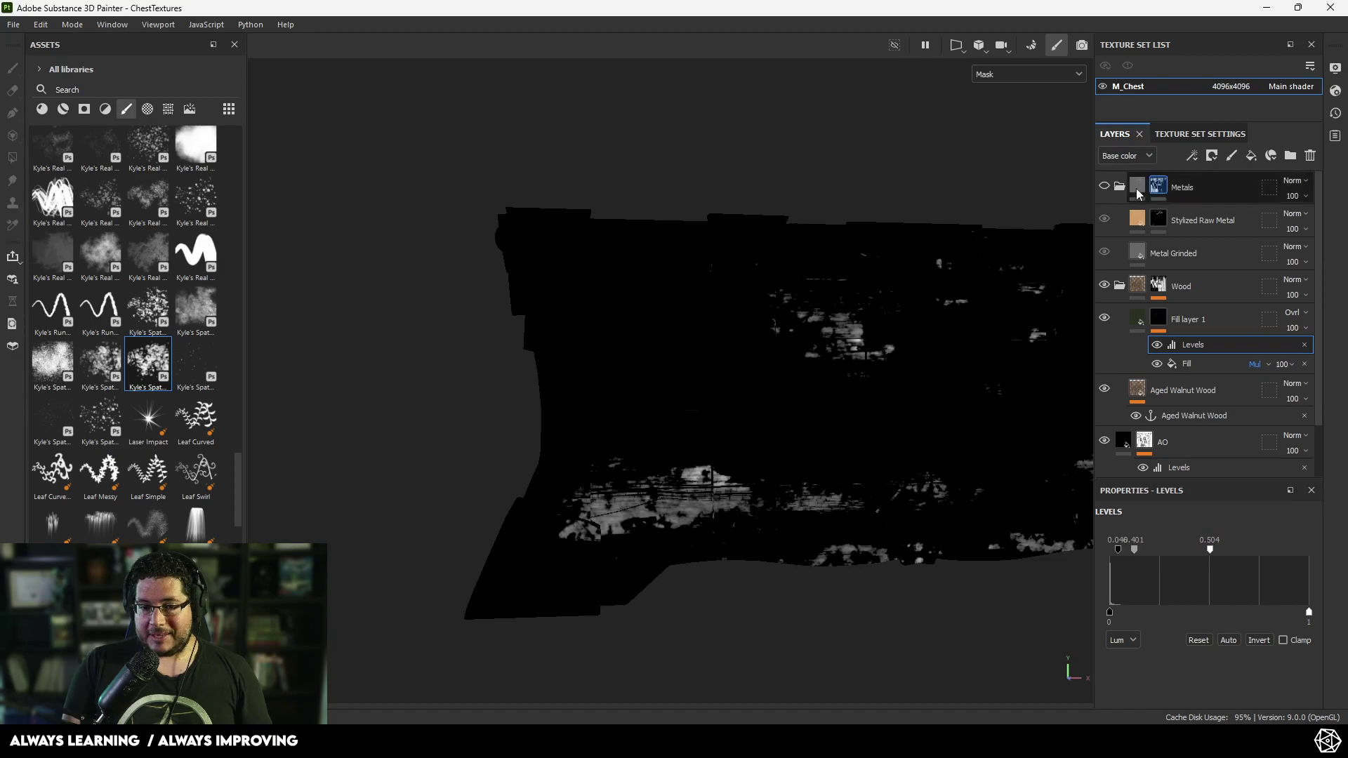
scroll(933, 386, up, 3)
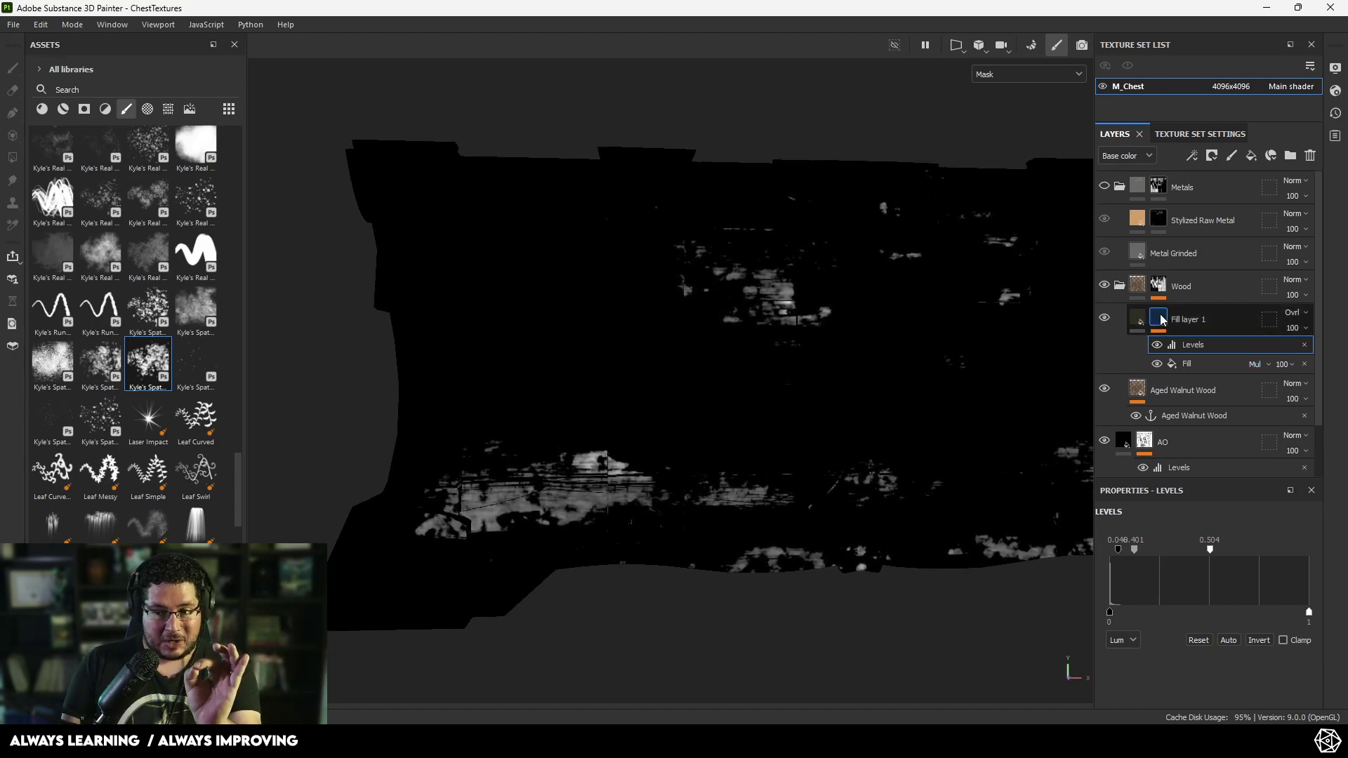
mouse_move(1162, 321)
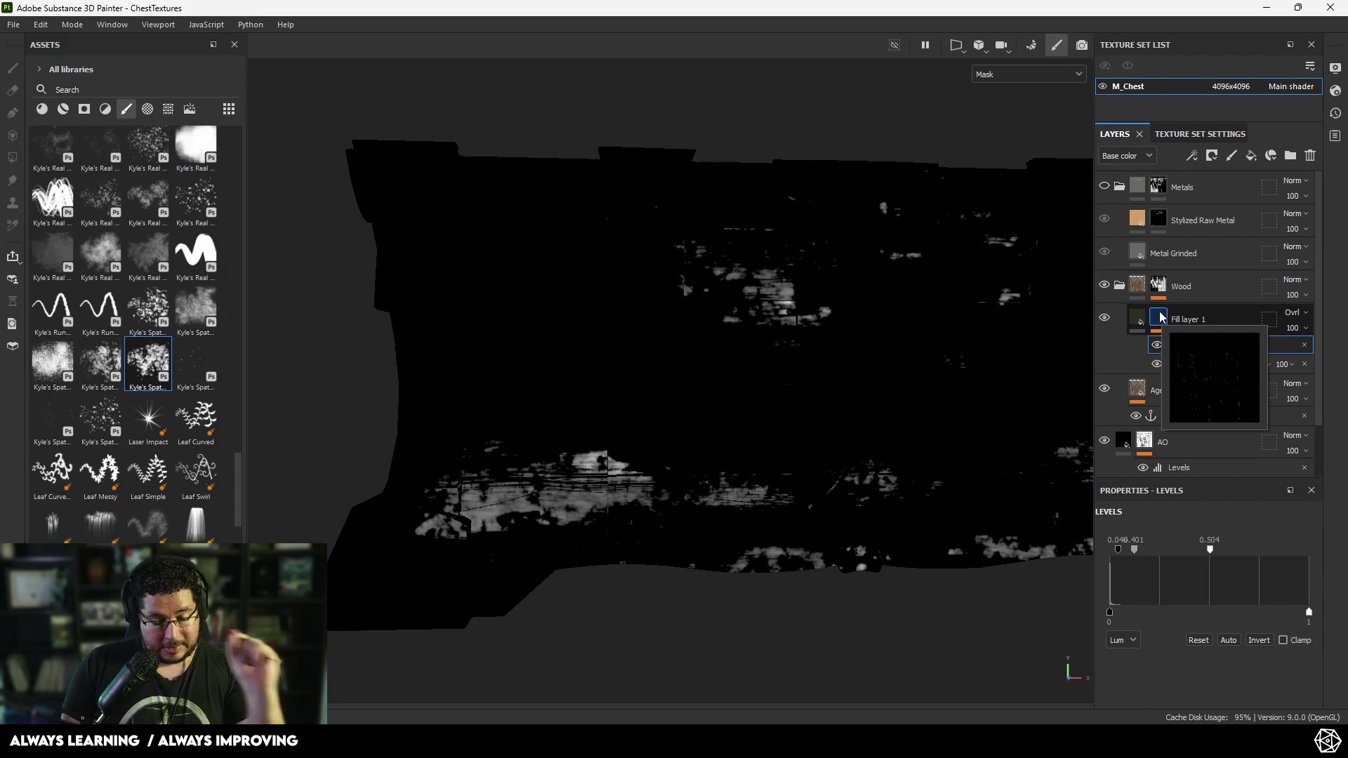
click(1156, 364)
click(1157, 365)
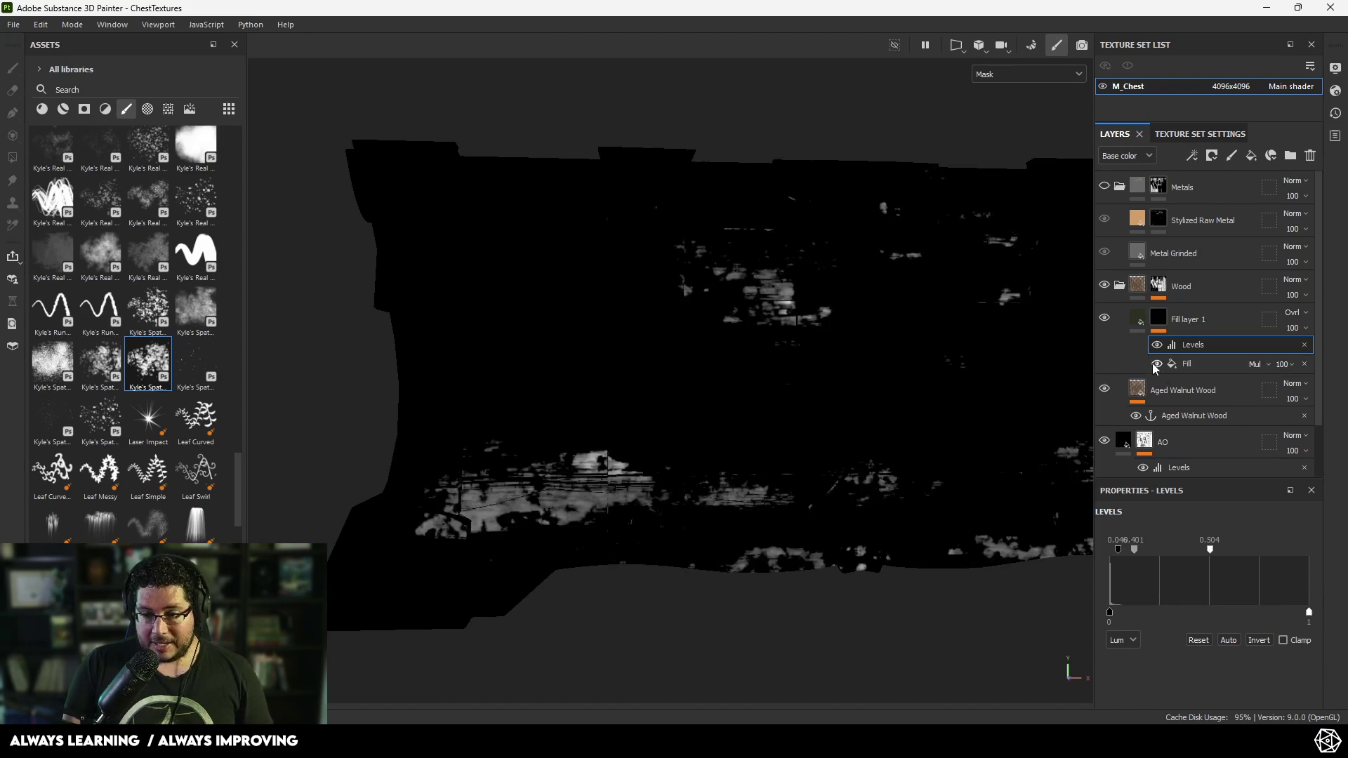
click(1156, 365)
click(1157, 364)
click(1158, 364)
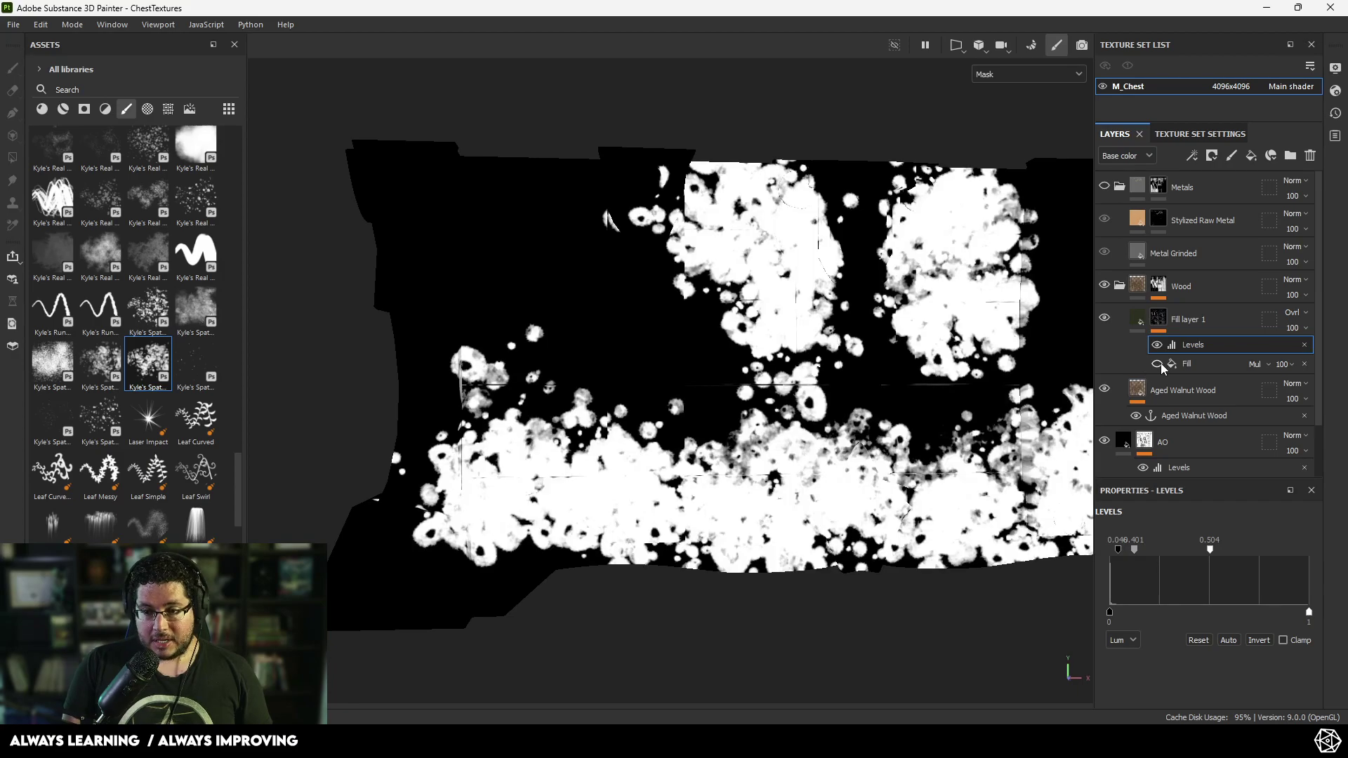
click(1156, 364)
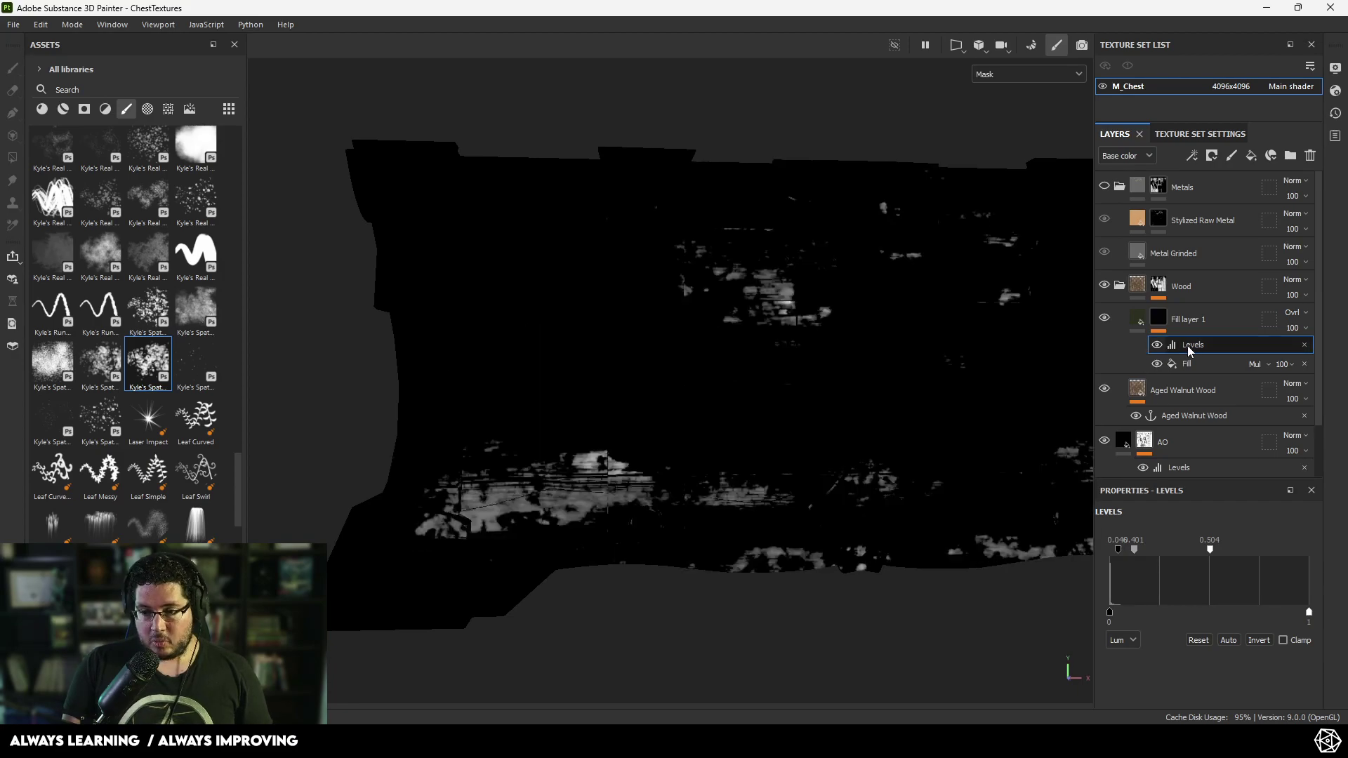
- Invert the mask's Levels, switch the viewport back to the full material and raise the white point to 0.701
click(1259, 641)
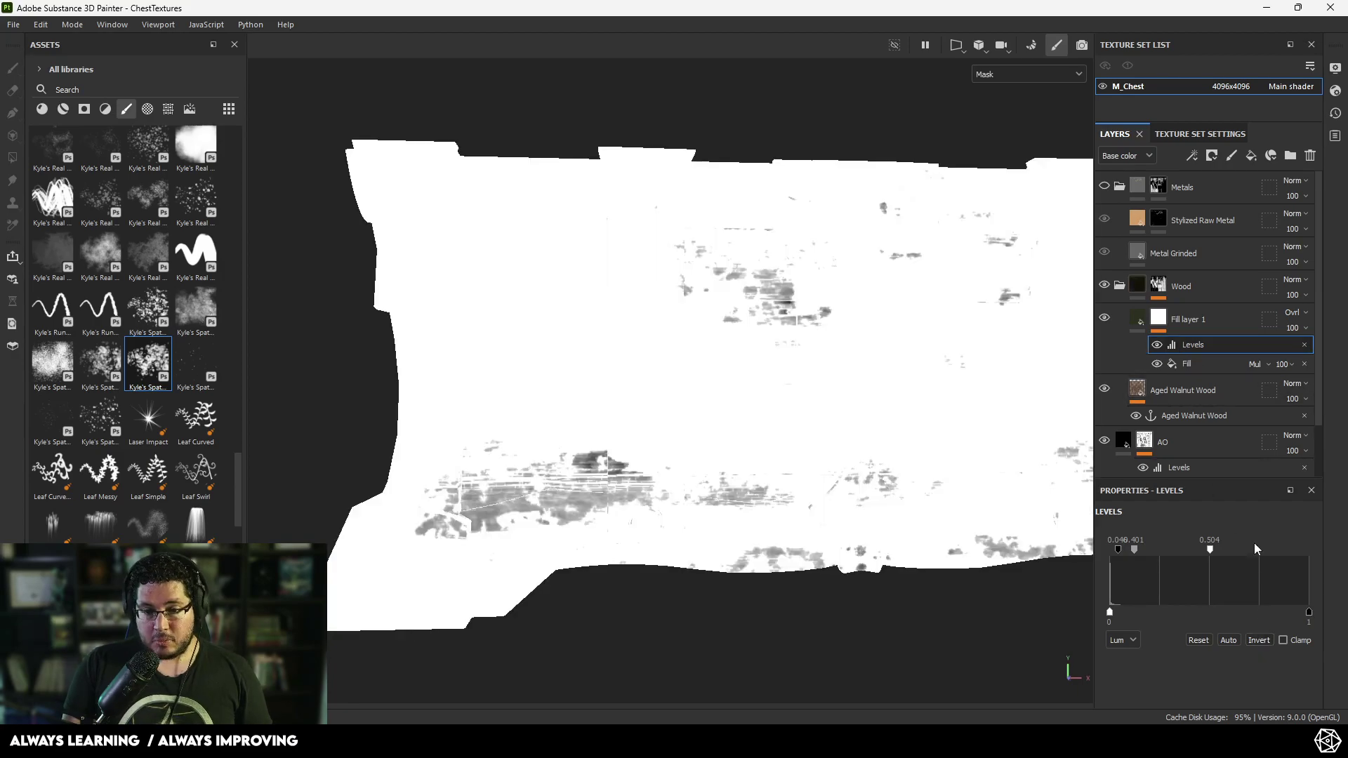
click(1157, 364)
click(1156, 364)
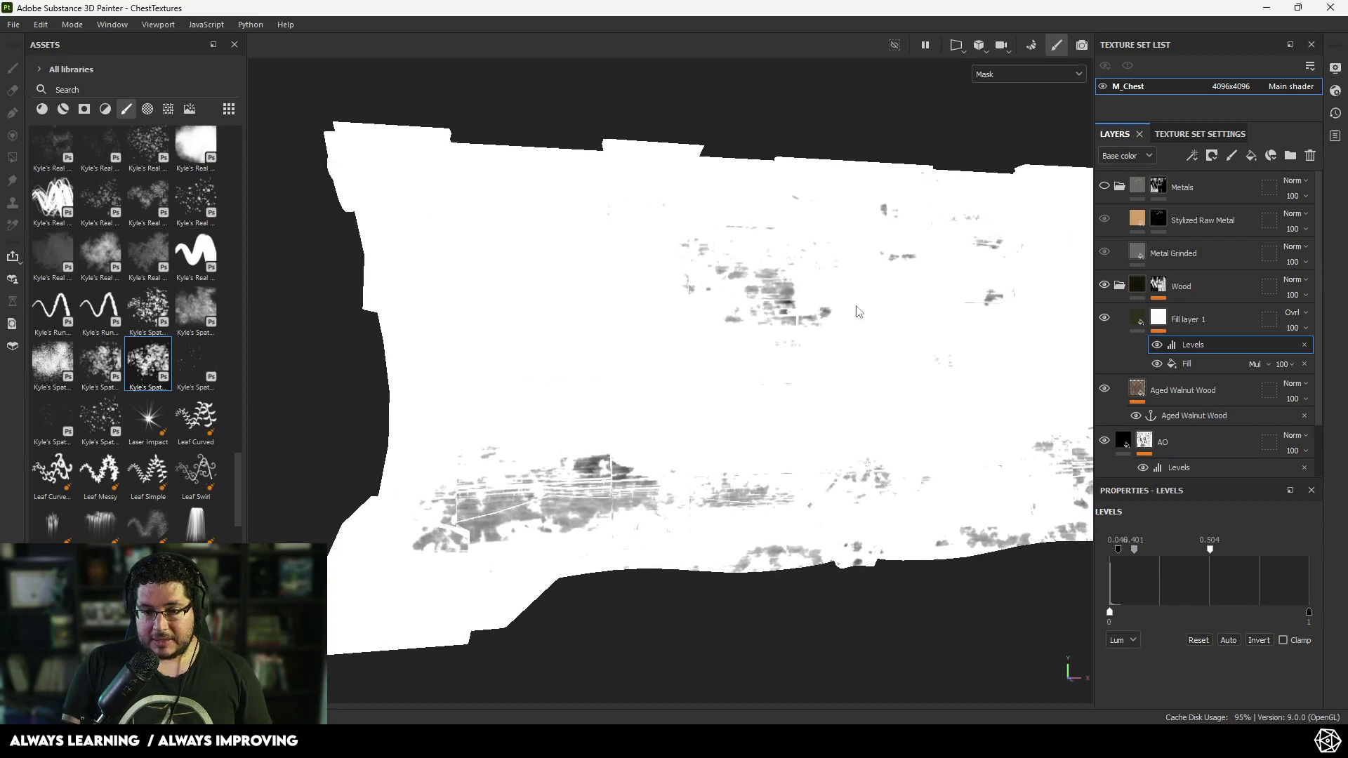
scroll(792, 339, down, 3)
key(m)
alt+drag(902, 359, 798, 367)
alt+right_drag(797, 366, 854, 340)
drag(1219, 550, 1239, 551)
mouse_move(1143, 549)
mouse_down()
mouse_move(1214, 552)
mouse_move(1119, 551)
mouse_up()
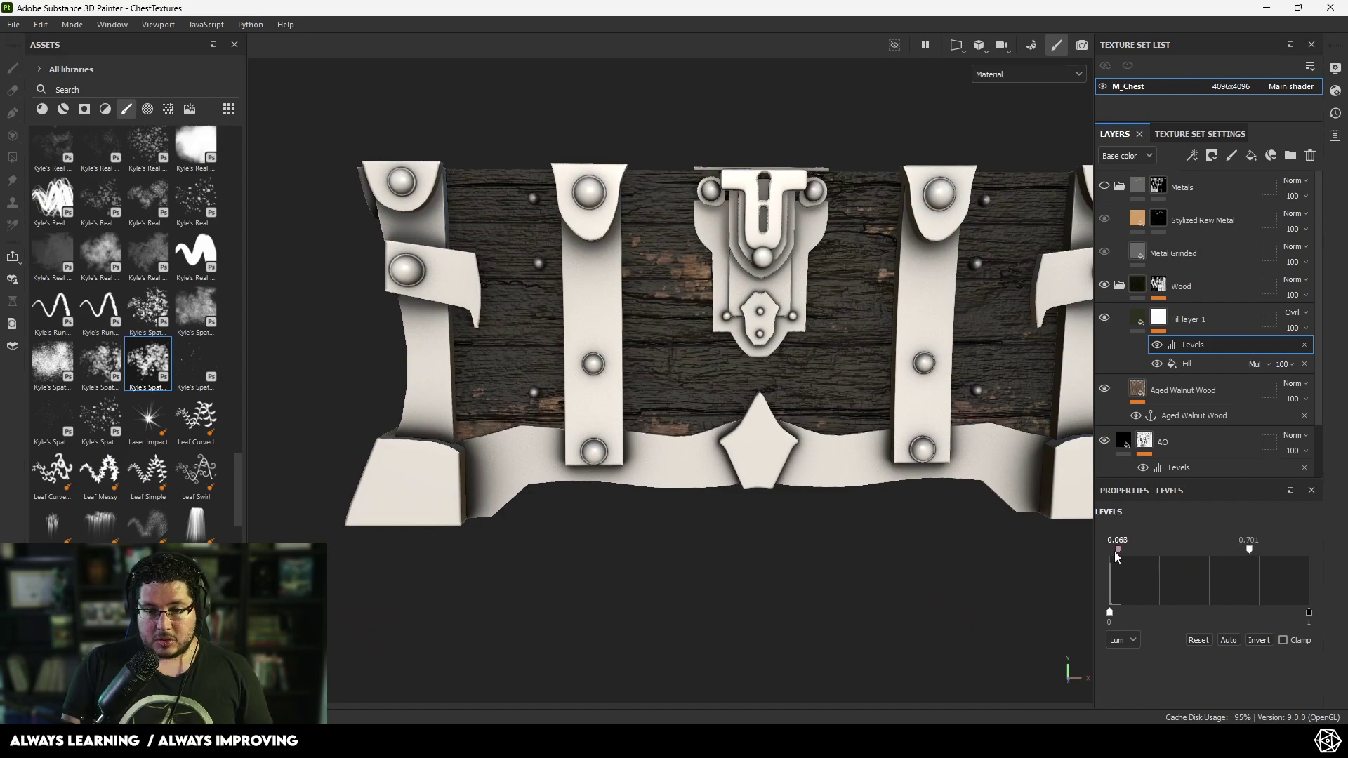
- Turn off the Levels inversion and set the midtone to 0.521 and the white point to 0.158
click(1258, 639)
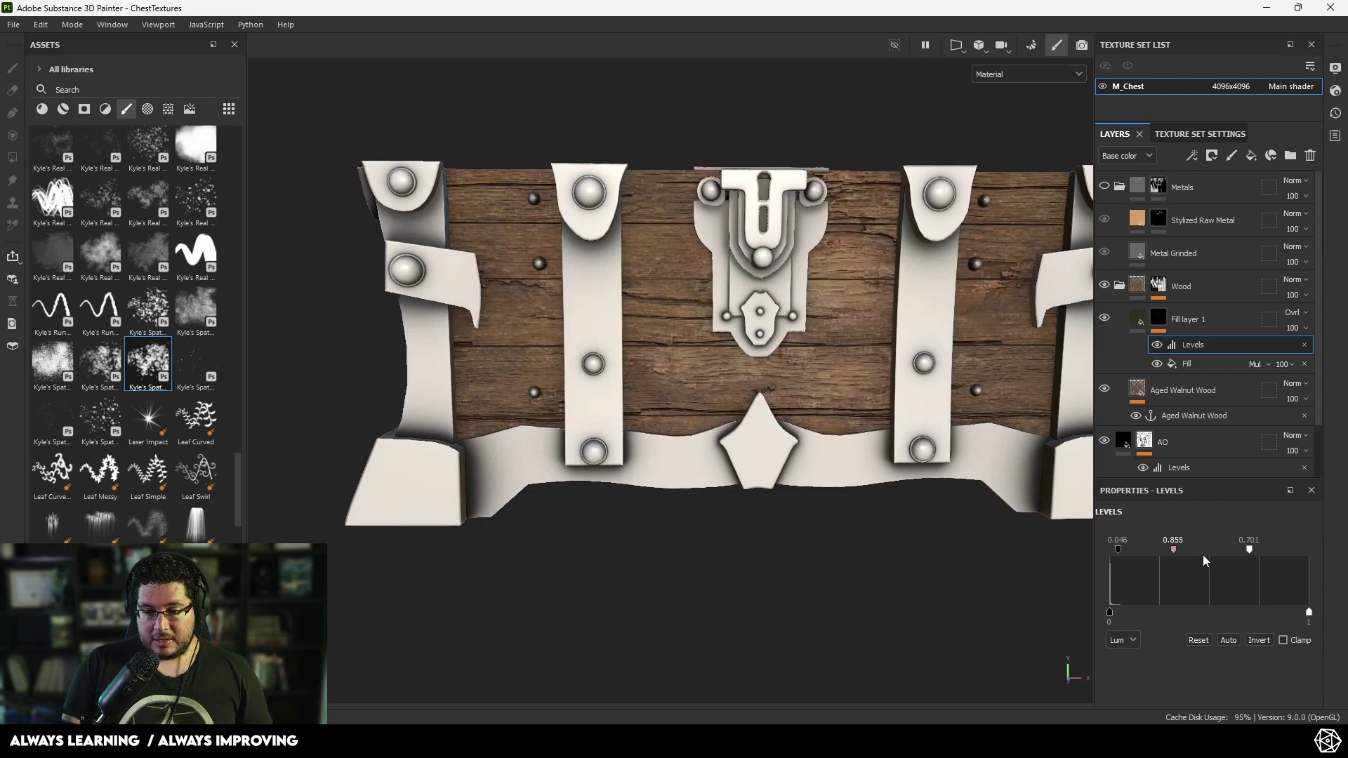
mouse_move(1132, 557)
mouse_down()
mouse_move(1149, 561)
mouse_move(1101, 554)
mouse_move(1133, 558)
mouse_up()
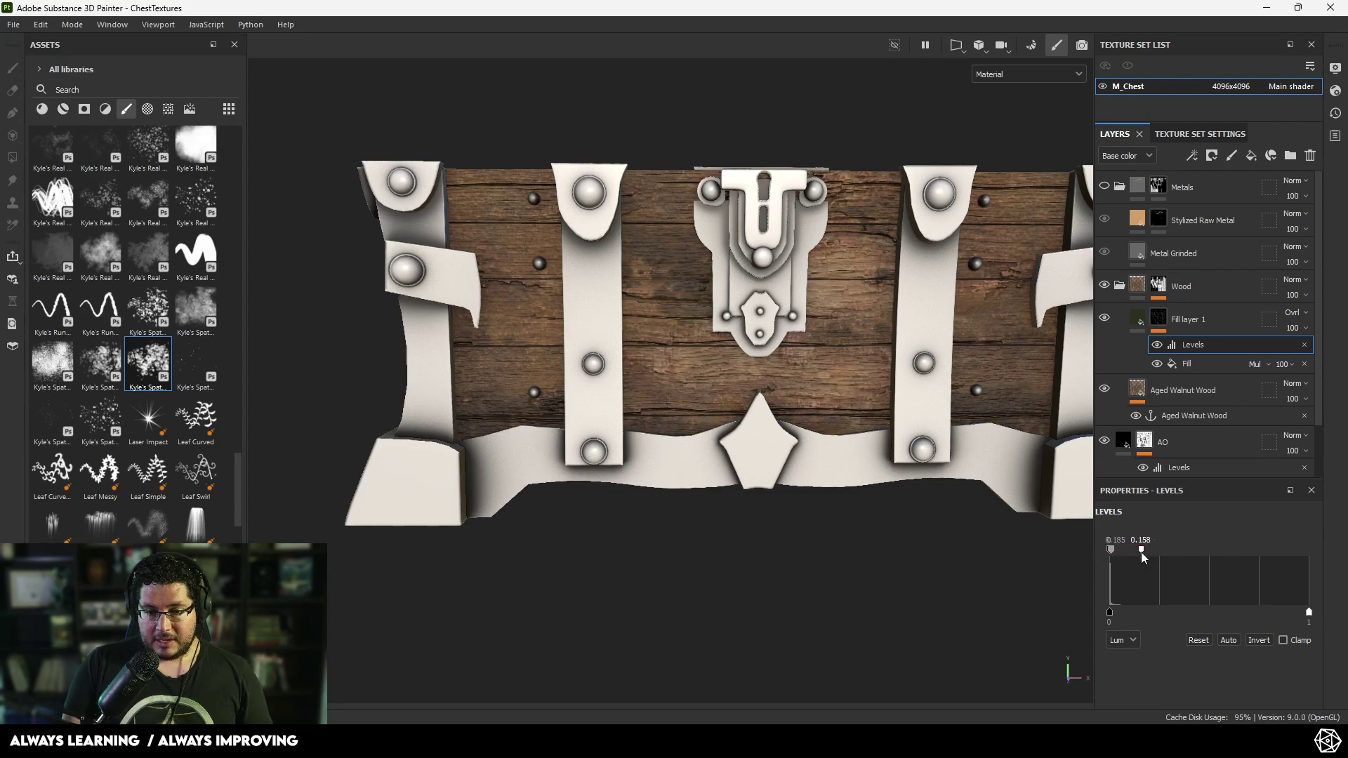
drag(1117, 555, 1124, 556)
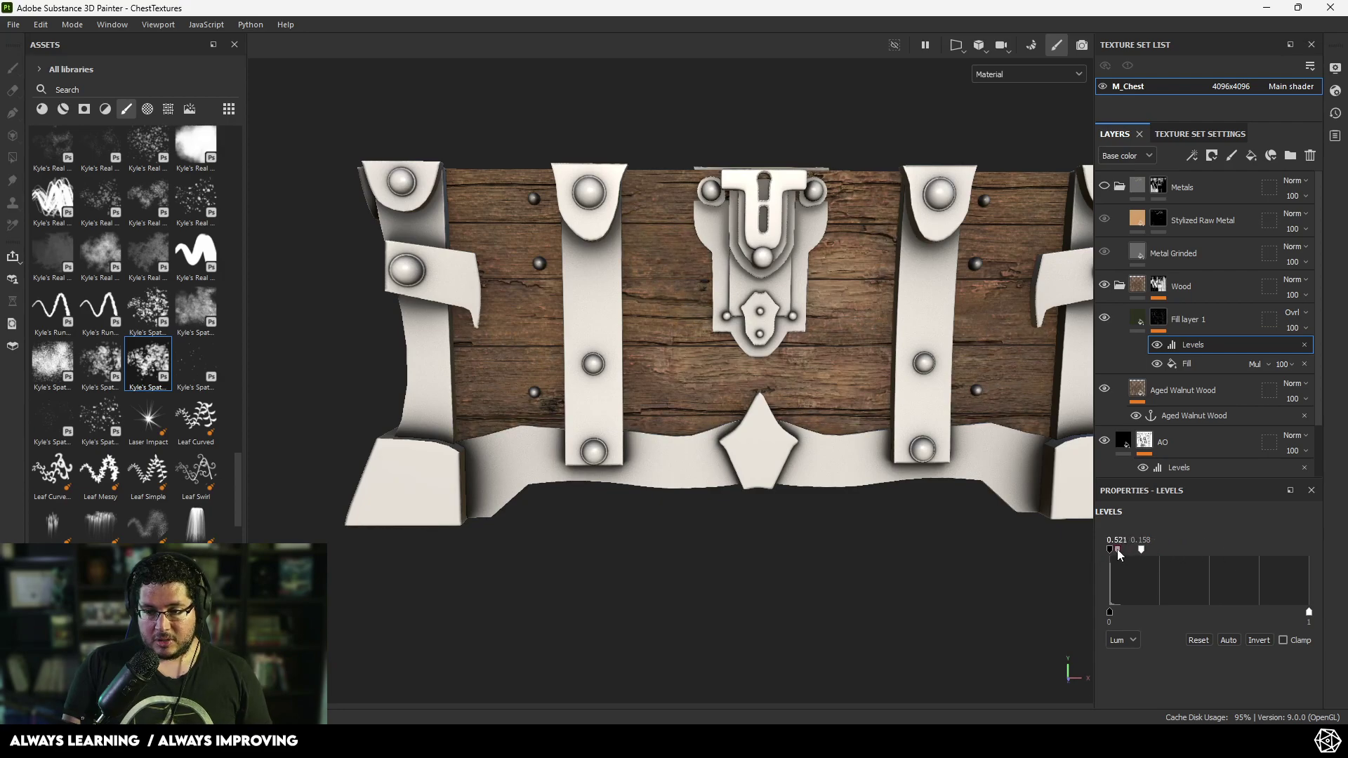
- Set the mask Fill effect's blend mode to Divide and invert the Levels with midtone 0.485 and white point 0.75
click(1255, 364)
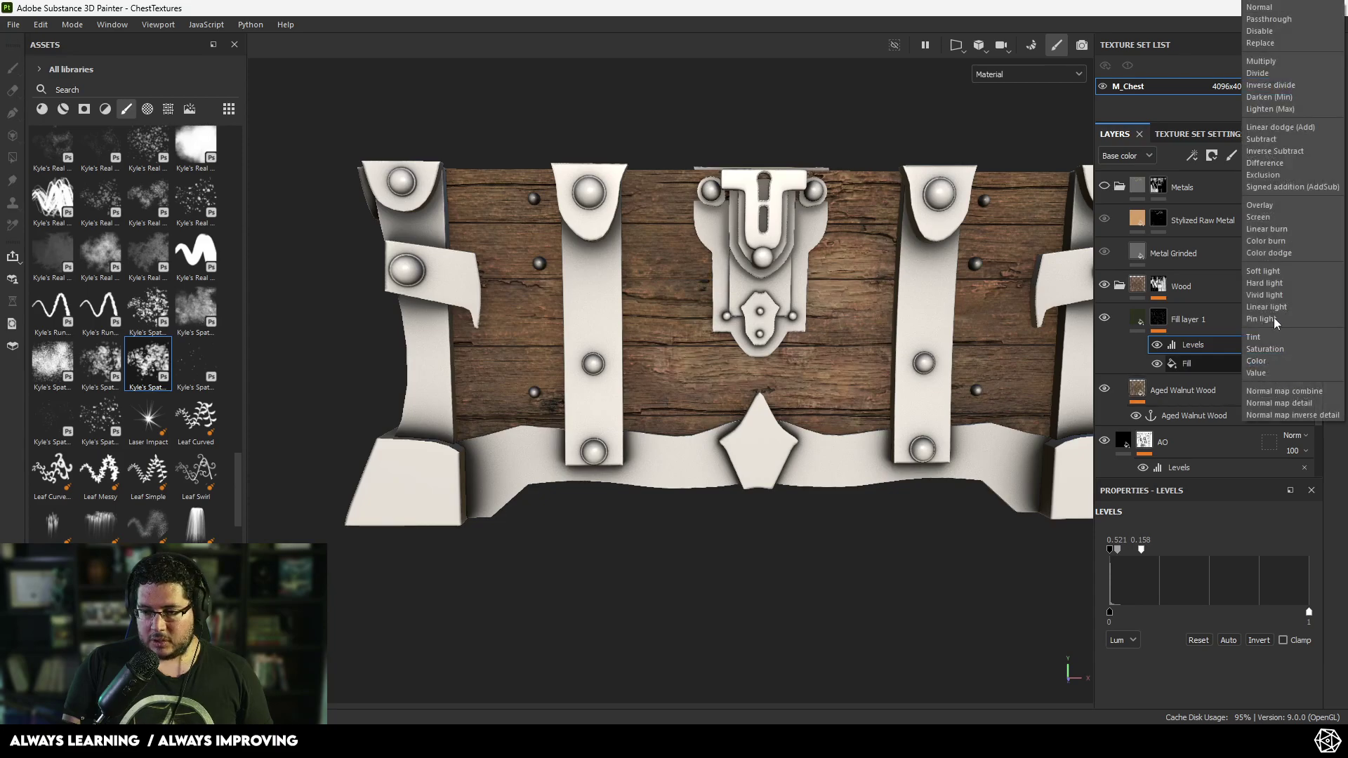
click(1282, 73)
click(1258, 640)
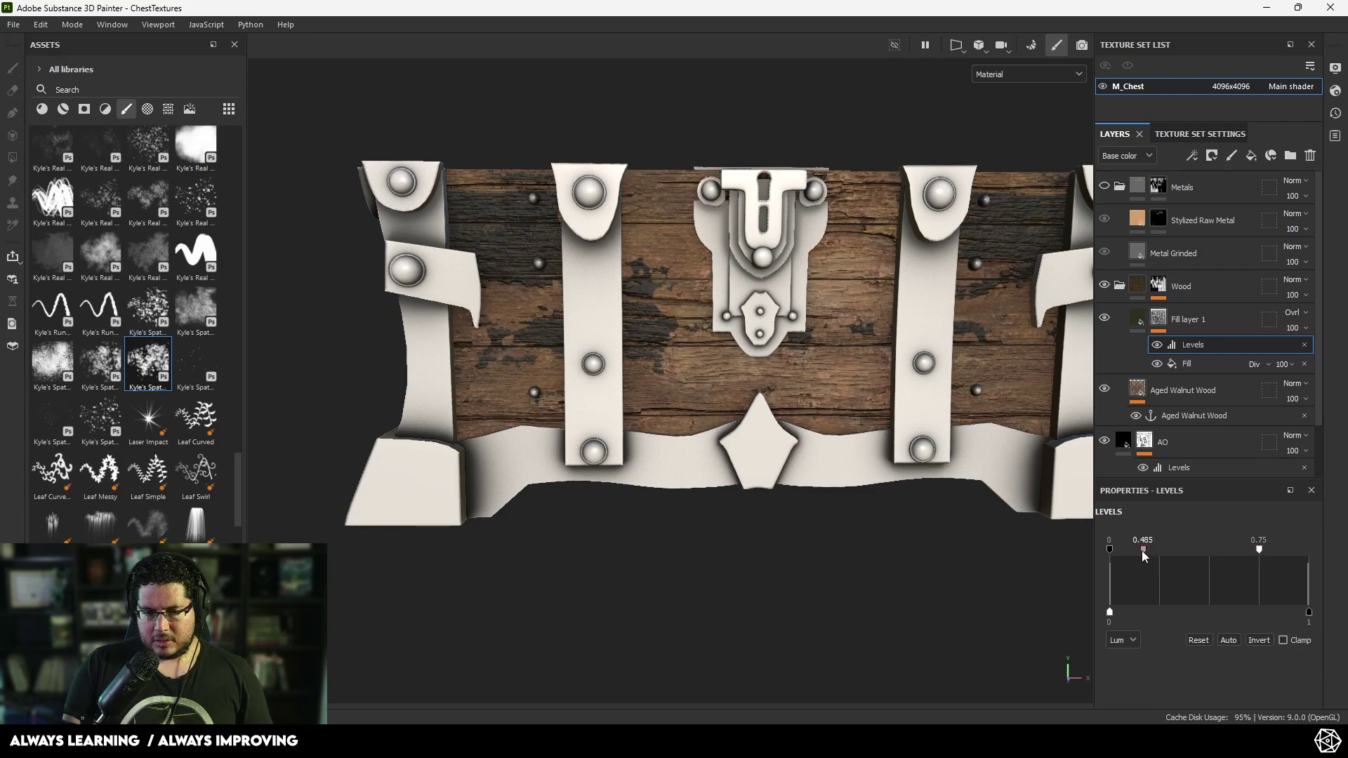
- Change the blend mode of the mask's Fill effect to Color
click(1202, 364)
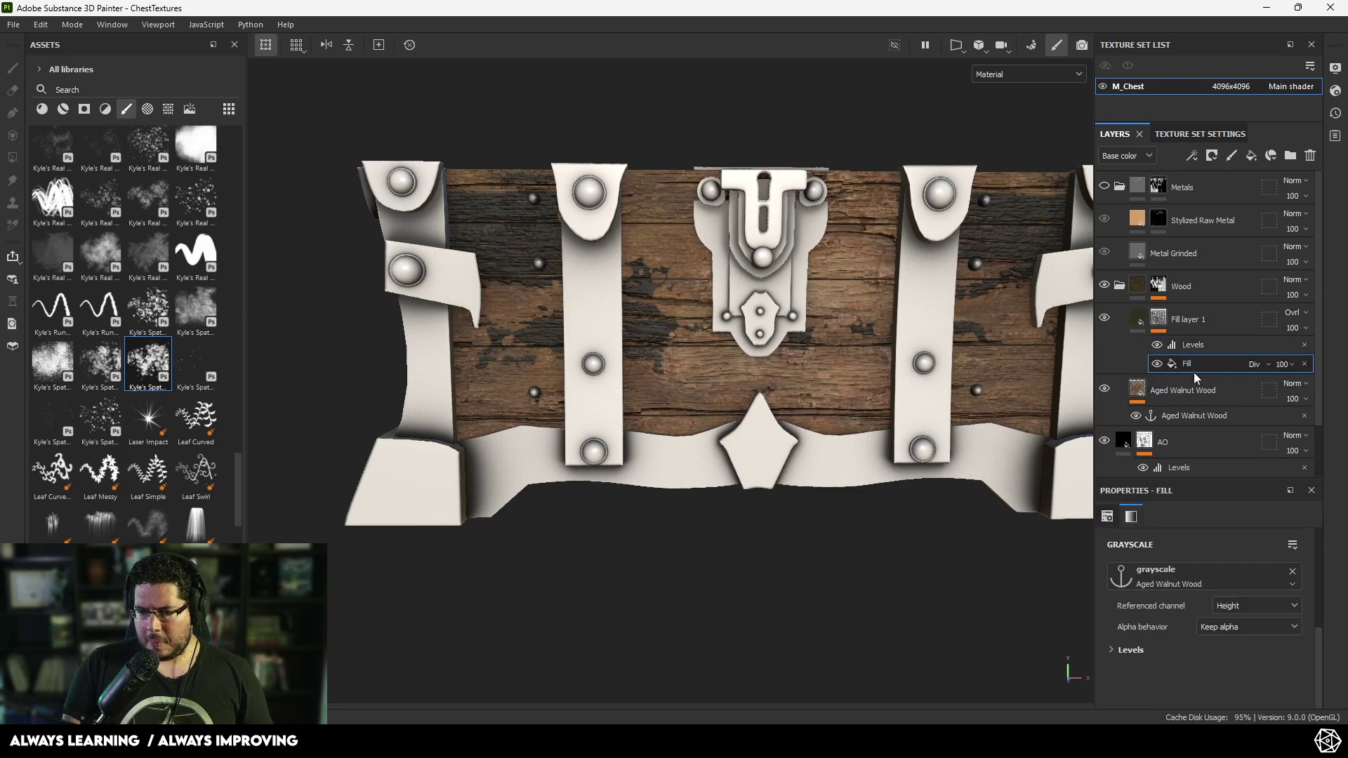
click(1160, 325)
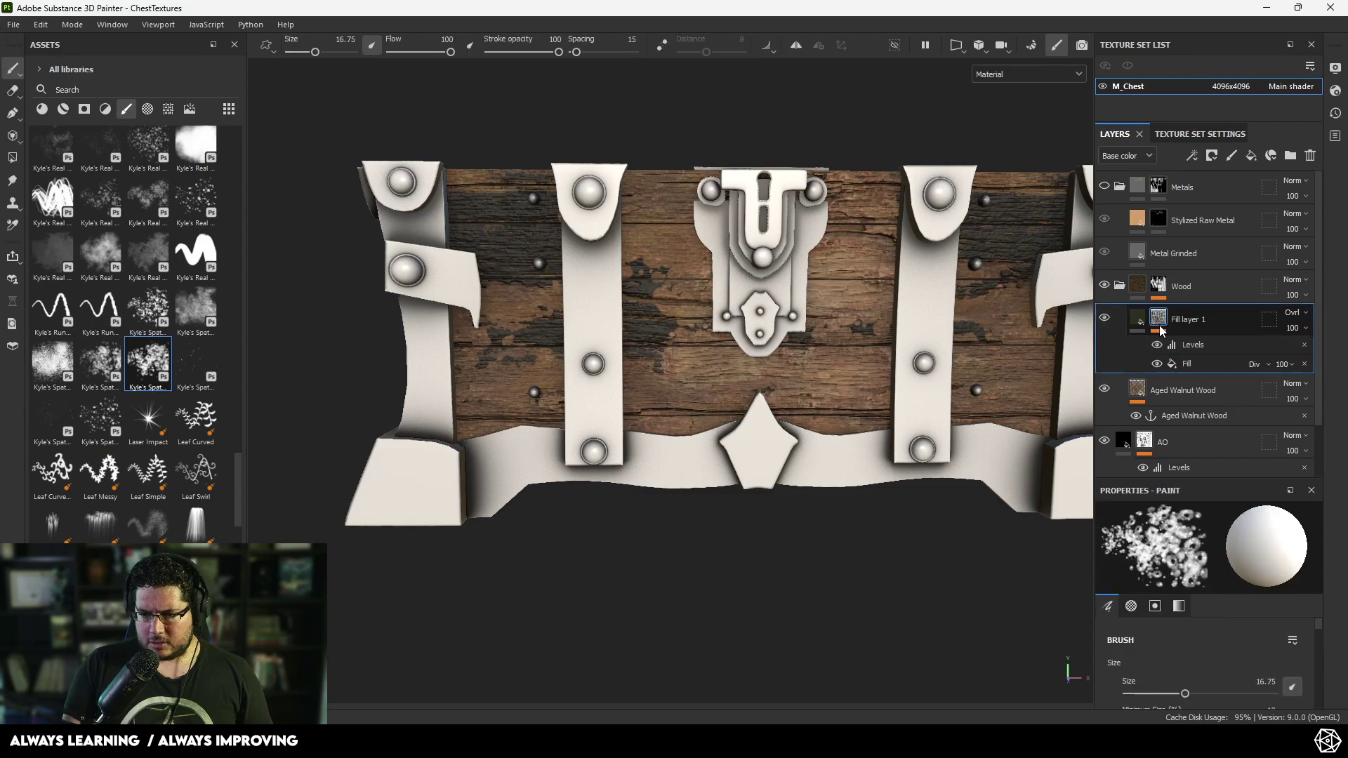
click(1189, 365)
click(1256, 365)
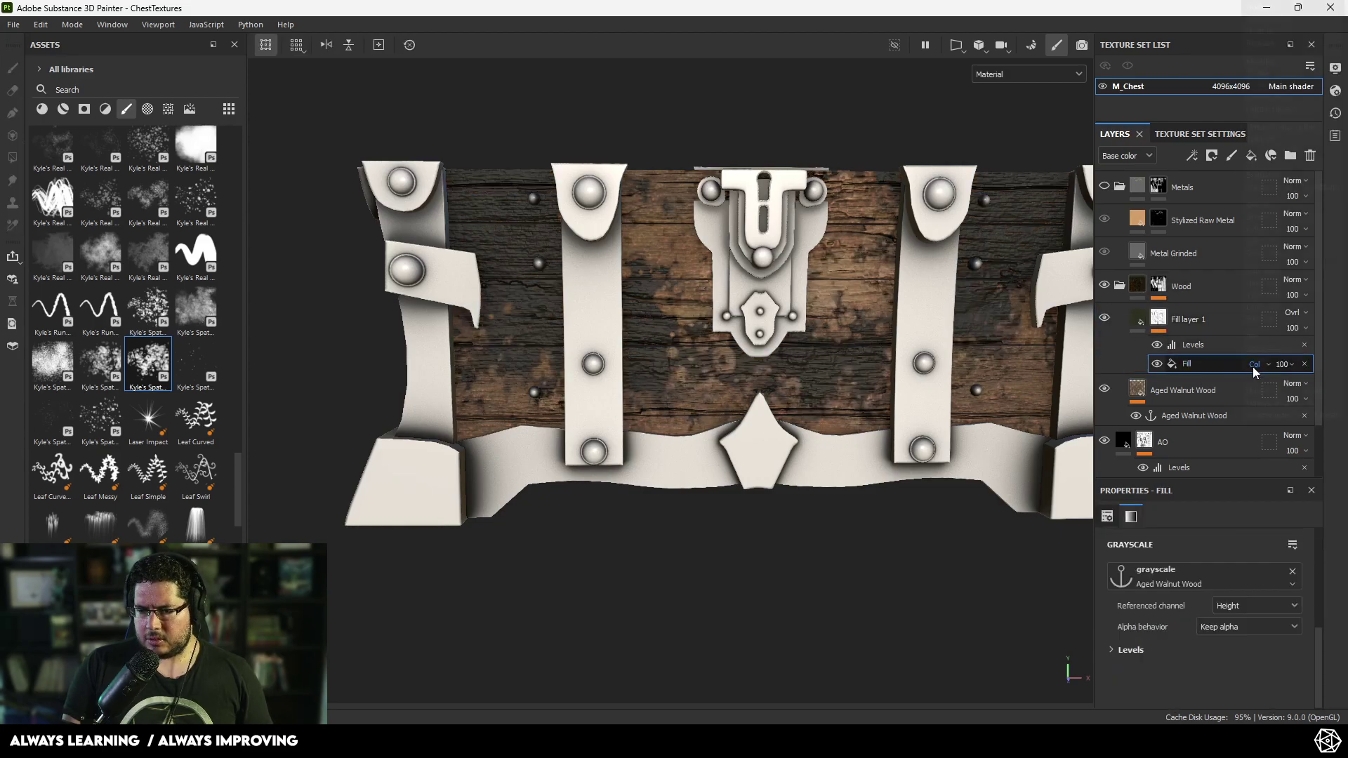
- Set the mask Fill effect's blend mode to Overlay, toggle the Levels inversion and raise the Levels midtone
click(1260, 205)
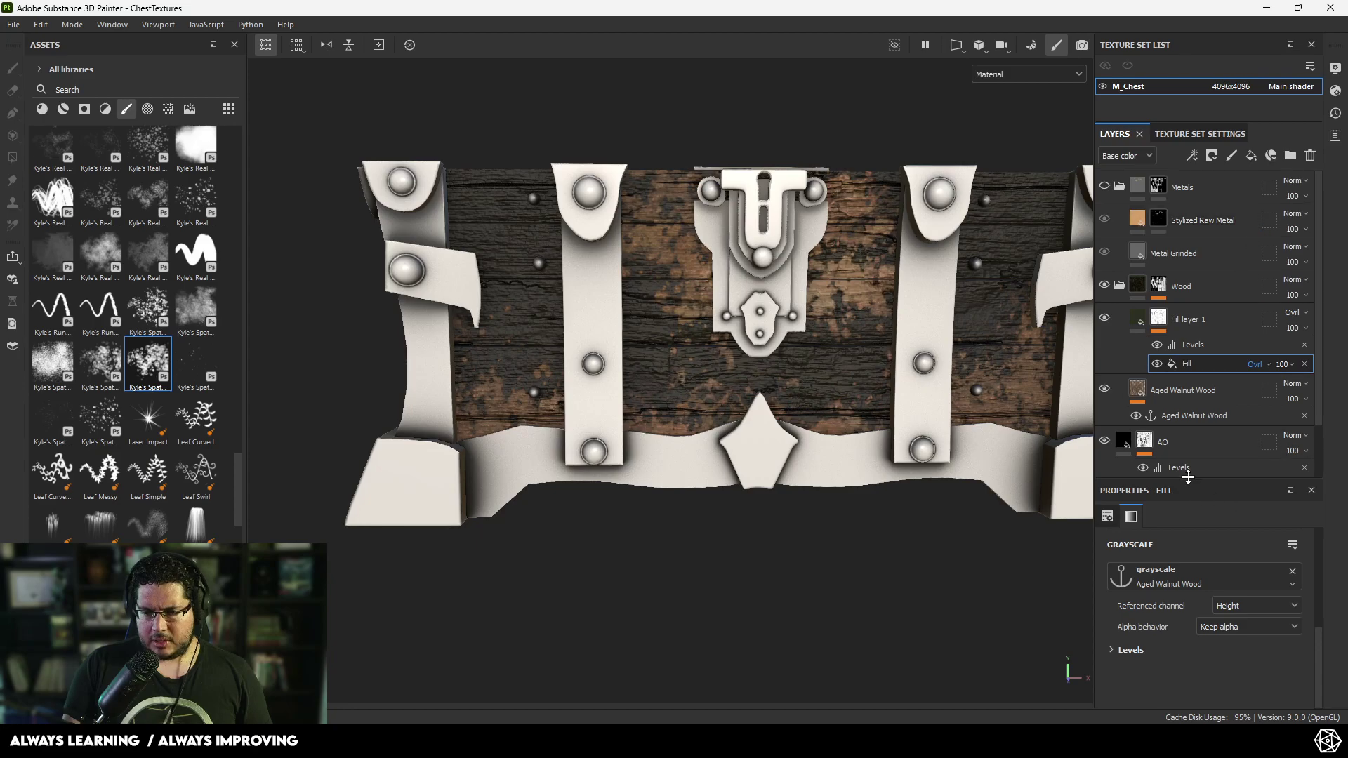
click(1167, 346)
mouse_move(1178, 549)
mouse_down()
mouse_move(1234, 549)
mouse_move(1153, 551)
mouse_move(1208, 559)
mouse_move(1170, 558)
mouse_move(1198, 553)
mouse_up()
click(1250, 639)
- Compare the wood stains with the mask's Fill effect off and on, and examine the chest's handle side
click(1155, 364)
click(1155, 363)
click(1156, 364)
click(1156, 363)
alt+drag(709, 358, 863, 370)
scroll(864, 370, down, 3)
alt+middle_drag(699, 457, 816, 443)
alt+drag(817, 439, 832, 469)
scroll(790, 460, up, 2)
mouse_move(789, 455)
shift+right_down()
mouse_move(778, 447)
mouse_move(789, 451)
shift+right_up()
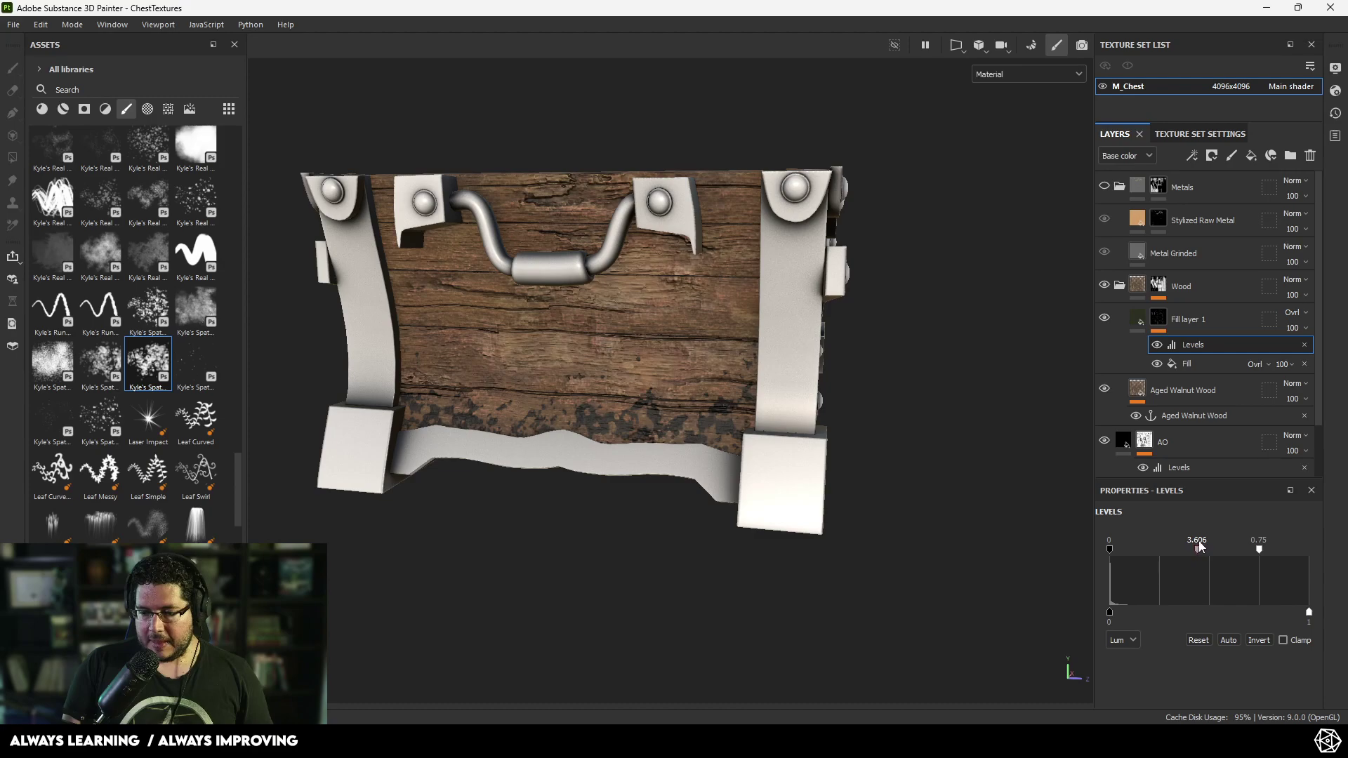
- Lower the mask Levels midtone to 0.335 and show the Metals folder again
drag(1198, 547, 1133, 552)
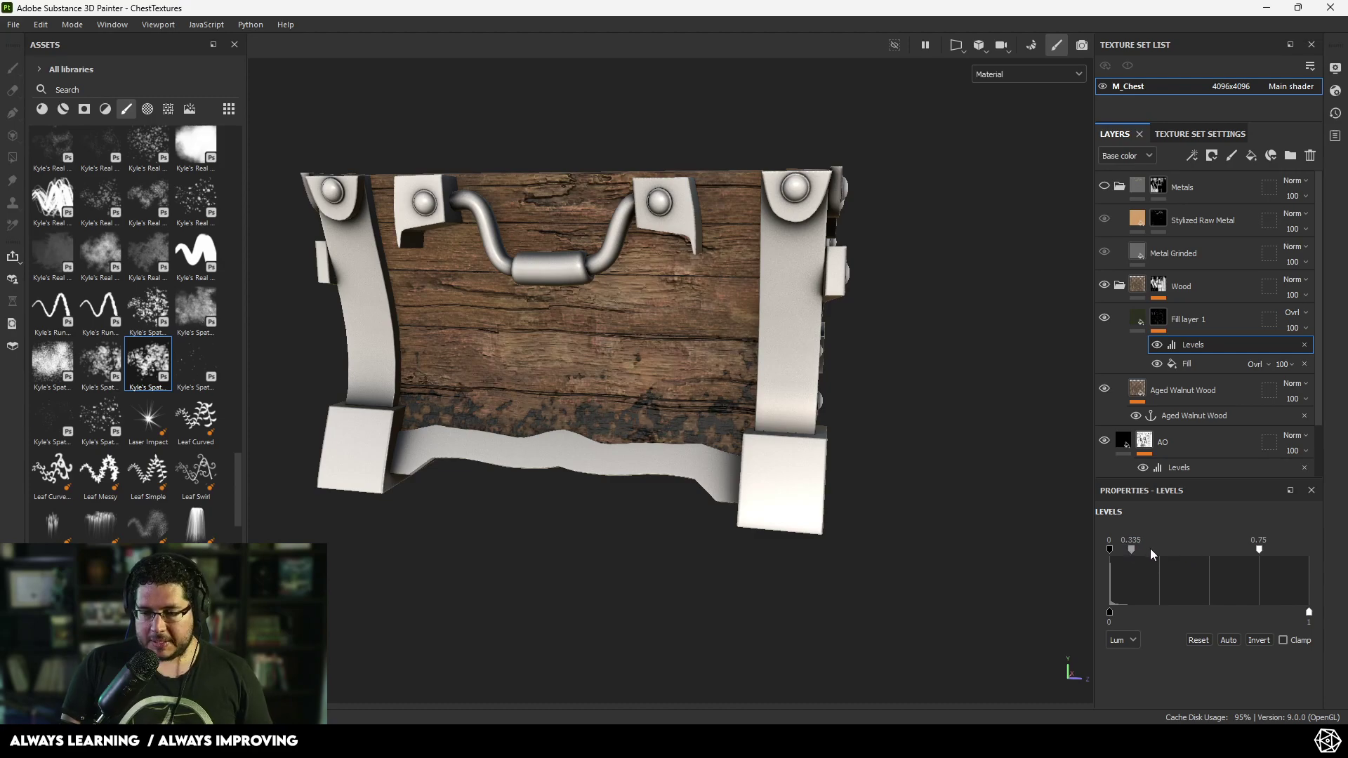
alt+drag(920, 457, 822, 470)
alt+middle_drag(822, 470, 682, 489)
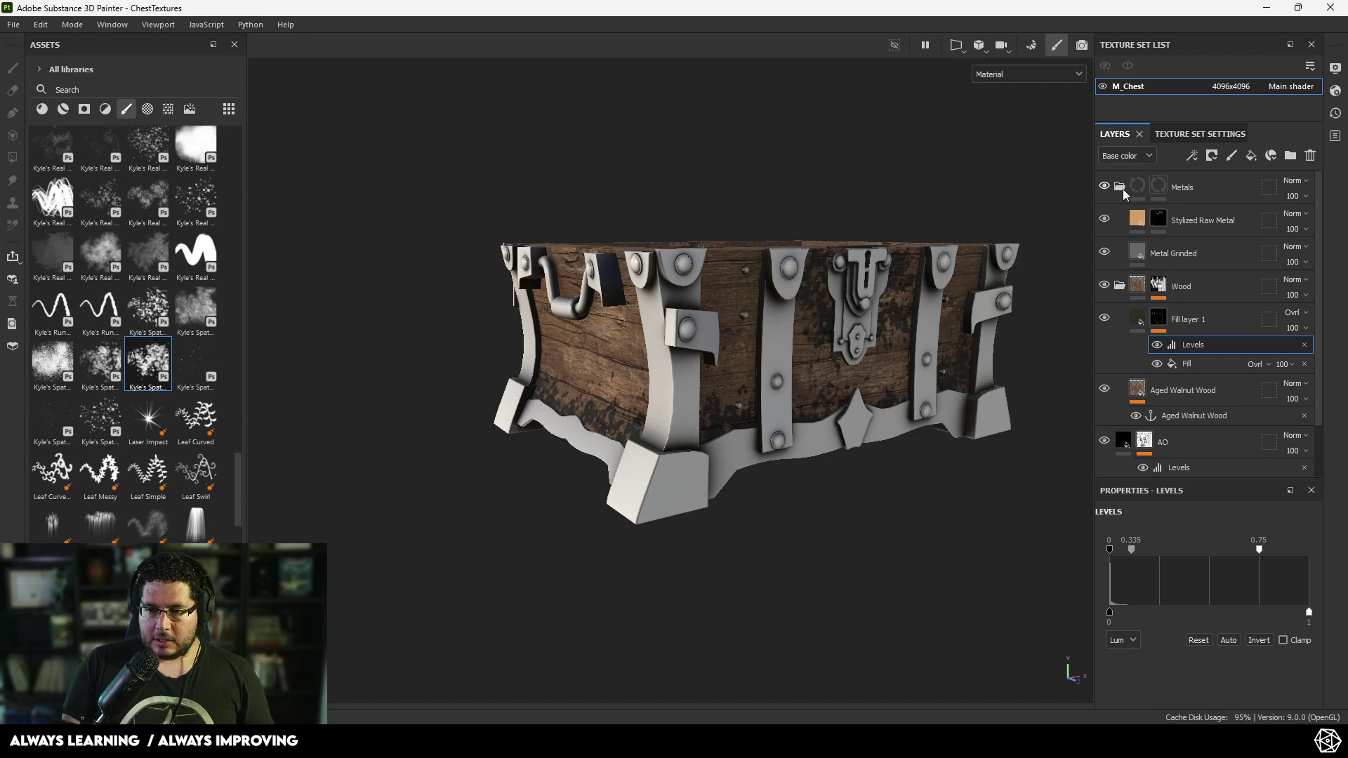
- Lower the opacity of the Wood folder's dark green fill layer to 81
alt+drag(1069, 211, 1132, 397)
alt+right_drag(1068, 406, 597, 442)
alt+middle_drag(934, 484, 813, 457)
alt+drag(812, 457, 532, 430)
alt+right_drag(532, 430, 461, 400)
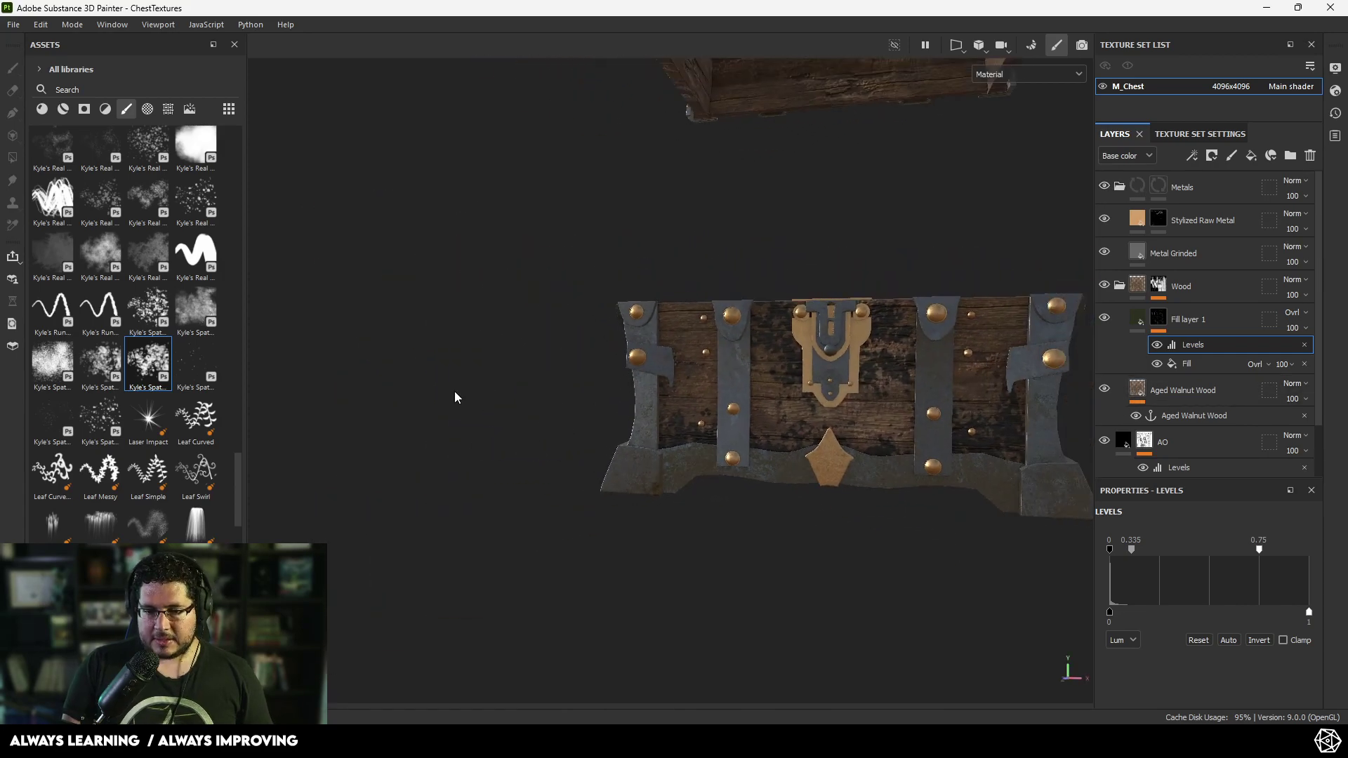
alt+drag(461, 400, 520, 439)
shift+right_drag(519, 439, 688, 439)
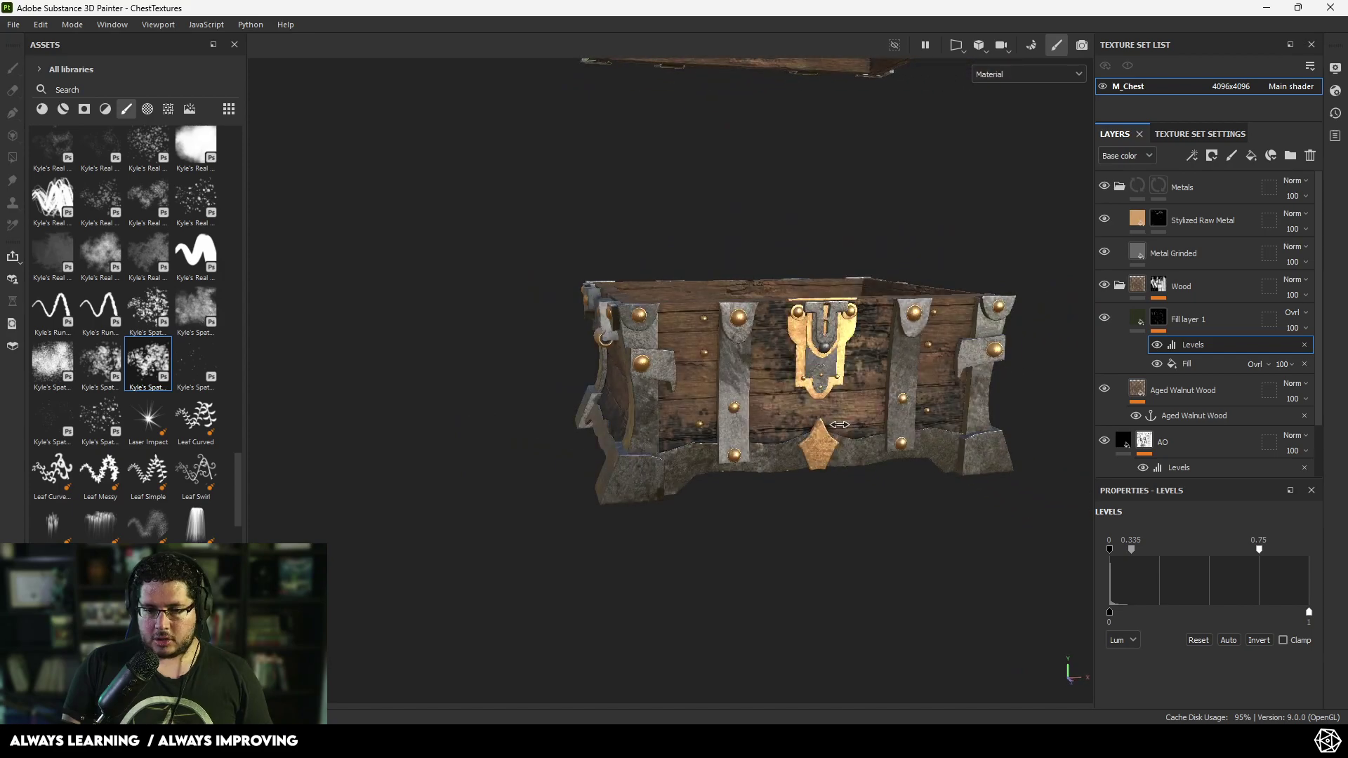
click(1294, 328)
drag(1331, 353, 1326, 353)
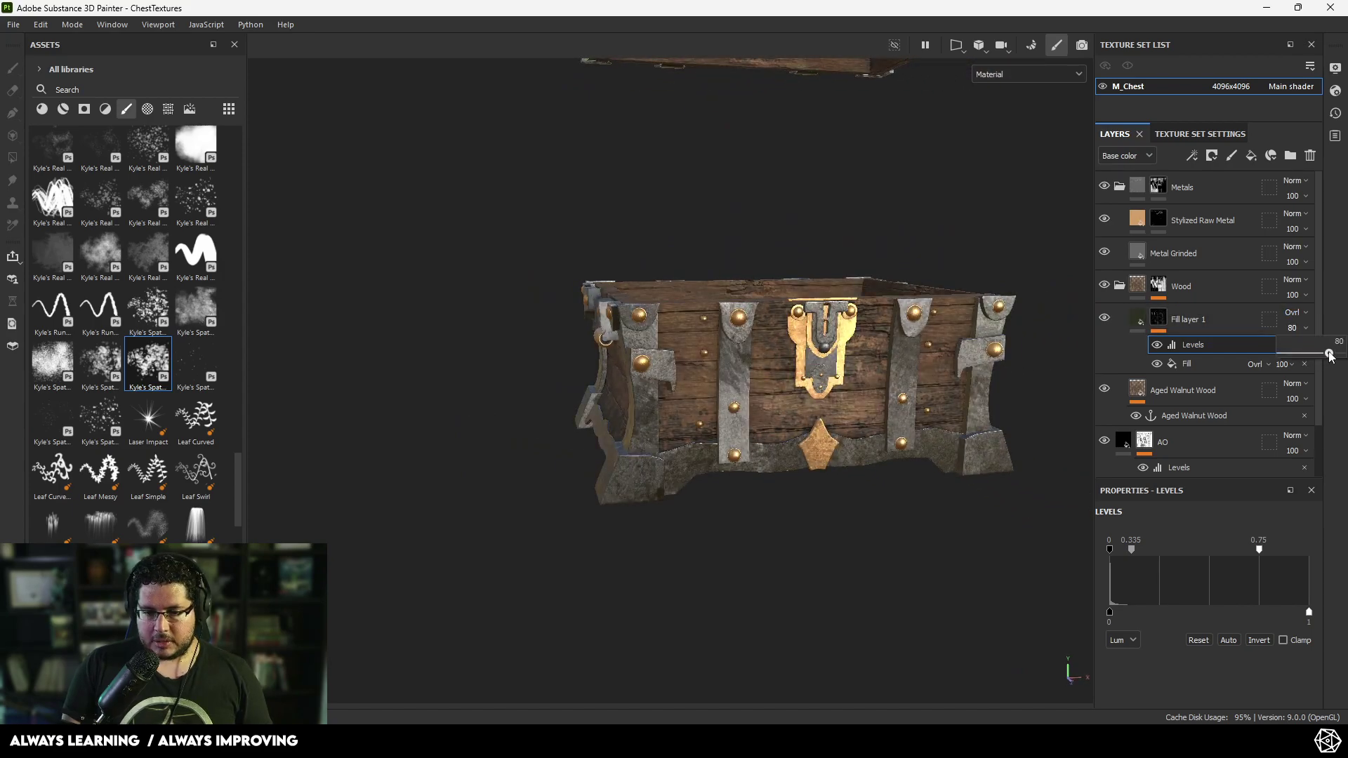
- Copy the dark green Fill layer 1 from the Wood folder to the top of the Metals folder
alt+drag(983, 393, 1046, 333)
click(1203, 330)
drag(1228, 325, 1212, 217)
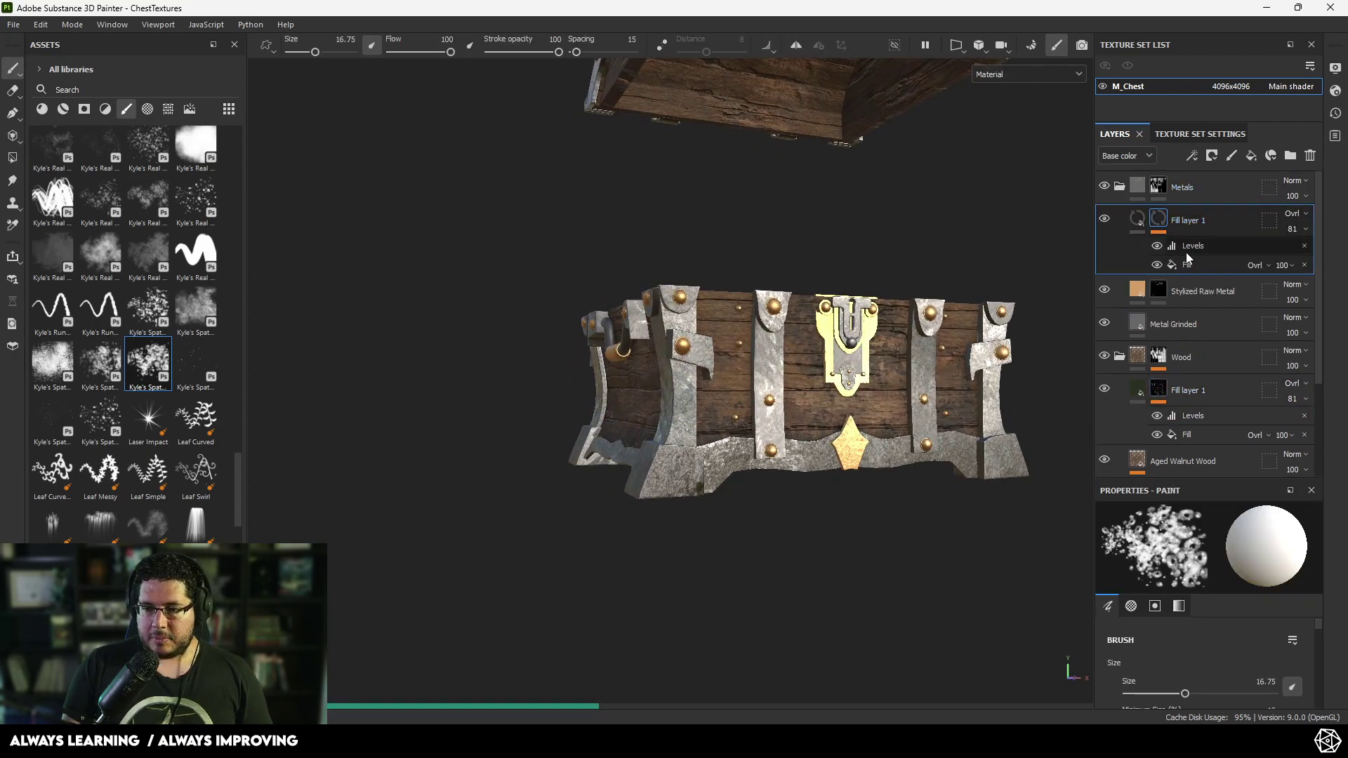
- Remove the Levels and Fill effects from the copied layer's mask and clear the mask
click(1304, 246)
click(1301, 246)
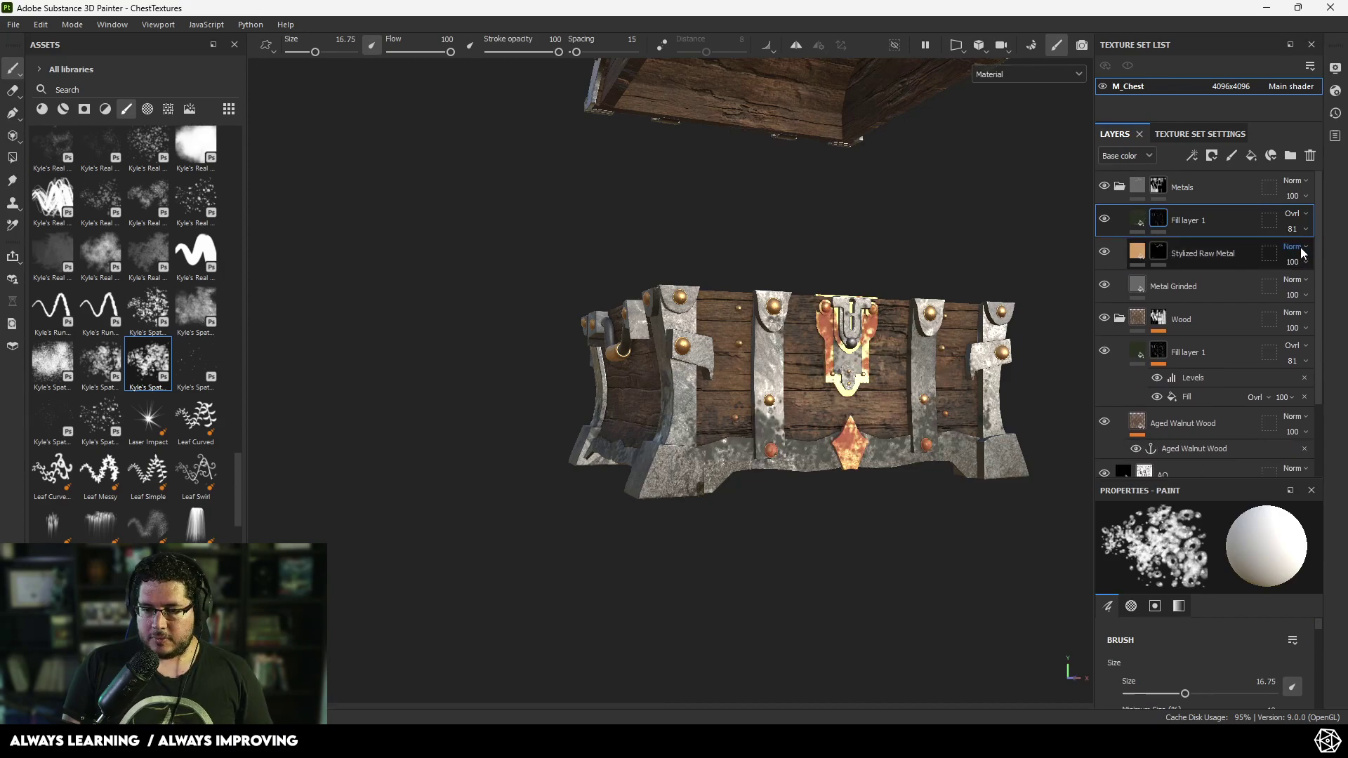
right_click(1171, 222)
click(1193, 28)
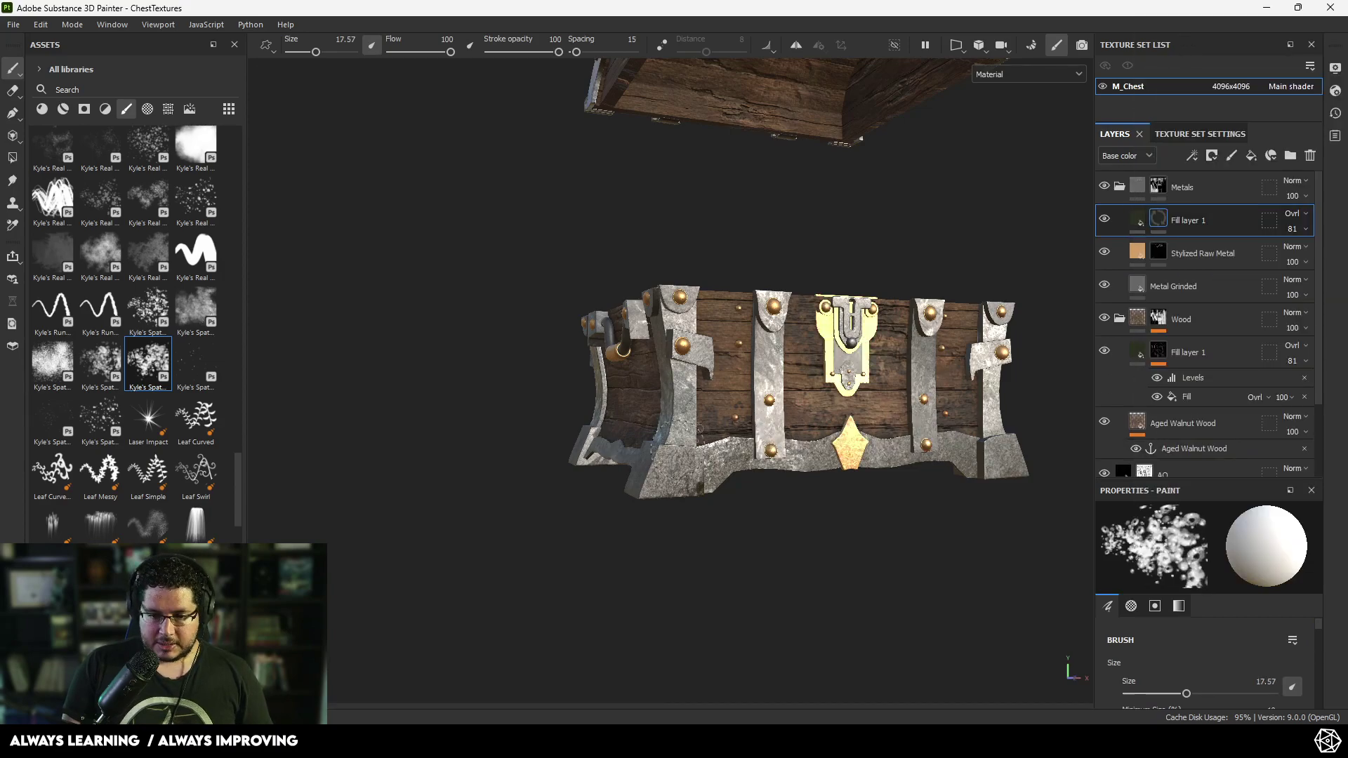
- Paint spatter stains over the metal trim around the chest's base with the brush at size 17.57
drag(665, 482, 651, 490)
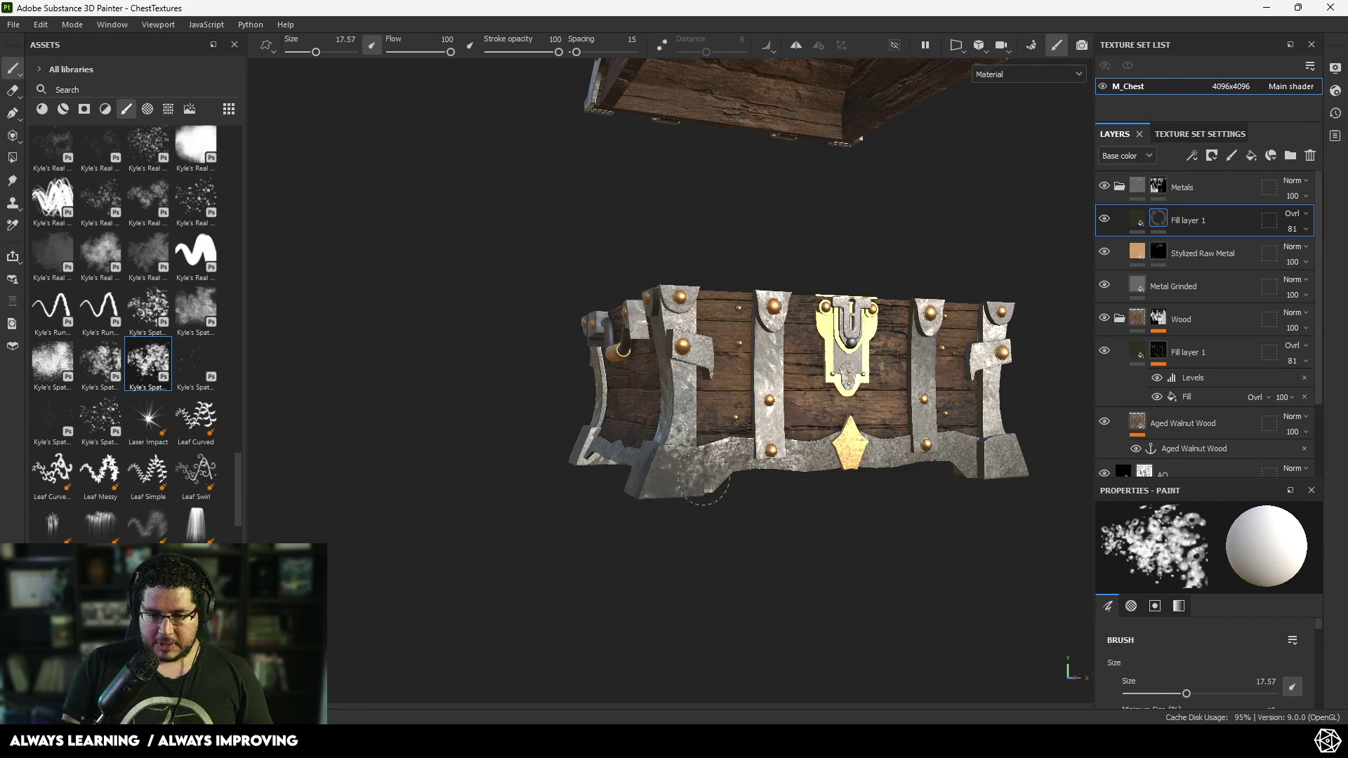
drag(788, 481, 756, 477)
drag(867, 469, 847, 453)
alt+drag(846, 453, 794, 501)
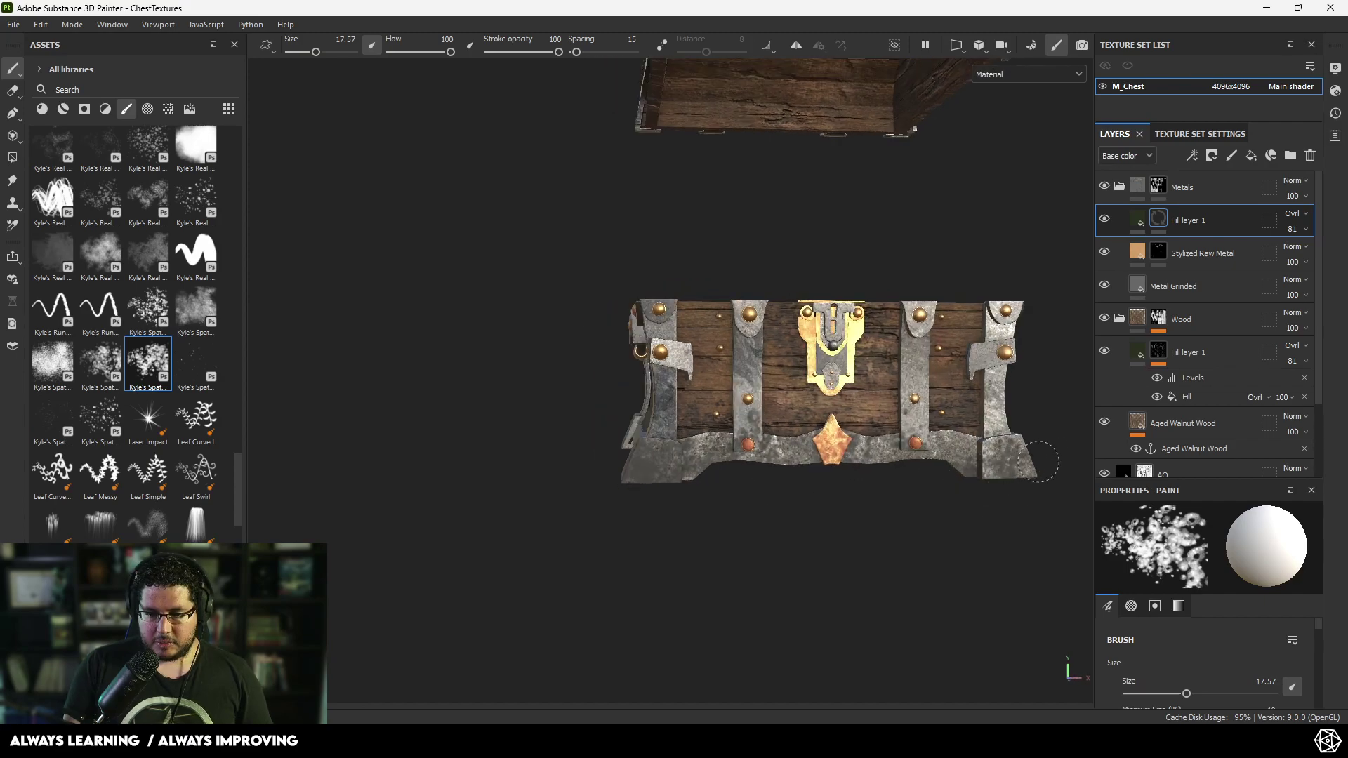
mouse_move(965, 470)
alt+mouse_down()
mouse_move(905, 483)
mouse_move(728, 476)
mouse_move(823, 472)
alt+mouse_up()
alt+drag(725, 449, 655, 544)
mouse_move(709, 507)
mouse_down()
mouse_move(562, 497)
mouse_move(604, 470)
mouse_move(464, 488)
mouse_up()
alt+drag(463, 488, 624, 478)
mouse_move(625, 478)
mouse_down()
mouse_move(528, 490)
mouse_move(809, 460)
mouse_move(790, 446)
mouse_up()
shift+right_drag(790, 445, 899, 448)
alt+drag(533, 365, 660, 427)
- Raise the opacity of the Metals folder's stain layer to 100
click(1292, 229)
drag(1328, 254, 1344, 254)
alt+drag(534, 393, 617, 404)
- Reduce the brush size to 7.03 and touch up the spatter stains on the lid's lock plate
scroll(619, 405, down, 4)
alt+right_drag(619, 405, 797, 295)
alt+middle_drag(797, 295, 809, 455)
alt+right_drag(660, 302, 796, 340)
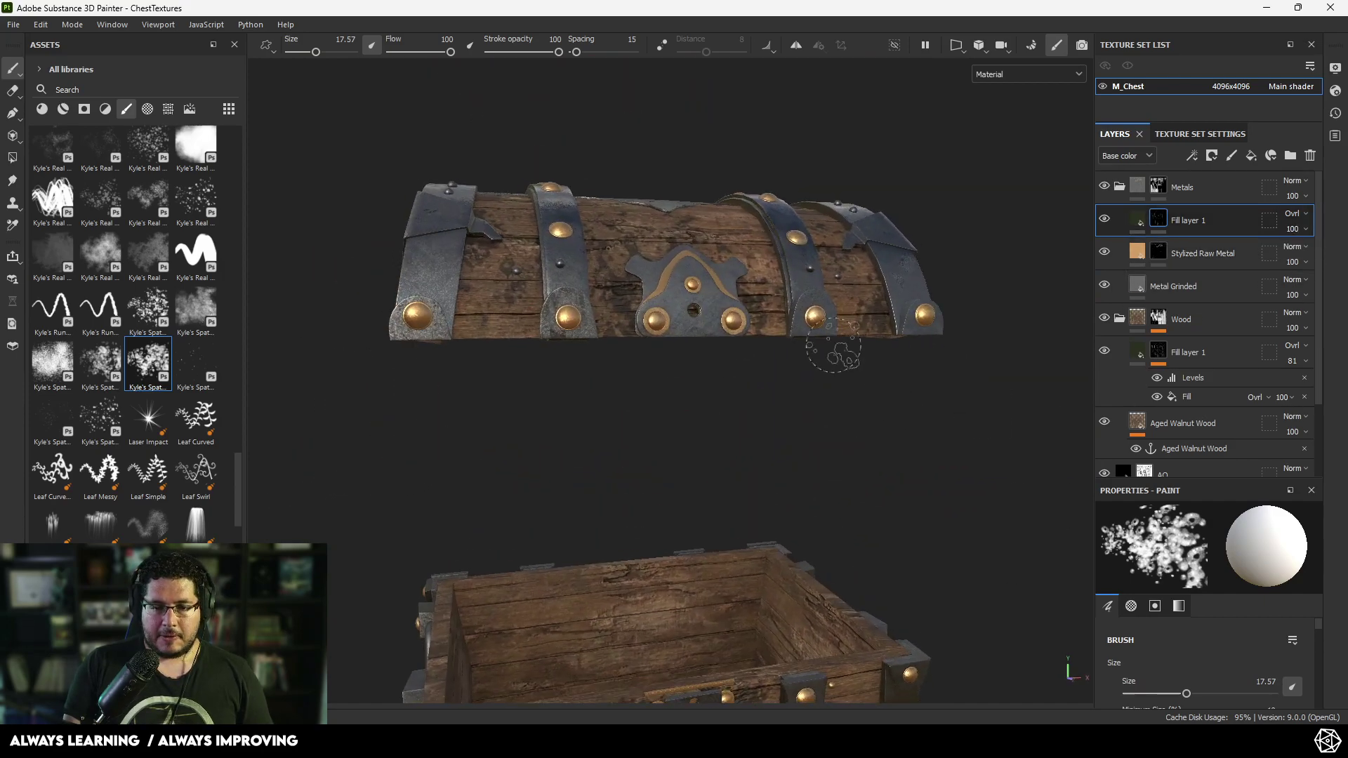
ctrl+right_drag(636, 266, 590, 264)
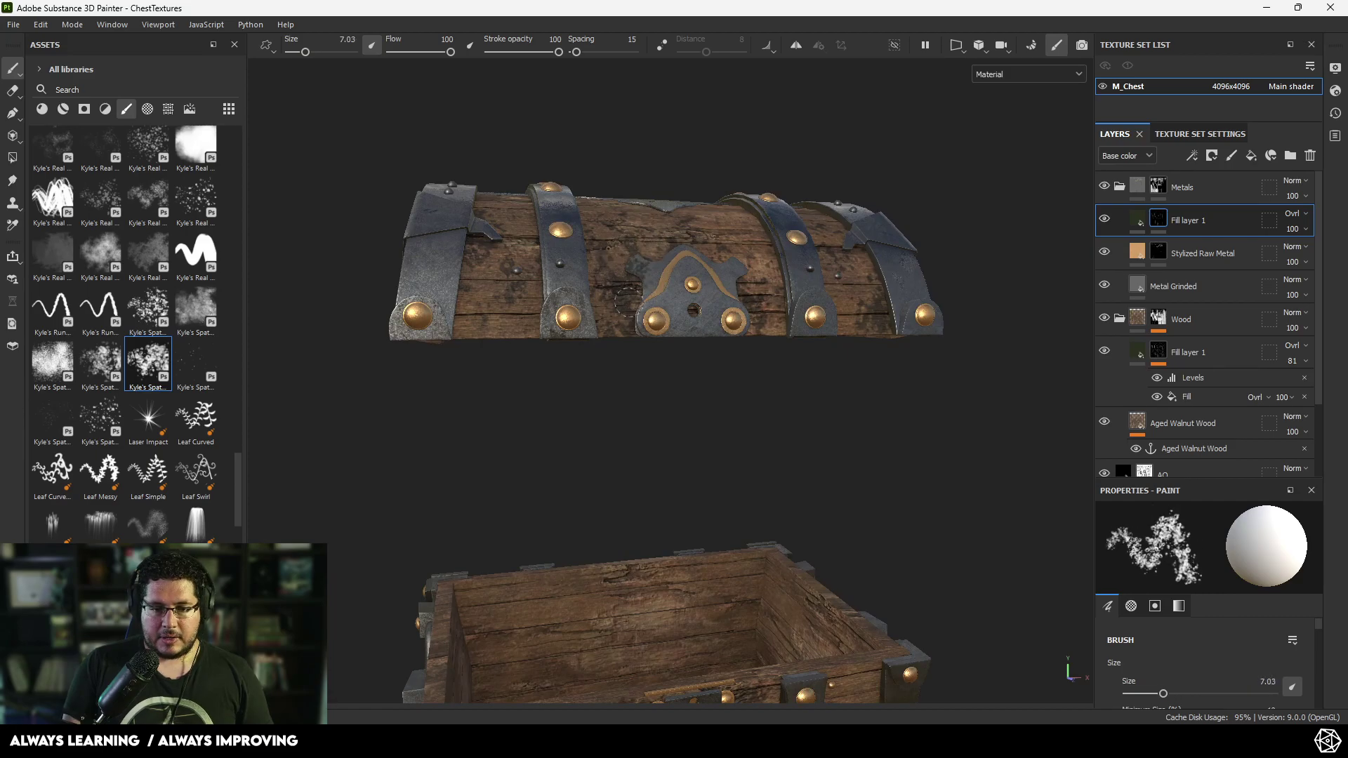
alt+drag(623, 317, 739, 263)
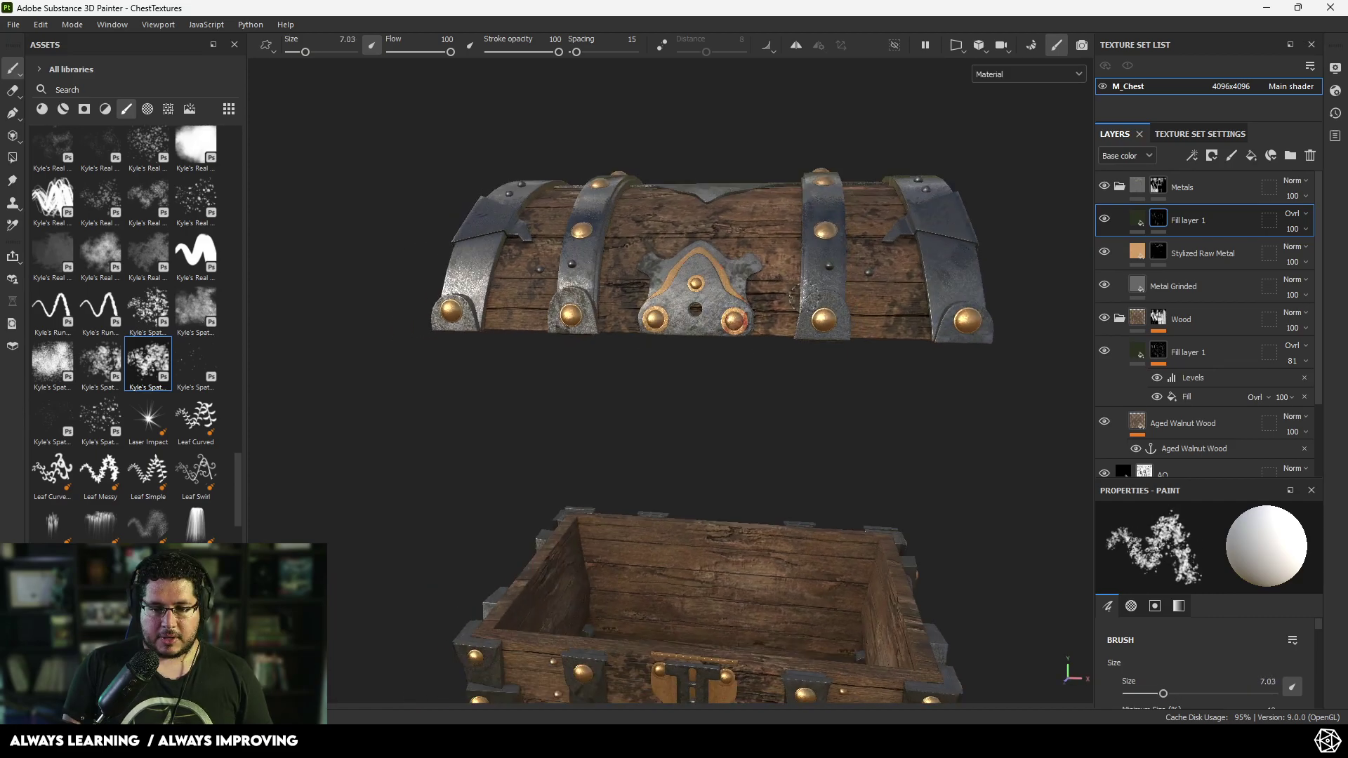
scroll(770, 296, up, 3)
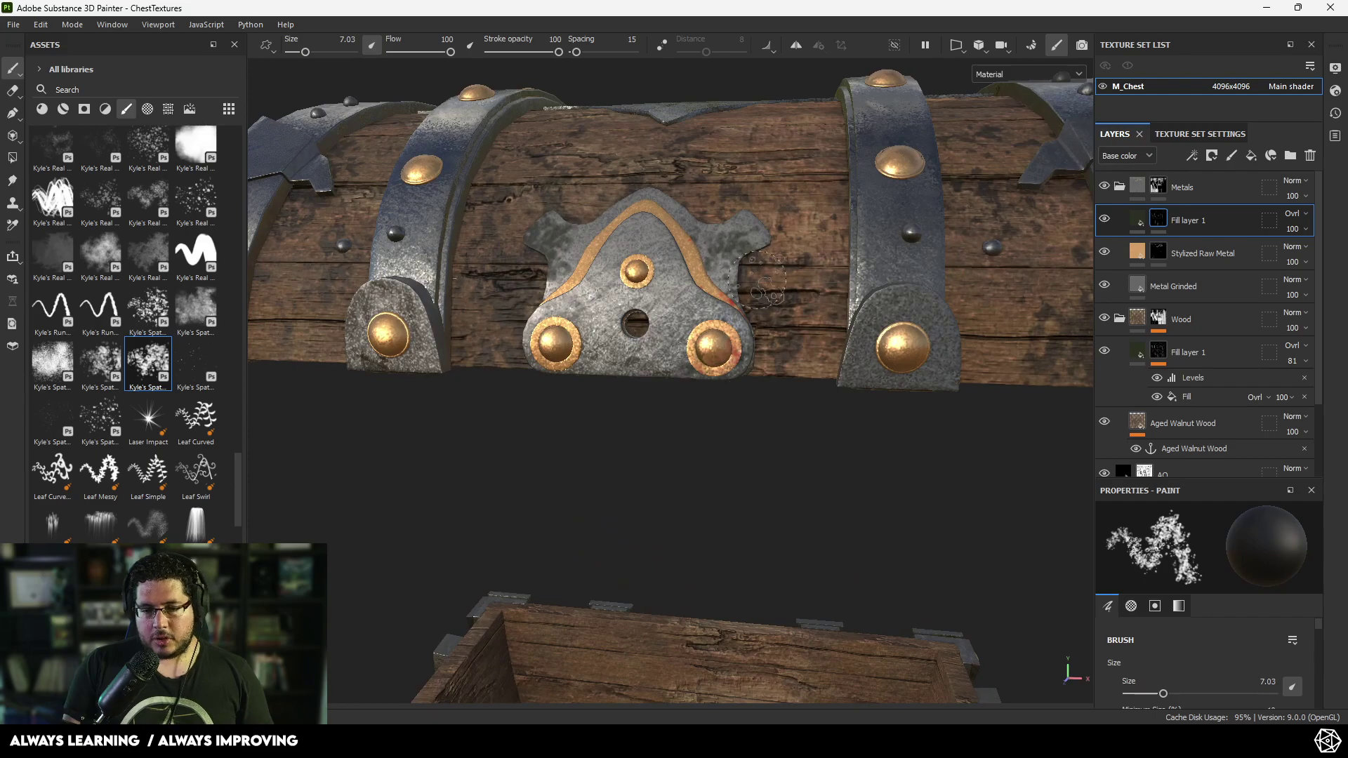
alt+drag(807, 283, 699, 339)
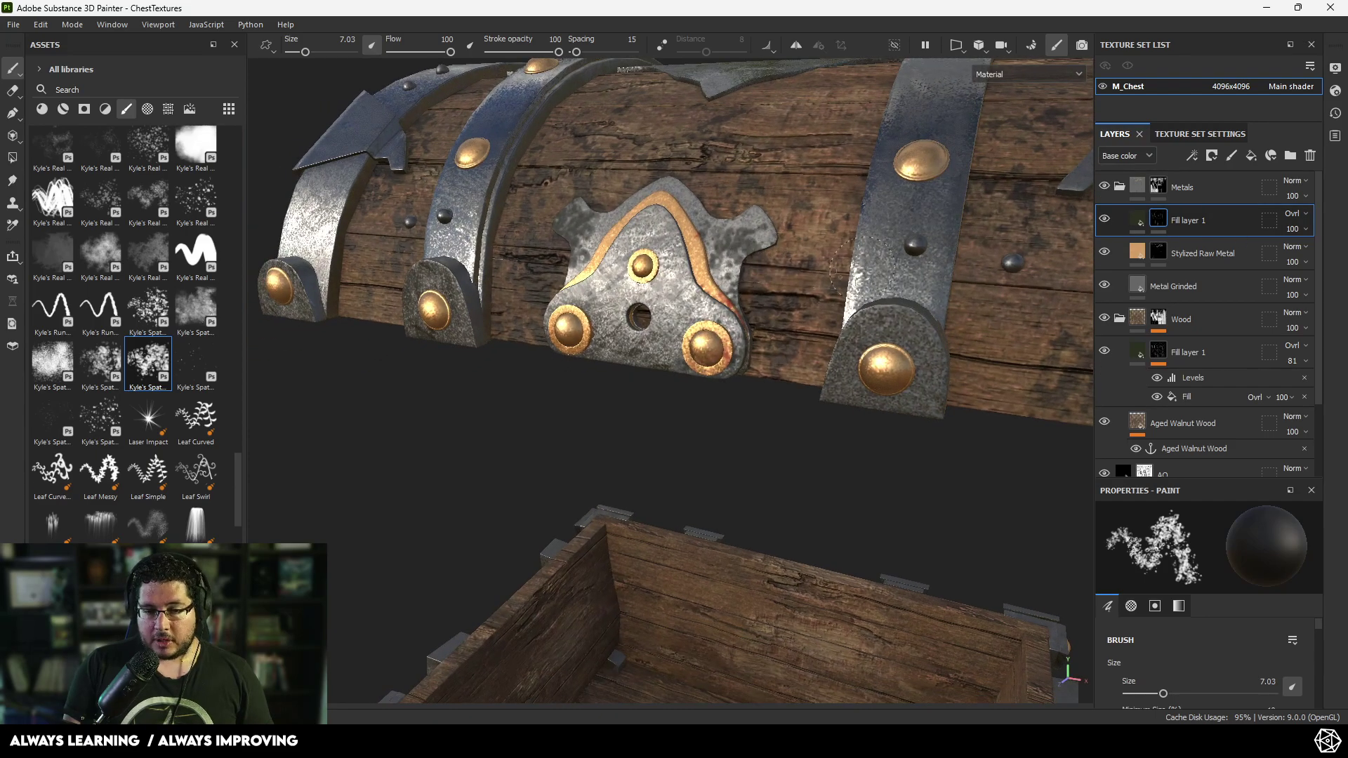
alt+drag(725, 389, 780, 354)
- Paint more spatter stains on the metal fittings along the lid's front edge and undo the last strokes
key(x)
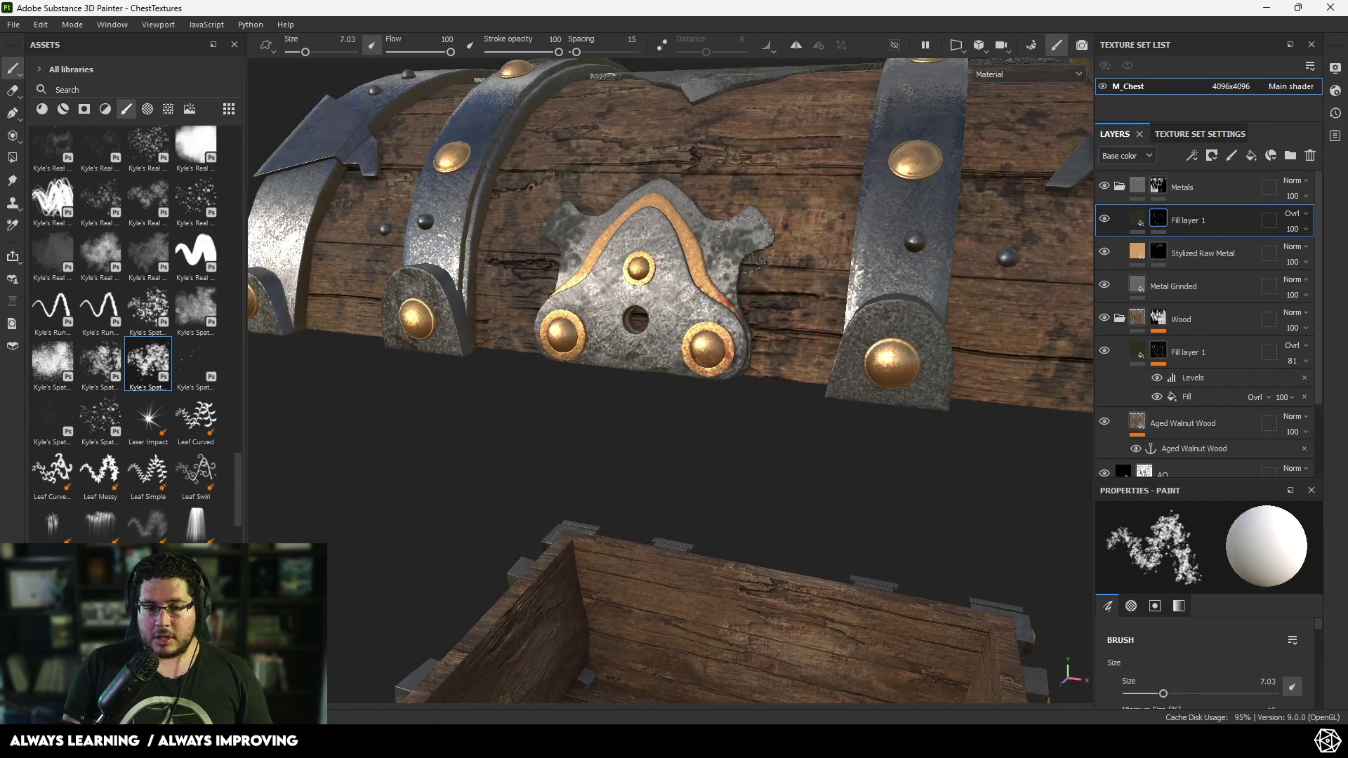
drag(741, 258, 725, 351)
mouse_move(911, 345)
mouse_down()
mouse_move(883, 379)
mouse_move(692, 360)
mouse_up()
key(ctrl+z)
key(ctrl+z)
key(ctrl+z)
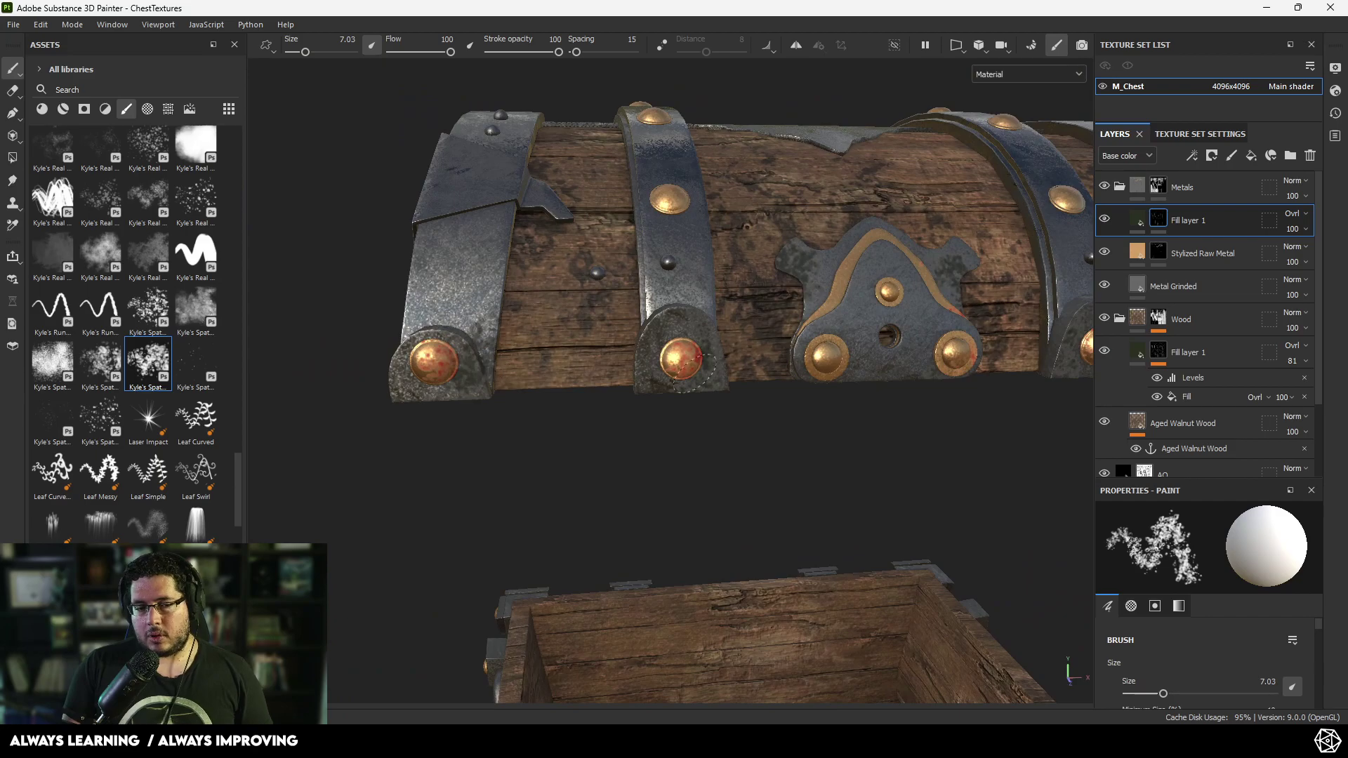
- Set the blend mode of the Metals folder's stain layer to Multiply
click(1296, 213)
click(1279, 281)
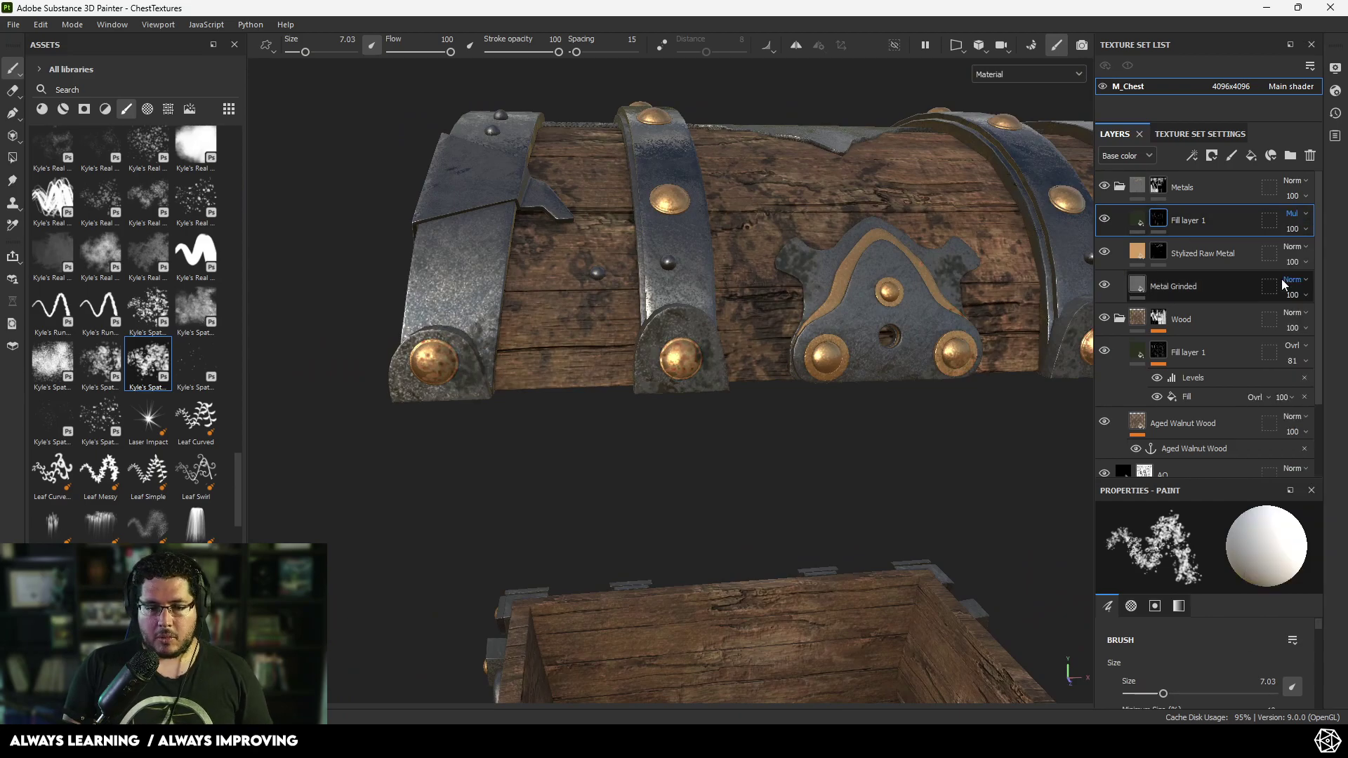
mouse_move(702, 379)
alt+mouse_down()
mouse_move(754, 377)
mouse_move(716, 361)
alt+mouse_up()
- Paint spatter stains on the metal arch at the lid's end, enlarging the brush to 8.25 and 9.81
mouse_move(526, 306)
alt+mouse_down()
mouse_move(647, 302)
mouse_move(702, 316)
alt+mouse_up()
ctrl+right_drag(657, 356, 673, 365)
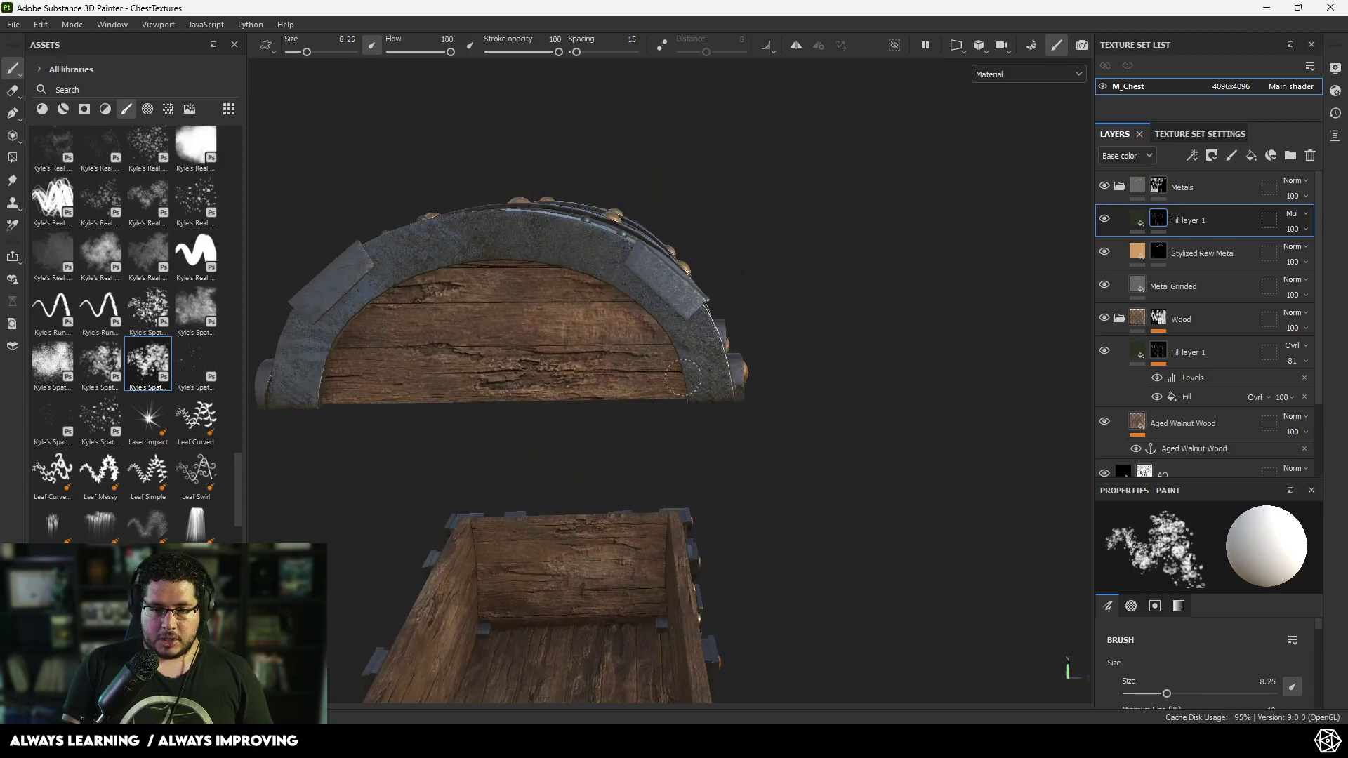
alt+drag(686, 379, 723, 426)
key(bracketright)
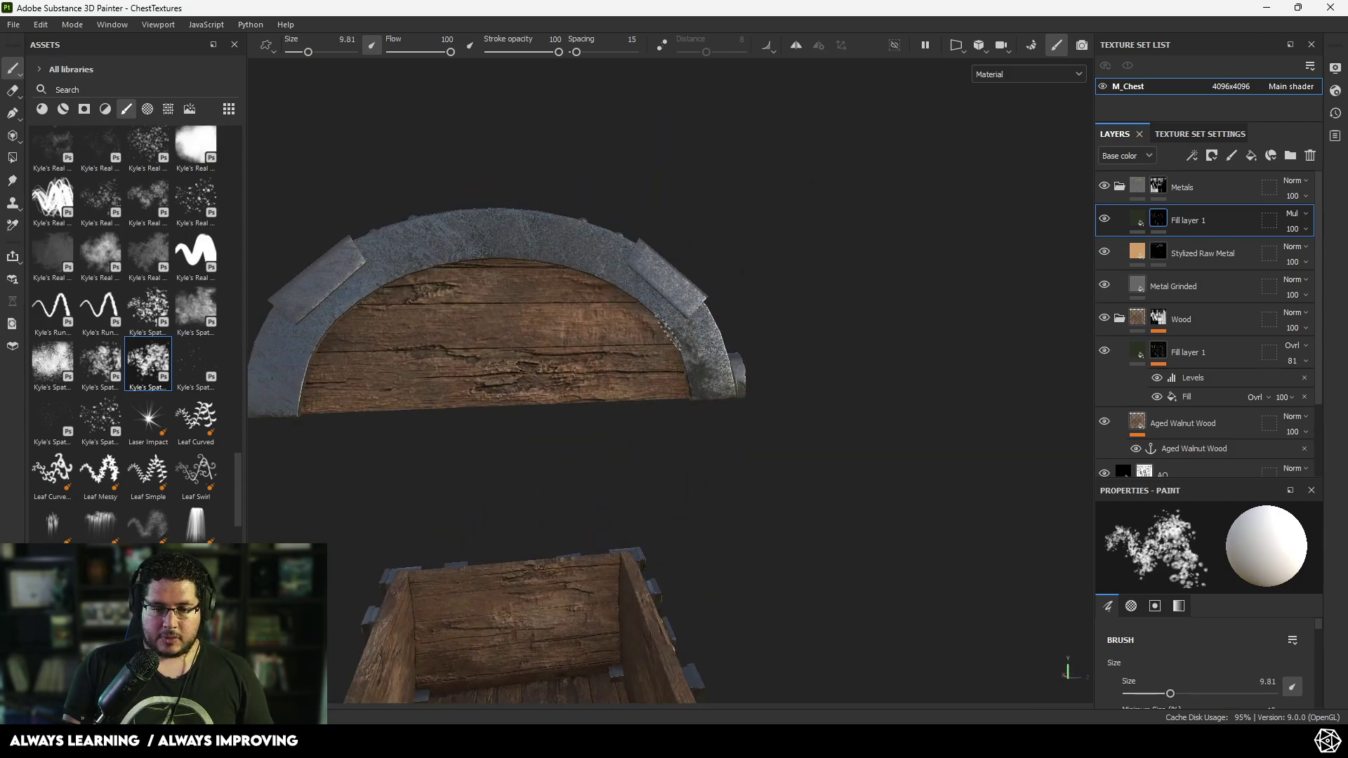
alt+drag(315, 319, 853, 357)
shift+right_drag(853, 357, 827, 347)
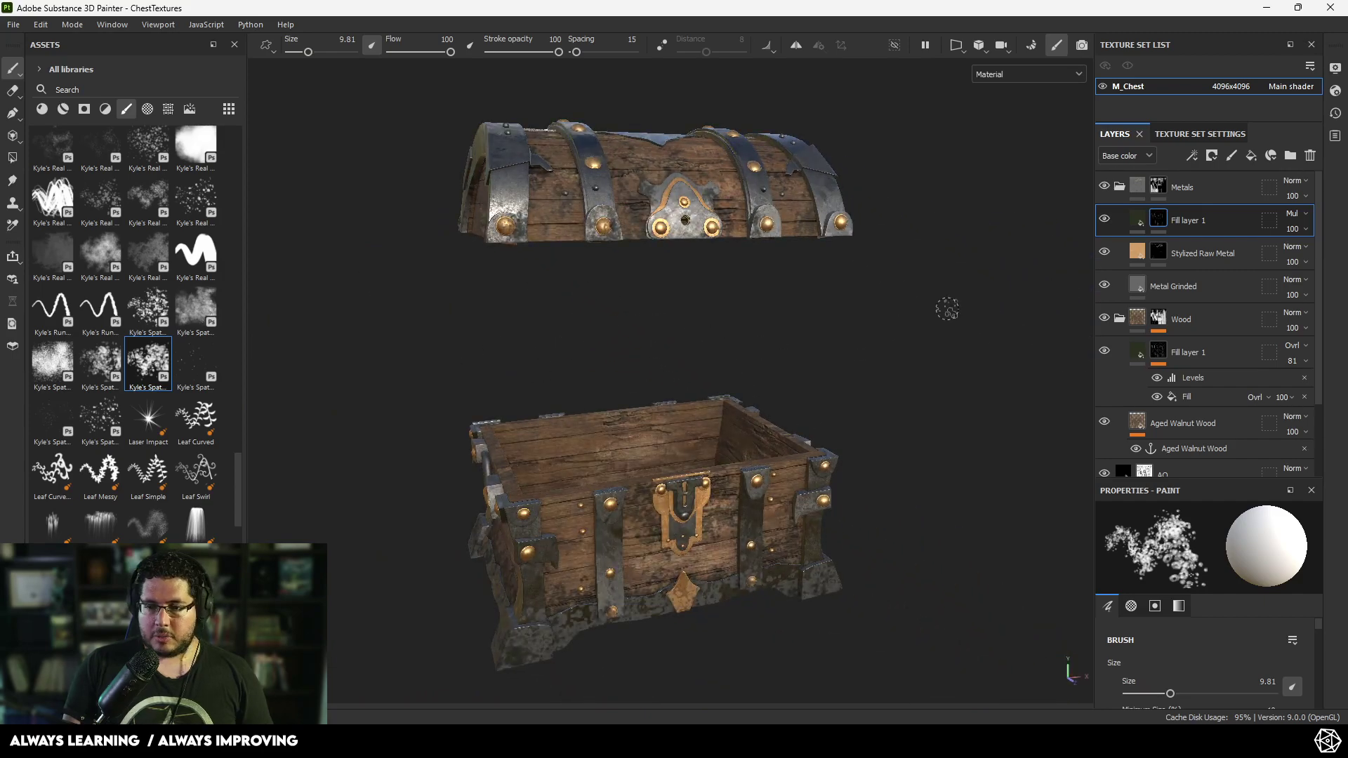
- Darken the Metal Grinded layer's color to 494949 and set its roughness to 0.61
click(1139, 289)
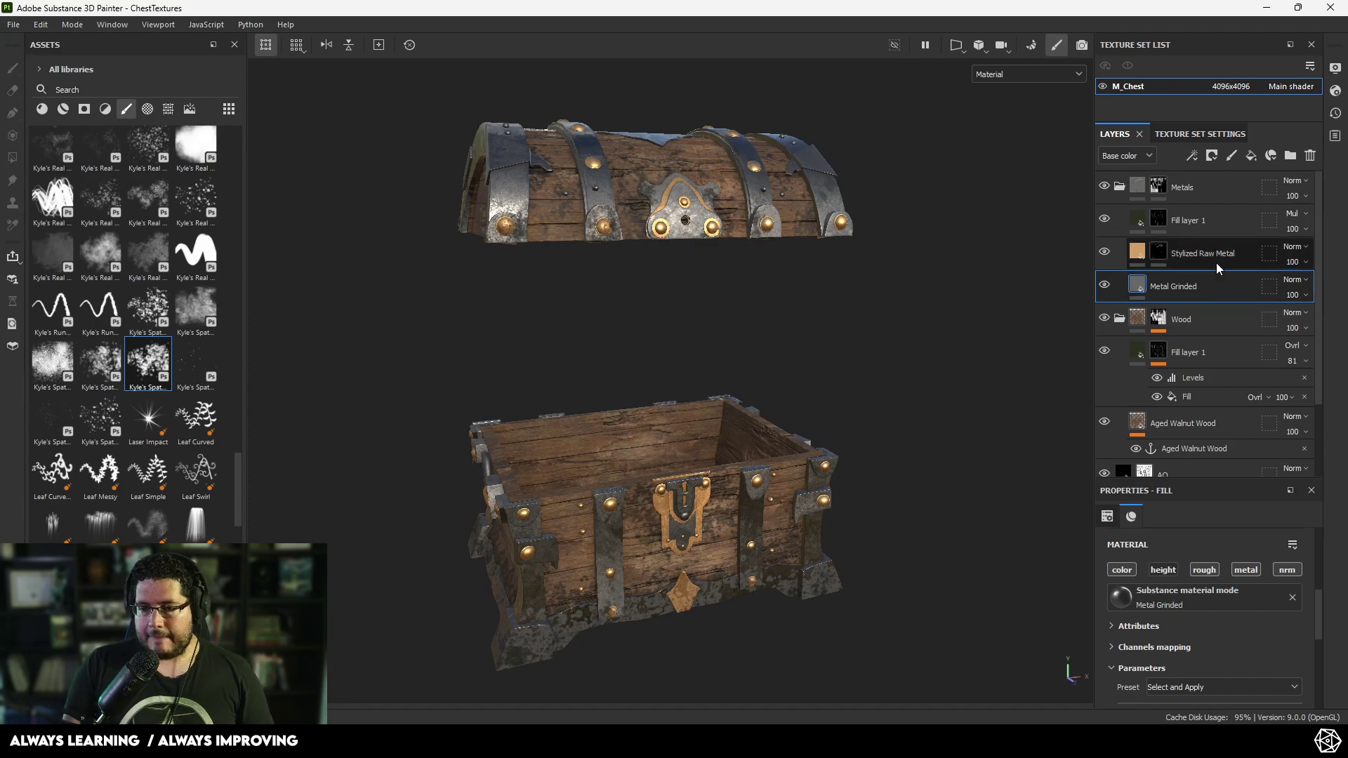
click(1104, 253)
click(1105, 253)
alt+drag(737, 361, 945, 374)
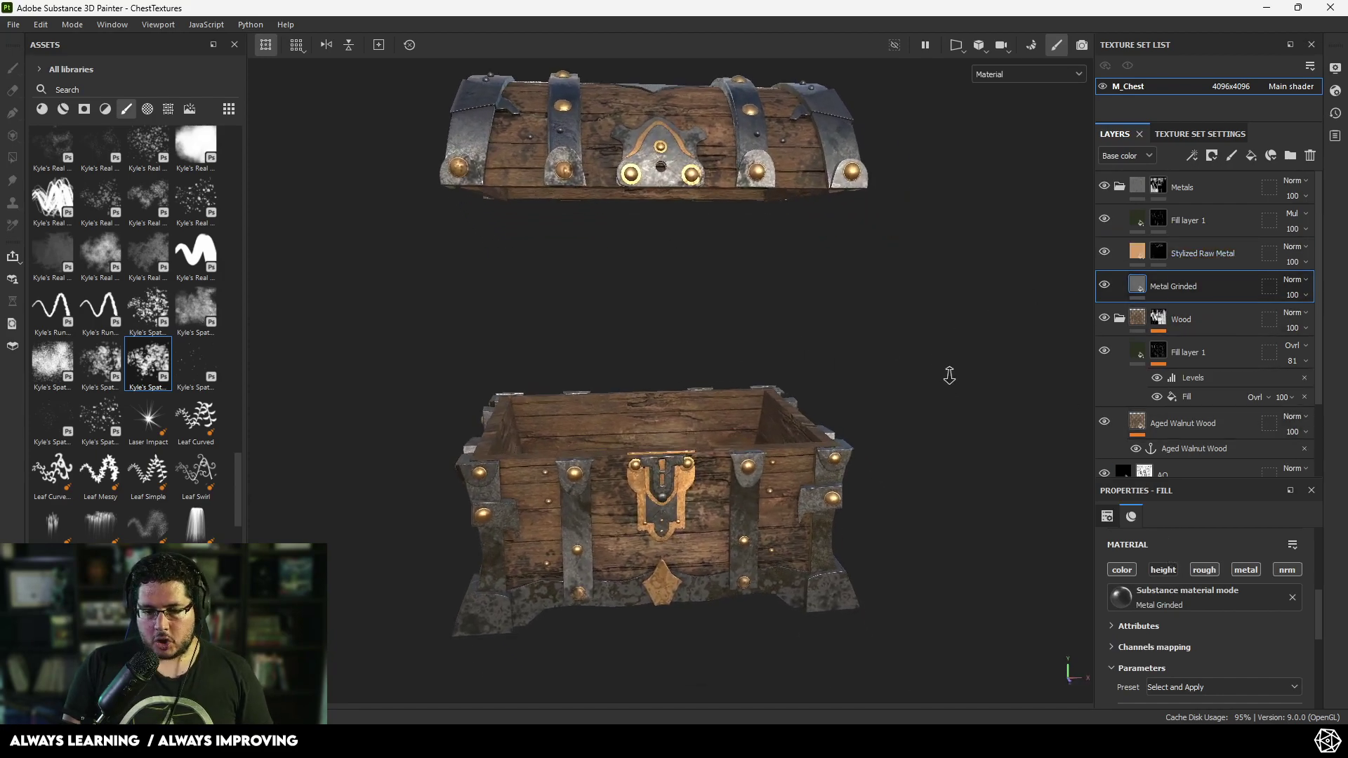
scroll(1194, 310, down, 3)
scroll(1176, 622, down, 5)
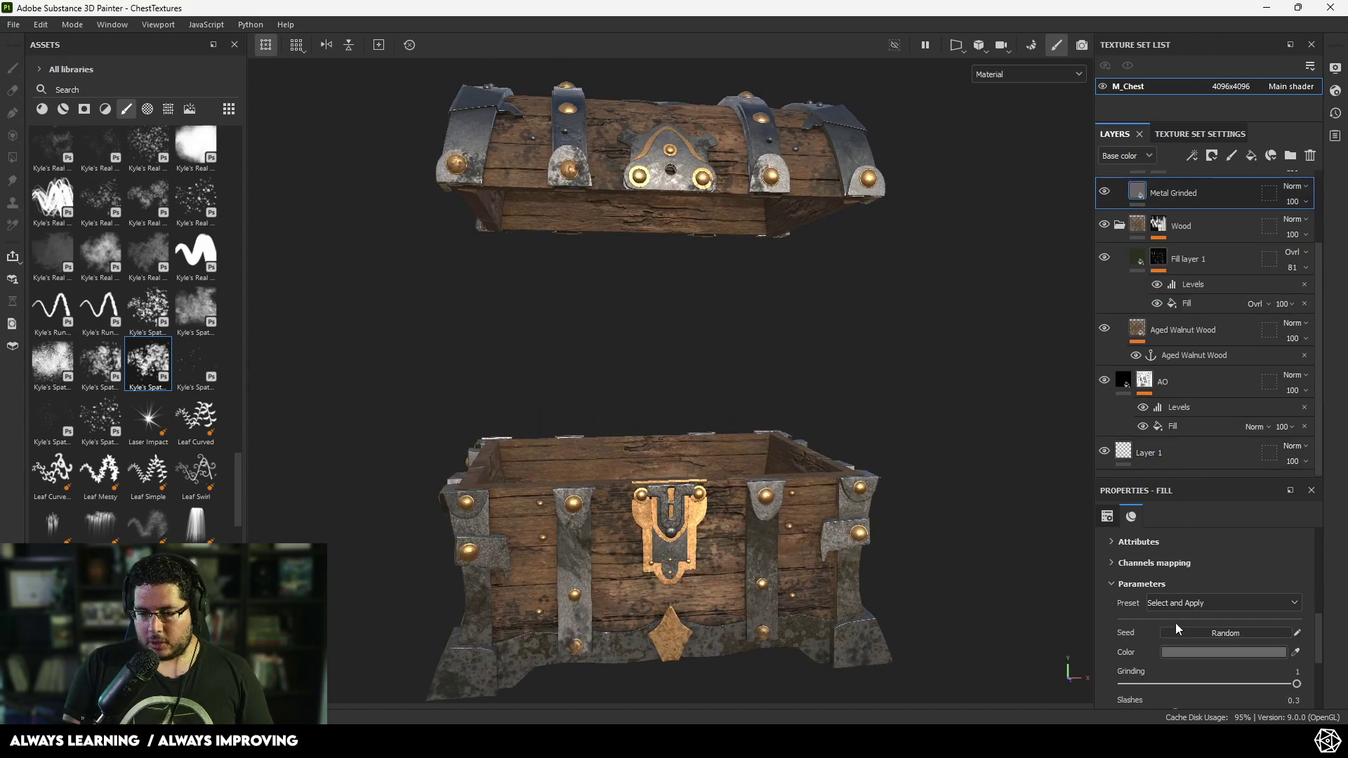
click(1196, 567)
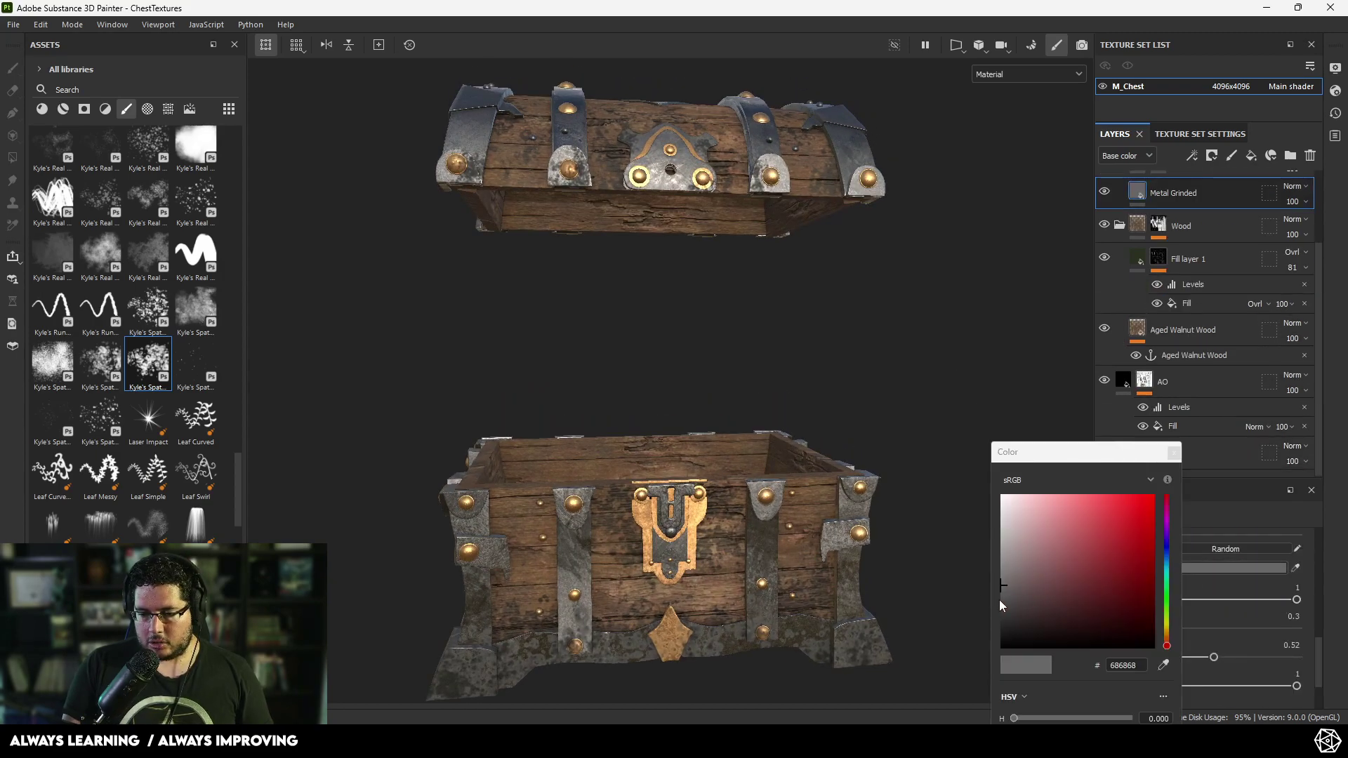
drag(1002, 588, 1000, 604)
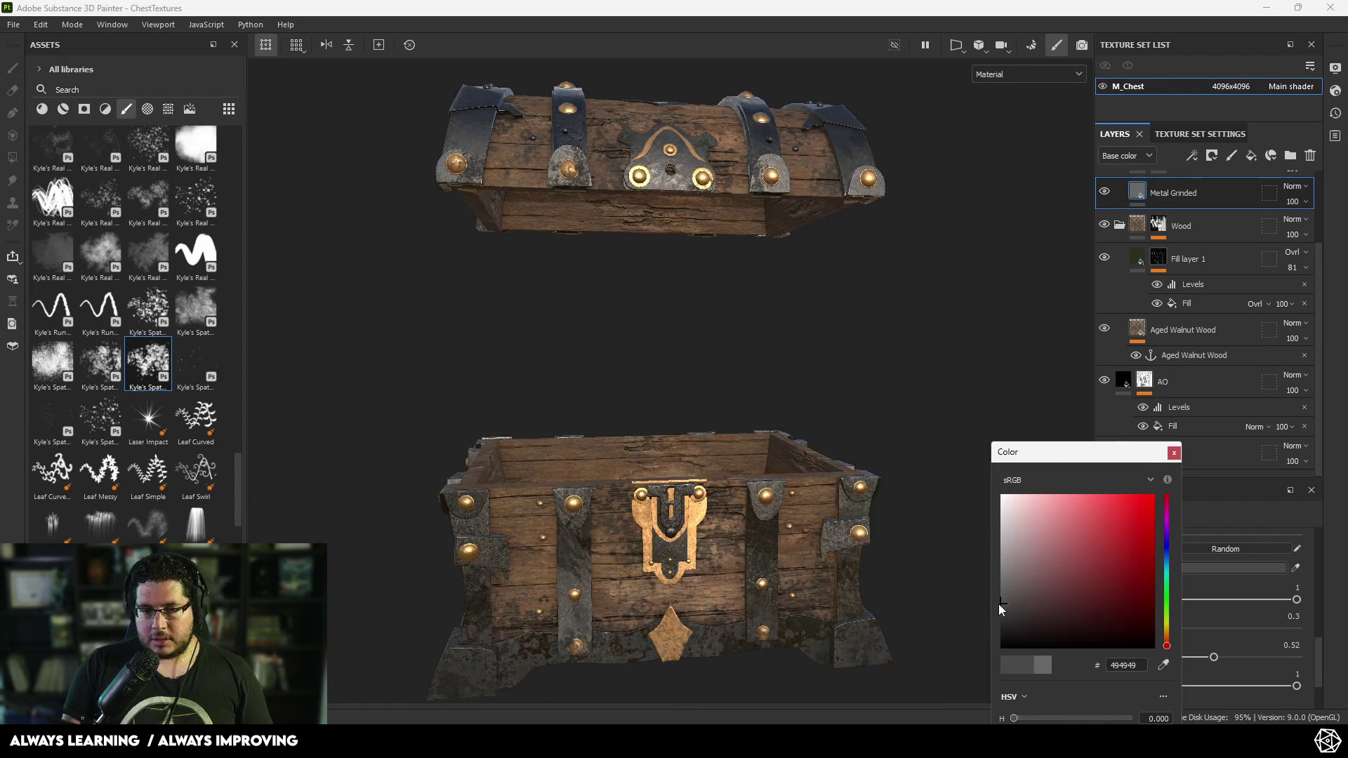
click(1173, 453)
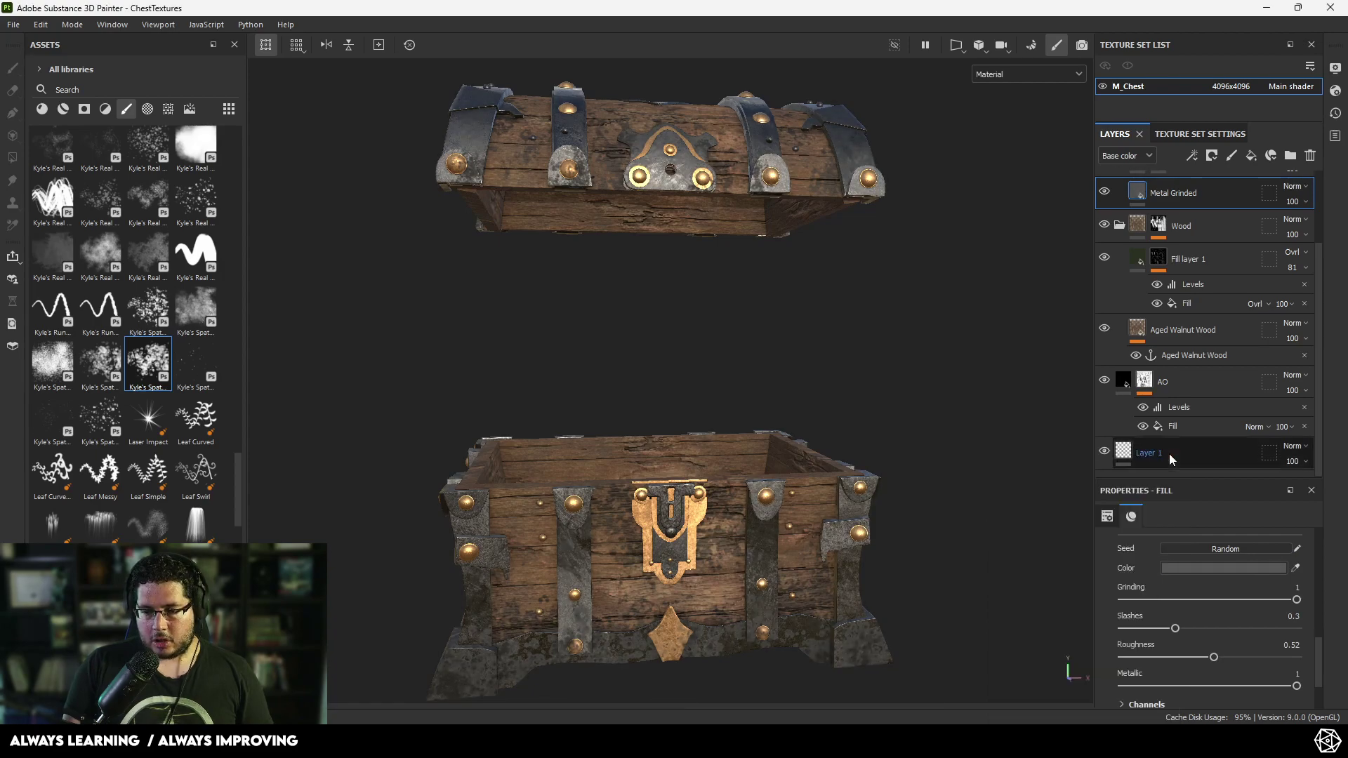
drag(1224, 655, 1235, 660)
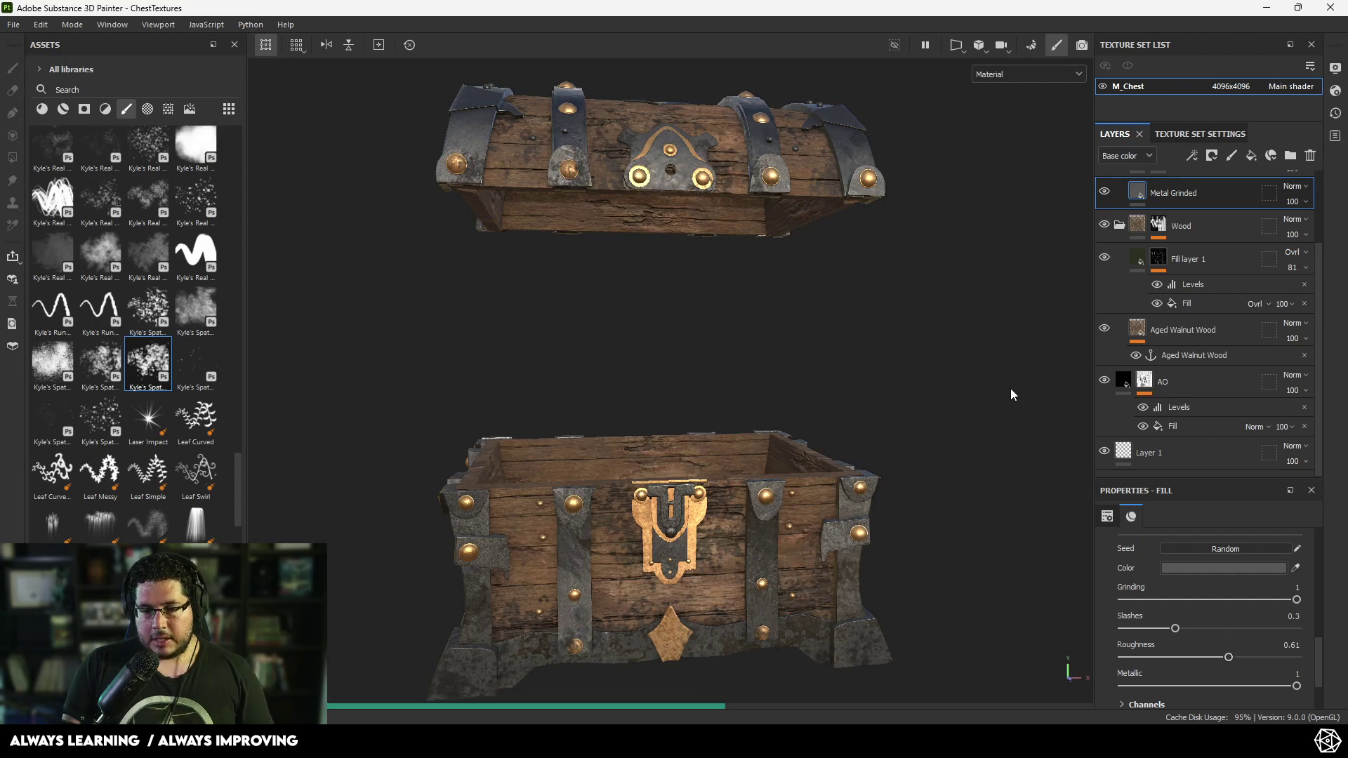
- Add a fill layer above the stain layer in the Metals folder with base color CECECE
scroll(1207, 255, up, 3)
click(1250, 156)
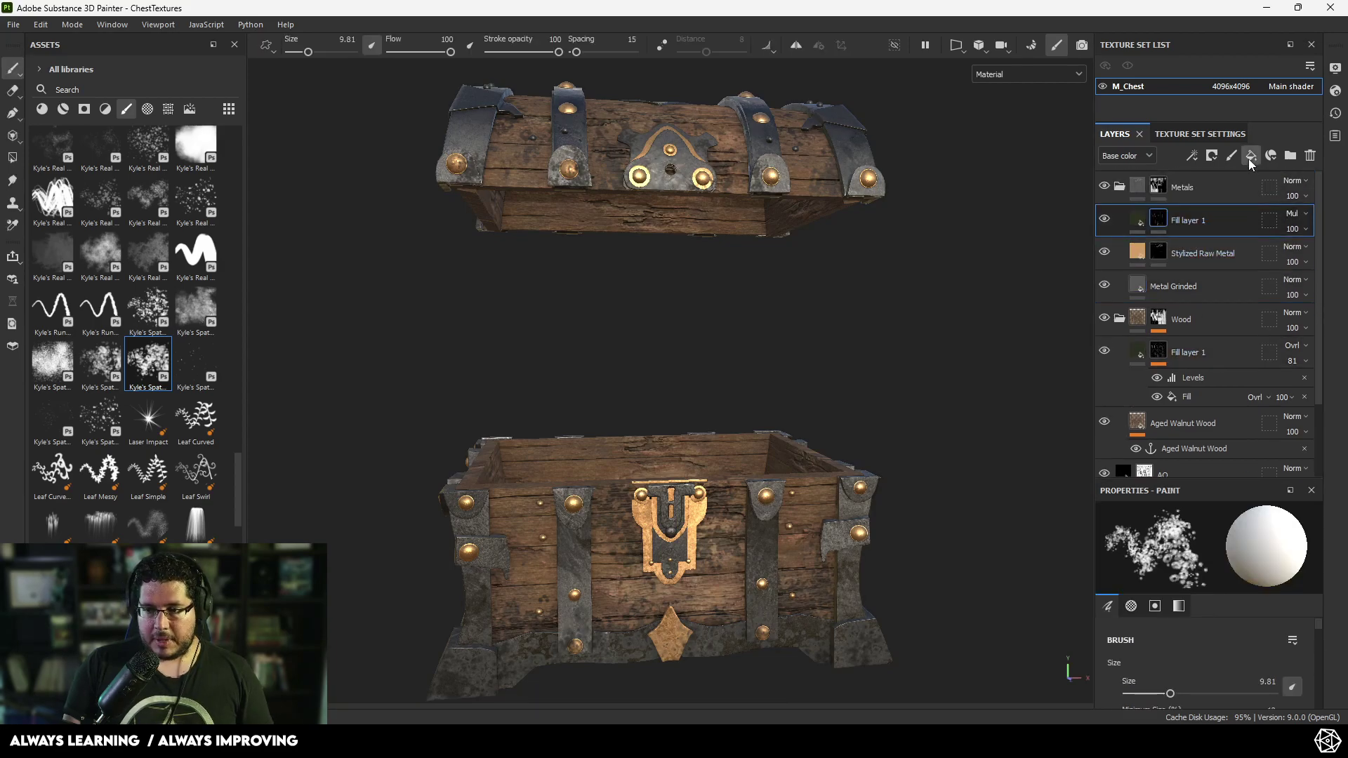
click(1159, 669)
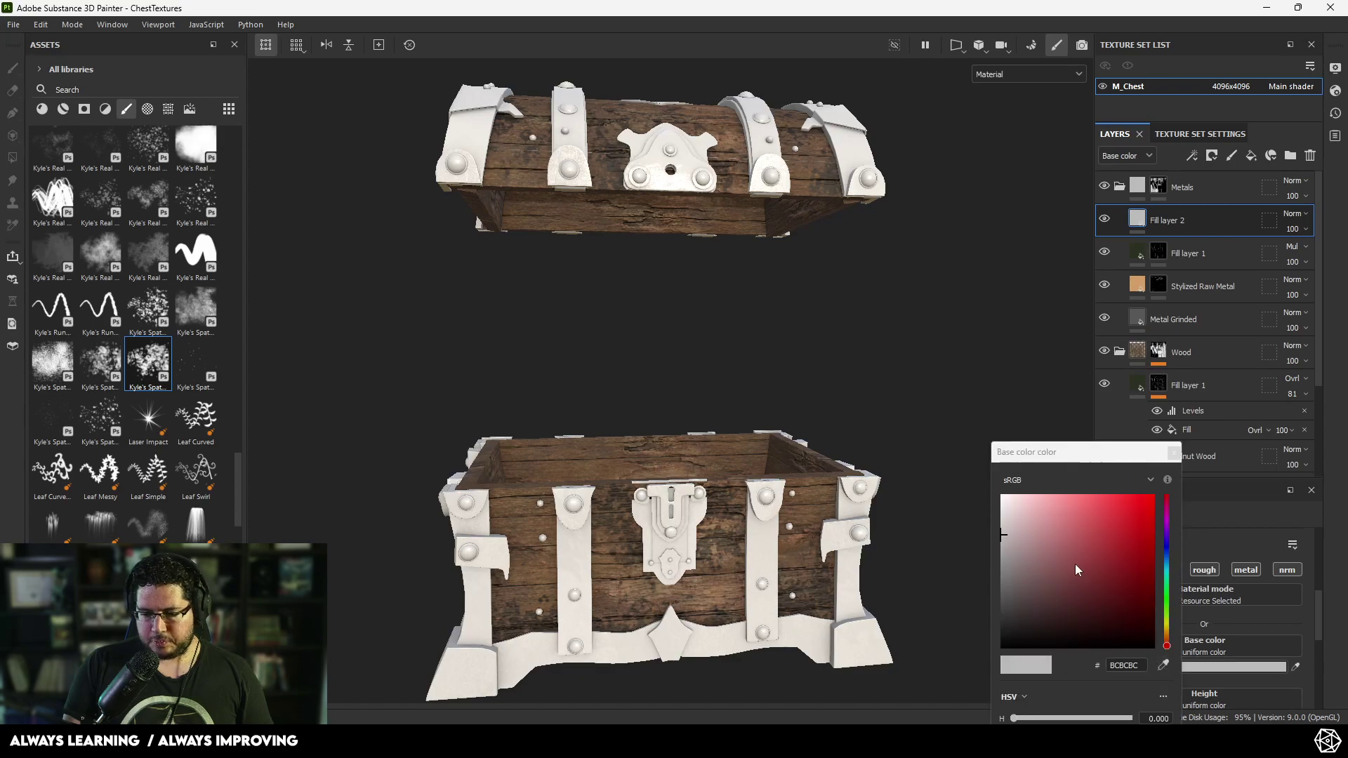
drag(1074, 562, 972, 522)
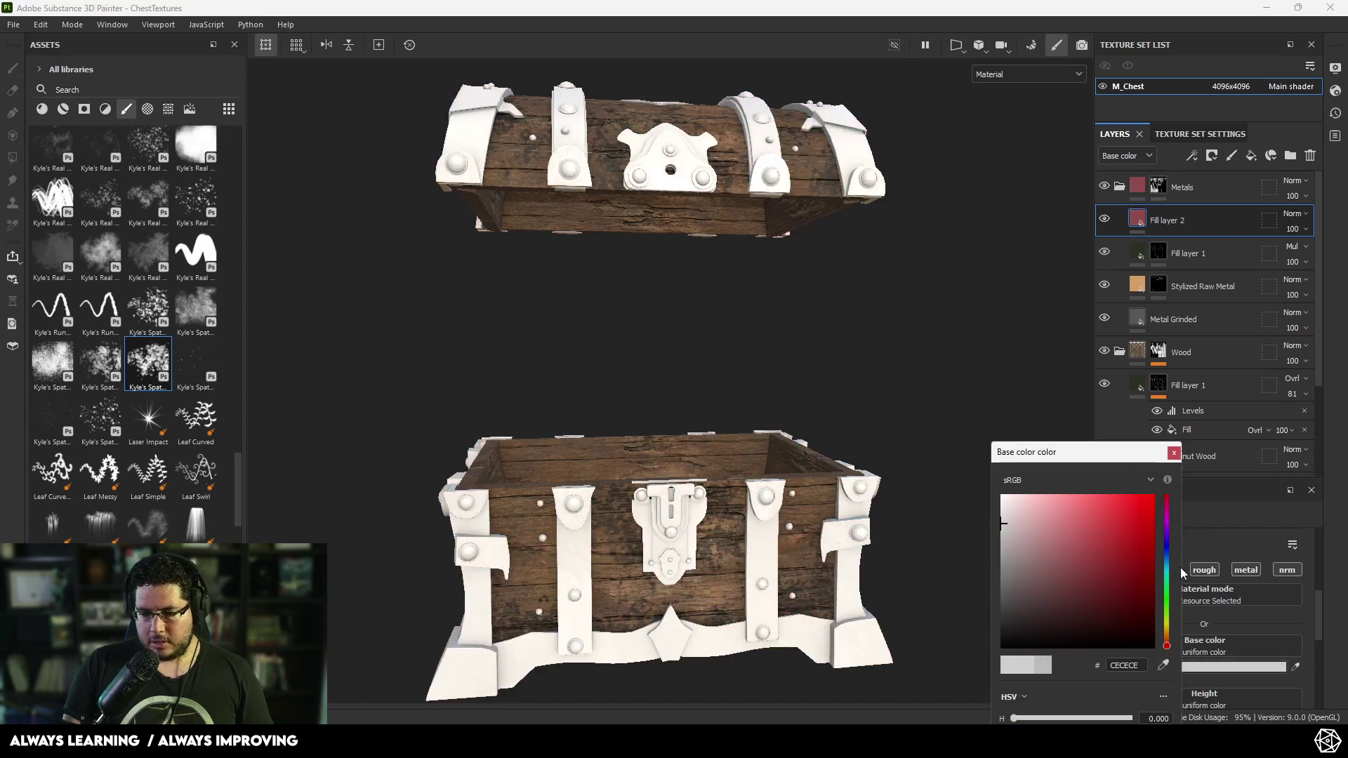
click(1174, 453)
- Set the new fill layer's Metallic value to 1
scroll(1169, 622, down, 3)
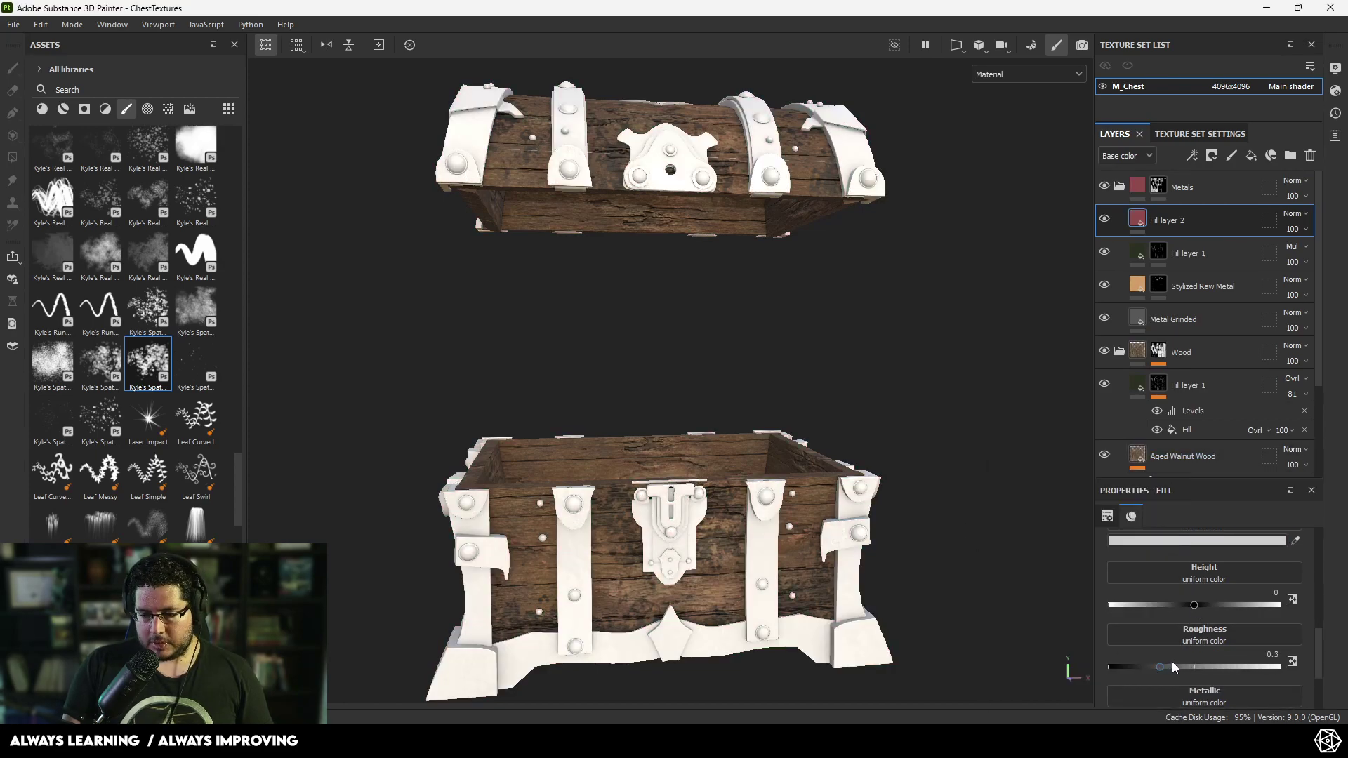
scroll(1145, 656, down, 2)
drag(1251, 650, 1330, 620)
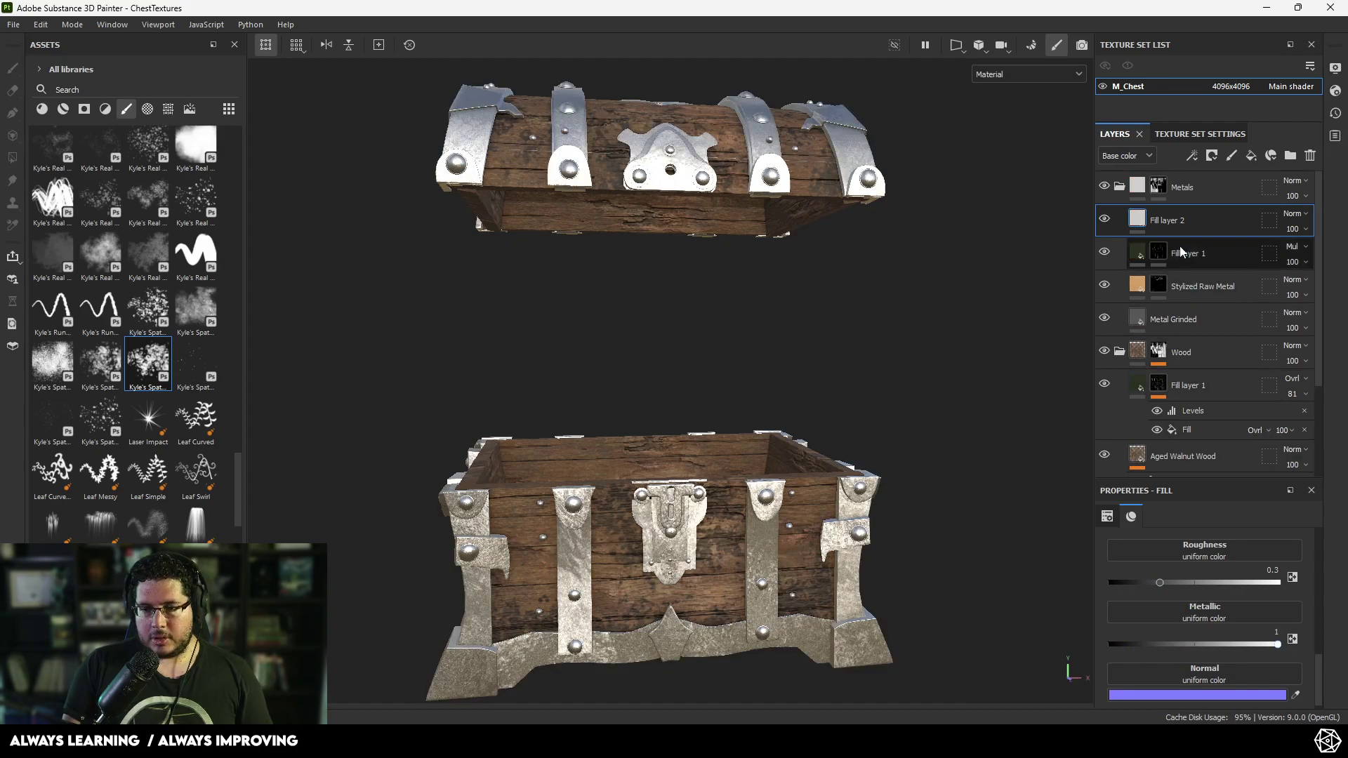
- Add a black mask with a Metal Edge Wear generator to Fill layer 2 in the Metals folder
right_click(1187, 222)
click(1187, 26)
right_click(1168, 216)
click(1203, 452)
click(1208, 552)
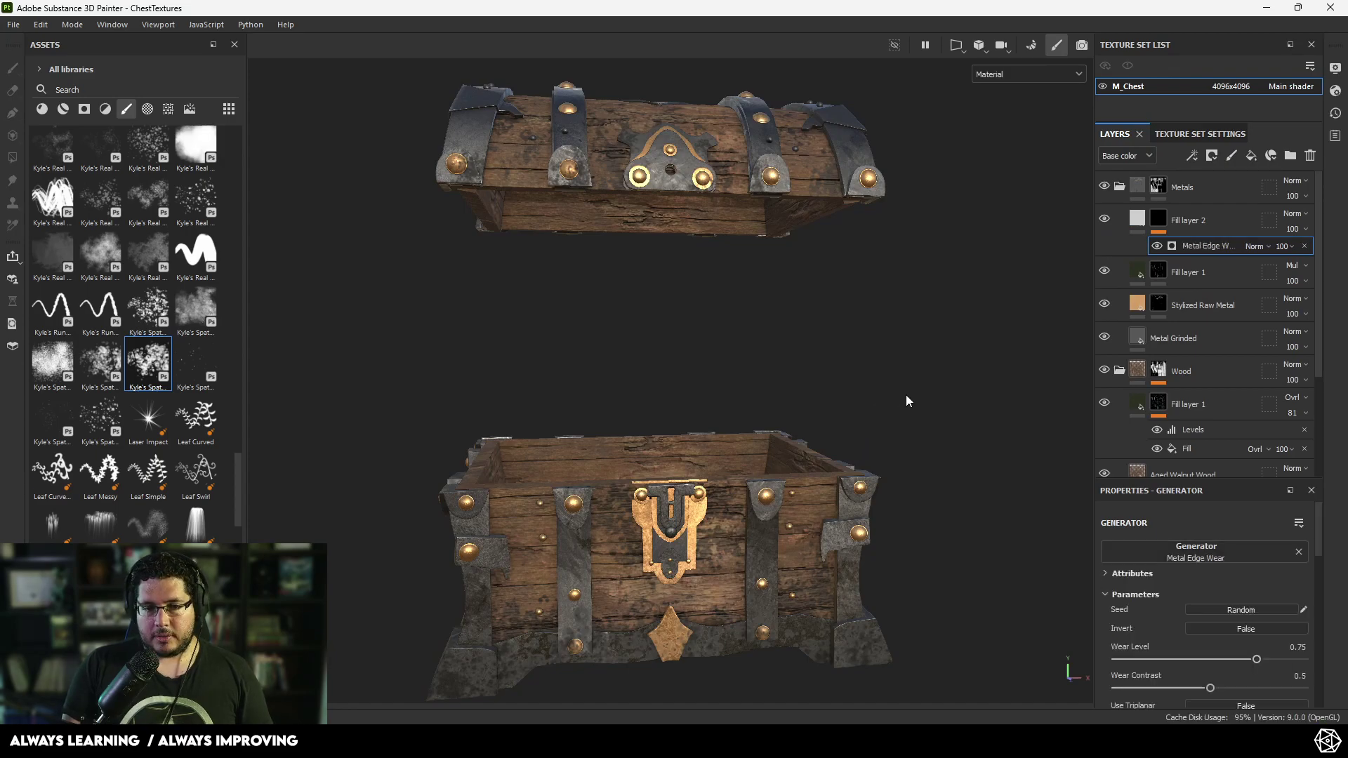
- Set the Height of Fill layer 2 to -0.0286 so the worn metal edges look slightly recessed
alt+drag(911, 396, 824, 452)
scroll(906, 310, up, 3)
alt+middle_drag(905, 309, 950, 436)
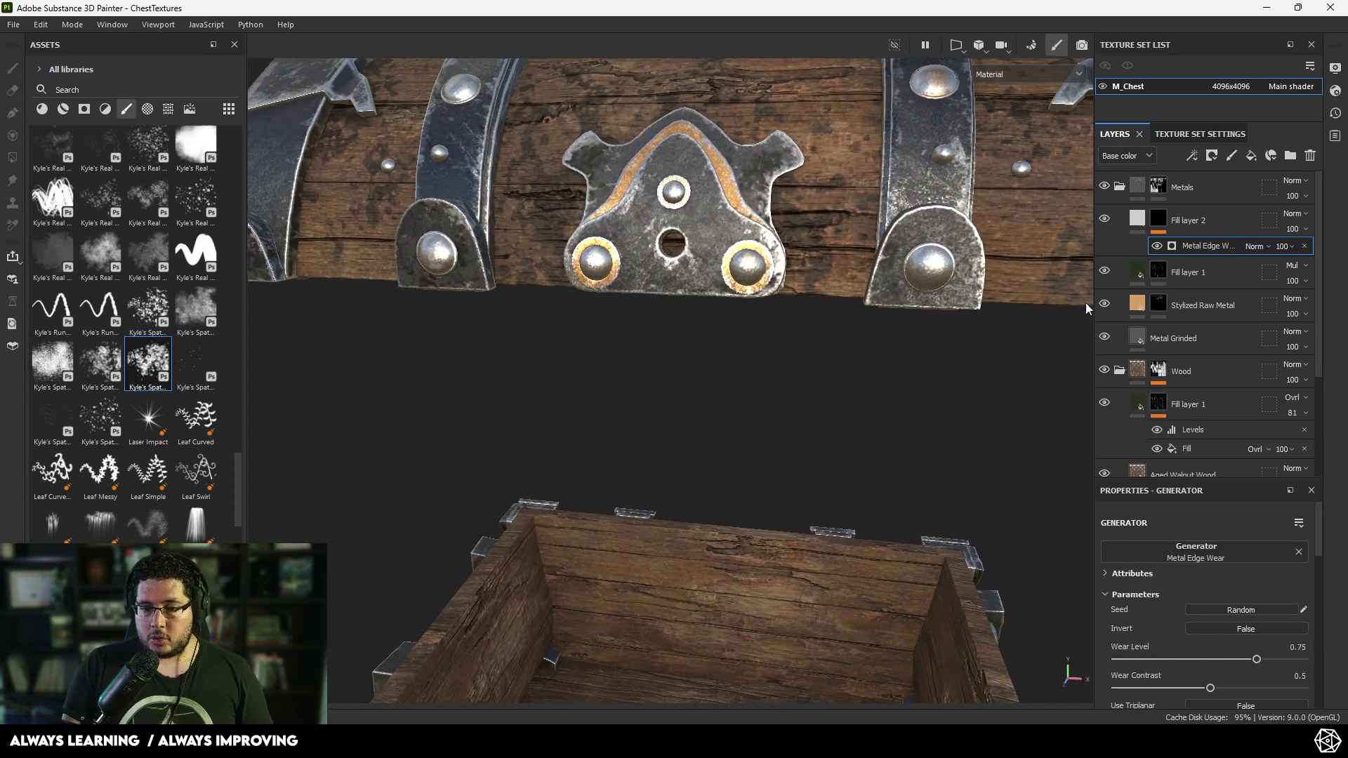
click(1137, 219)
scroll(1194, 635, up, 5)
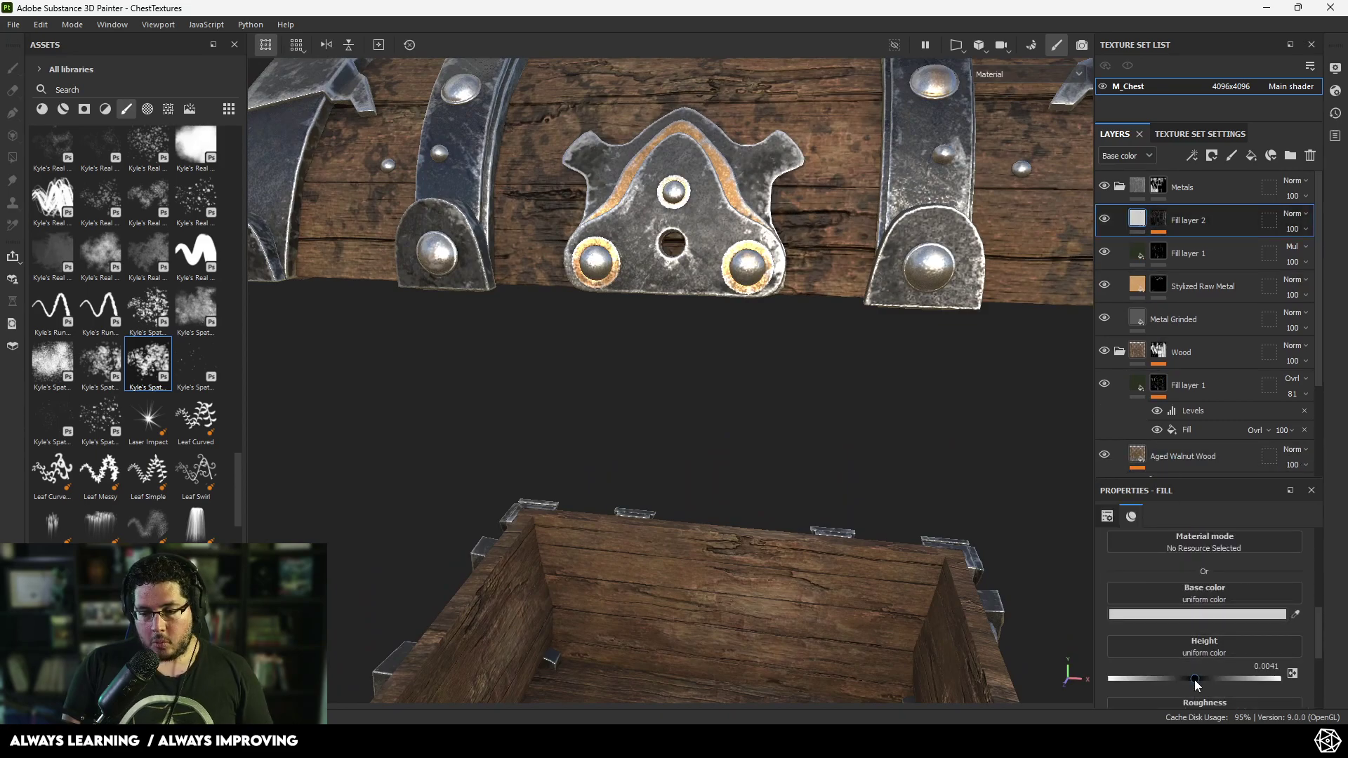
drag(1198, 686, 1191, 679)
- Change the base color blending mode of Fill layer 2 to Linear dodge (Add)
alt+drag(952, 491, 958, 414)
scroll(843, 435, down, 3)
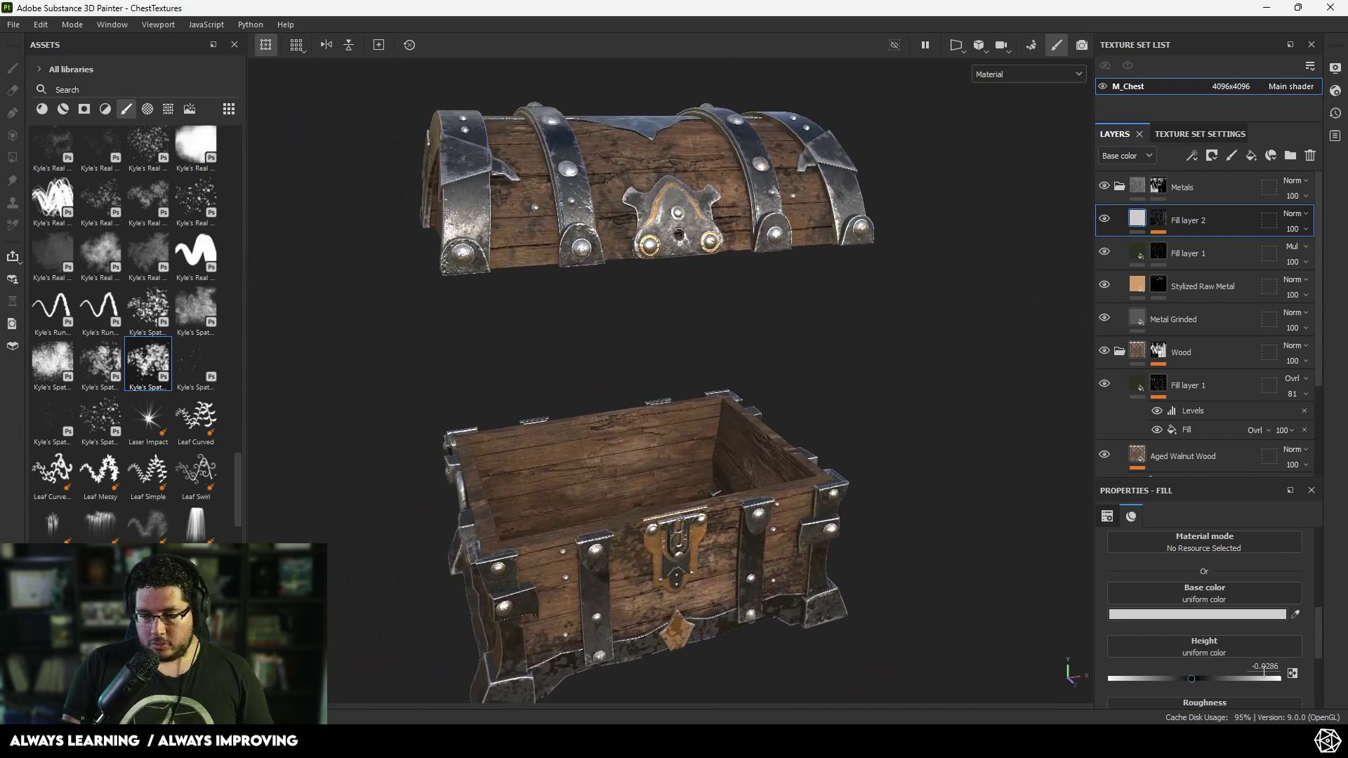
alt+drag(773, 385, 881, 355)
scroll(880, 356, up, 3)
click(1296, 214)
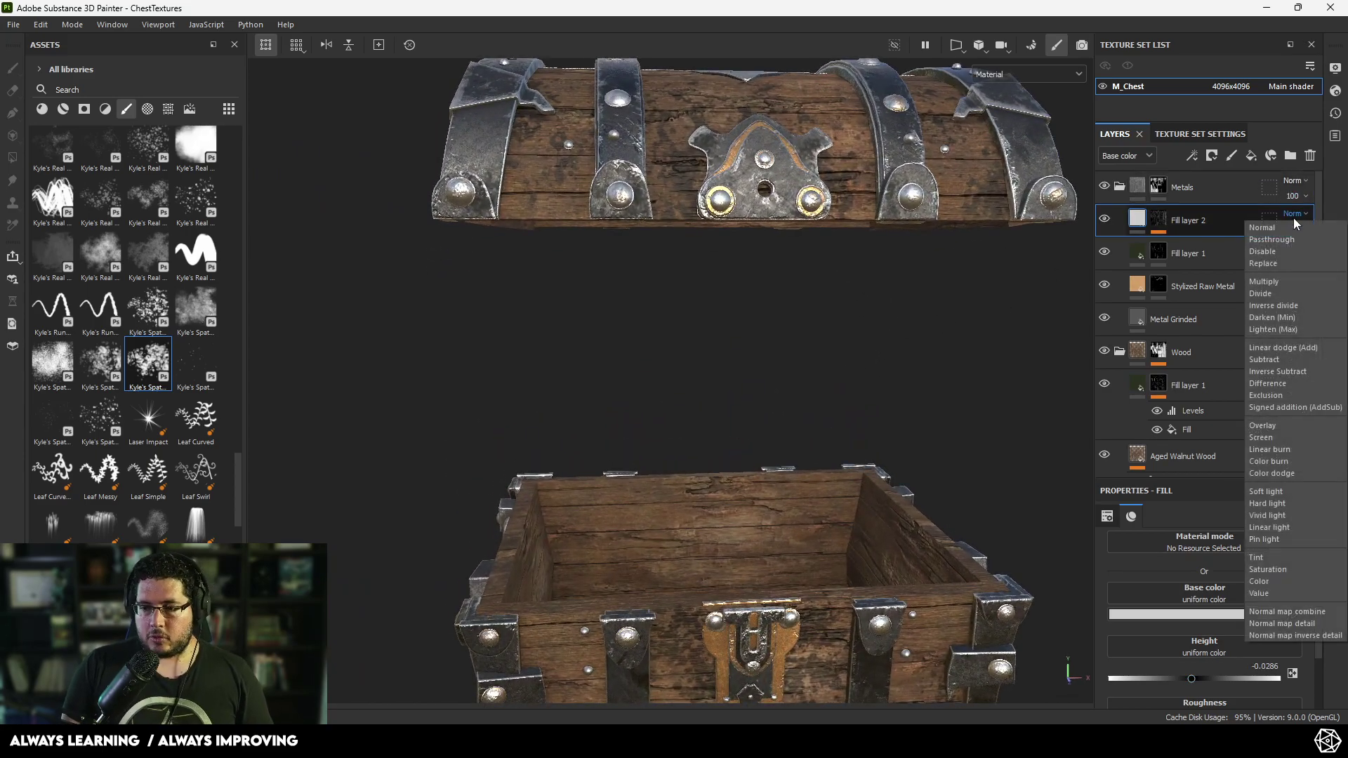
click(1308, 345)
- Add a fill using the Clouds 2 texture to the mask of Fill layer 2, above the edge wear generator
alt+drag(963, 316, 914, 313)
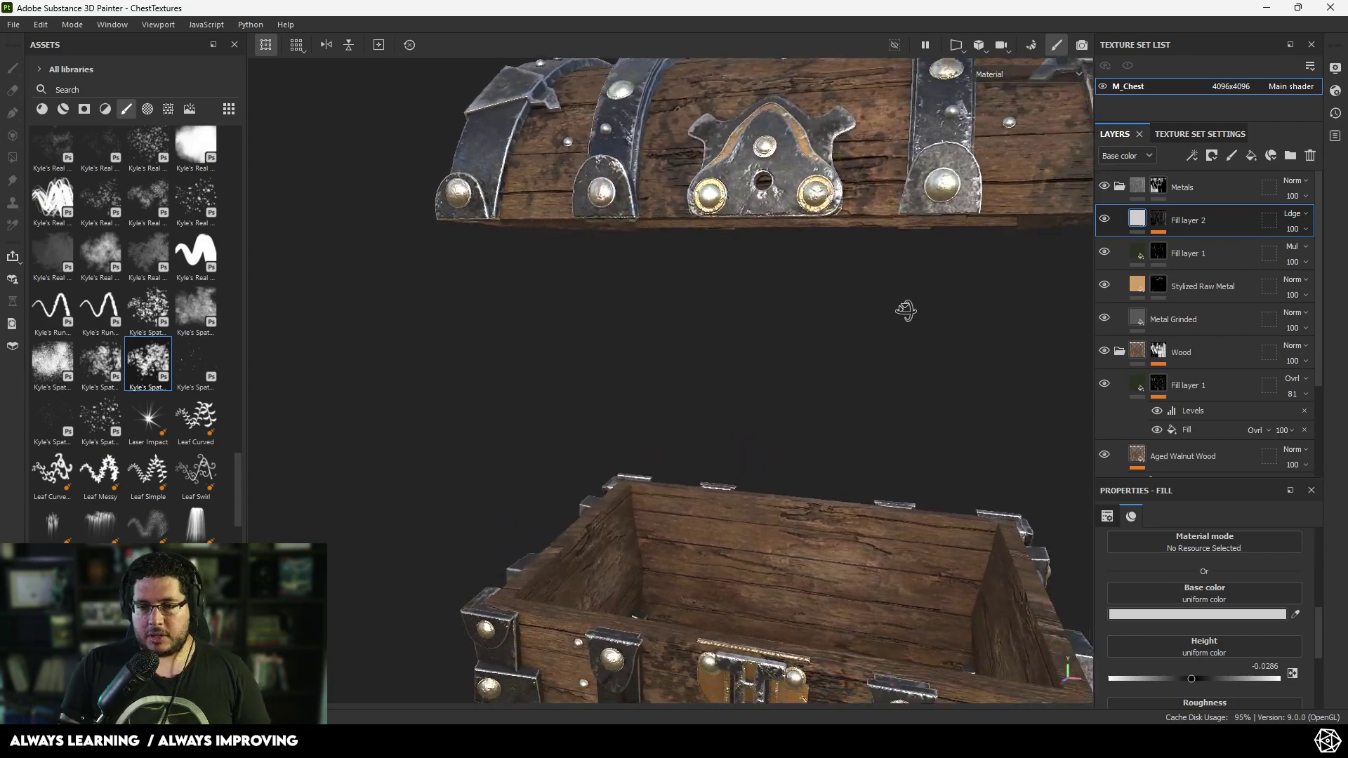
scroll(710, 267, down, 3)
alt+middle_drag(710, 269, 730, 321)
scroll(731, 321, up, 2)
right_click(1158, 222)
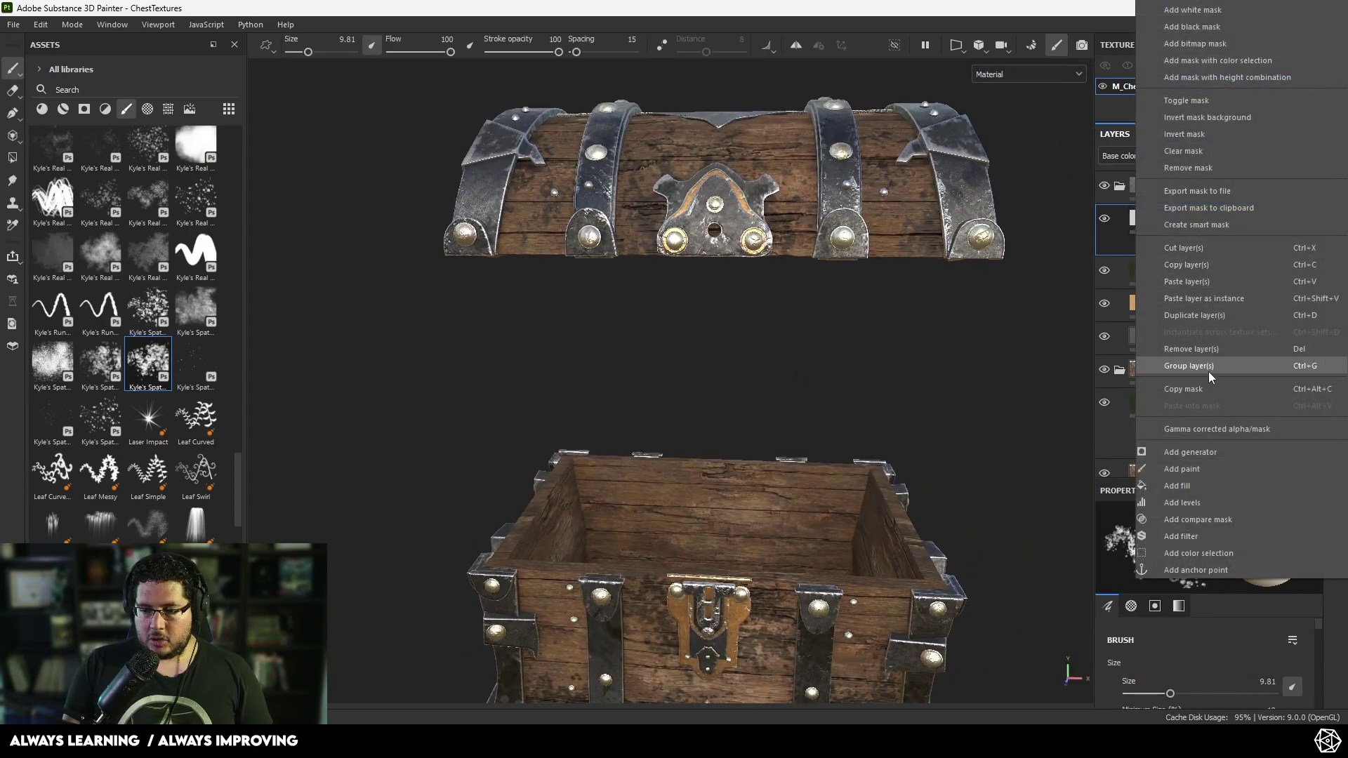
click(1187, 484)
click(1192, 566)
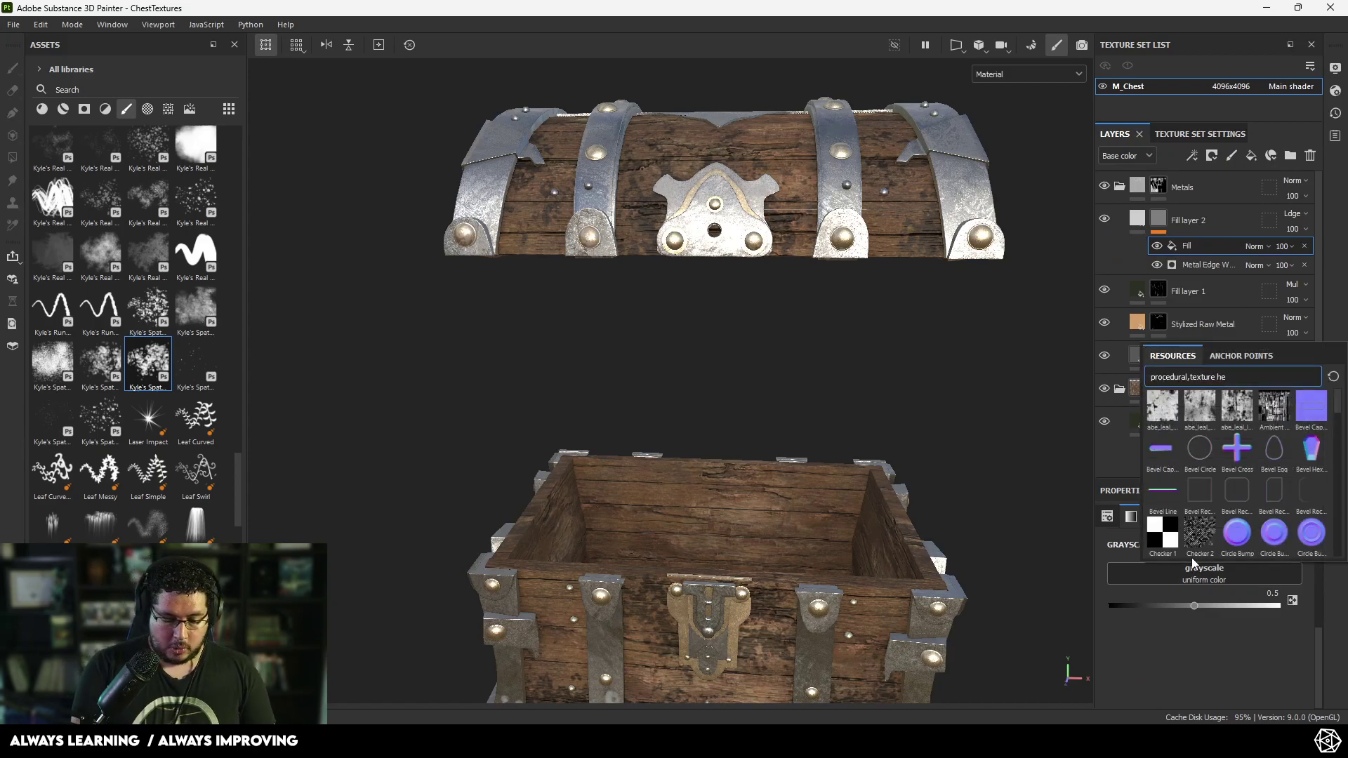
key(BackSpace)
key(BackSpace)
text(cloud)
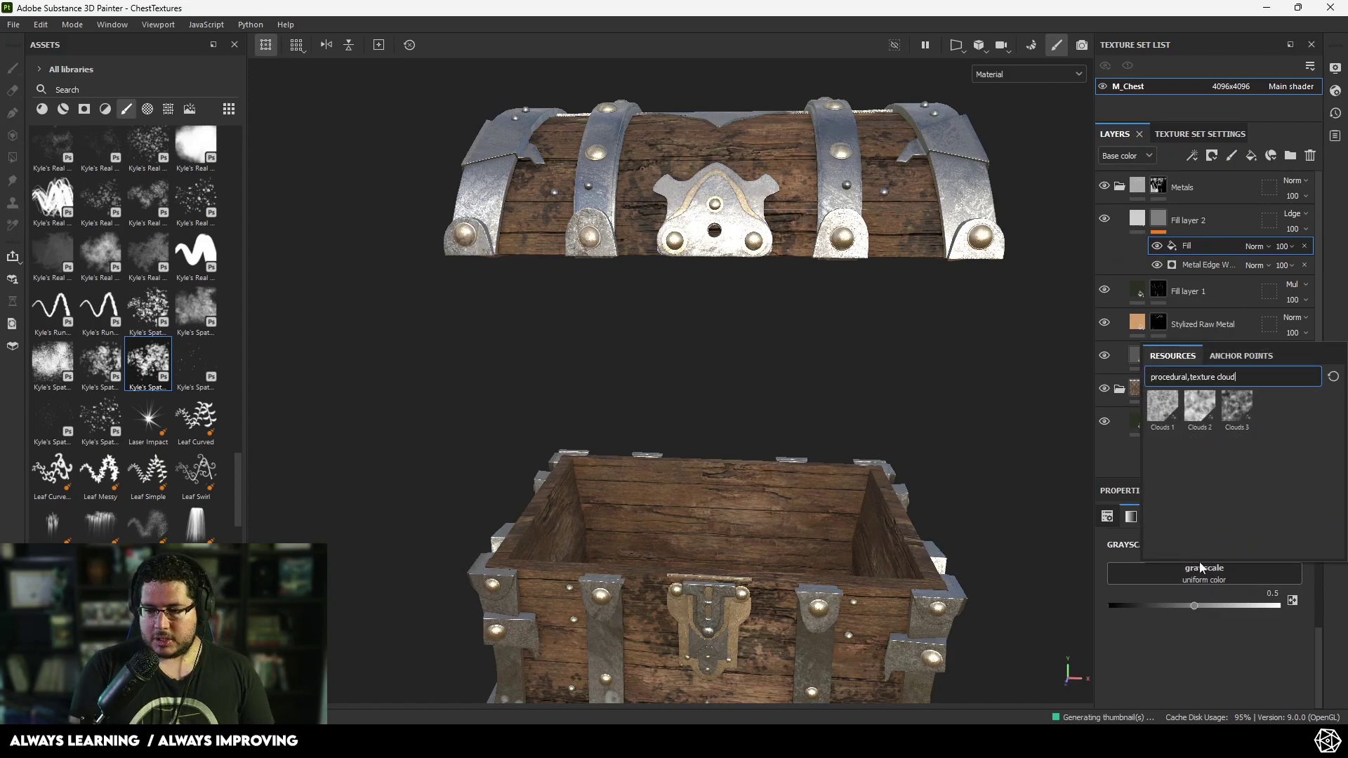
click(1198, 407)
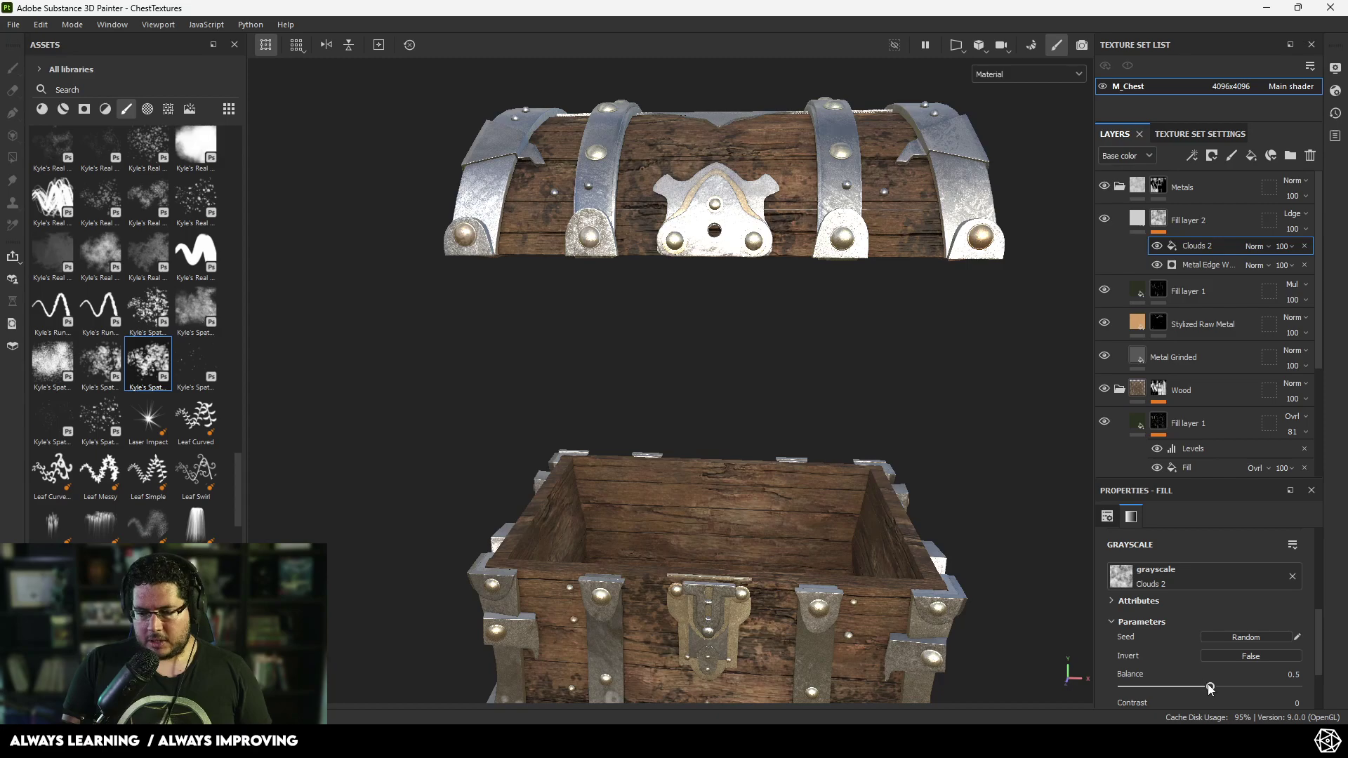
- Set the Clouds 2 fill's balance to 0.74 and contrast to 0.57, and blend it with Multiply
scroll(1143, 633, up, 2)
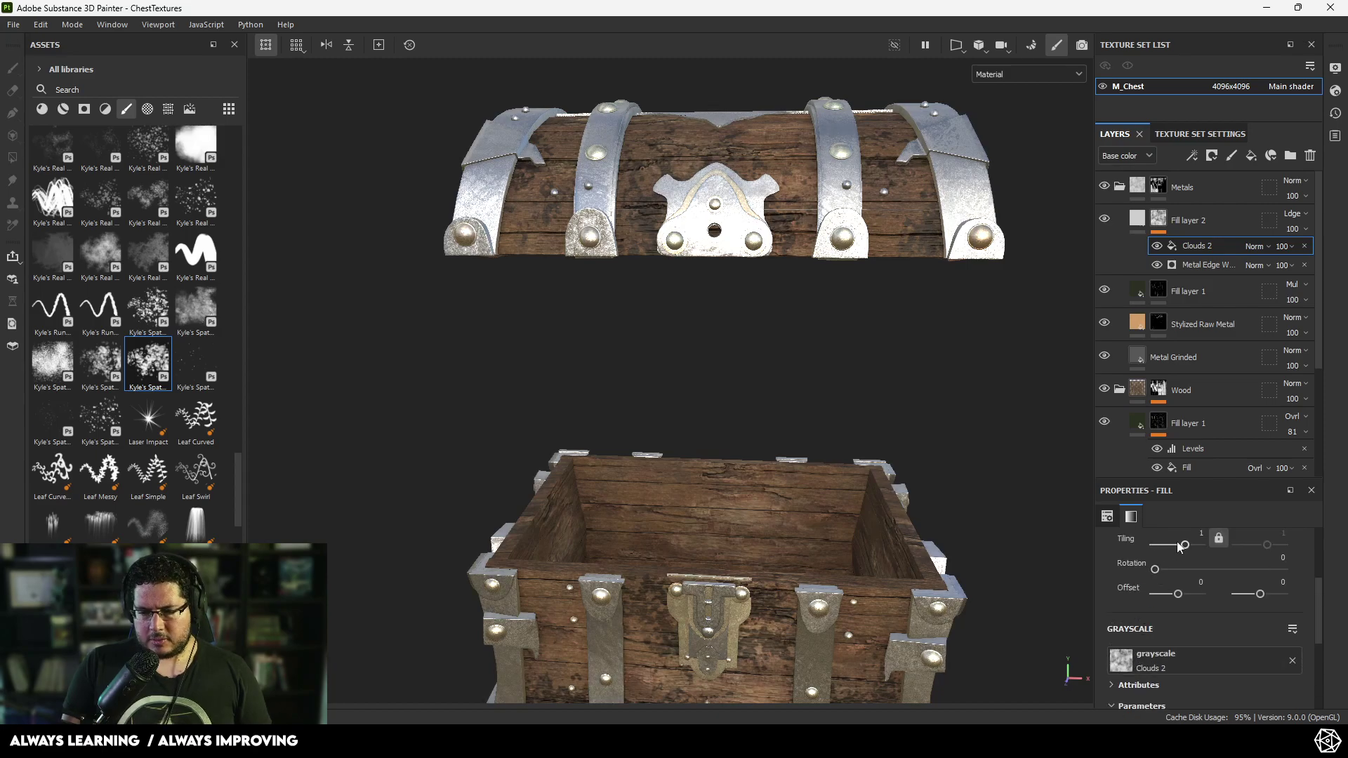
scroll(1187, 632, down, 2)
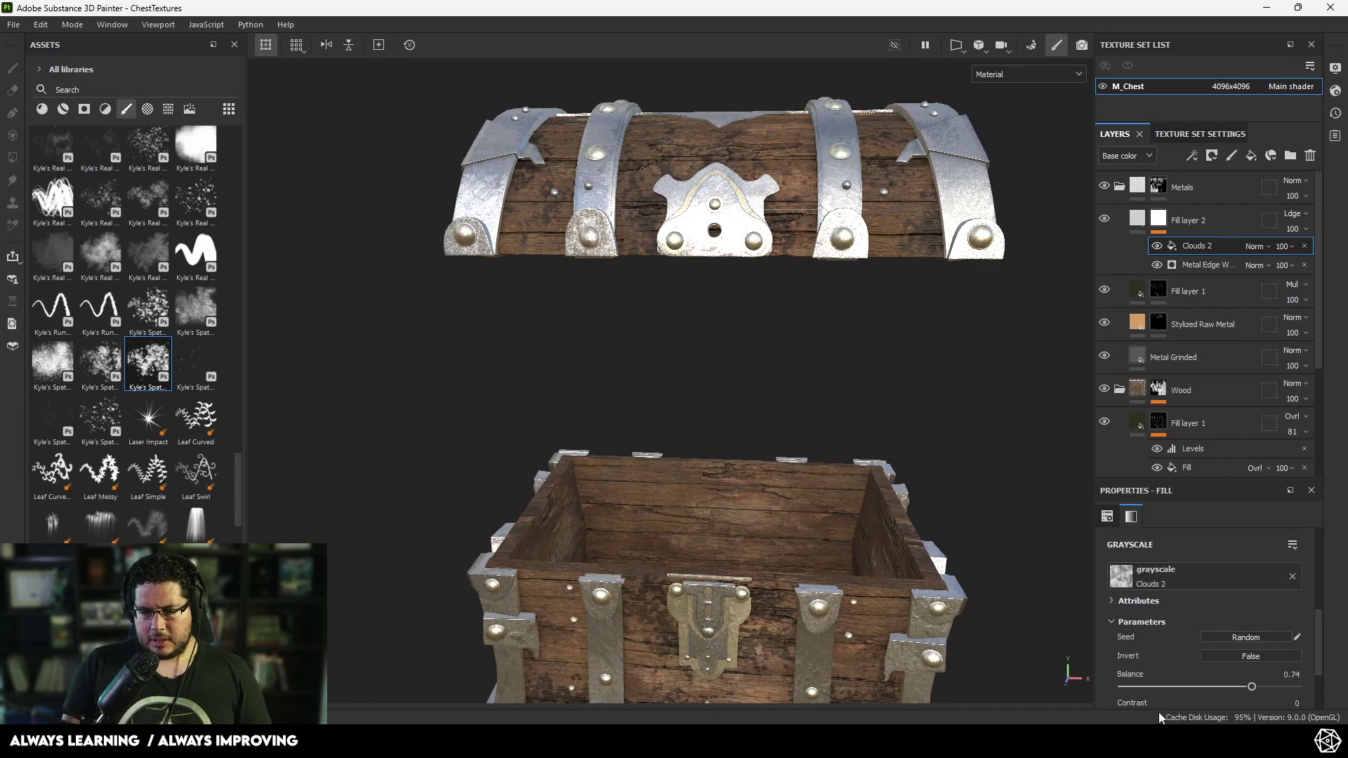
scroll(1144, 667, down, 2)
drag(1253, 615, 1223, 625)
click(1257, 246)
click(1269, 320)
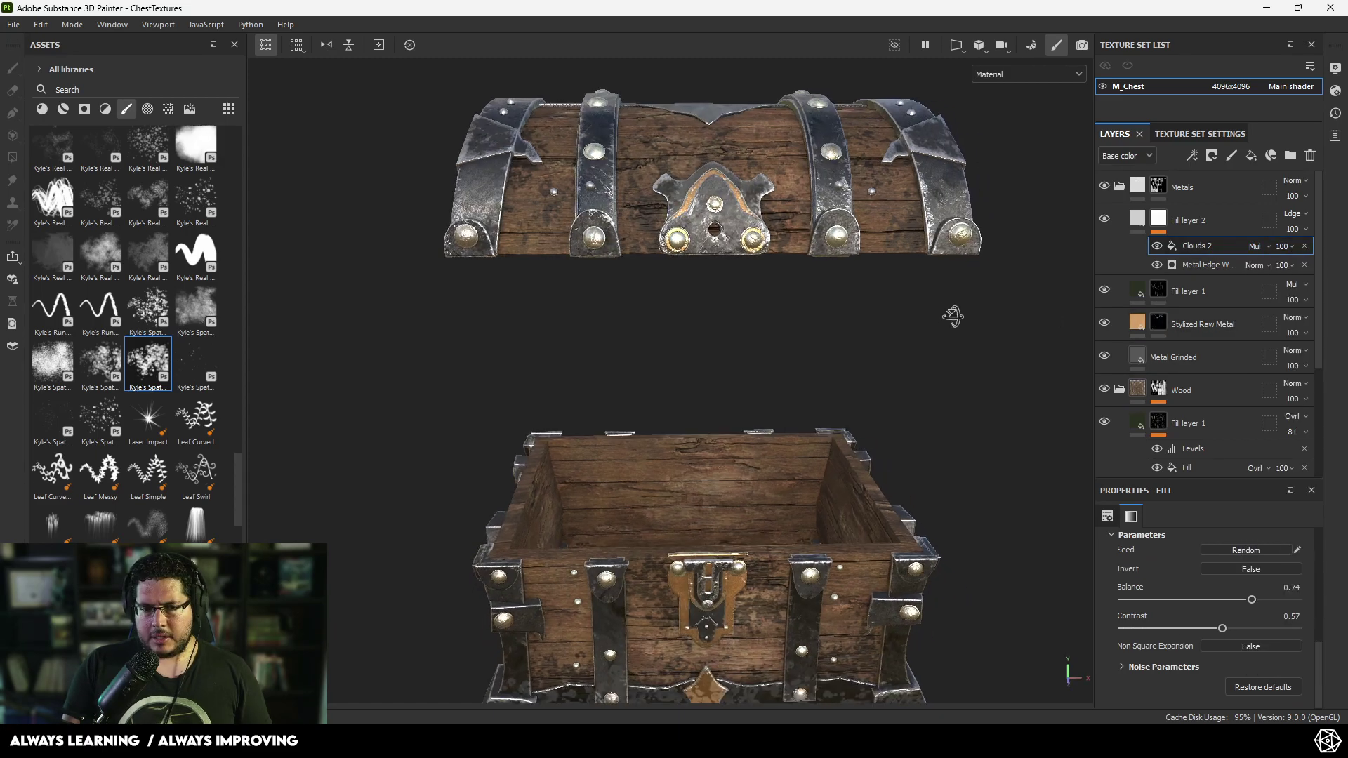
click(1157, 247)
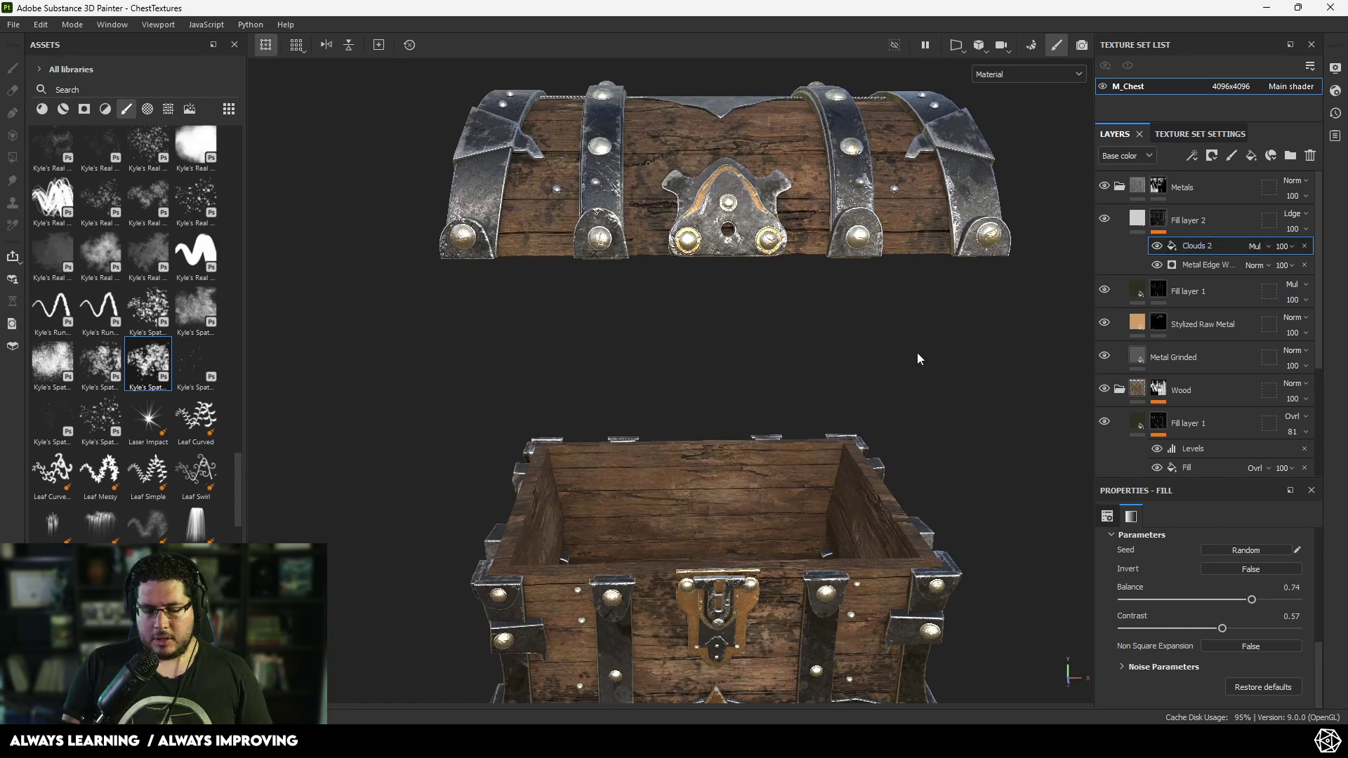
- Lower the Clouds 2 balance to 0.24 while viewing the mask, and return to the material view
key(c)
alt+drag(883, 380, 908, 361)
alt+middle_drag(921, 416, 906, 354)
alt+right_drag(906, 355, 813, 405)
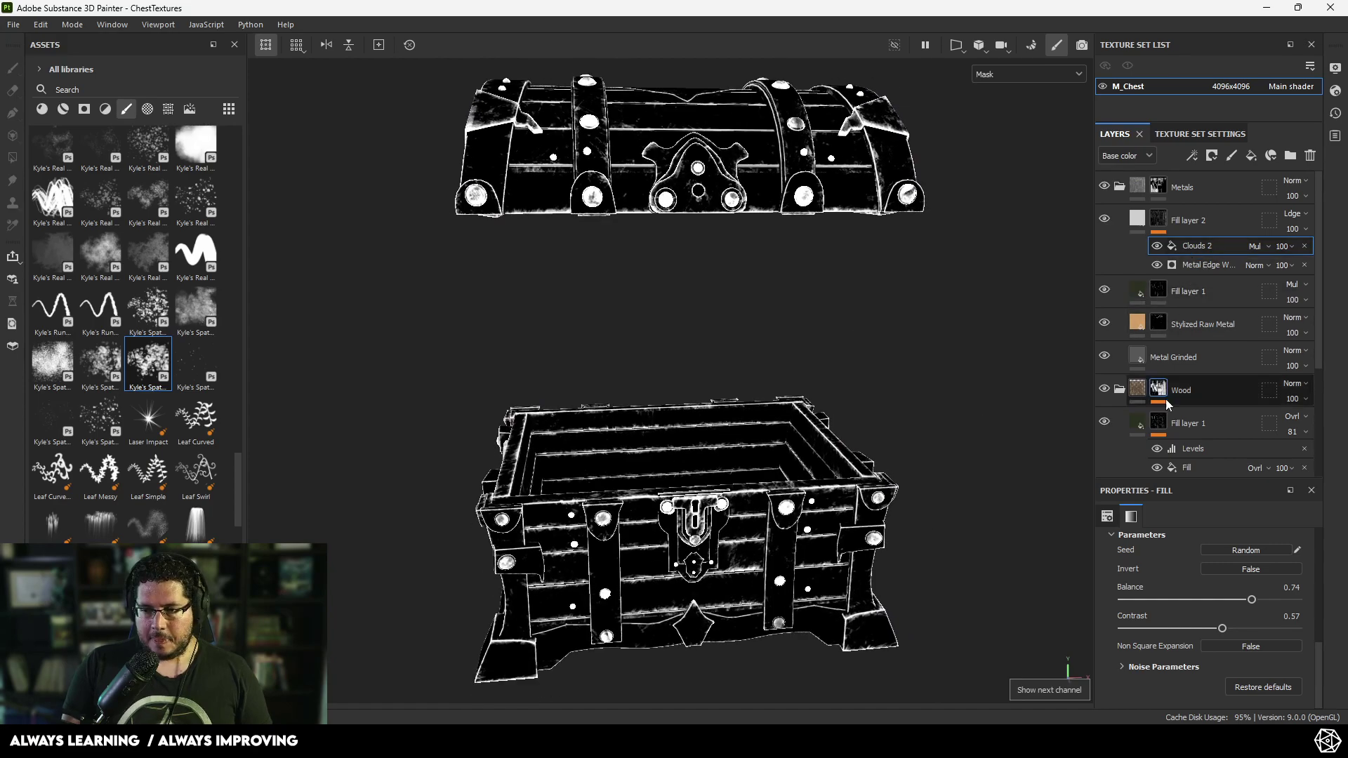
drag(1245, 603, 1164, 607)
key(m)
- Add a new fill layer above the stain layer in the Wood folder
alt+drag(871, 419, 829, 441)
alt+right_drag(829, 441, 1060, 441)
alt+middle_drag(874, 393, 752, 466)
alt+drag(752, 466, 807, 355)
alt+right_drag(807, 355, 512, 340)
alt+drag(512, 347, 630, 306)
scroll(1202, 376, down, 1)
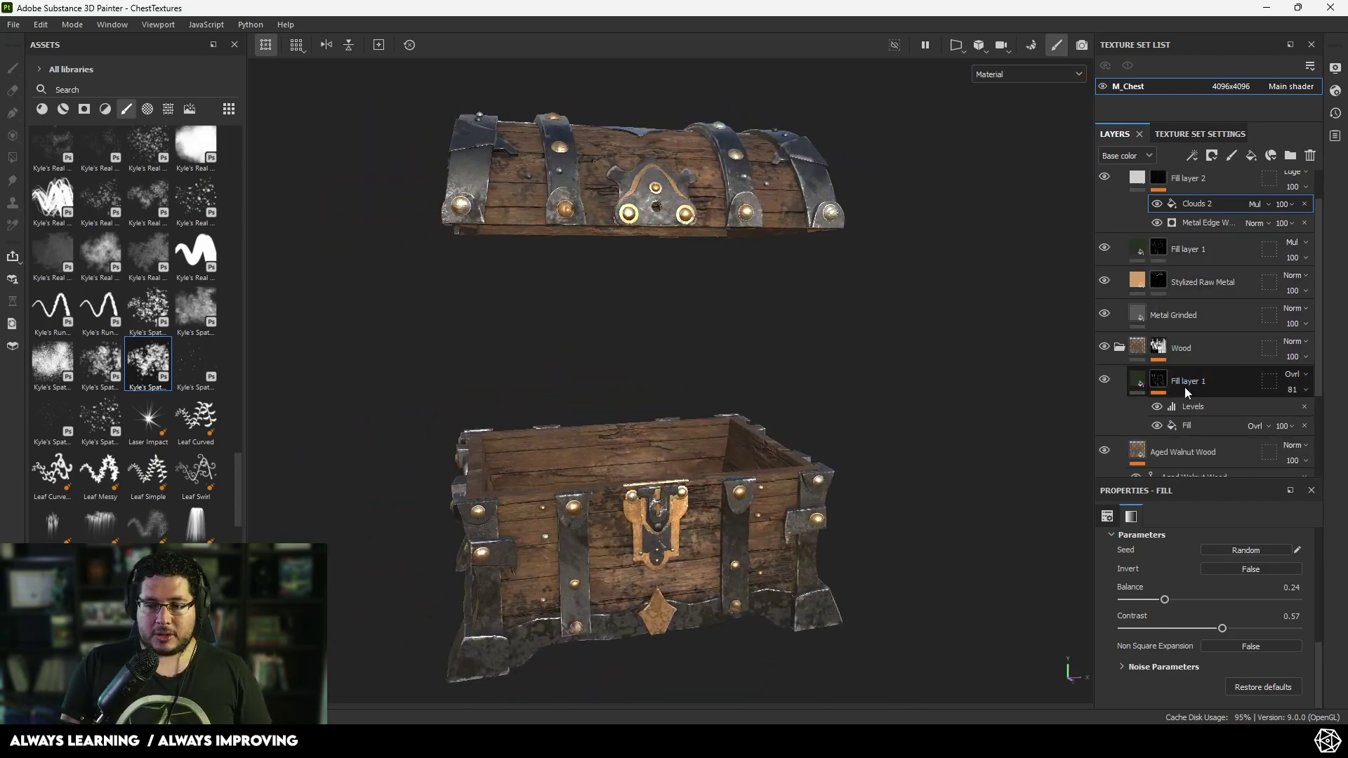
click(1188, 387)
click(1252, 156)
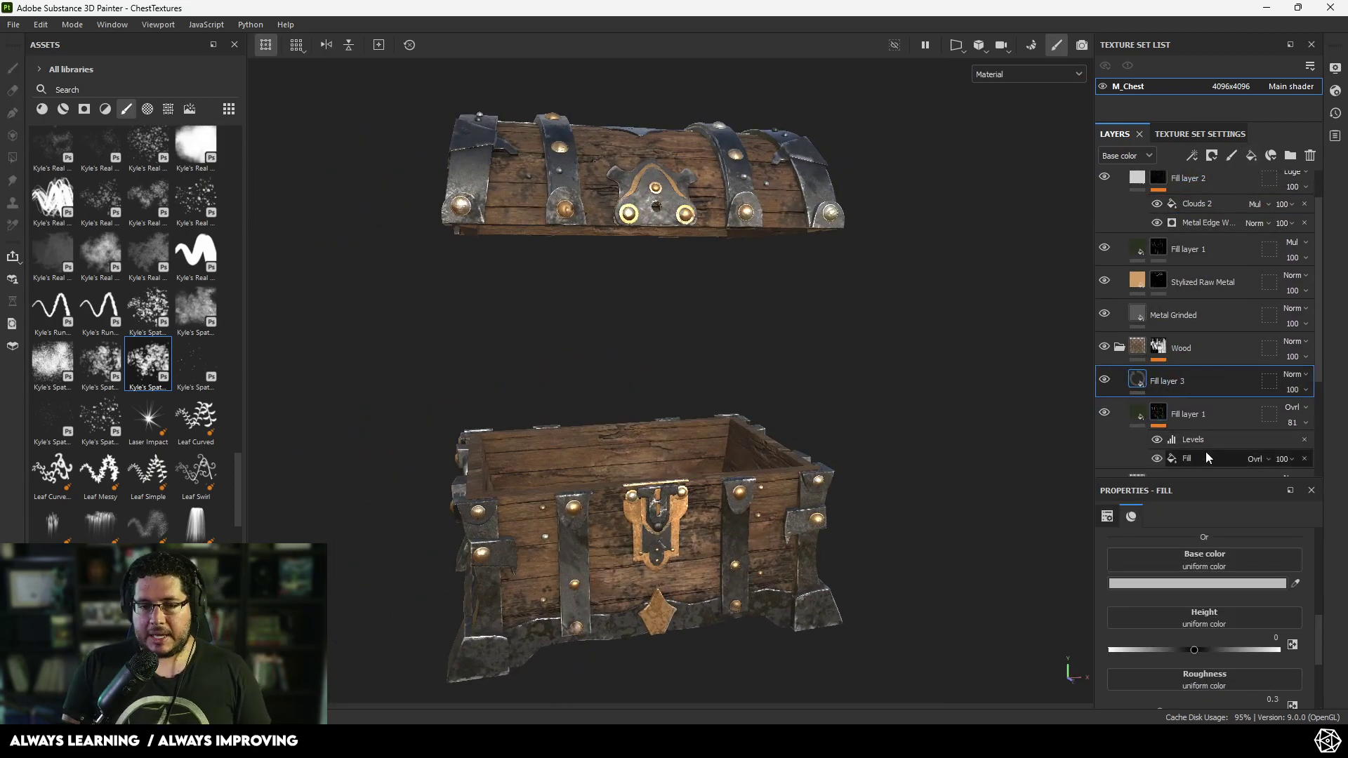
- Give the new wood fill layer a light brown base color and set its roughness to 0.7755
click(1151, 580)
drag(1064, 546, 1007, 580)
click(1165, 622)
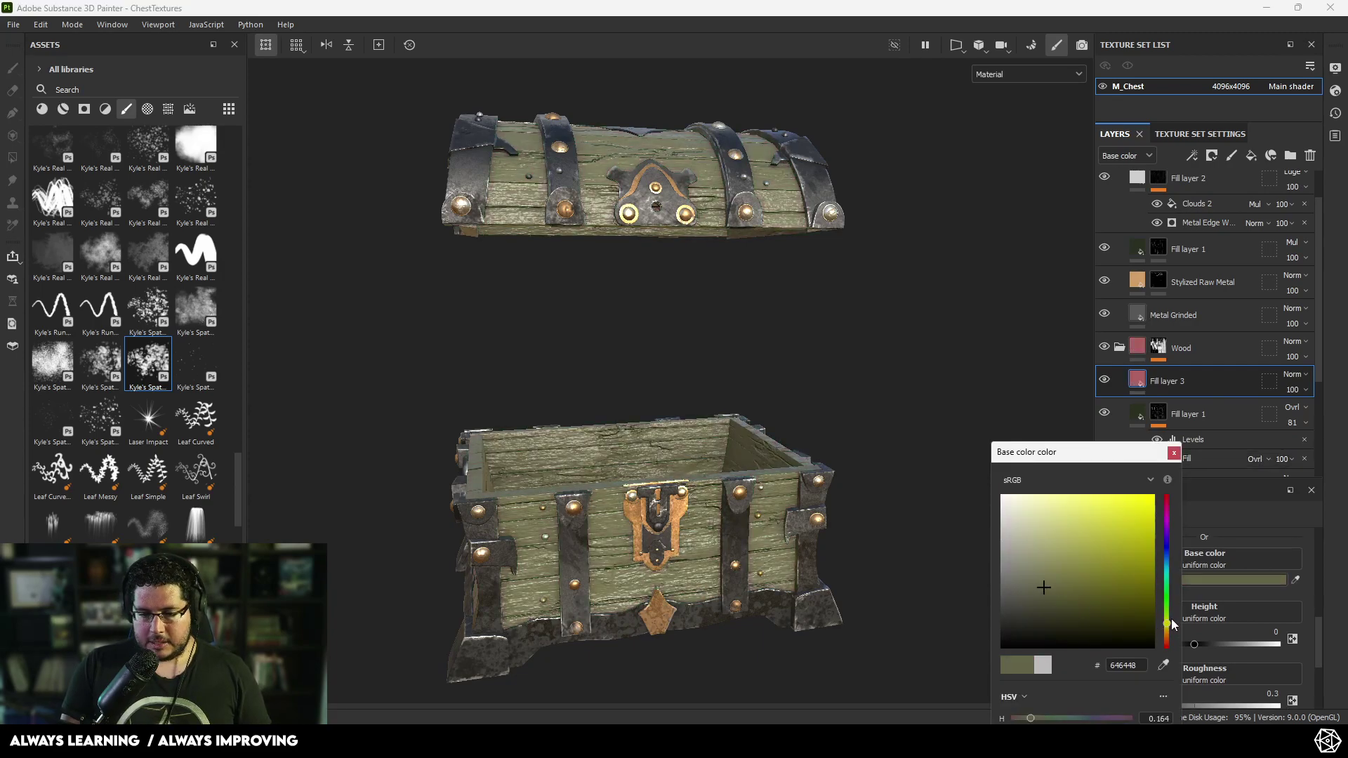
drag(1171, 618, 1208, 622)
click(1049, 566)
click(1174, 453)
scroll(1180, 590, down, 2)
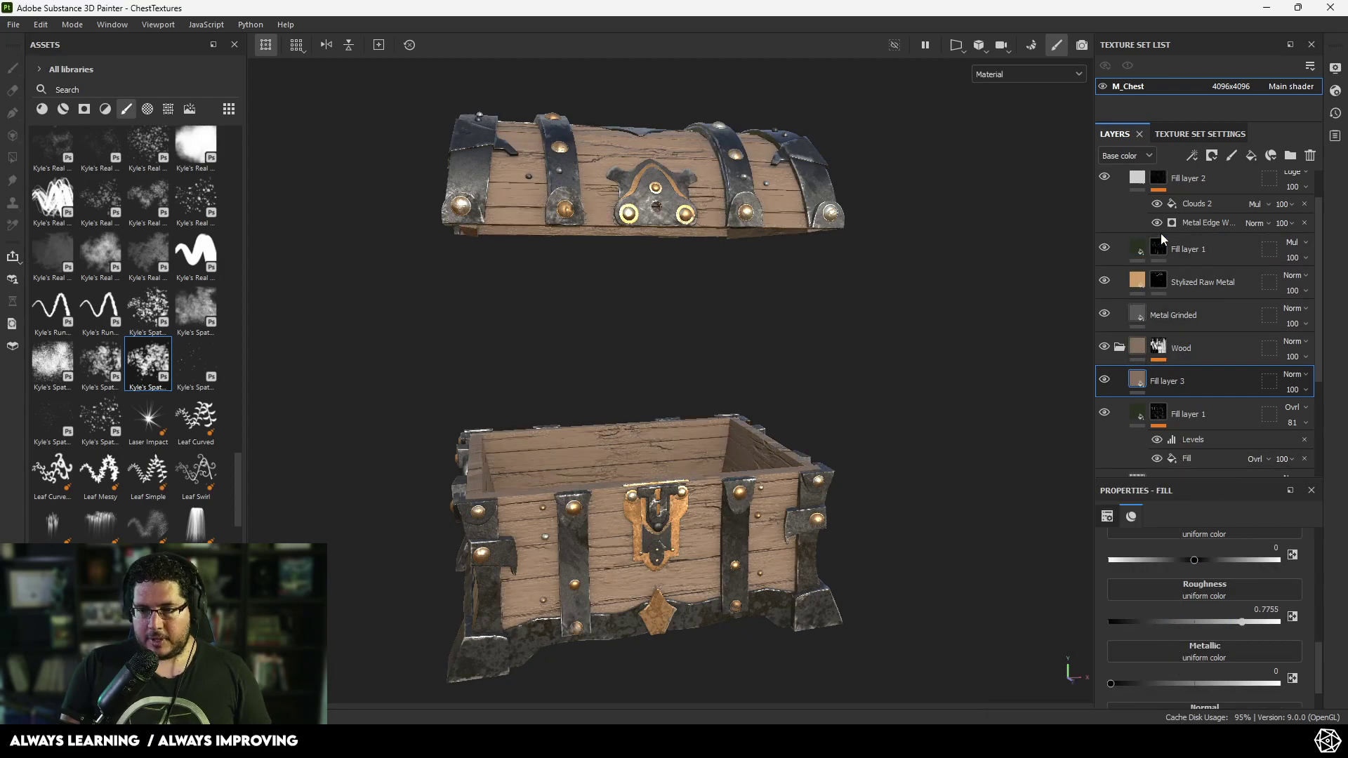
- Add a black mask to Fill layer 3 and insert a fill effect in the mask
right_click(1190, 382)
click(1198, 44)
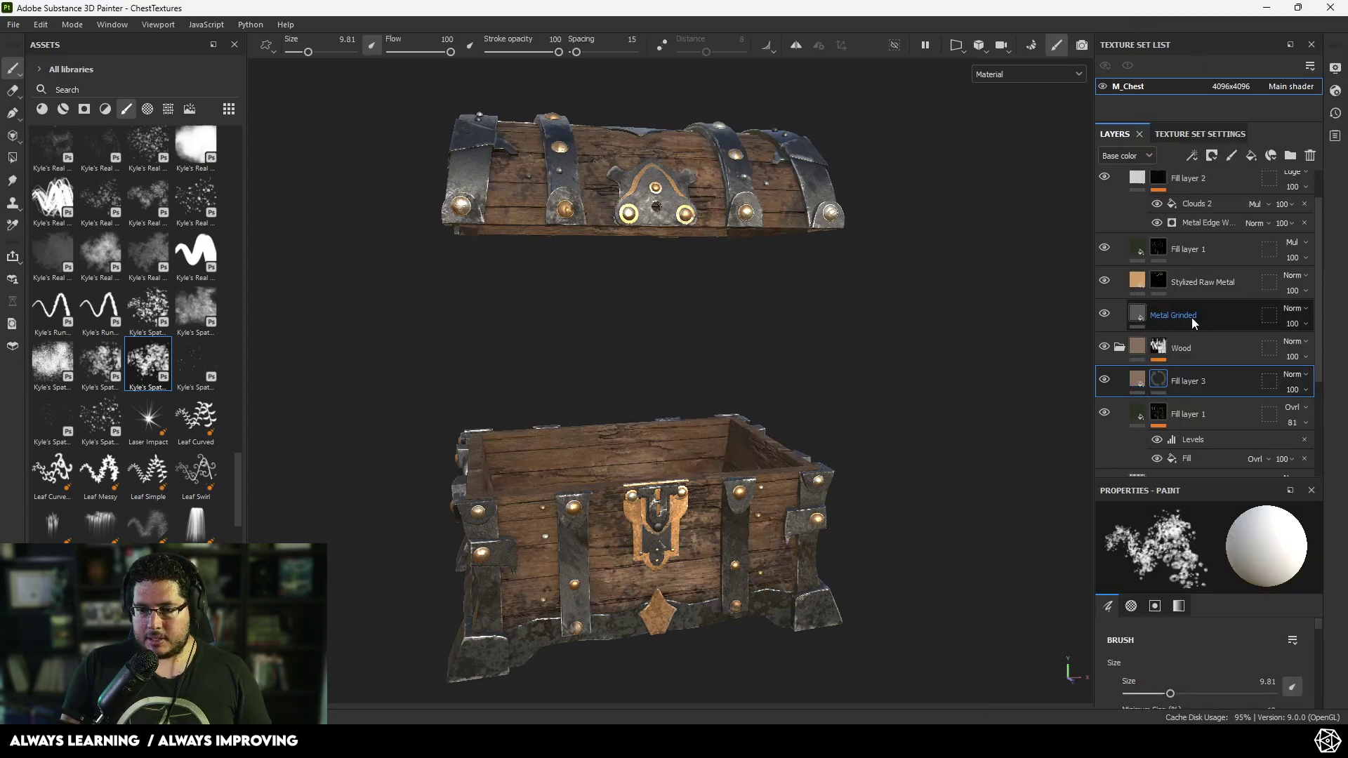
right_click(1160, 380)
click(1194, 487)
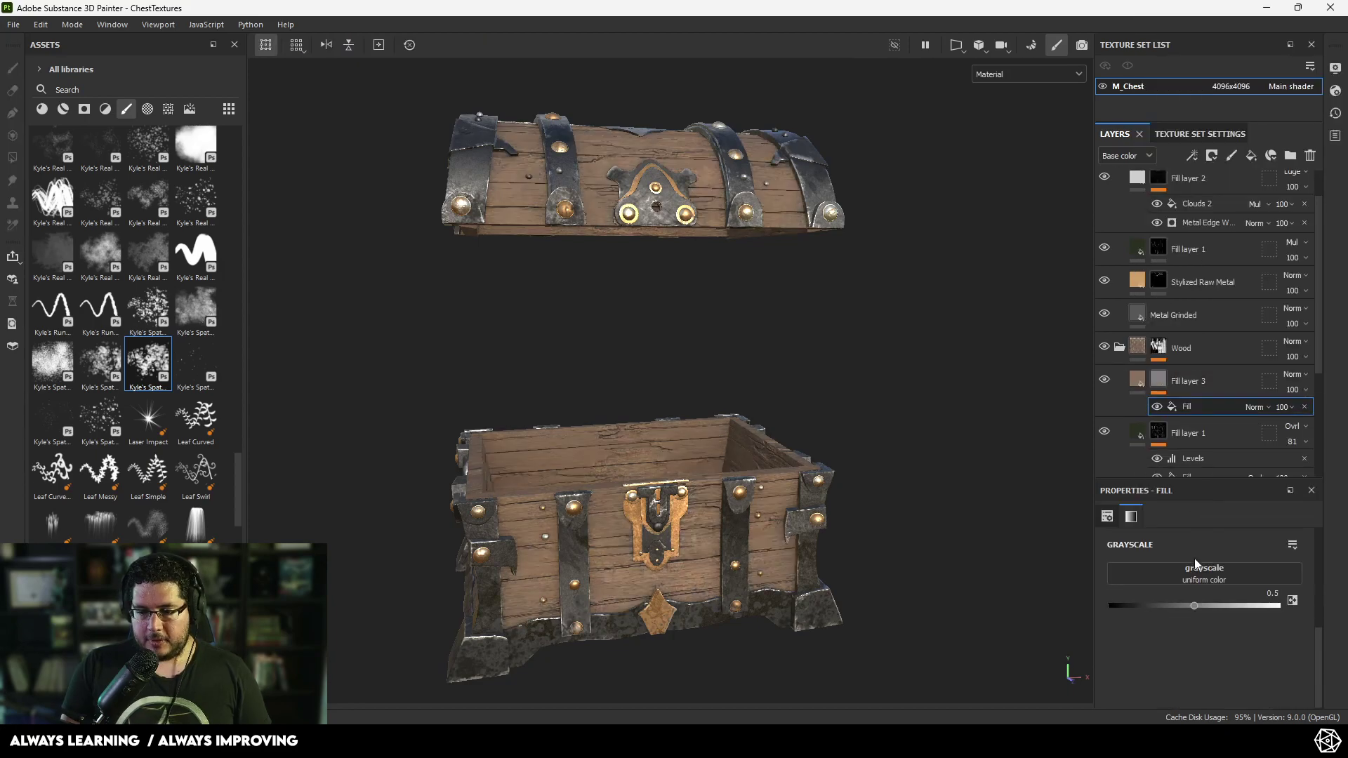
- Search for scratch textures and assign Grunge Scratches Rough to the fill in Fill layer 3's mask
click(1194, 575)
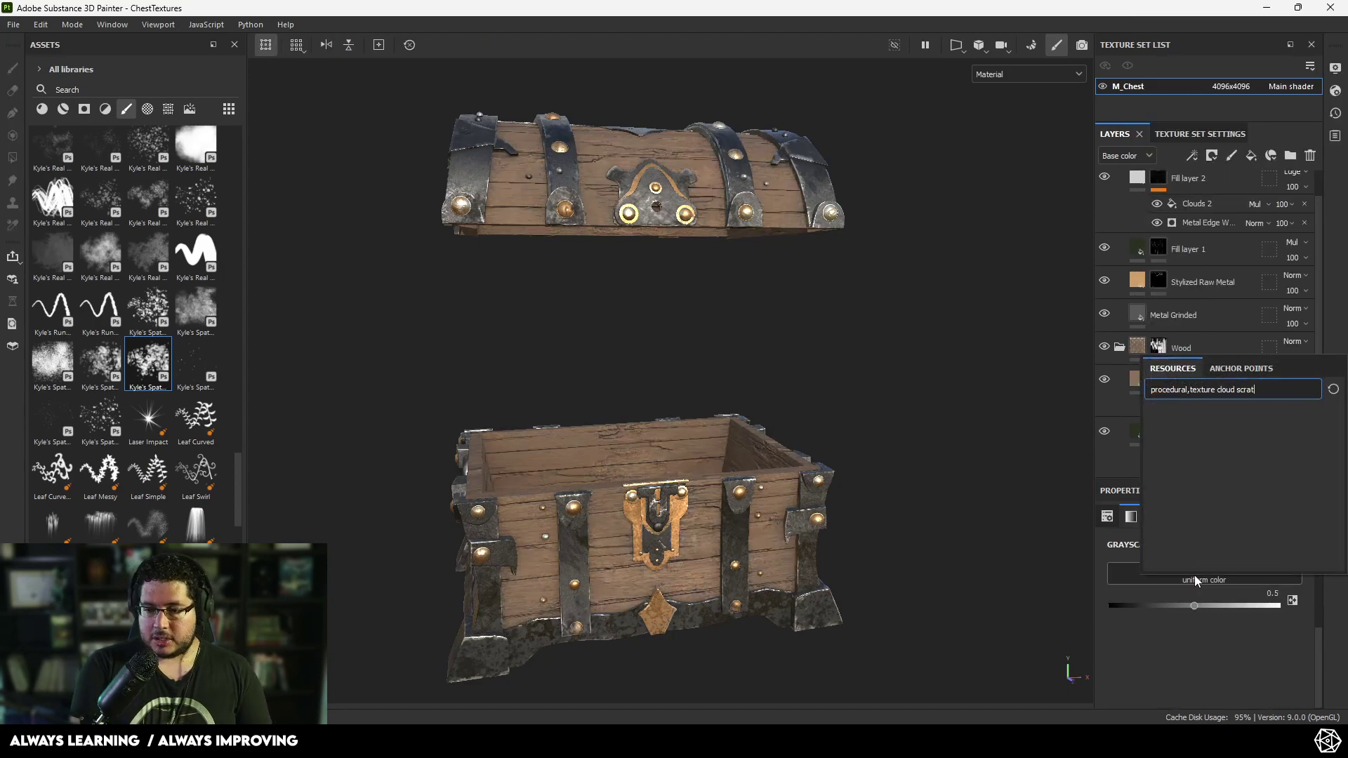
key(BackSpace)
key(BackSpace)
key(BackSpace)
key(BackSpace)
key(BackSpace)
text(scrat)
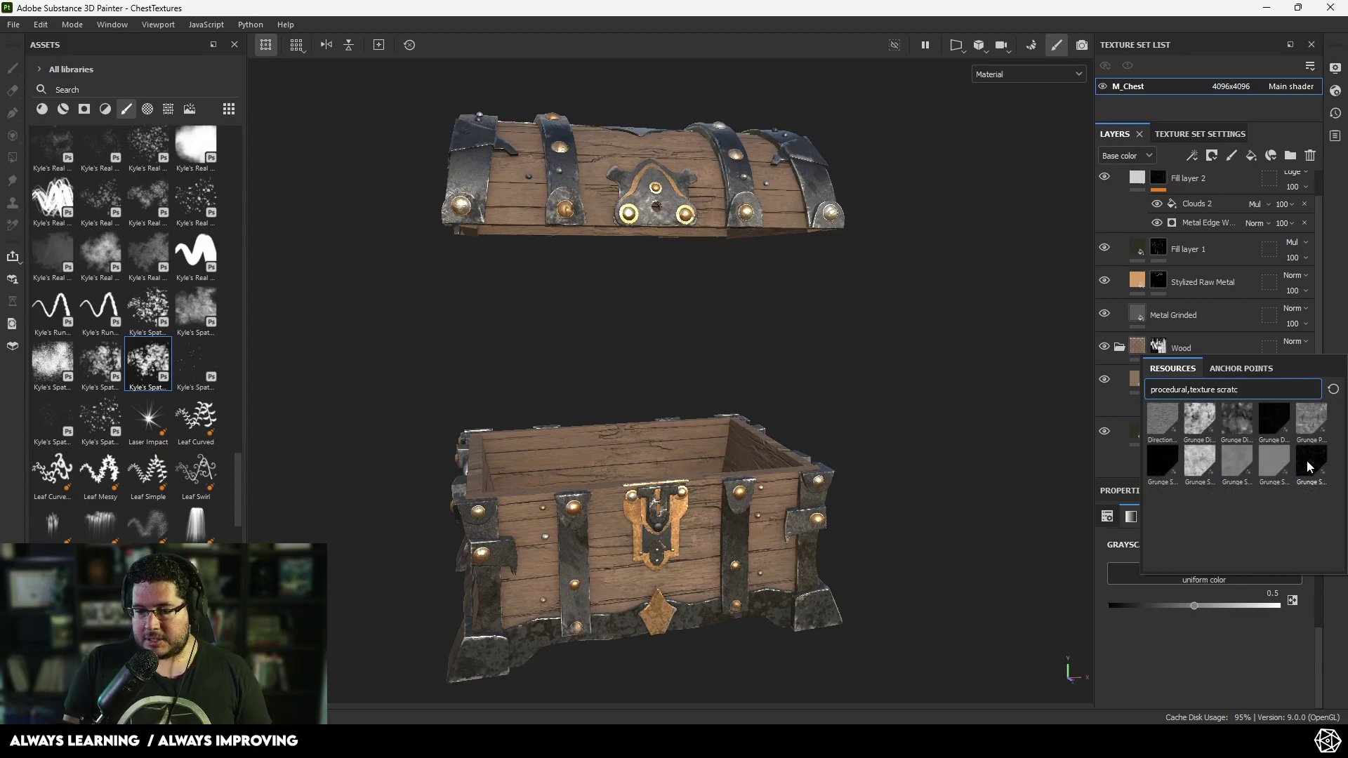
click(1310, 463)
- Set the Height of Fill layer 3 to -0.1102 to carve the scratches into the wood
alt+right_drag(608, 183, 674, 232)
alt+middle_drag(674, 491, 695, 241)
alt+drag(696, 240, 702, 140)
alt+middle_drag(842, 140, 750, 271)
mouse_move(750, 271)
alt+right_down()
mouse_move(733, 281)
mouse_move(742, 295)
alt+right_up()
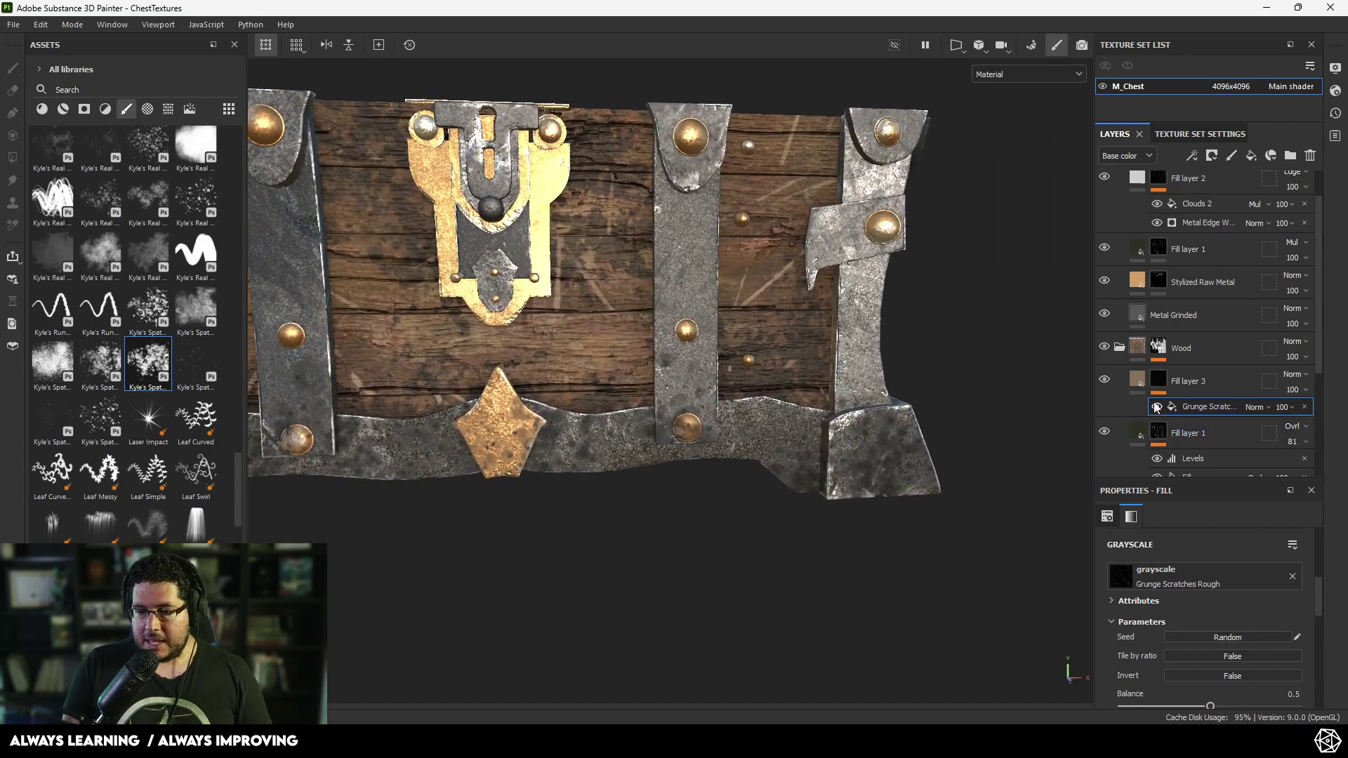
click(1137, 380)
scroll(1182, 594, down, 3)
mouse_move(1193, 565)
mouse_down()
mouse_move(1174, 562)
mouse_move(1186, 566)
mouse_up()
- Change the base color blending mode of Fill layer 3 to Linear dodge (Add)
alt+right_drag(703, 366, 632, 316)
alt+drag(632, 316, 586, 335)
alt+middle_drag(586, 336, 668, 478)
alt+right_drag(667, 477, 770, 509)
alt+drag(770, 509, 885, 385)
click(1289, 374)
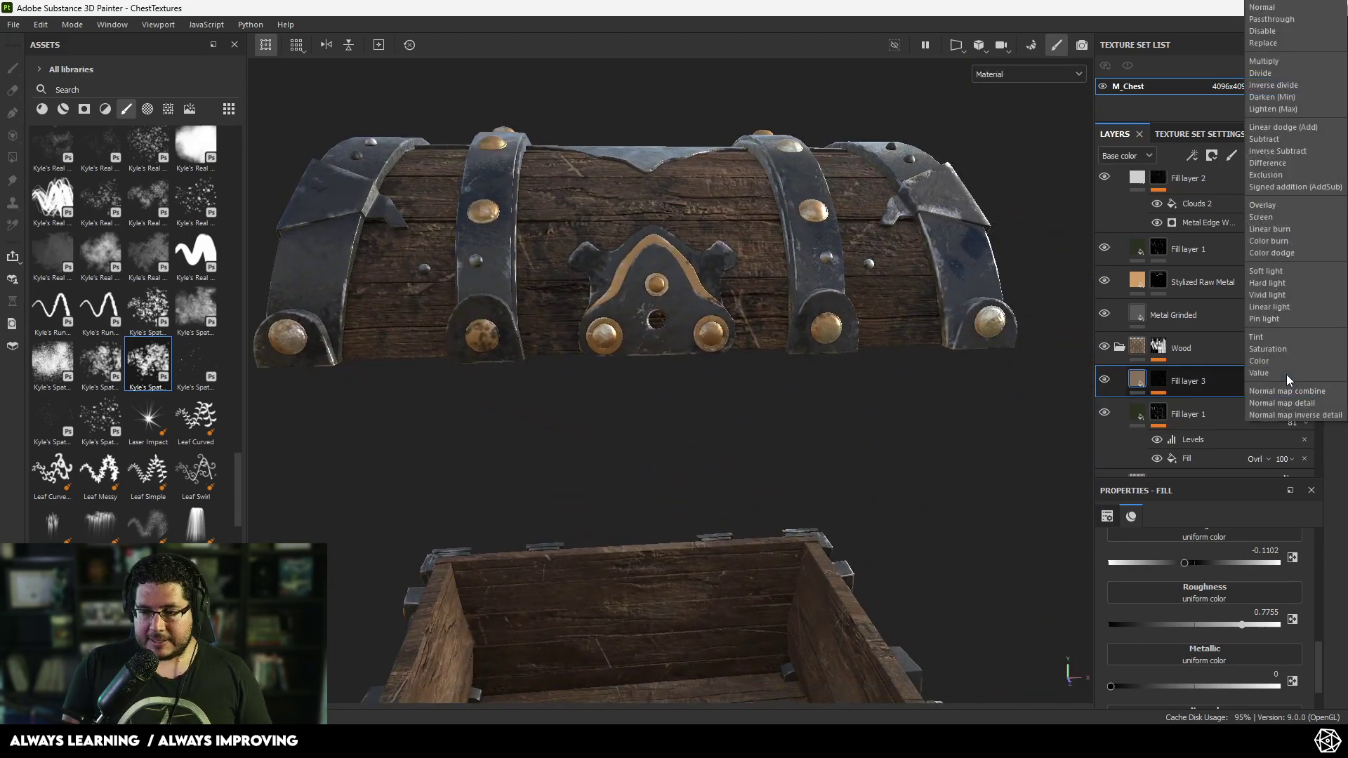
click(1279, 128)
- Examine the scratched wood and metal wear on the lid and base from several angles and distances
mouse_move(773, 328)
alt+mouse_down()
mouse_move(826, 346)
mouse_move(929, 331)
mouse_move(863, 439)
mouse_move(922, 454)
mouse_move(860, 230)
mouse_move(753, 291)
alt+mouse_up()
alt+middle_drag(753, 291, 692, 337)
alt+right_drag(692, 337, 506, 326)
alt+drag(506, 326, 394, 341)
alt+right_drag(394, 341, 618, 309)
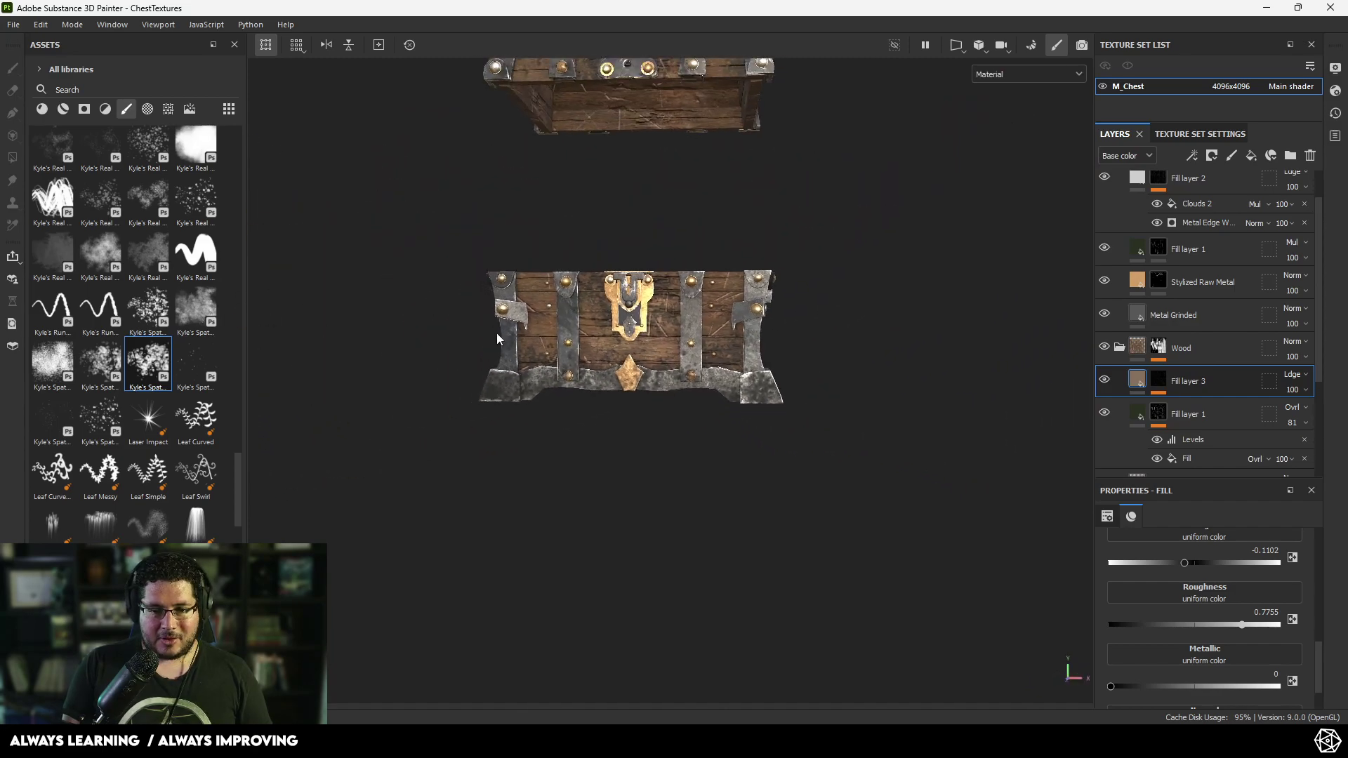
alt+middle_drag(618, 309, 628, 418)
alt+drag(629, 418, 653, 424)
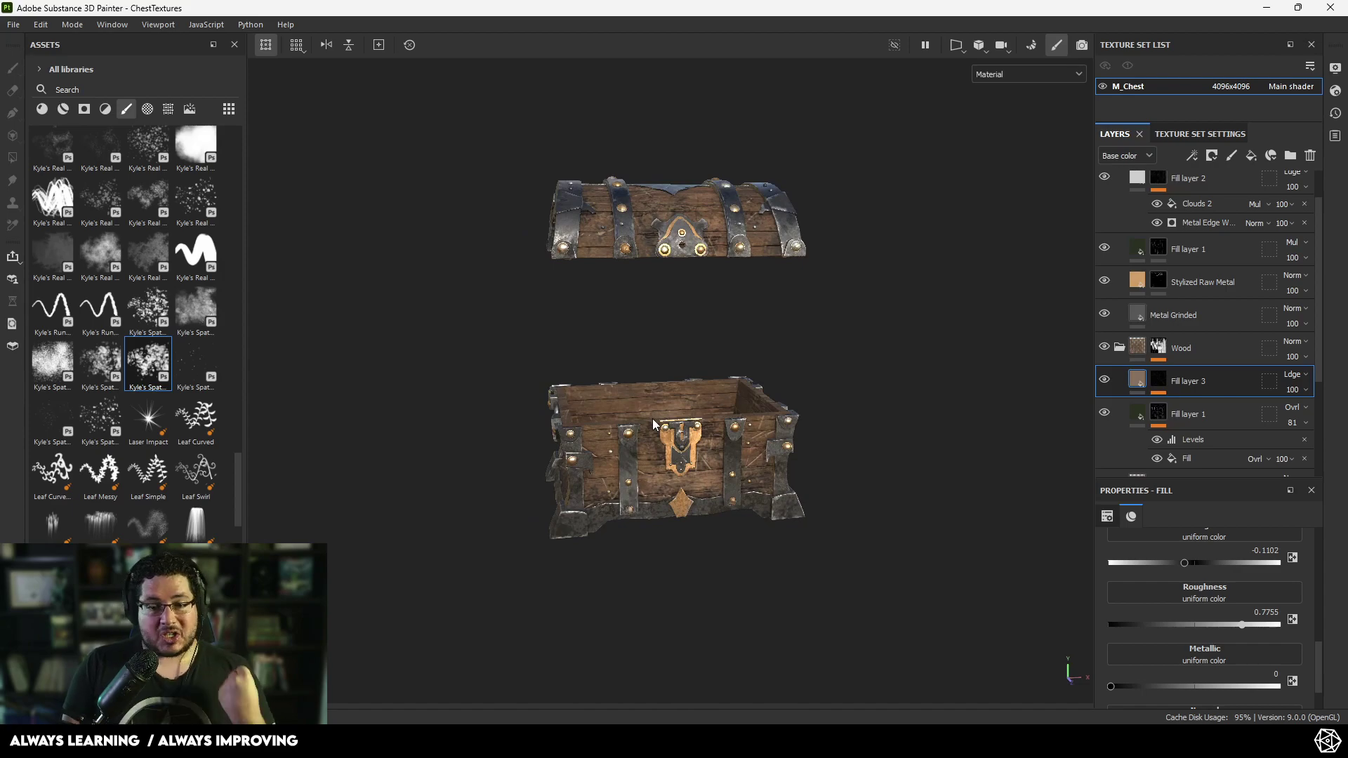
- Collapse the Metals folder, search the materials for "rust" and add Metal Rust as the topmost layer
scroll(1210, 283, up, 1)
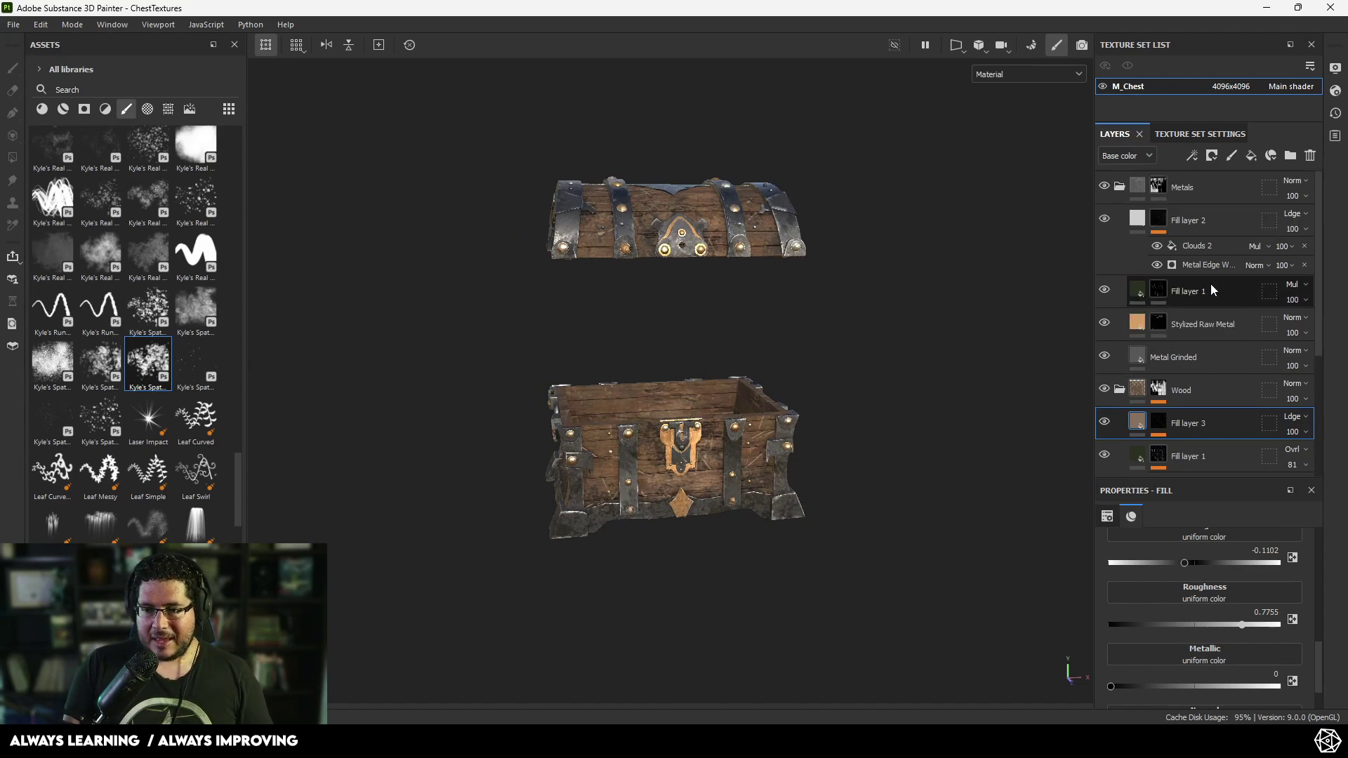
click(1120, 188)
scroll(883, 305, up, 2)
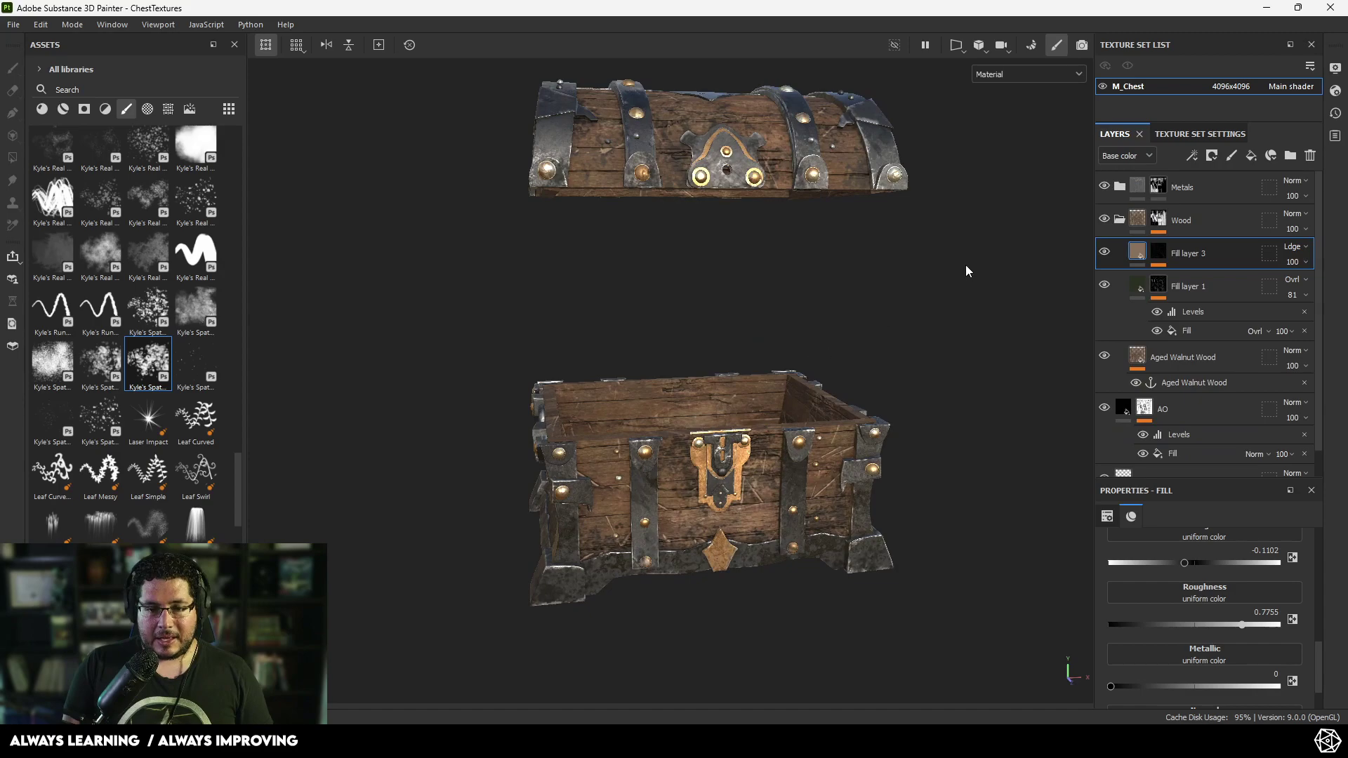
click(42, 109)
scroll(100, 255, up, 10)
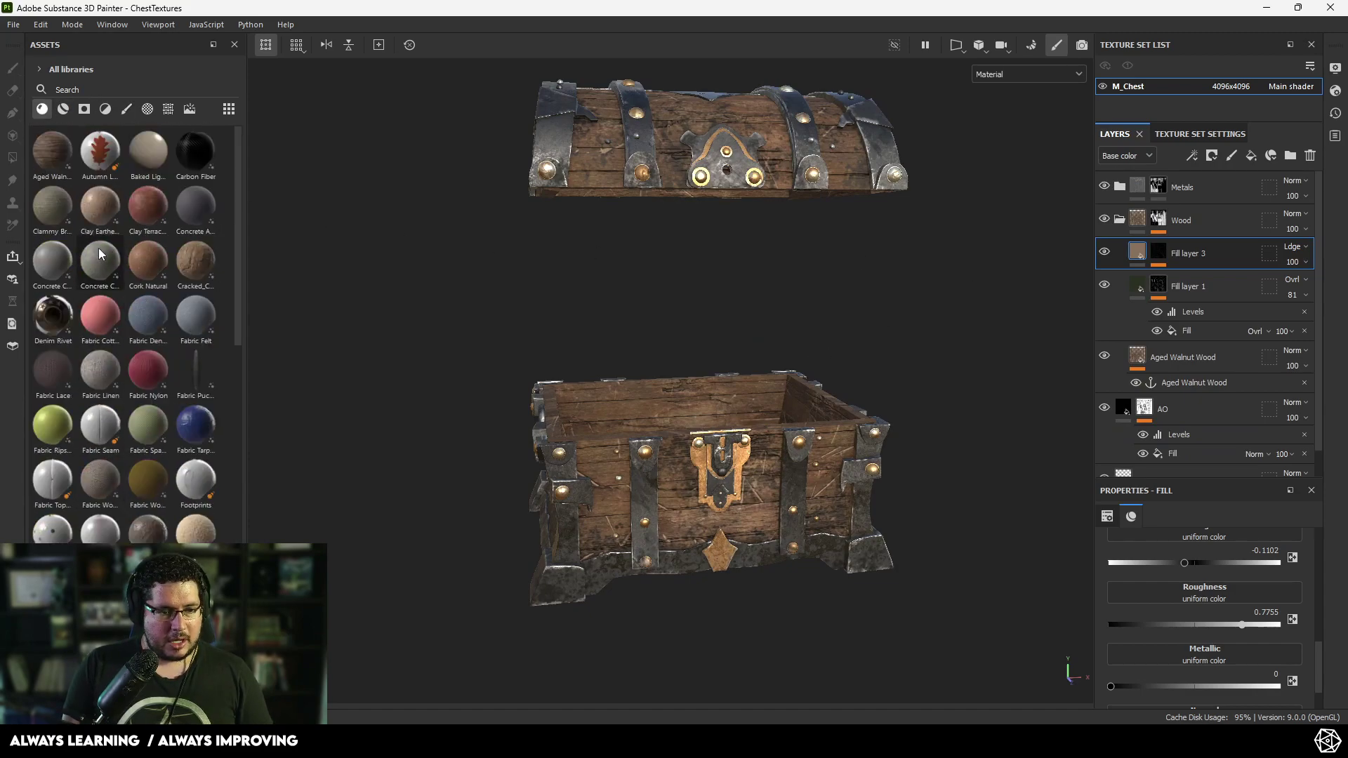
click(105, 89)
text(rust)
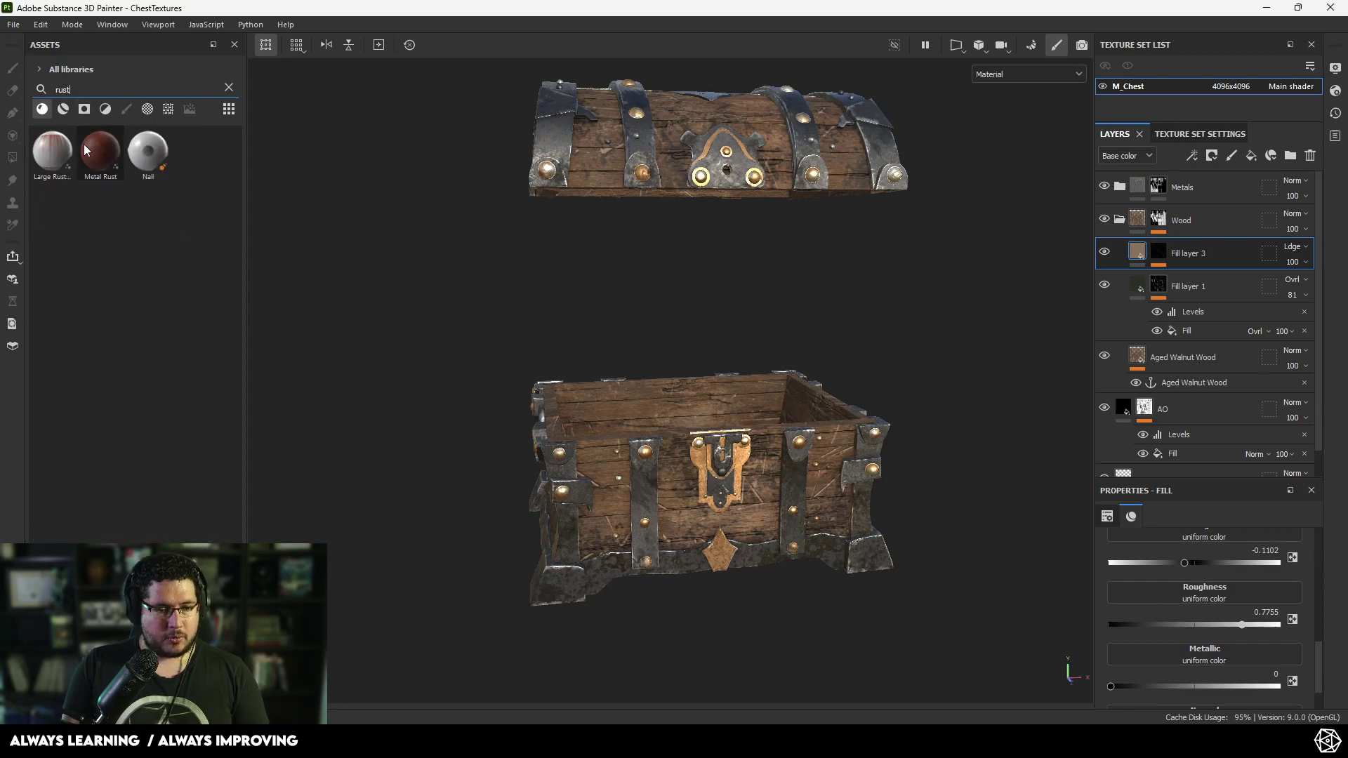
drag(101, 151, 1170, 176)
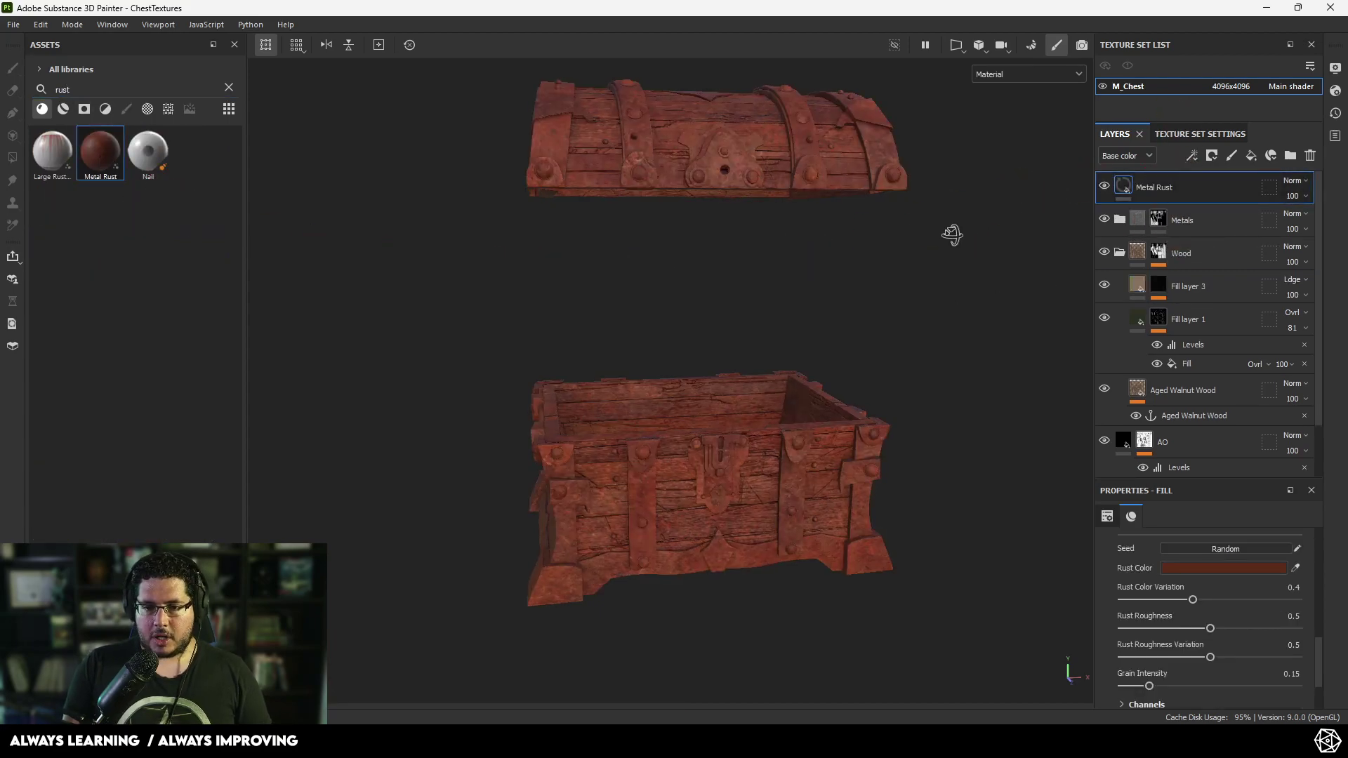
- Add a black mask with a Dirt generator to the Metal Rust layer
right_click(1121, 184)
click(1220, 32)
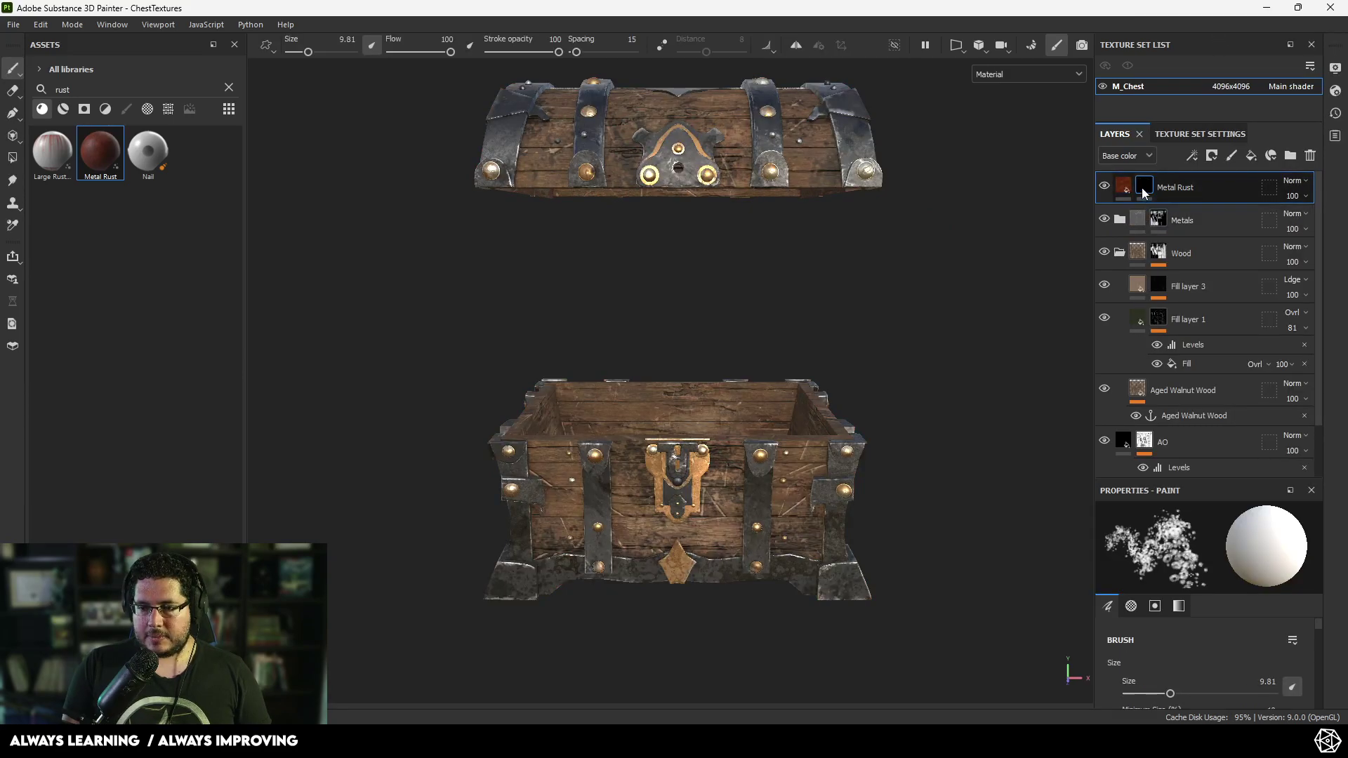
right_click(1208, 187)
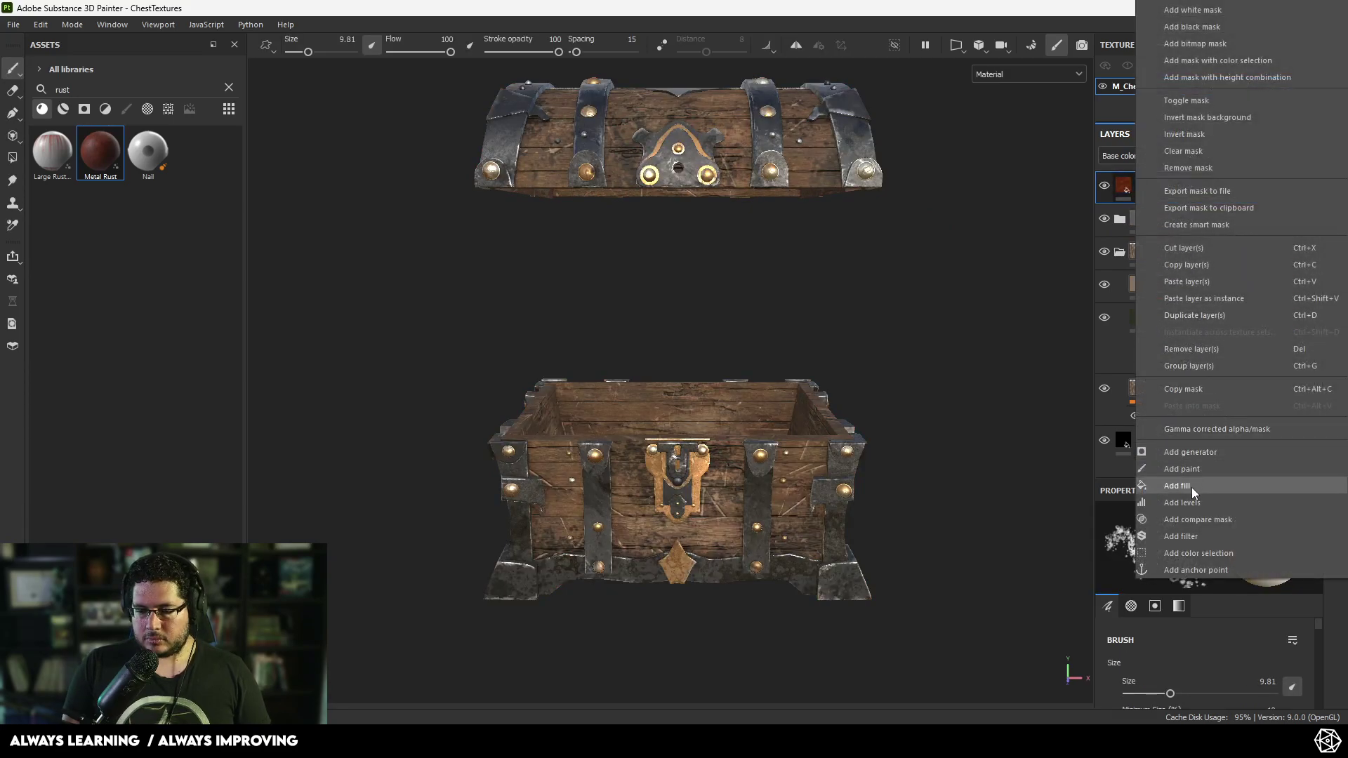
click(1198, 452)
click(1205, 551)
click(1181, 636)
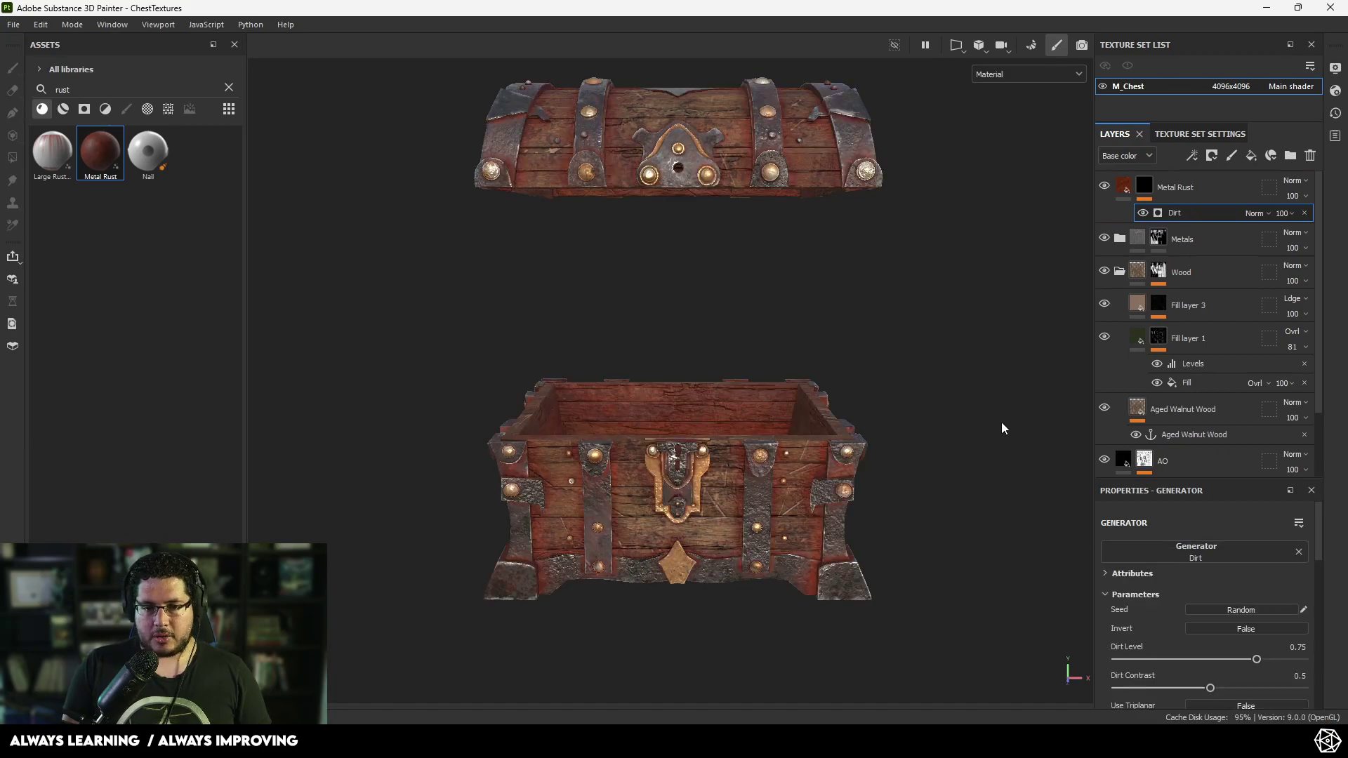
- Set the Metal Rust layer's base color blending mode to Multiply
alt+right_drag(1004, 425, 843, 327)
alt+drag(842, 328, 902, 333)
alt+right_drag(902, 334, 966, 441)
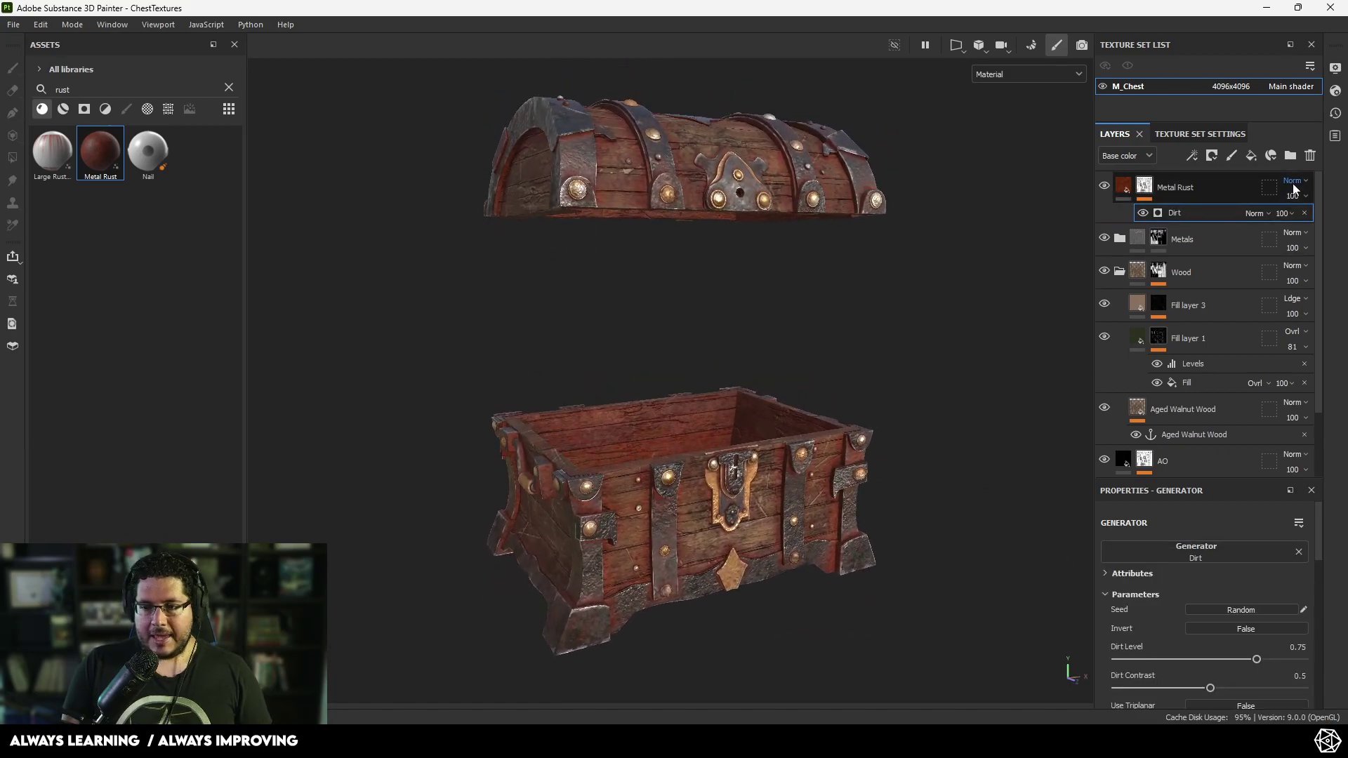
click(1292, 182)
click(1269, 258)
alt+drag(758, 253, 709, 302)
scroll(705, 310, up, 6)
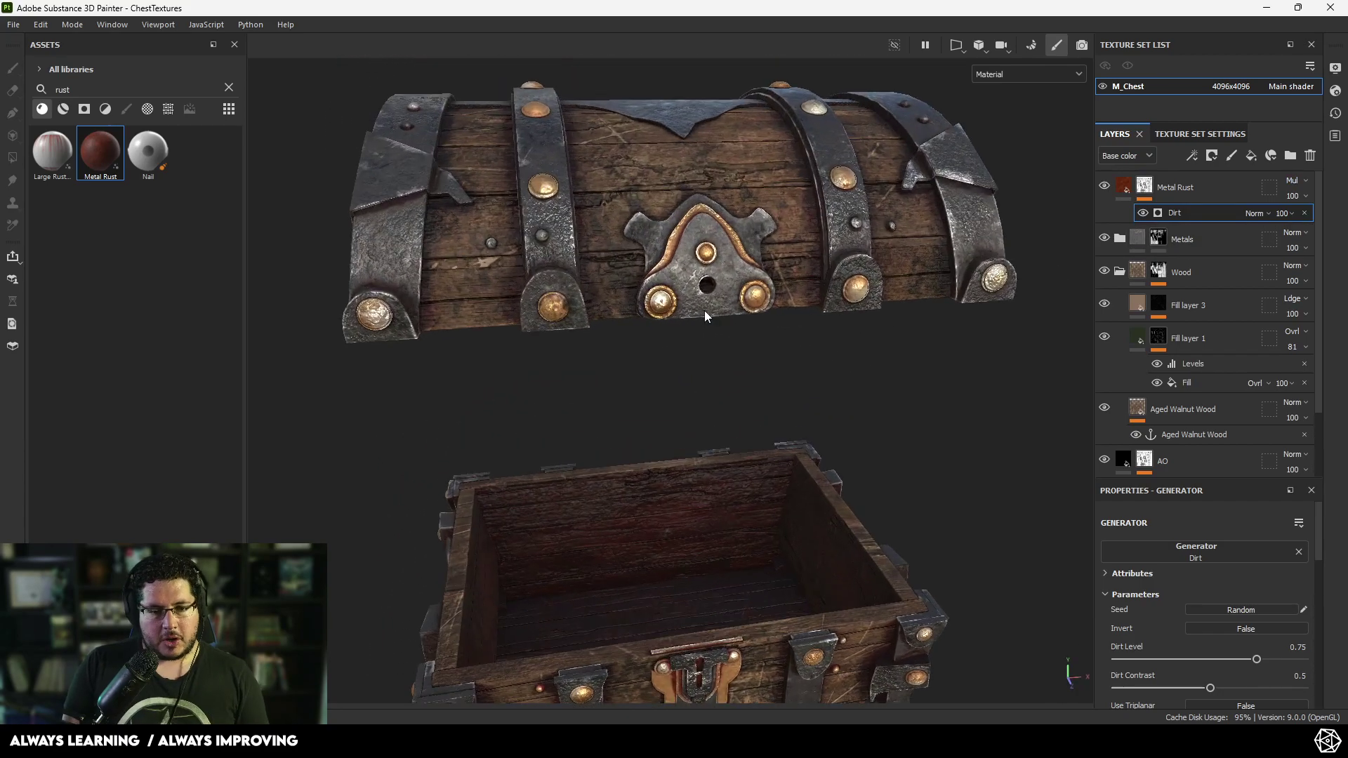
- Toggle the Metal Rust layer's visibility off and on to compare the chest with and without rust
scroll(694, 318, down, 6)
click(1105, 186)
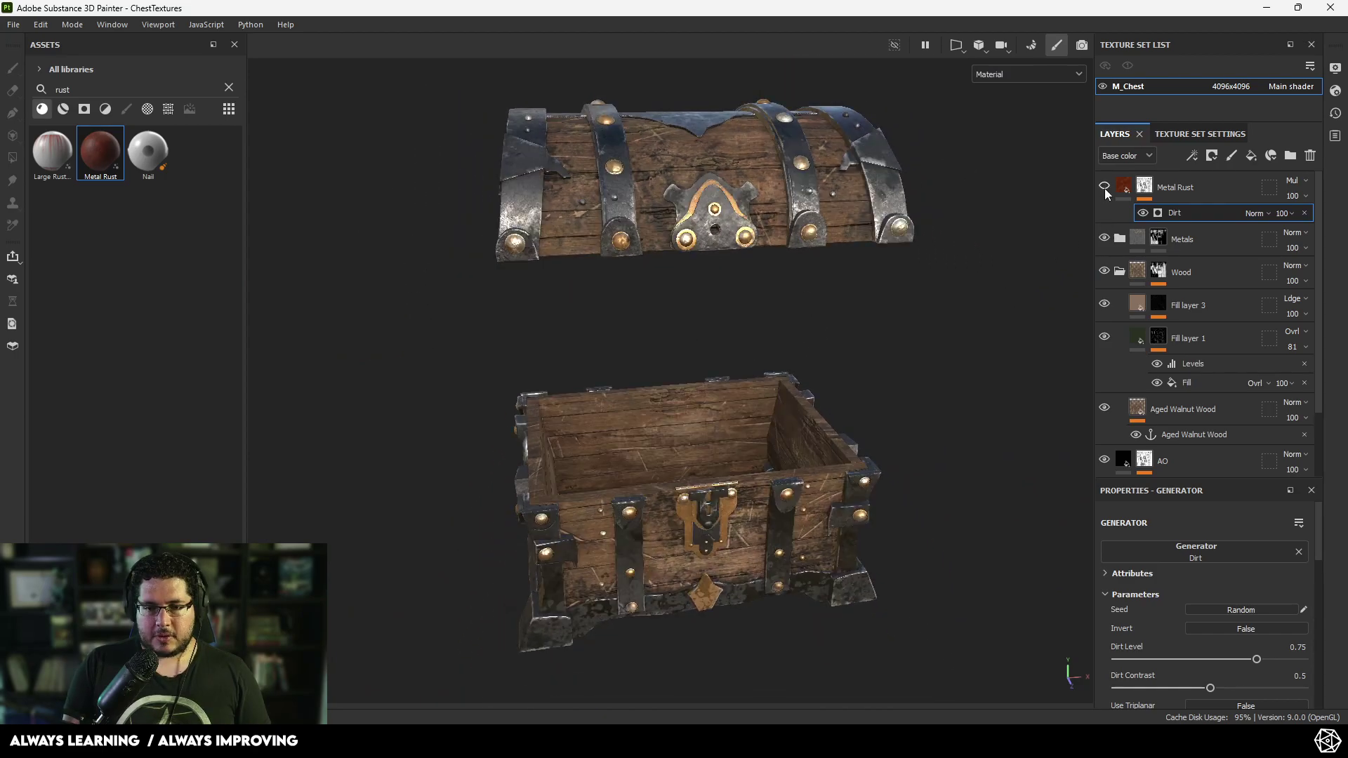
scroll(714, 261, down, 2)
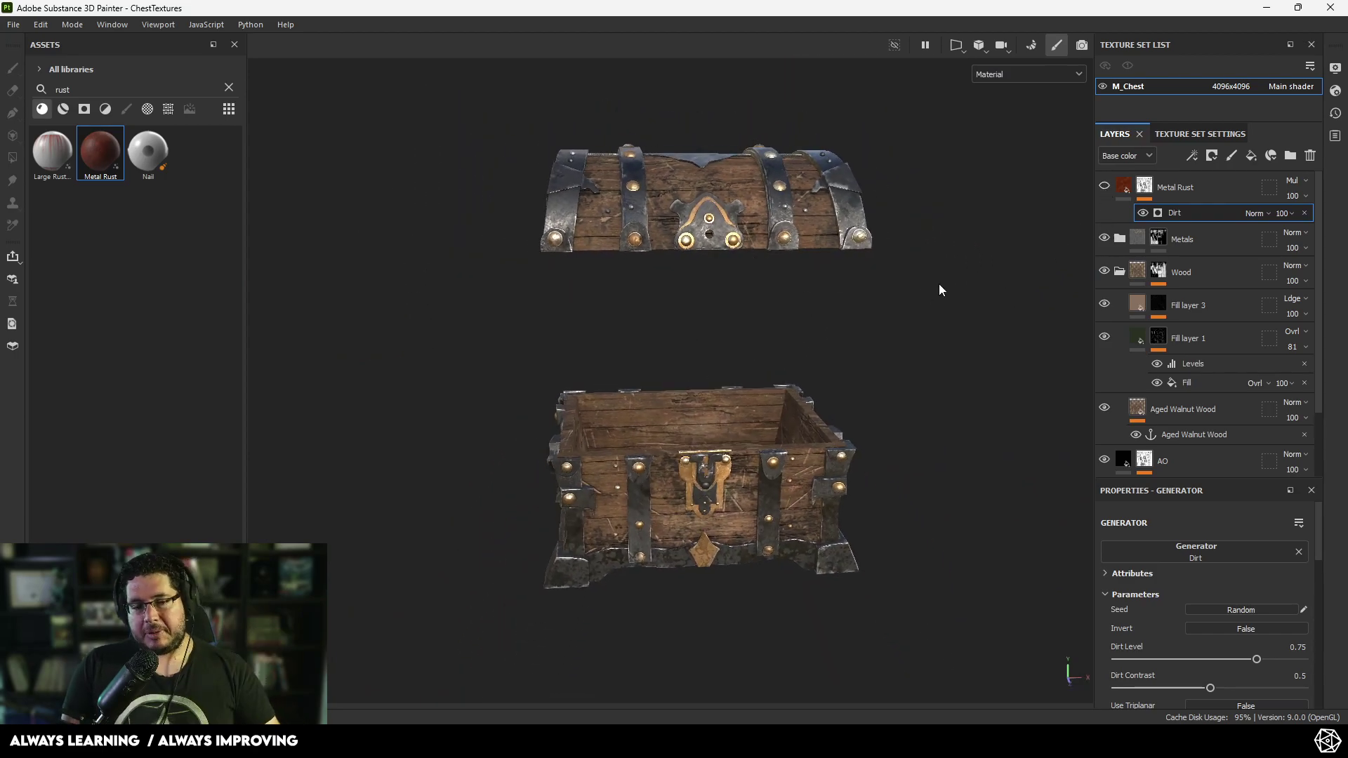
click(1104, 187)
- Lower the Metal Rust layer's base color opacity to 60
alt+drag(846, 272, 998, 300)
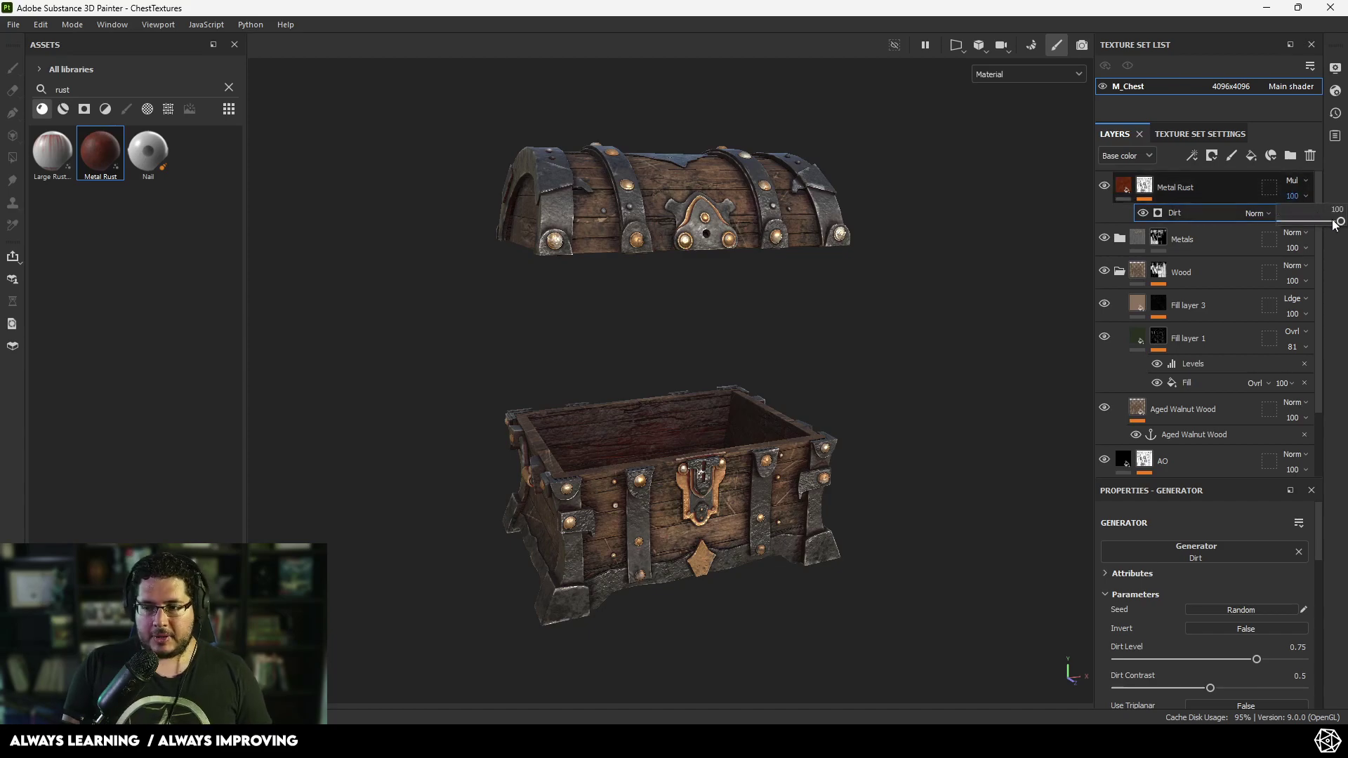
drag(1336, 224, 1324, 223)
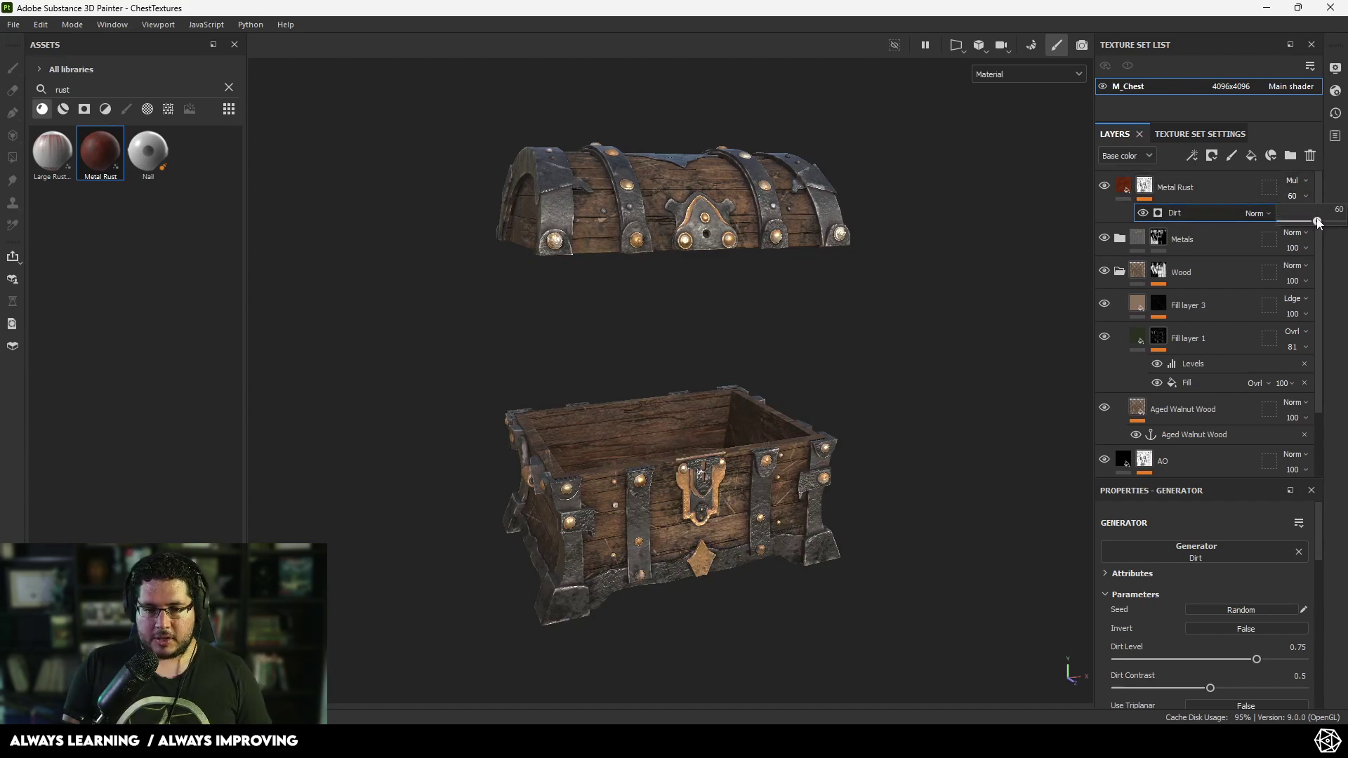
alt+drag(894, 334, 893, 388)
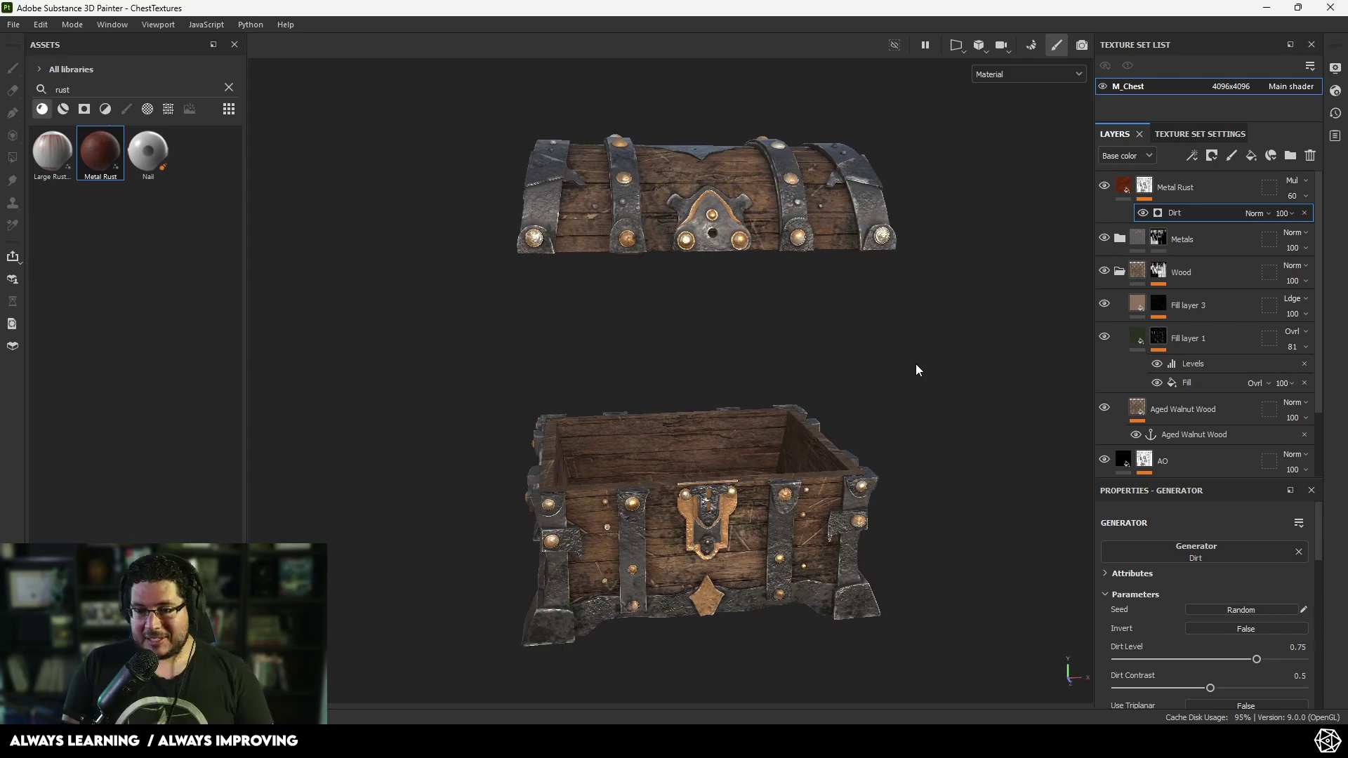
alt+drag(1010, 263, 916, 405)
- Add a fill layer directly above Aged Walnut Wood in the Wood folder, with only the color channel enabled
scroll(1182, 382, down, 2)
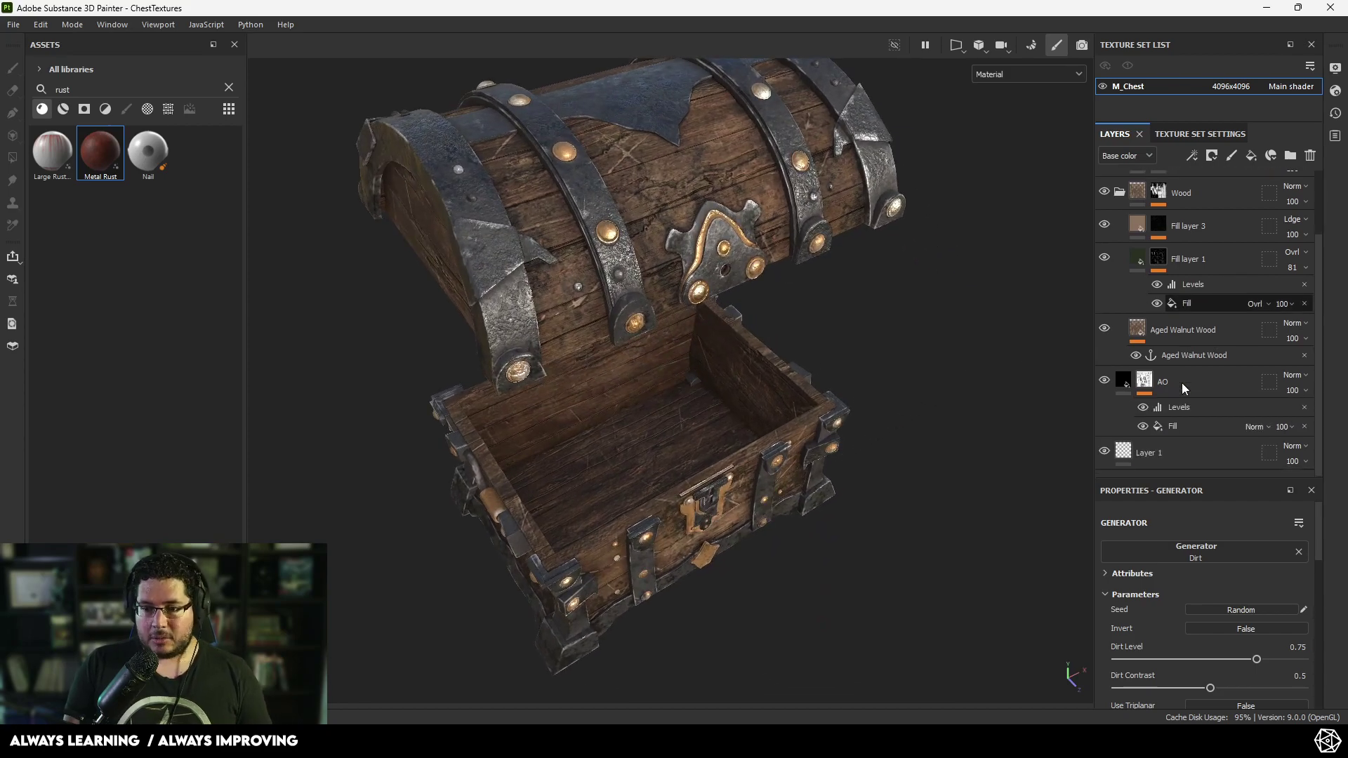
click(1186, 330)
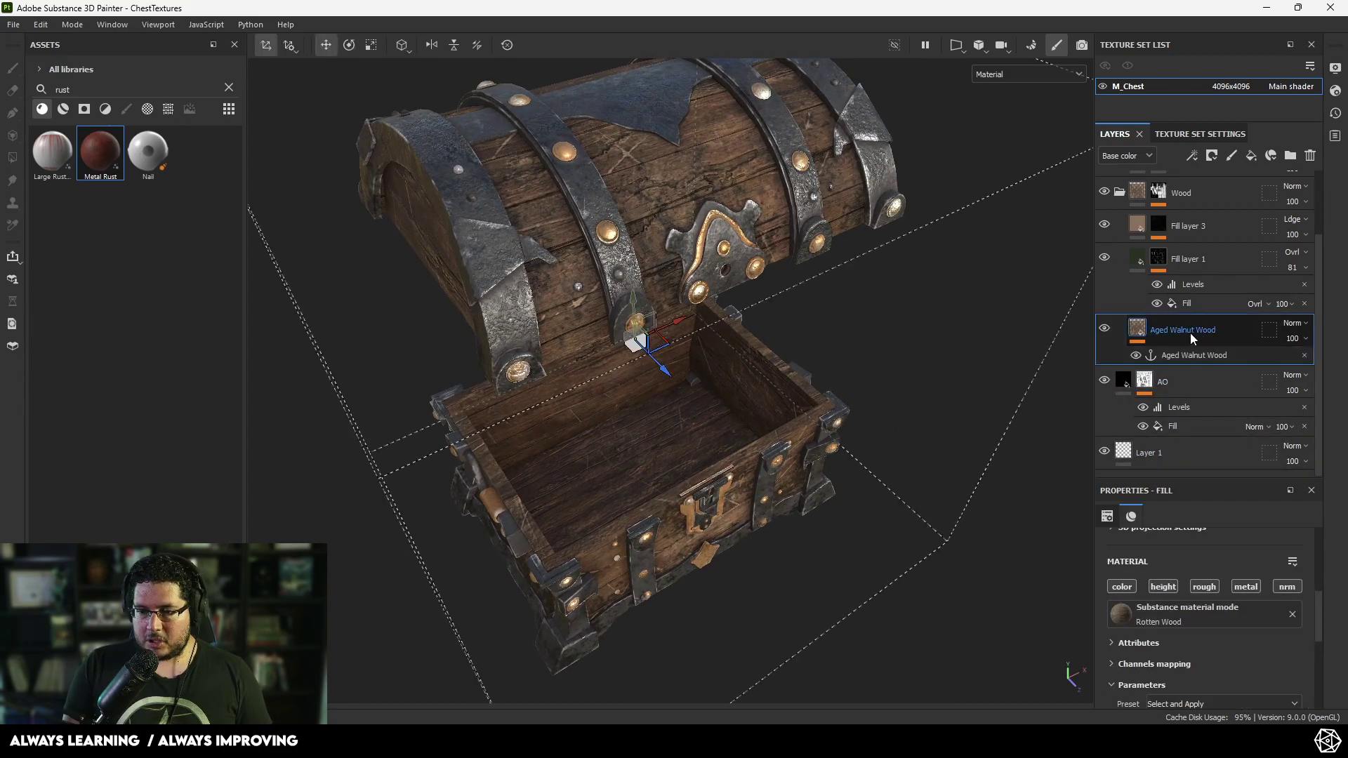
click(1250, 156)
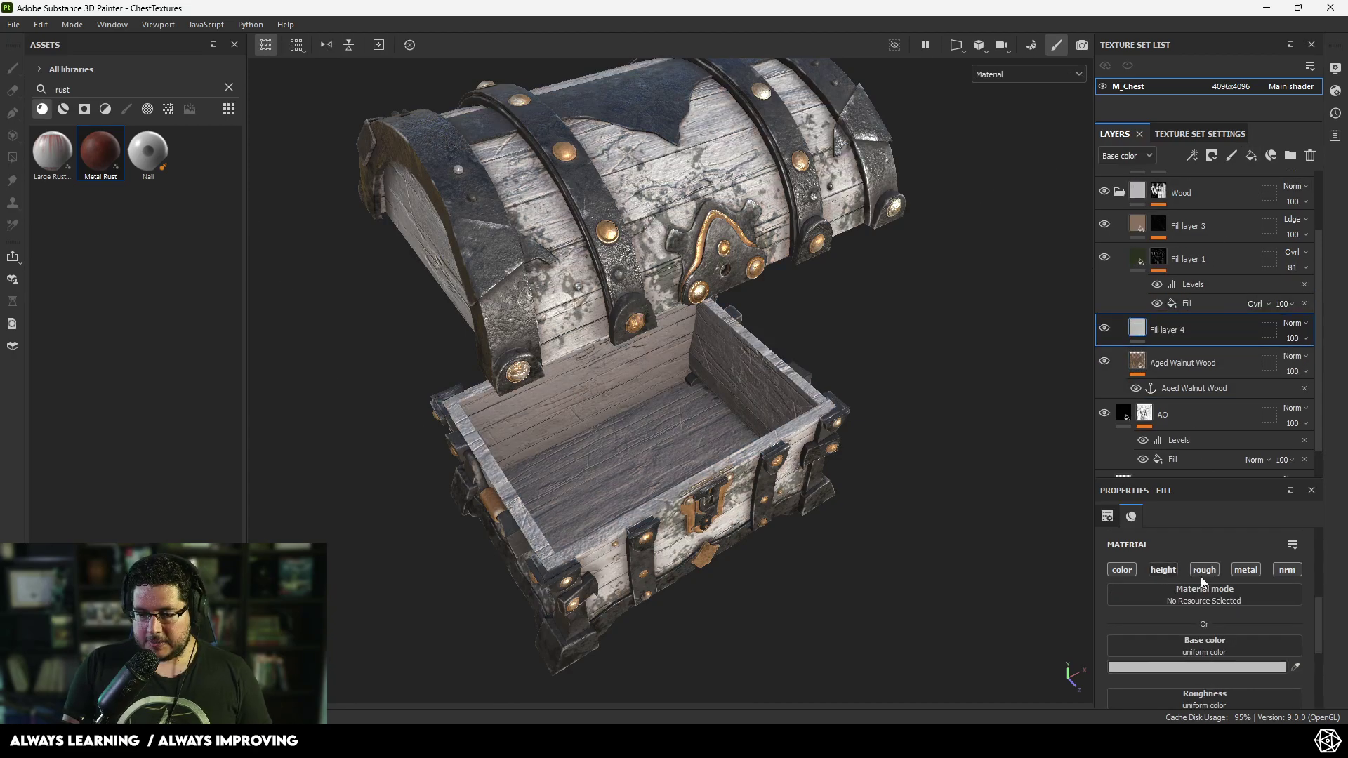
- Set the base color of Fill layer 4 to a saturated orange-brown
click(1194, 667)
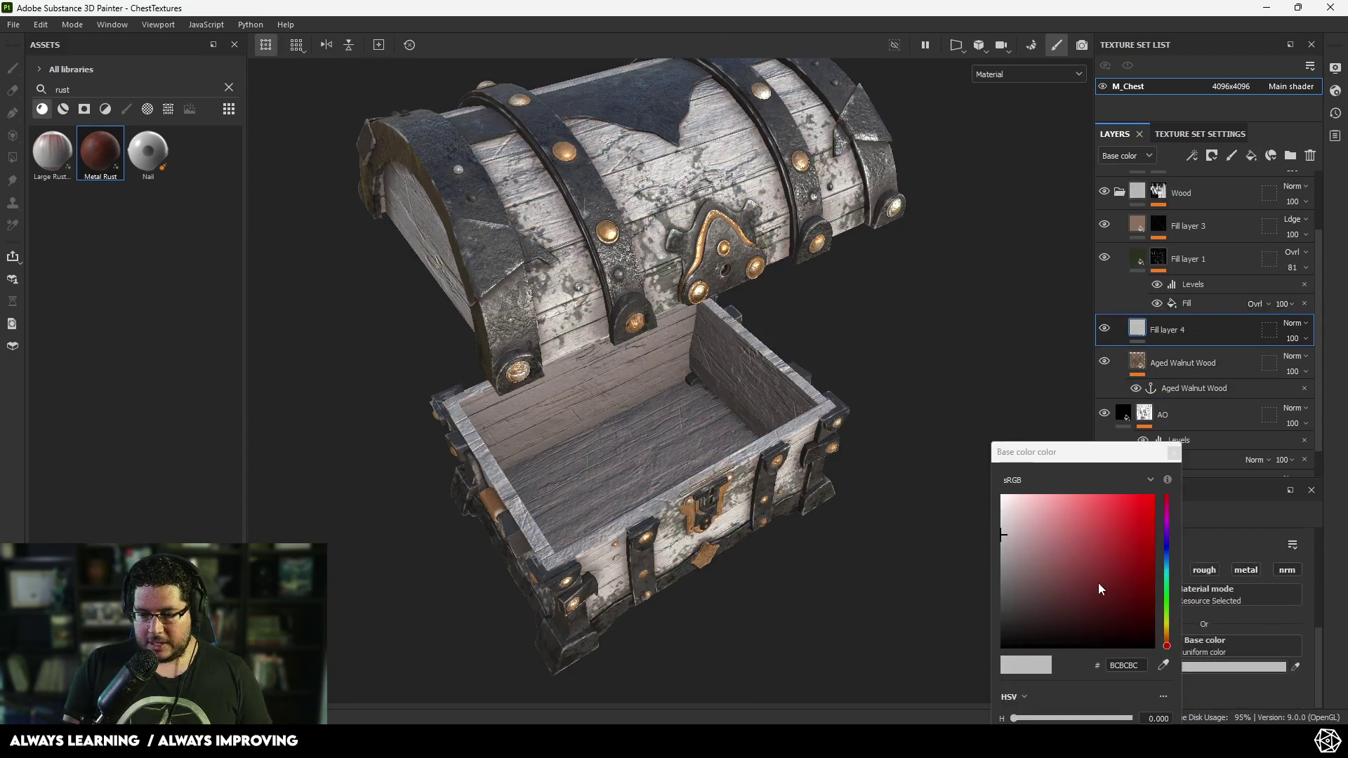
mouse_move(1099, 583)
mouse_down()
mouse_move(1127, 580)
mouse_move(1114, 557)
mouse_move(1089, 591)
mouse_up()
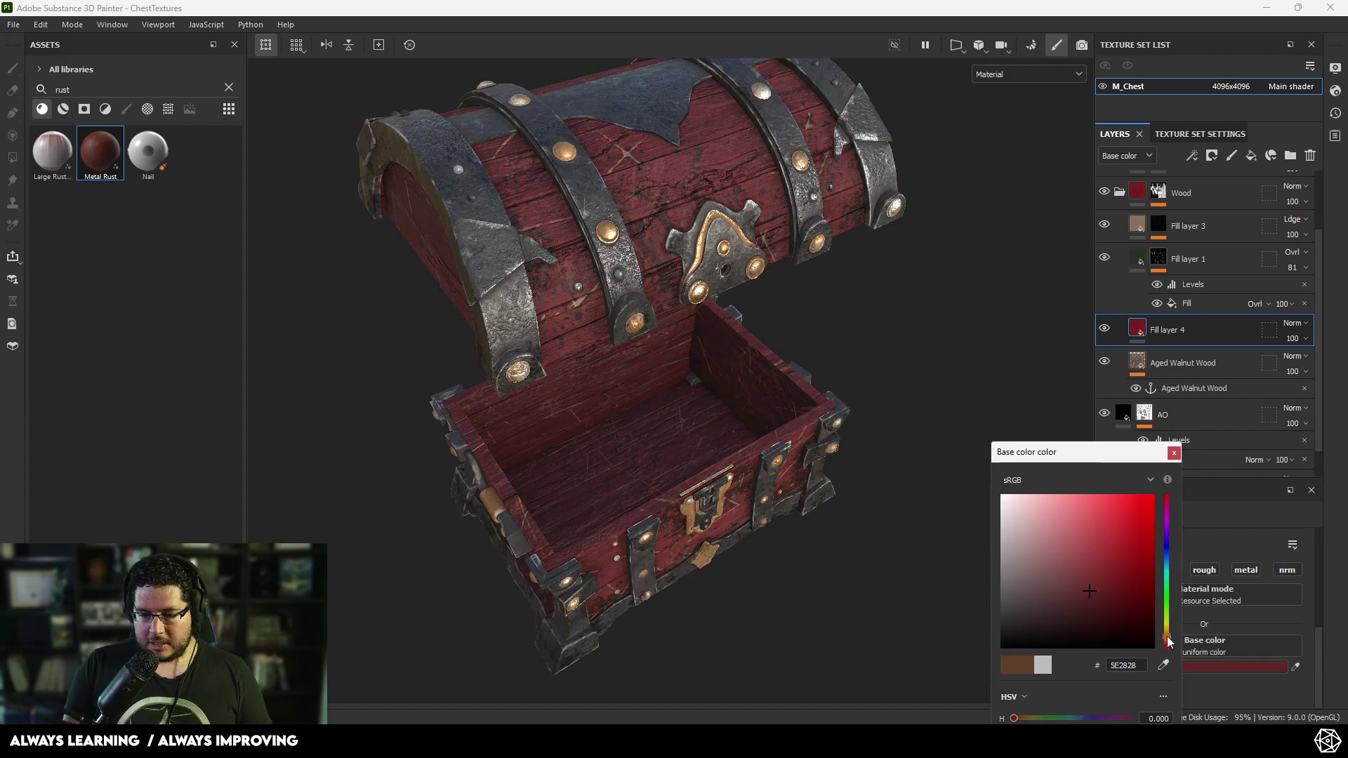
click(1167, 636)
click(1116, 587)
click(1174, 453)
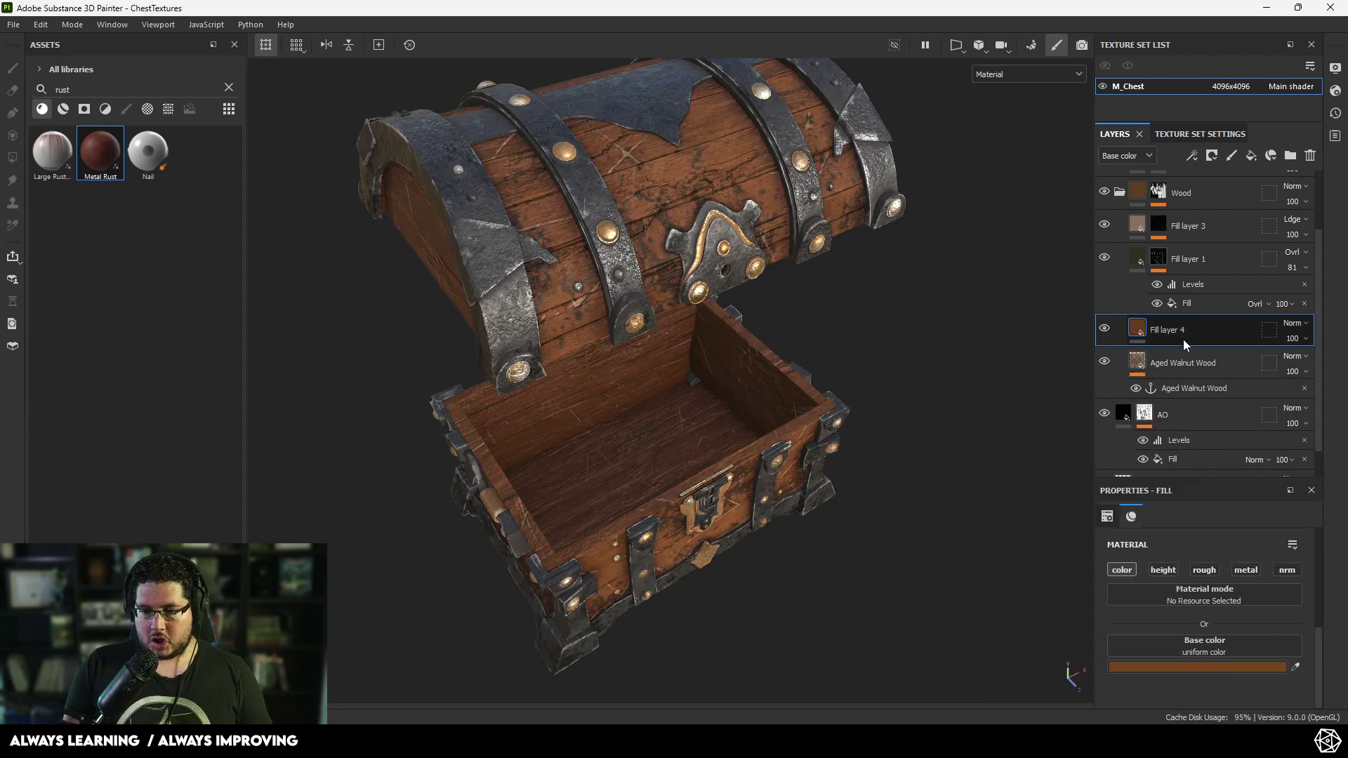
right_click(1181, 331)
click(1200, 24)
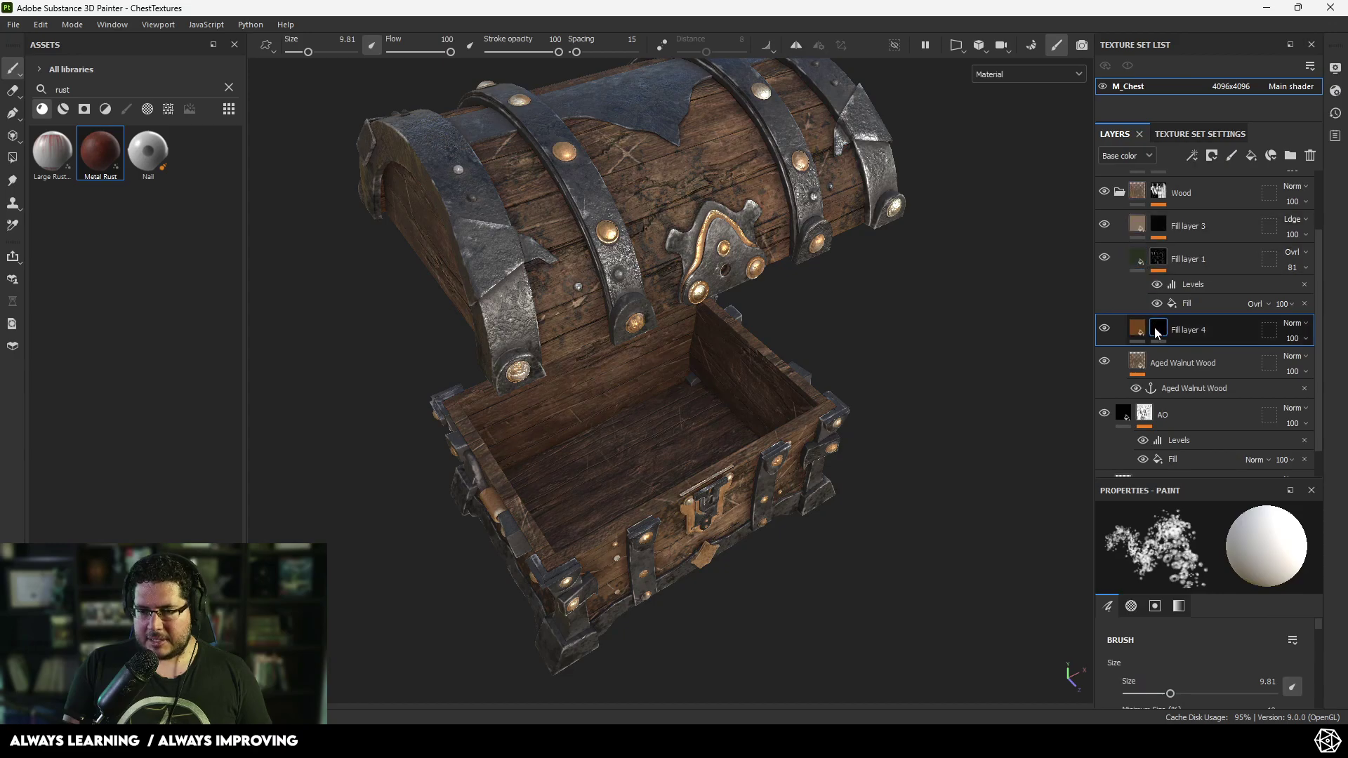
right_click(1143, 327)
click(1191, 409)
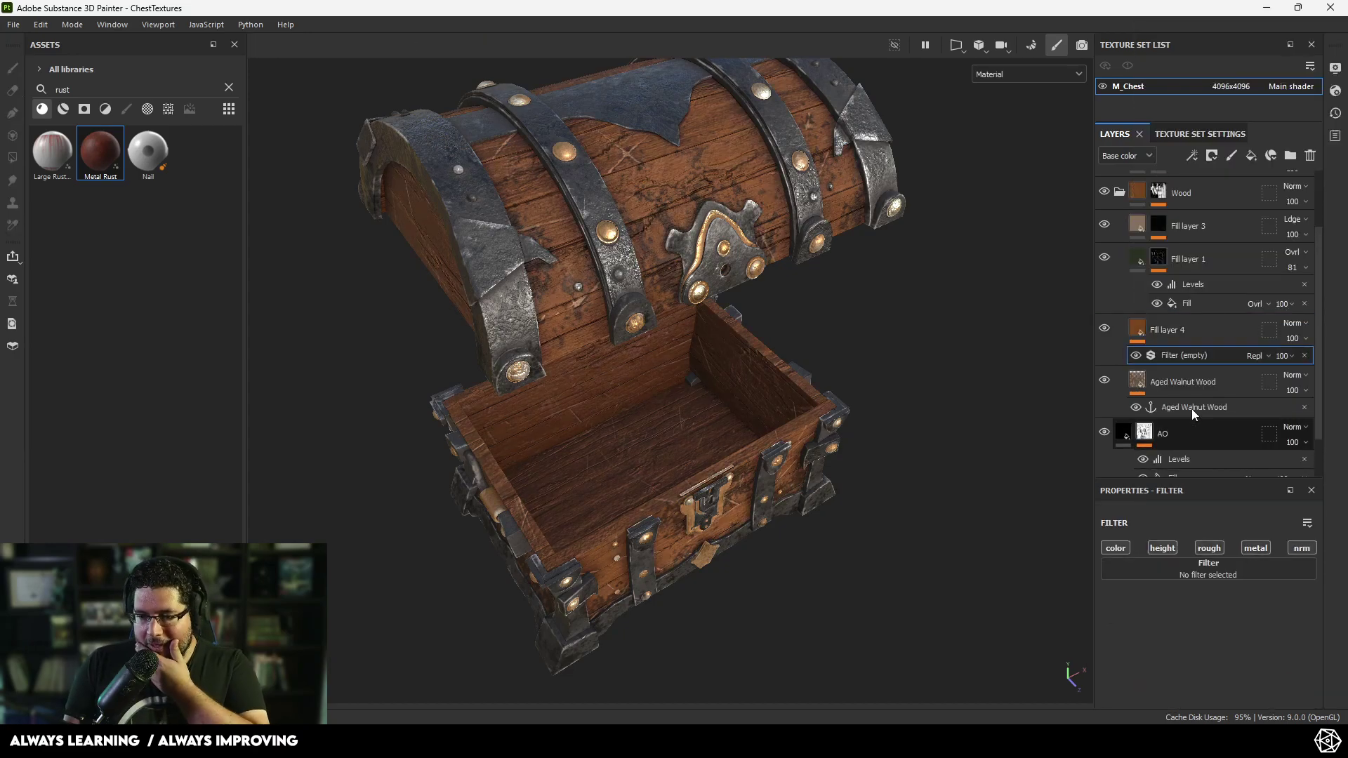
click(1174, 566)
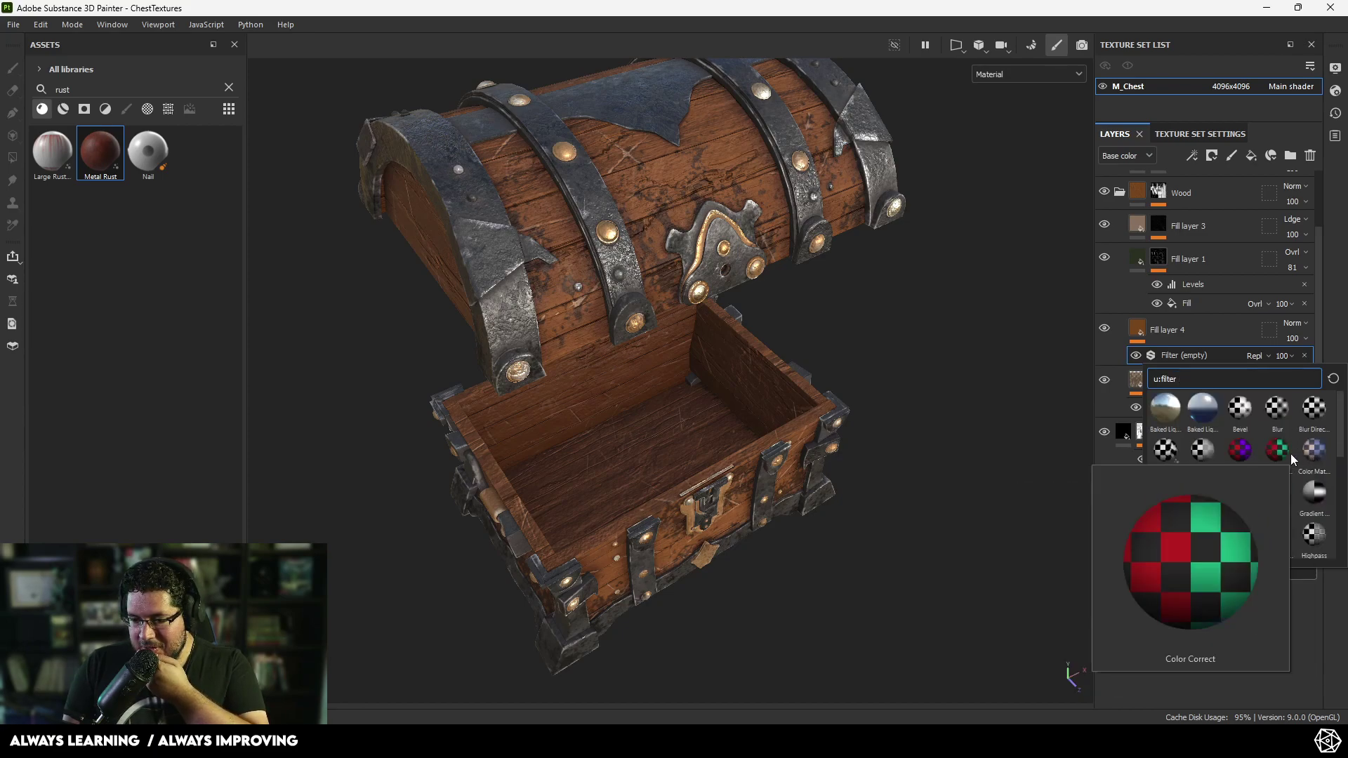
mouse_move(1240, 457)
scroll(1250, 461, down, 5)
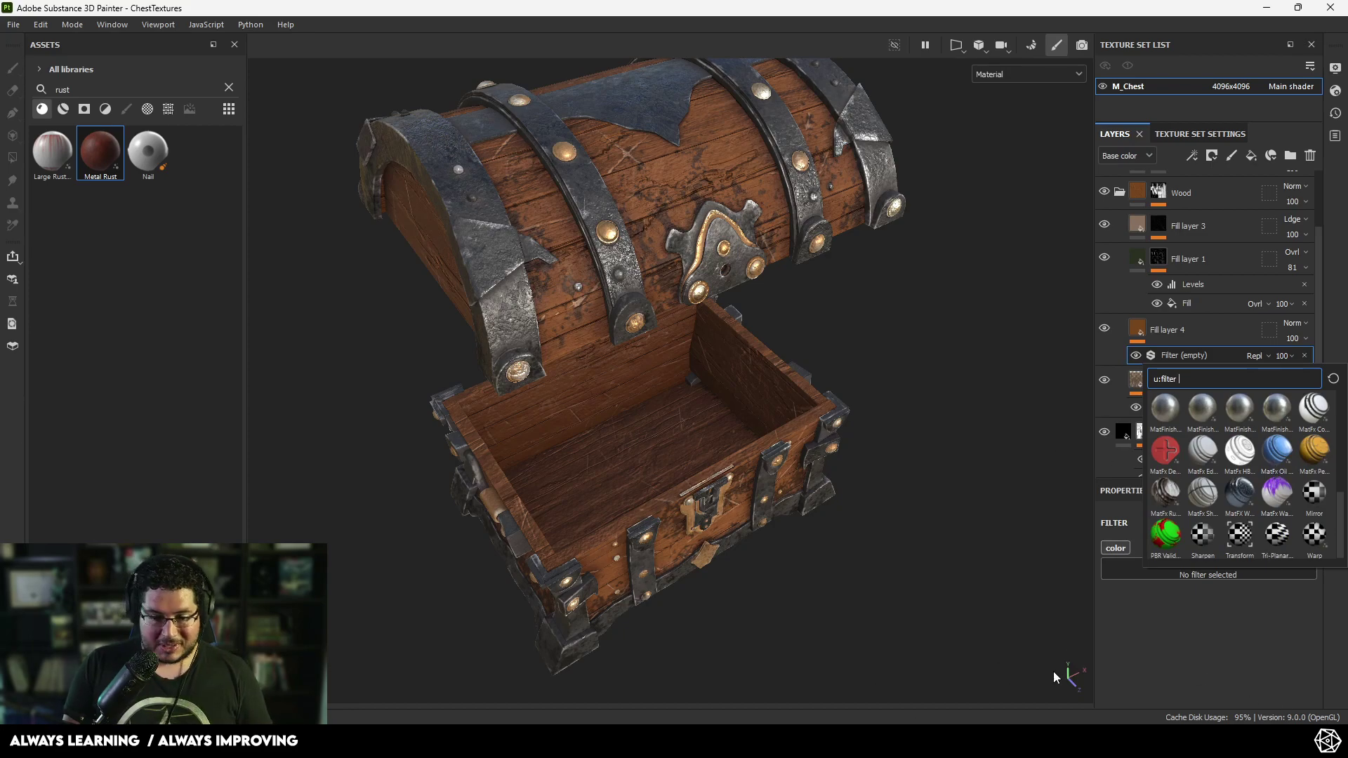
click(1179, 330)
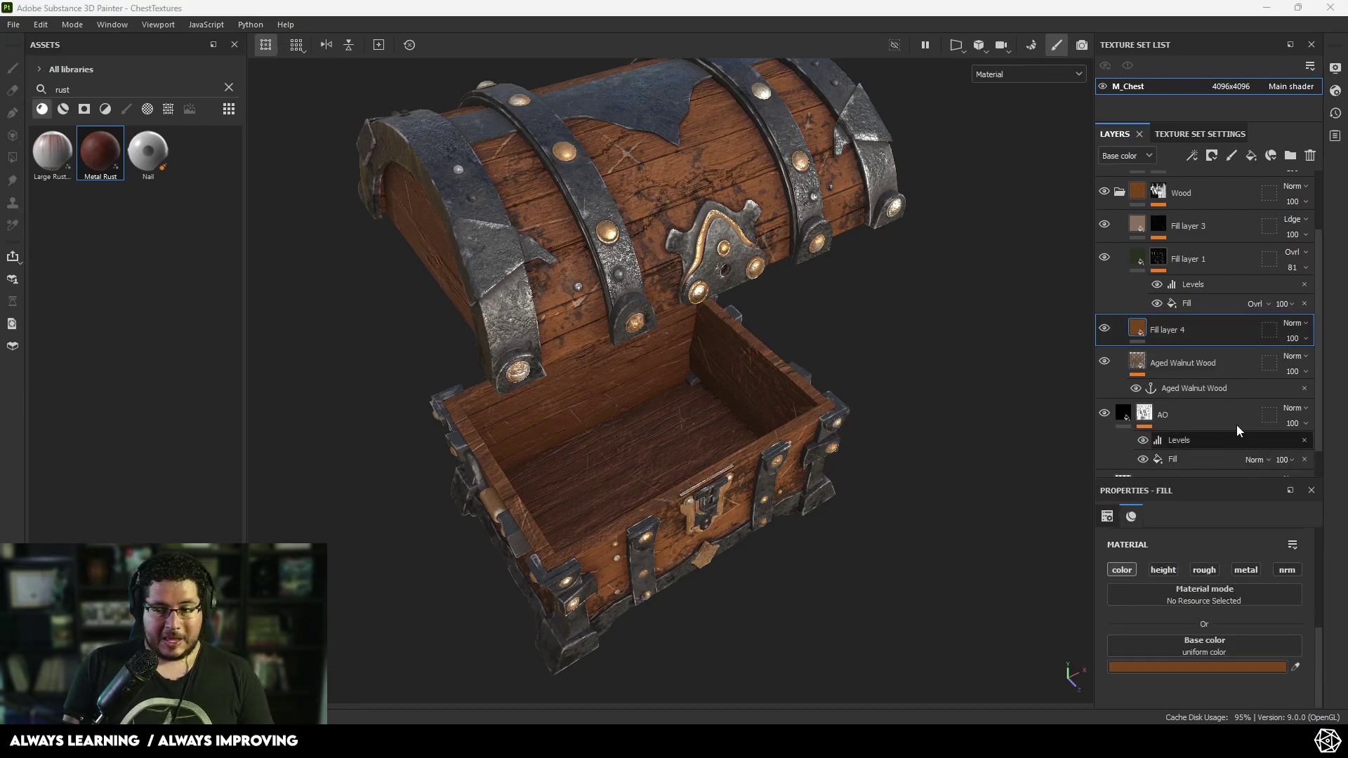
- Add a black mask with a UV Random Color generator to Fill layer 4
right_click(1179, 330)
click(1195, 31)
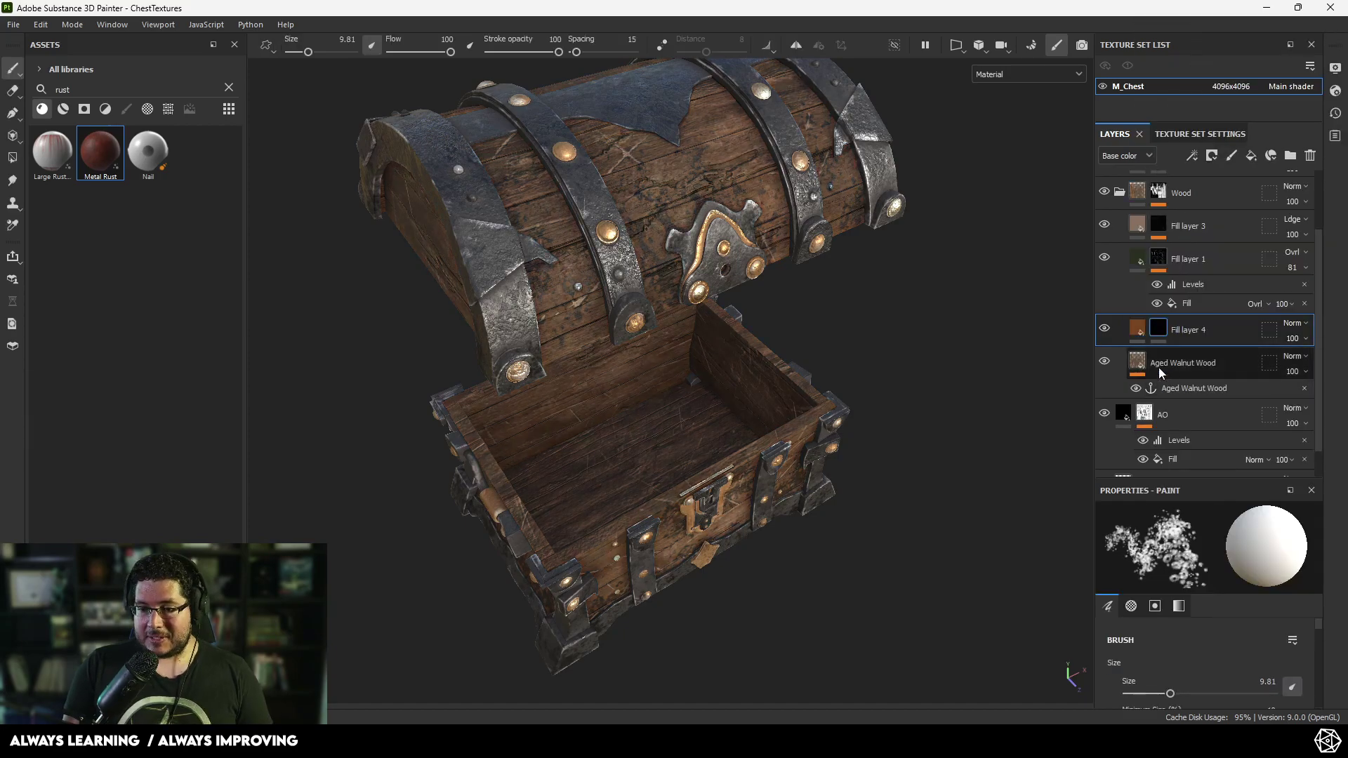
right_click(1217, 369)
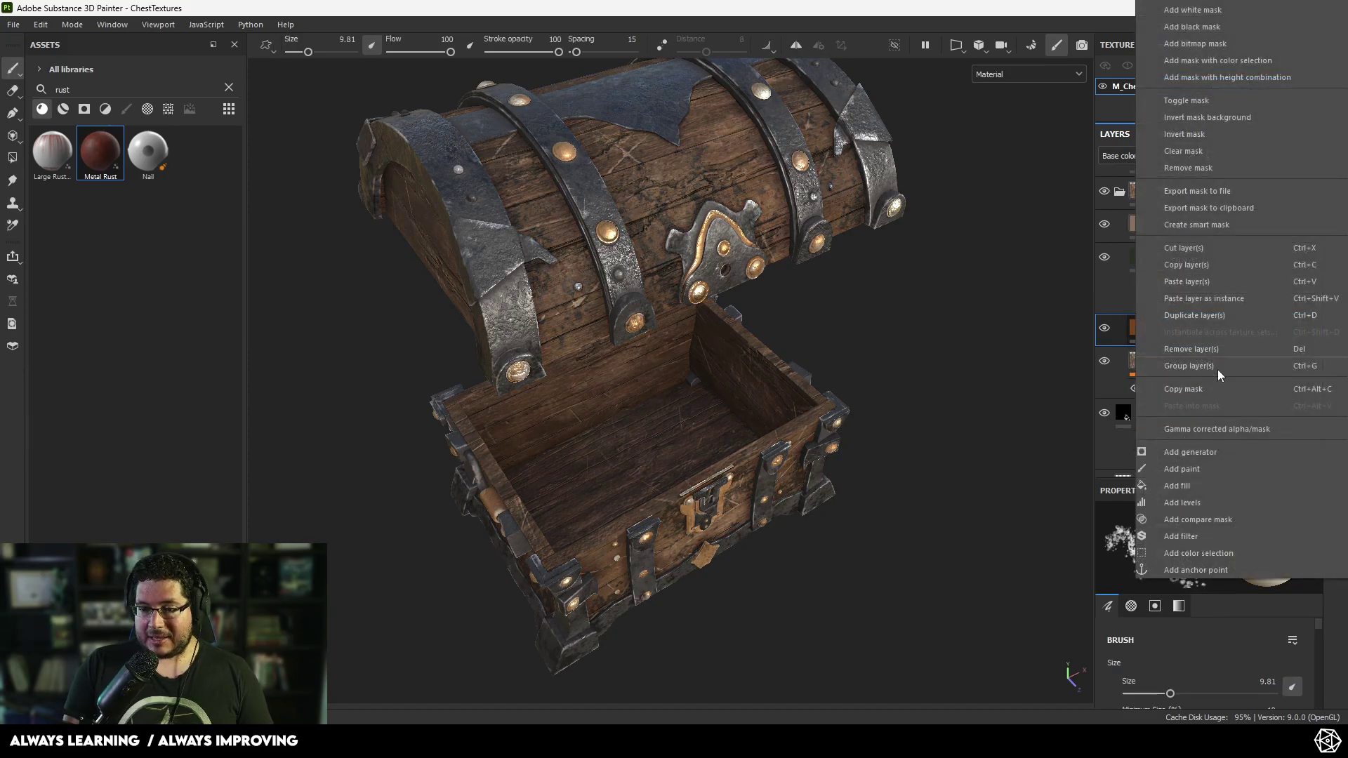
click(1204, 451)
click(1215, 556)
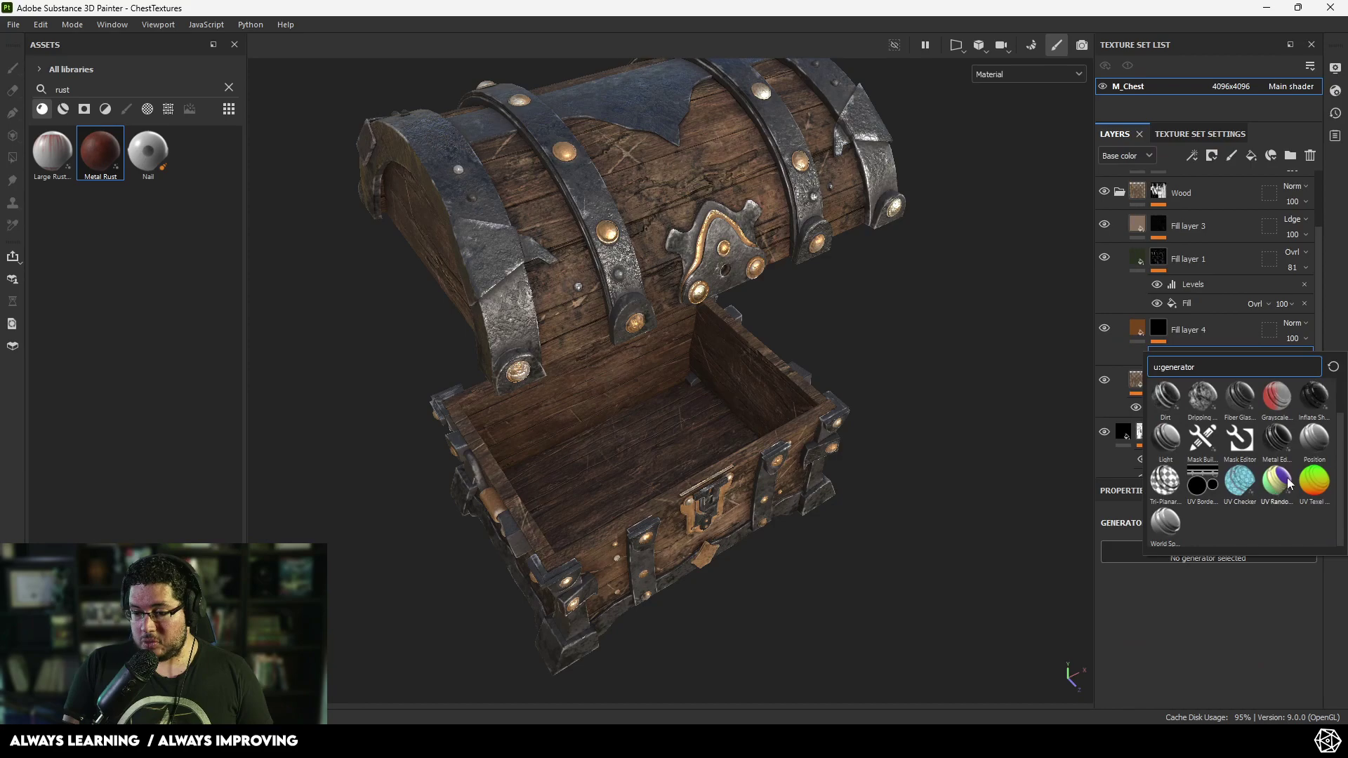
click(1277, 483)
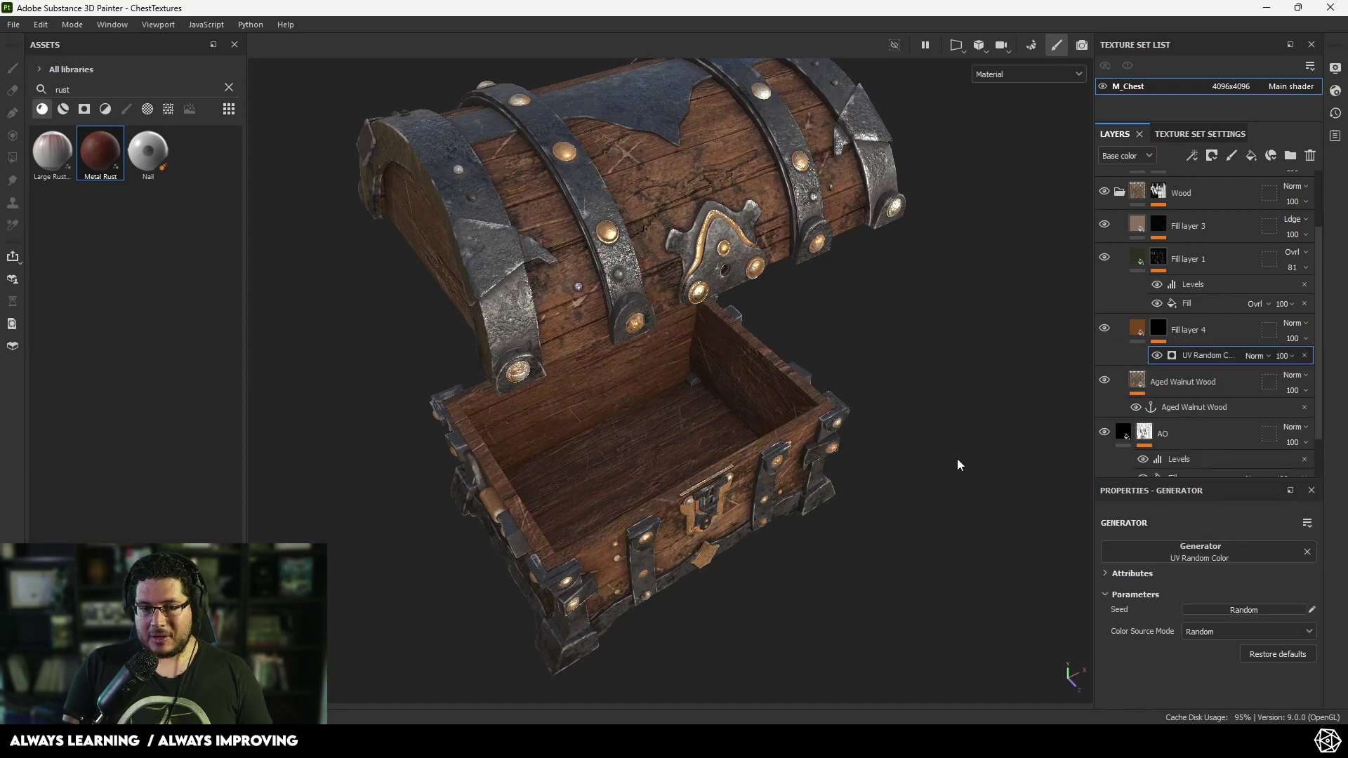
- Inspect the plank color variation and randomize the seed of the UV Random Color generator
alt+drag(957, 458, 1061, 546)
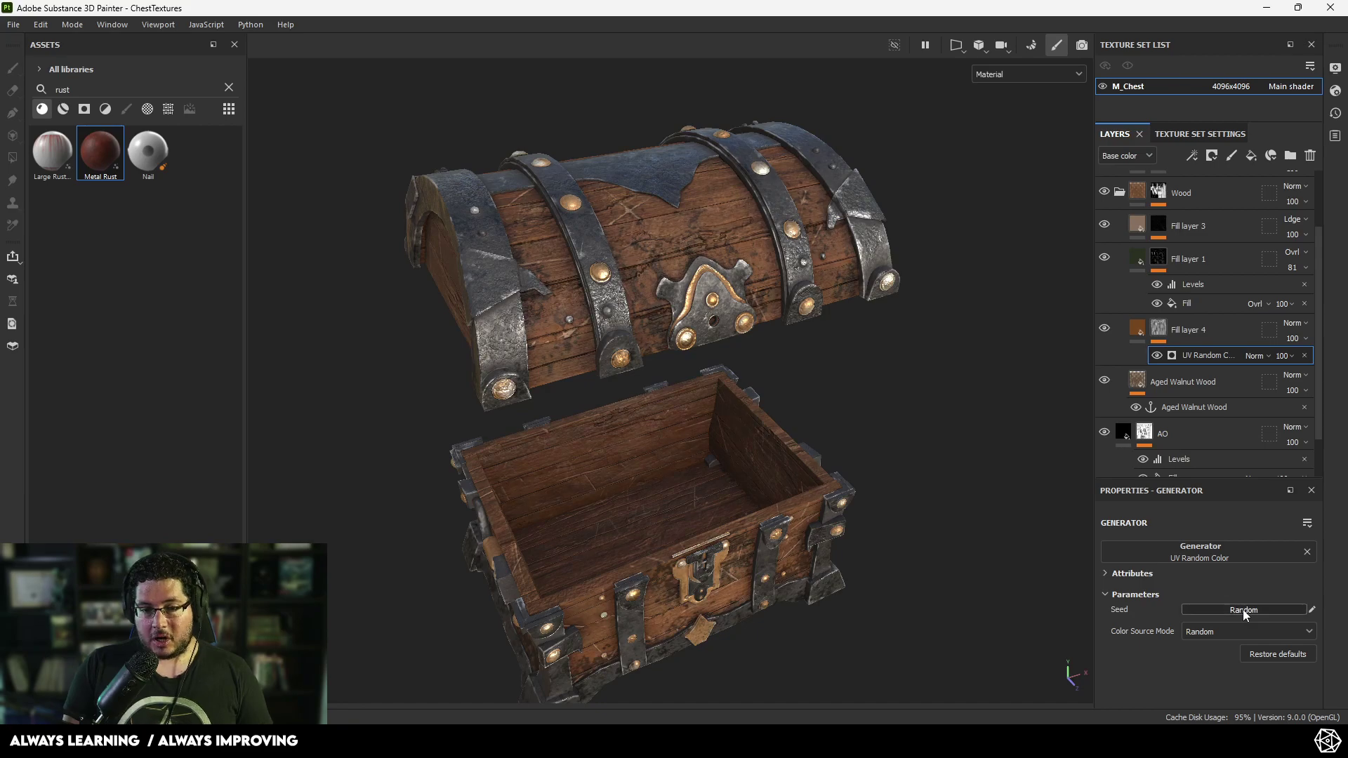
alt+drag(1018, 534, 734, 343)
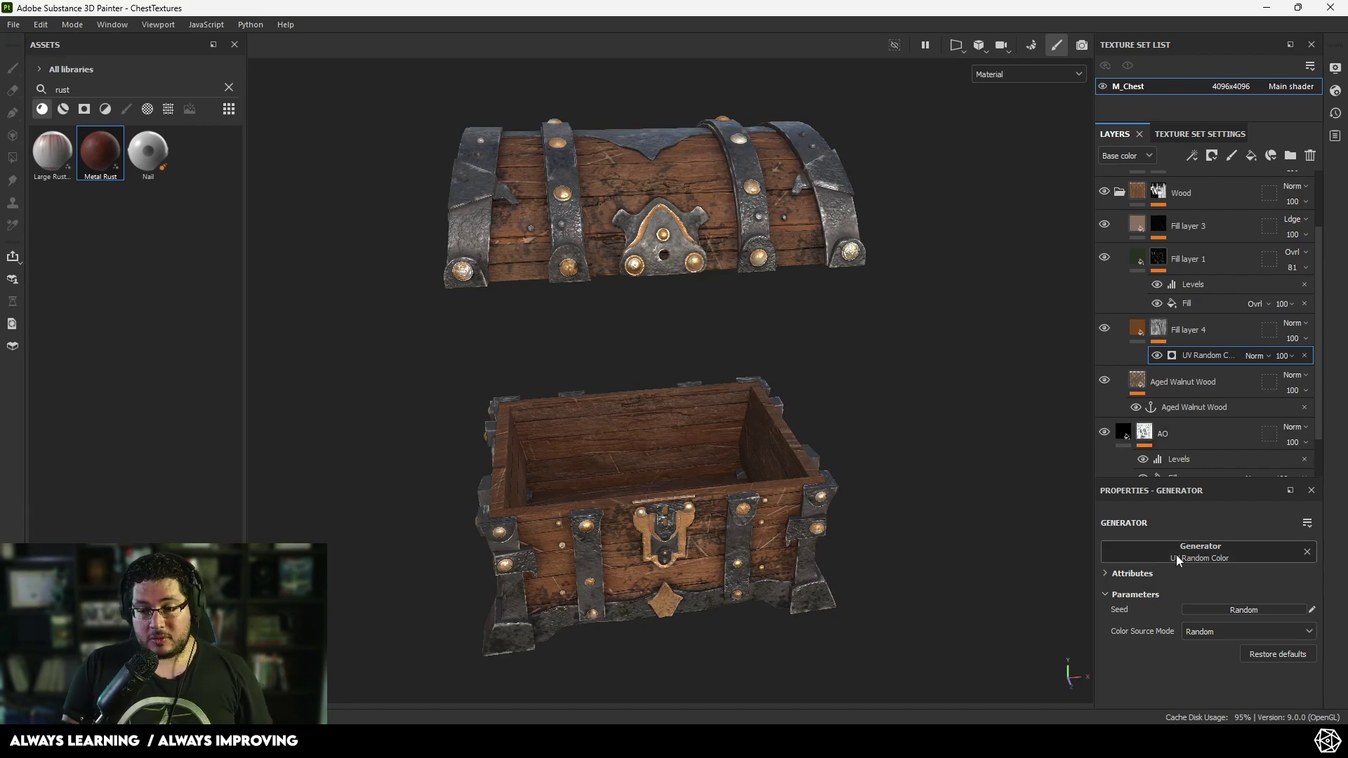
click(1242, 611)
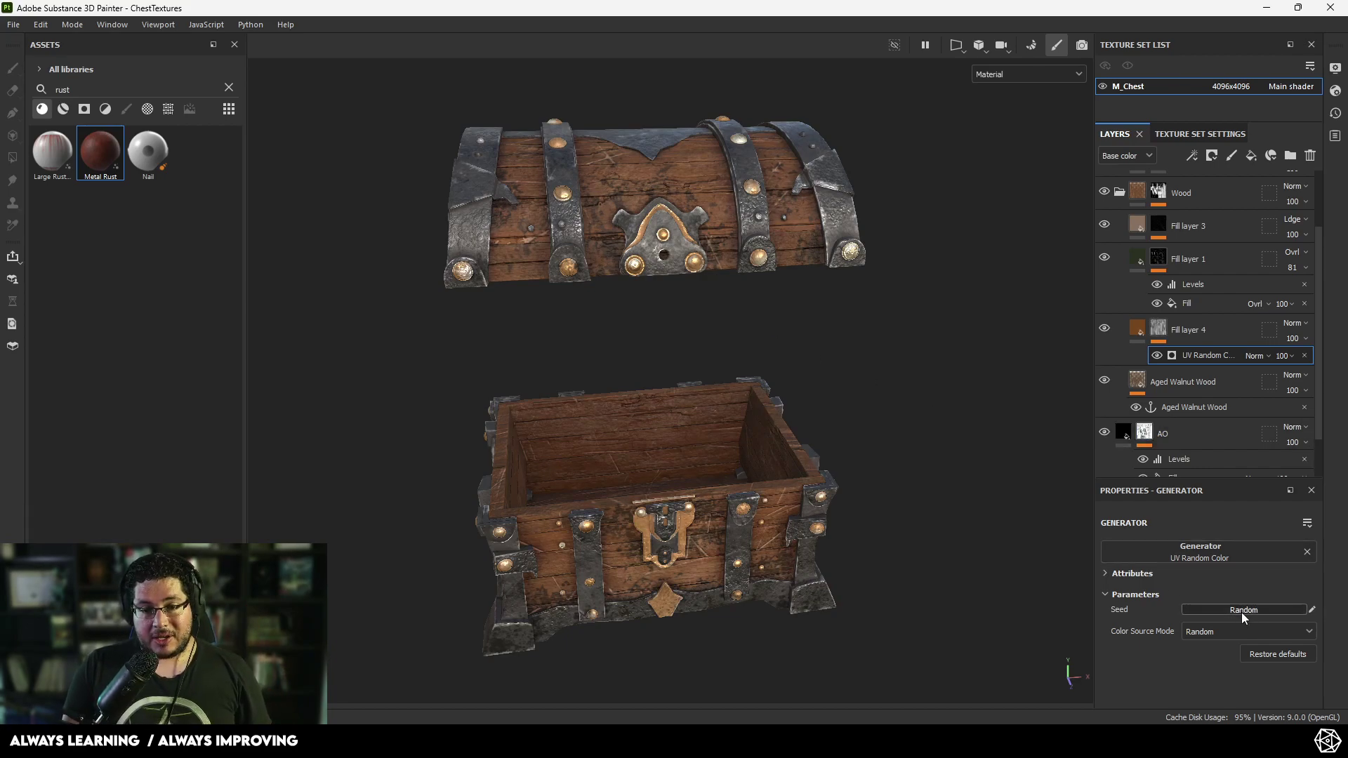
click(1242, 611)
- Change the base color blending mode of Fill layer 4 to Overlay
alt+drag(906, 460, 819, 449)
click(1291, 323)
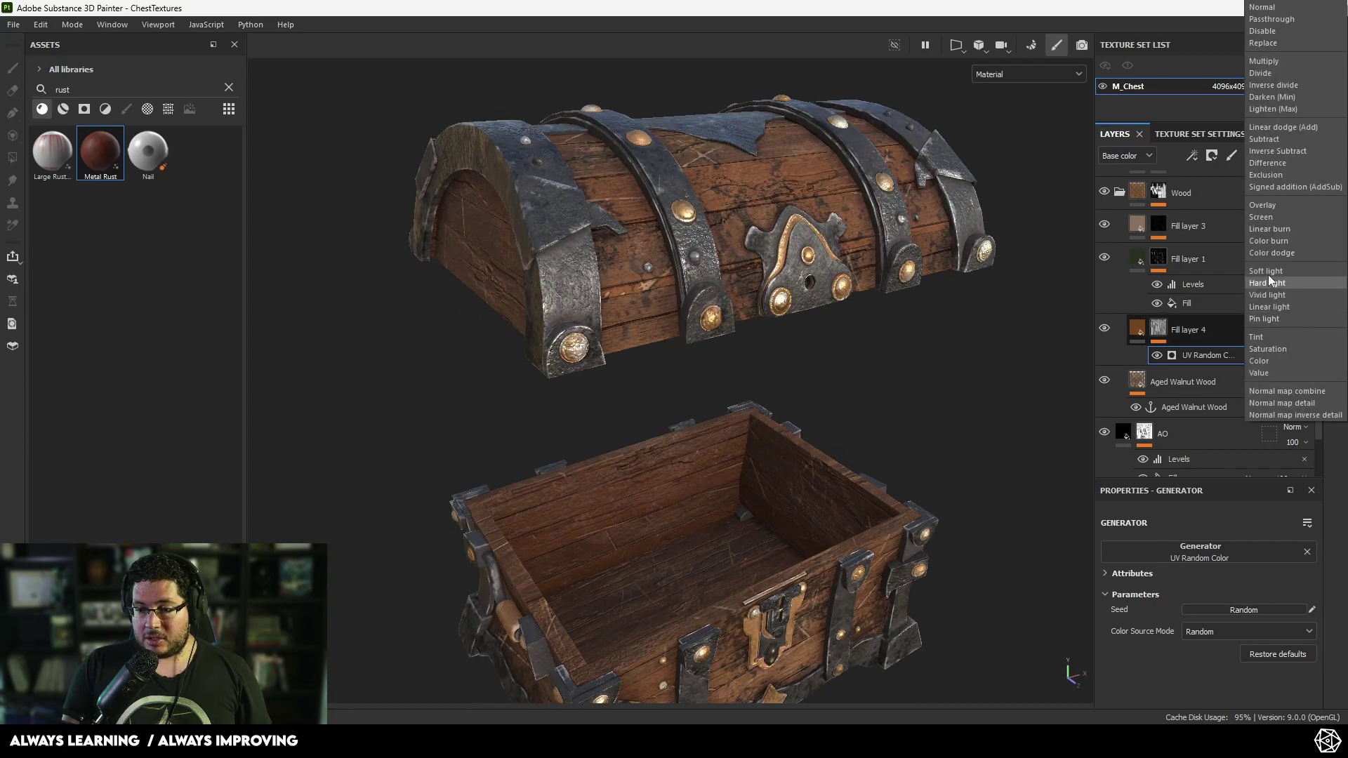
click(1271, 207)
alt+drag(907, 355, 1181, 452)
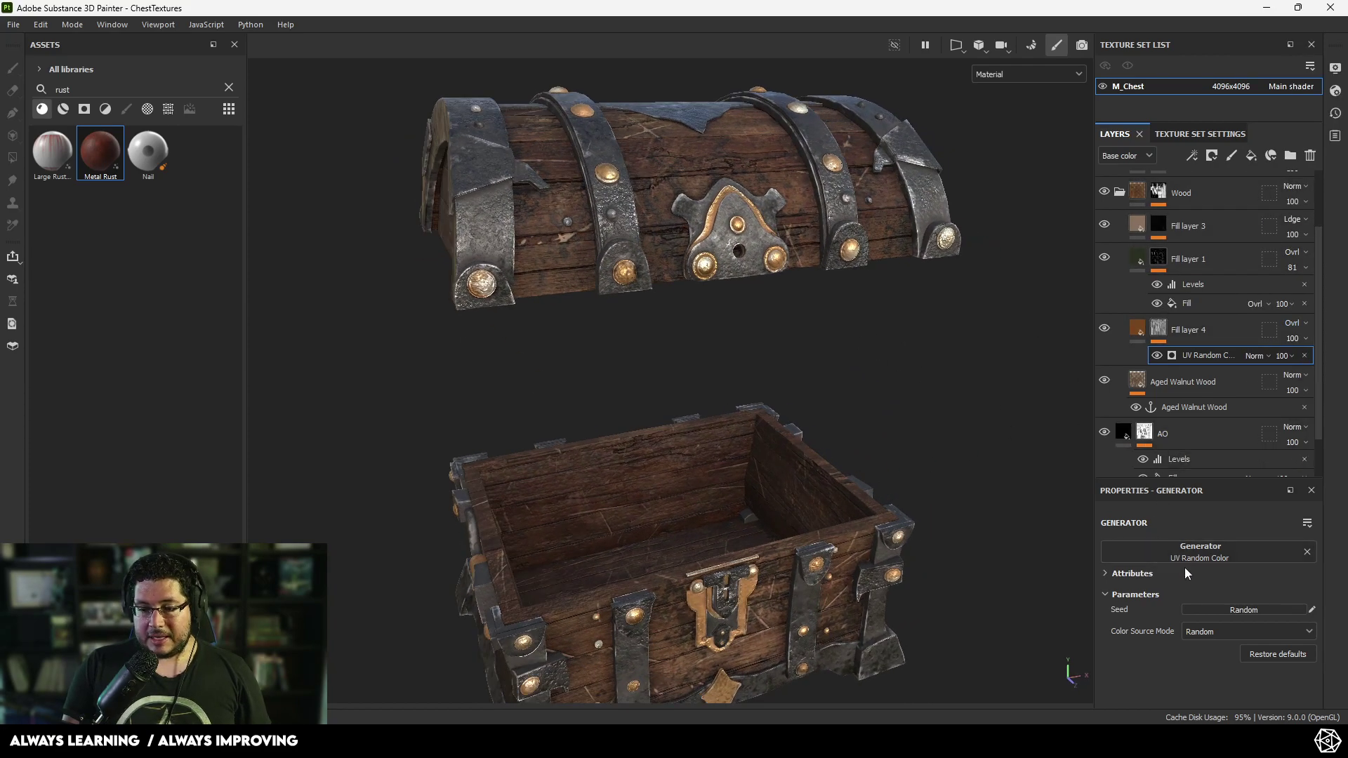
- Randomize the UV Random Color seed several more times to get a different color distribution across the planks
click(1215, 608)
click(1216, 608)
click(1216, 608)
click(1215, 608)
click(1215, 608)
- Examine the wood color variation on the chest's lid and base from several angles and distances
alt+drag(878, 541, 596, 296)
alt+right_drag(596, 296, 878, 372)
alt+right_drag(674, 288, 884, 390)
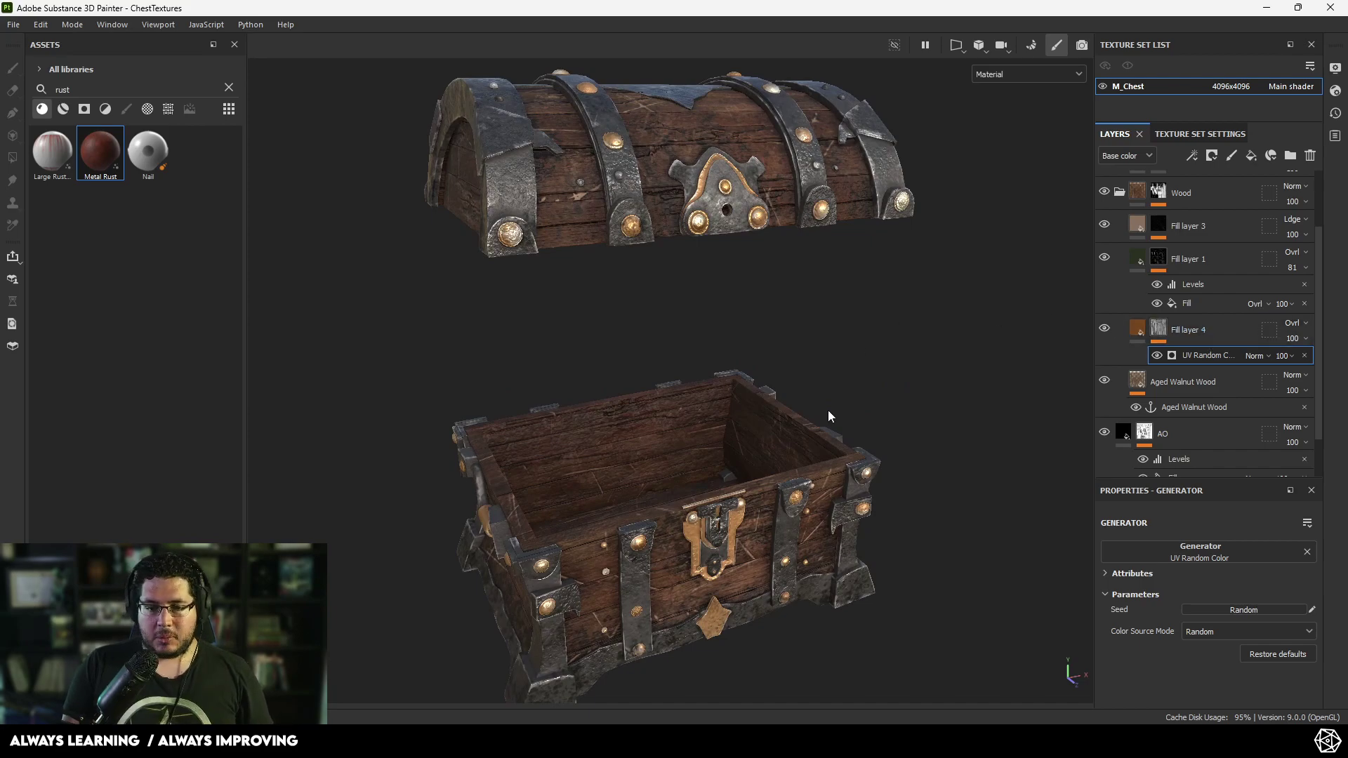
alt+drag(829, 411, 718, 427)
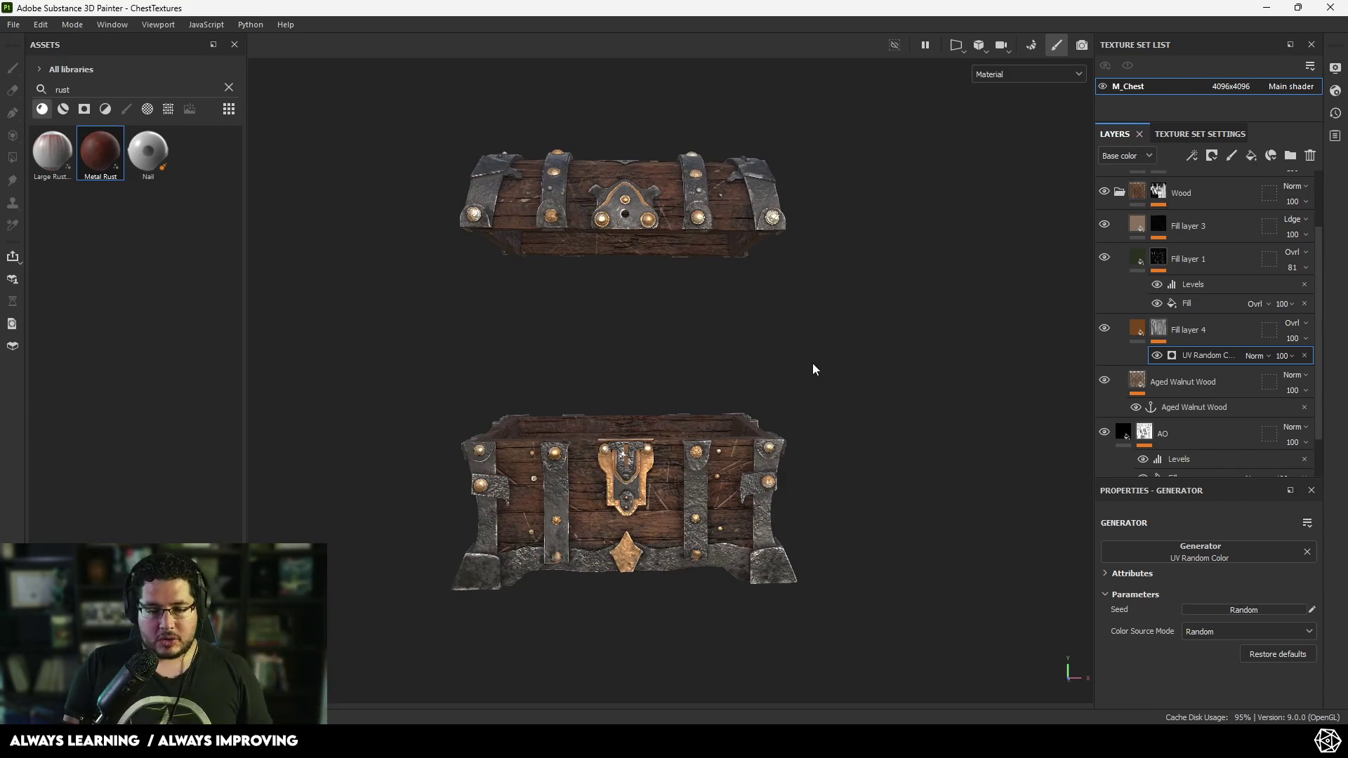
alt+drag(816, 379, 891, 506)
scroll(891, 506, up, 3)
alt+middle_drag(891, 506, 831, 421)
scroll(905, 427, up, 2)
scroll(905, 427, down, 5)
alt+middle_drag(499, 234, 602, 457)
alt+drag(602, 457, 628, 364)
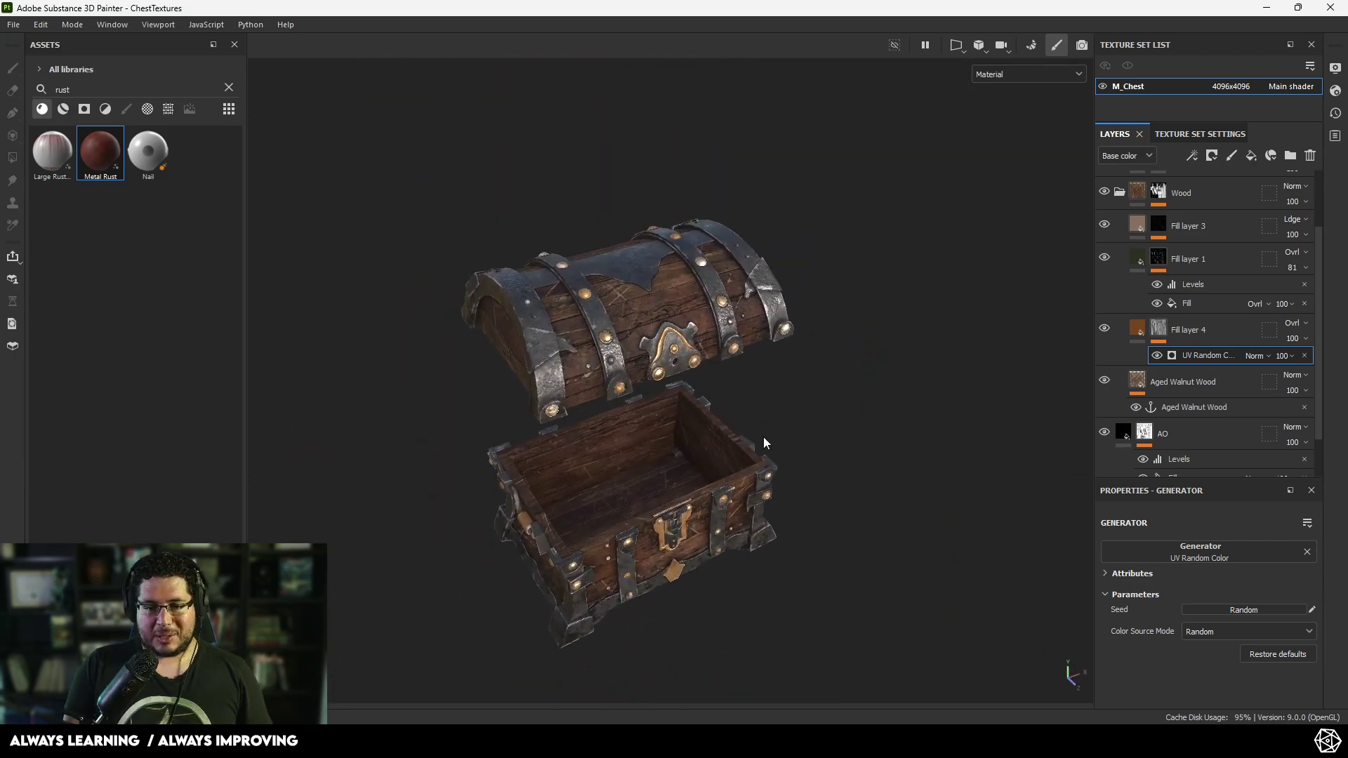
alt+drag(758, 434, 710, 386)
alt+right_drag(710, 386, 769, 354)
alt+middle_drag(769, 354, 776, 428)
alt+right_drag(775, 429, 834, 402)
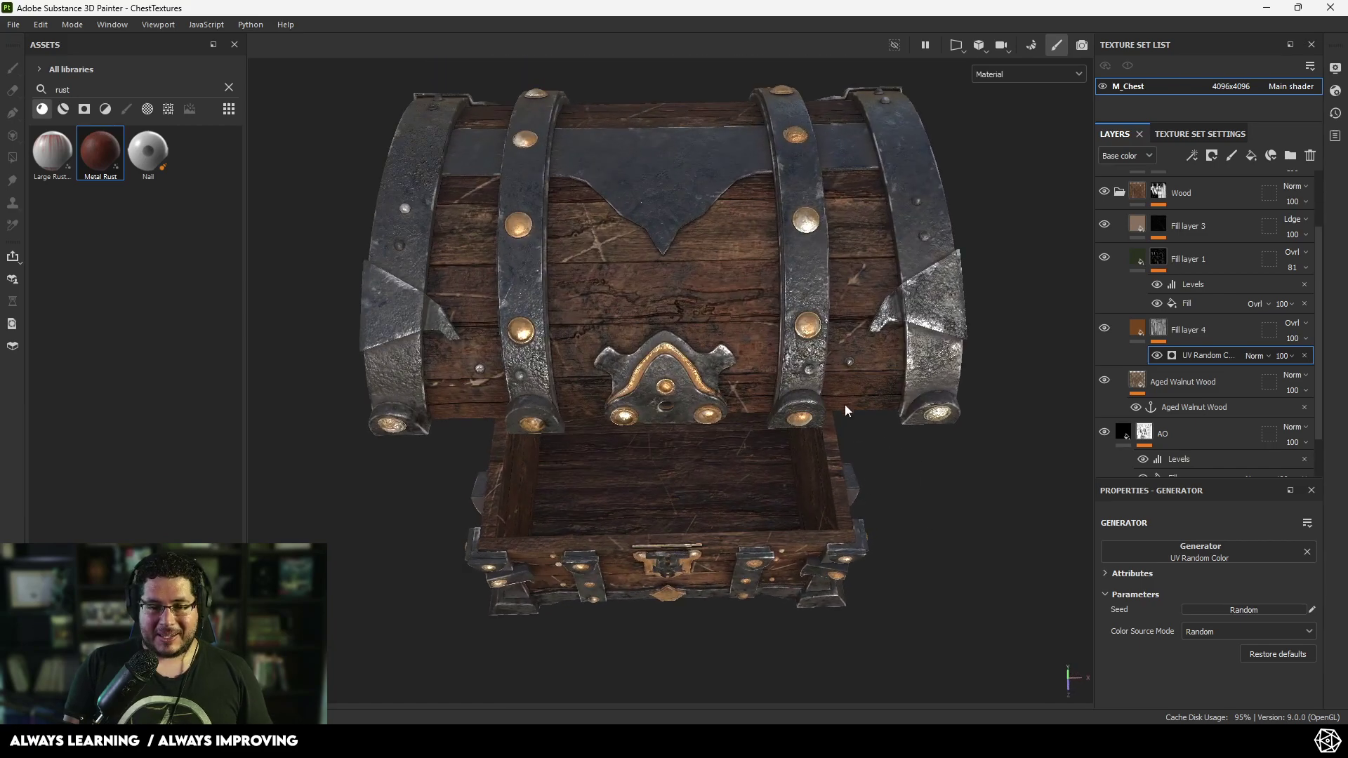
alt+drag(835, 408, 807, 352)
alt+middle_drag(787, 505, 764, 391)
alt+drag(764, 392, 709, 393)
alt+right_drag(709, 393, 943, 361)
alt+right_drag(893, 507, 414, 281)
alt+middle_drag(896, 469, 777, 399)
alt+right_drag(776, 399, 657, 319)
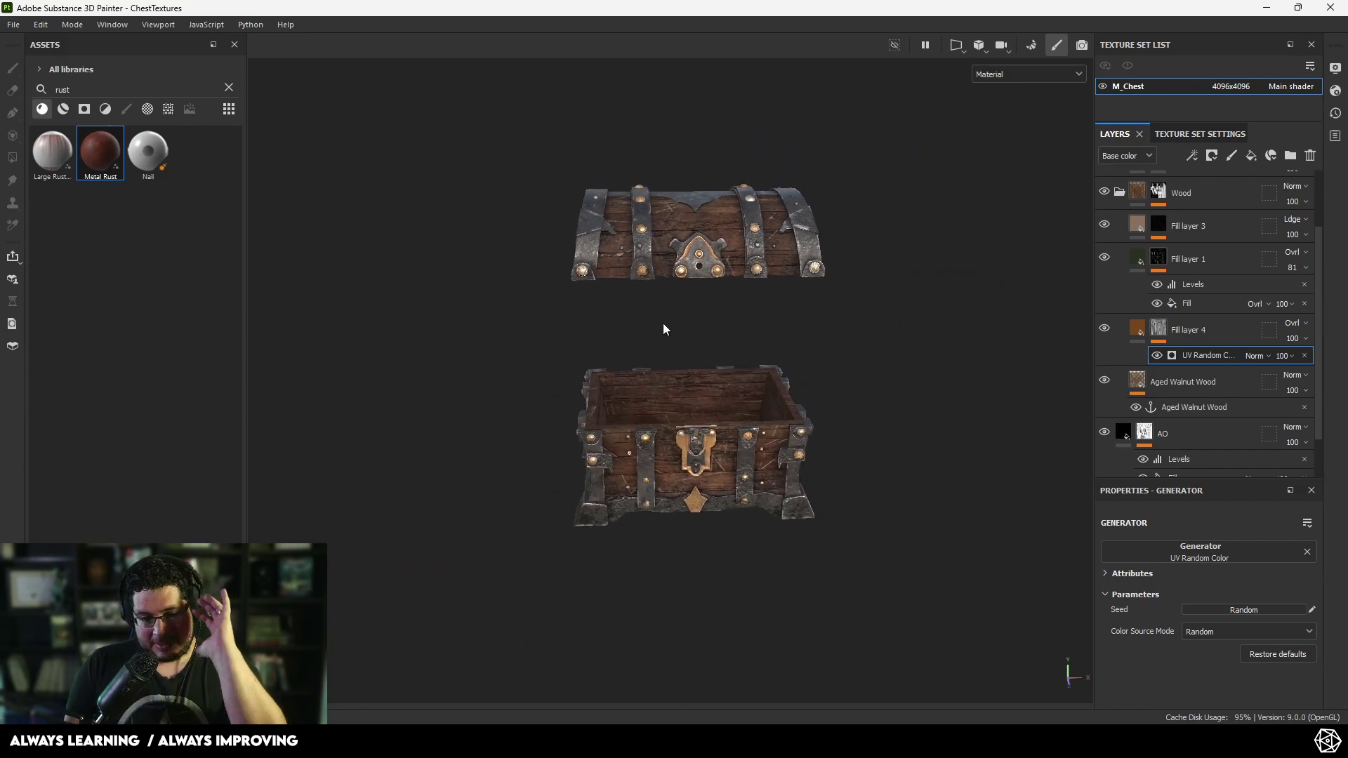
- Add a fill layer above Metal Rust at the top of the stack, with only the color channel enabled
scroll(1241, 187, up, 3)
click(1203, 187)
click(1252, 158)
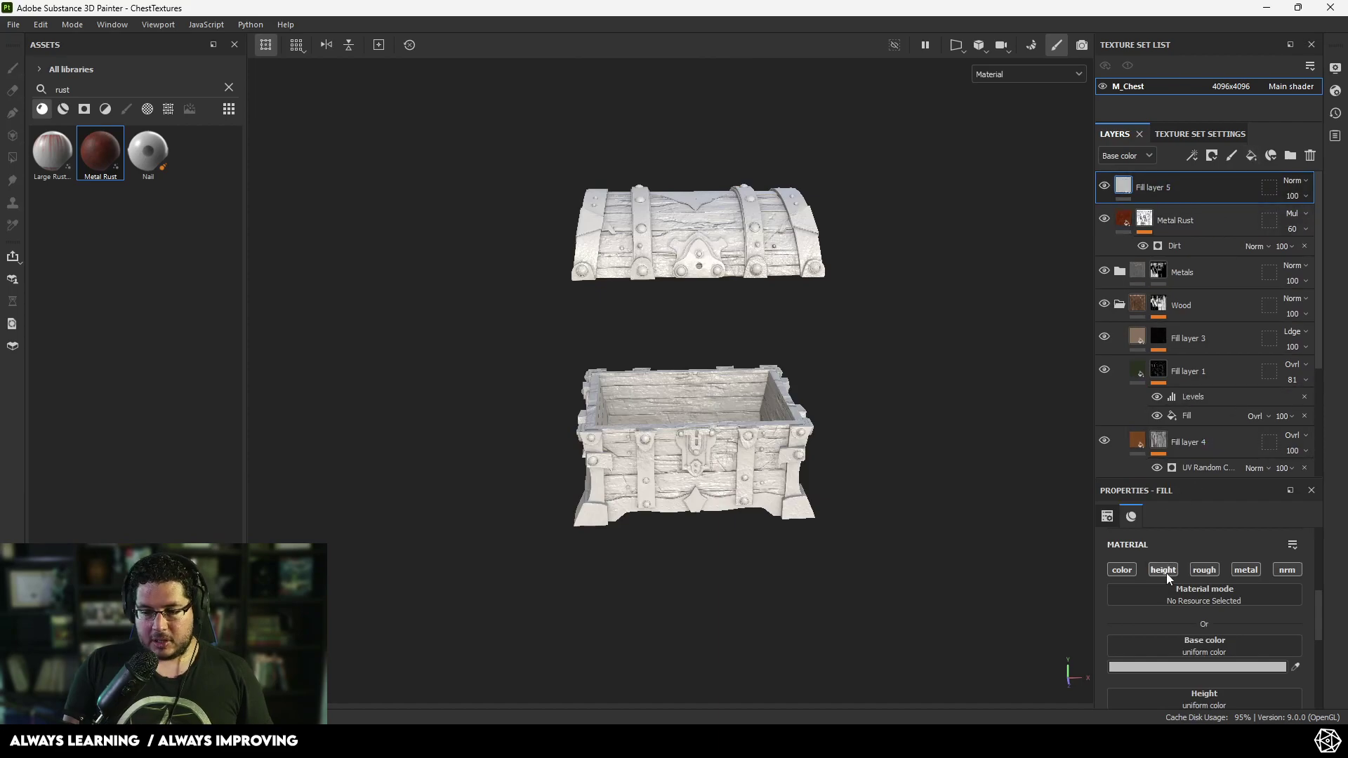
click(1245, 570)
- Set the base color of Fill layer 5 to a pale yellowish beige
click(1191, 667)
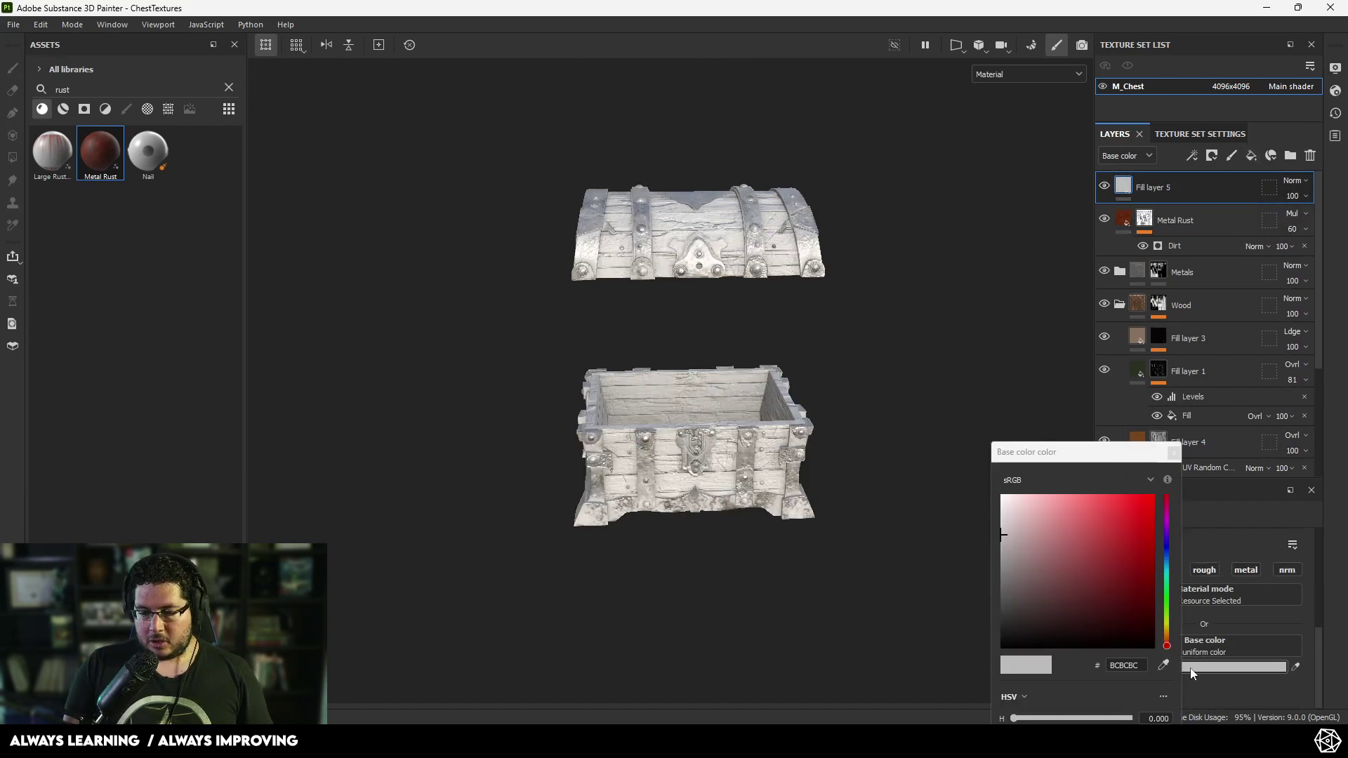
click(1166, 627)
drag(1137, 610, 1167, 633)
drag(1066, 587, 1045, 509)
click(1172, 453)
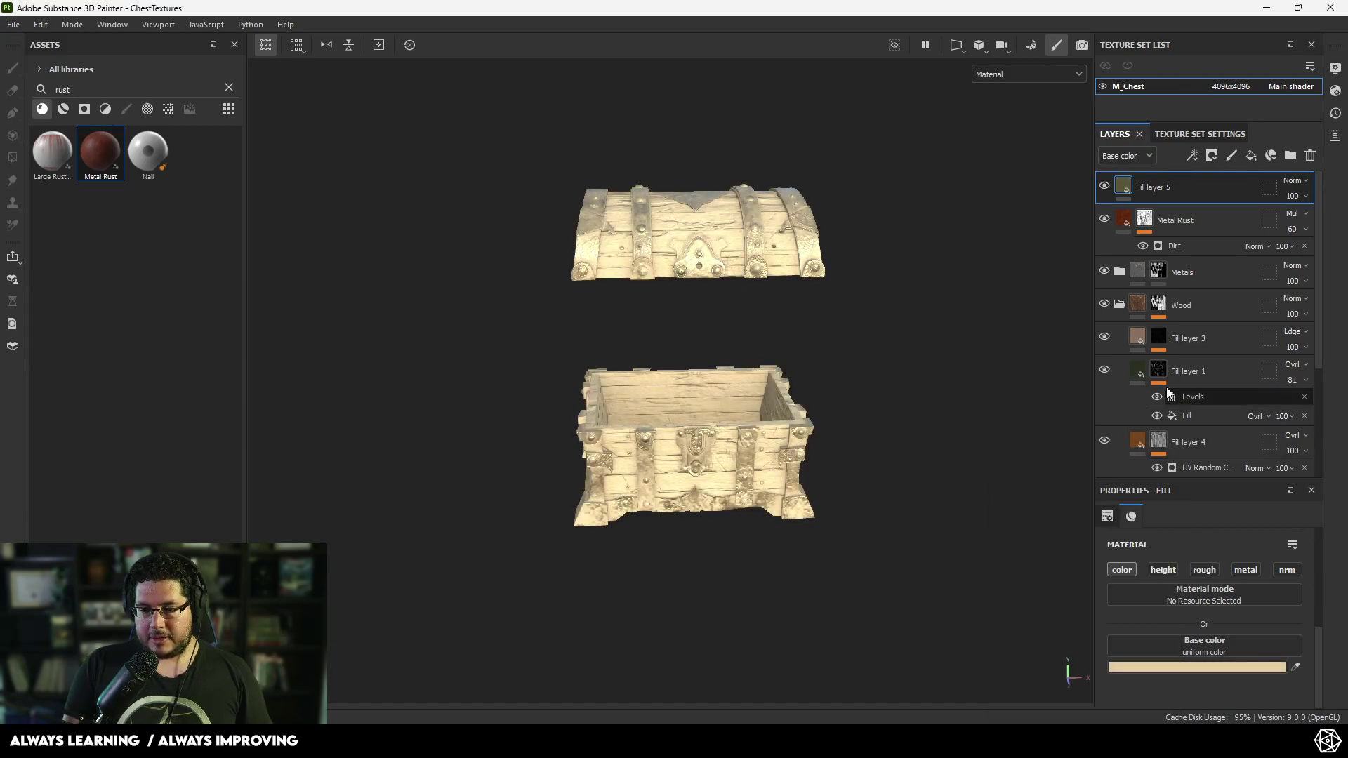
- Add a black mask to Fill layer 5 and drive it with a Light generator
right_click(1148, 193)
click(1187, 24)
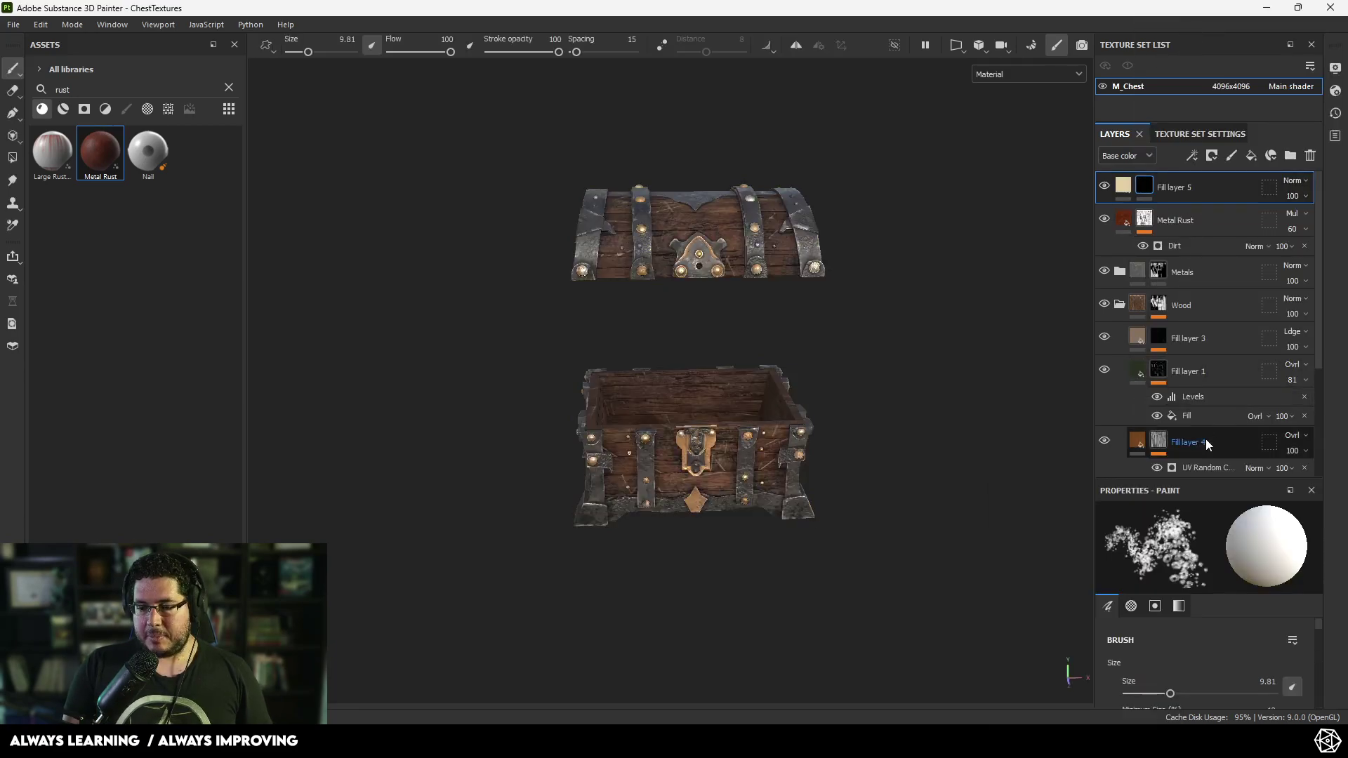
right_click(1166, 213)
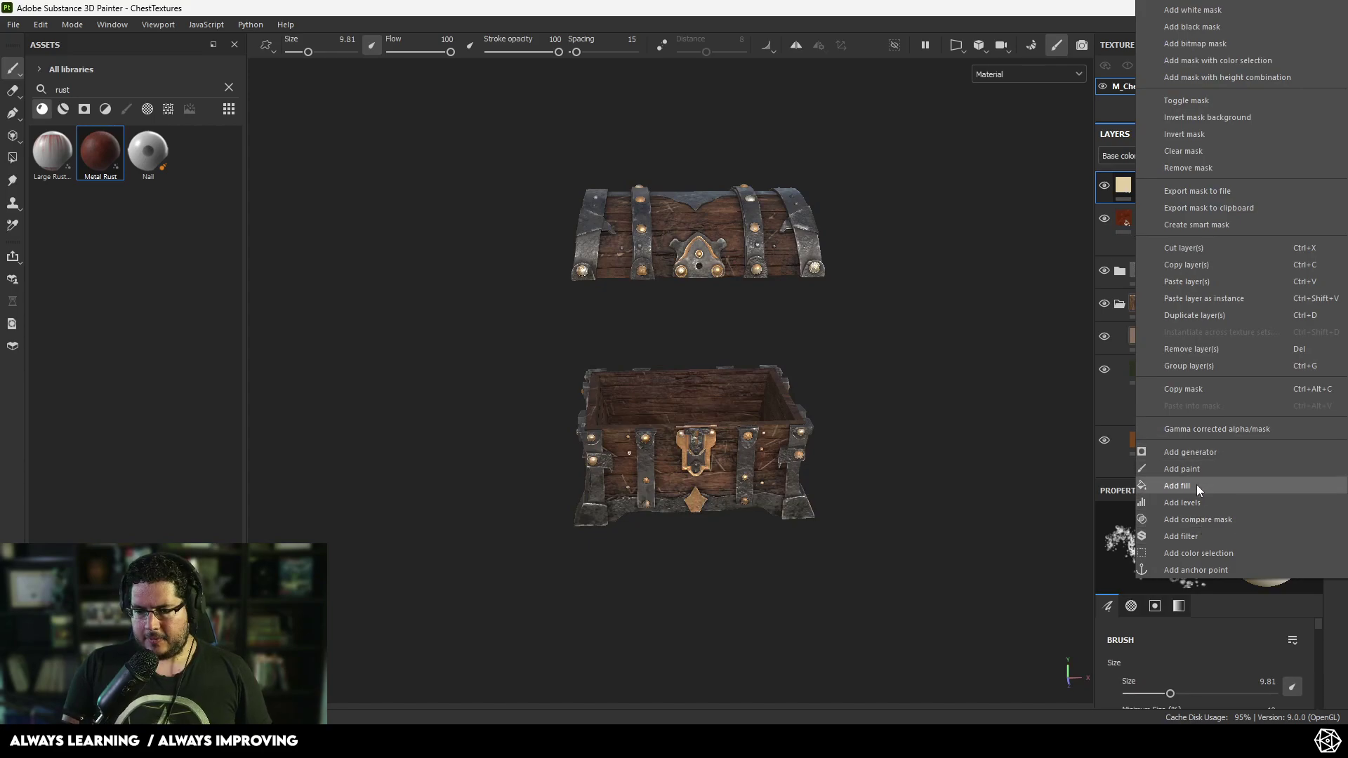
click(1194, 454)
click(1205, 544)
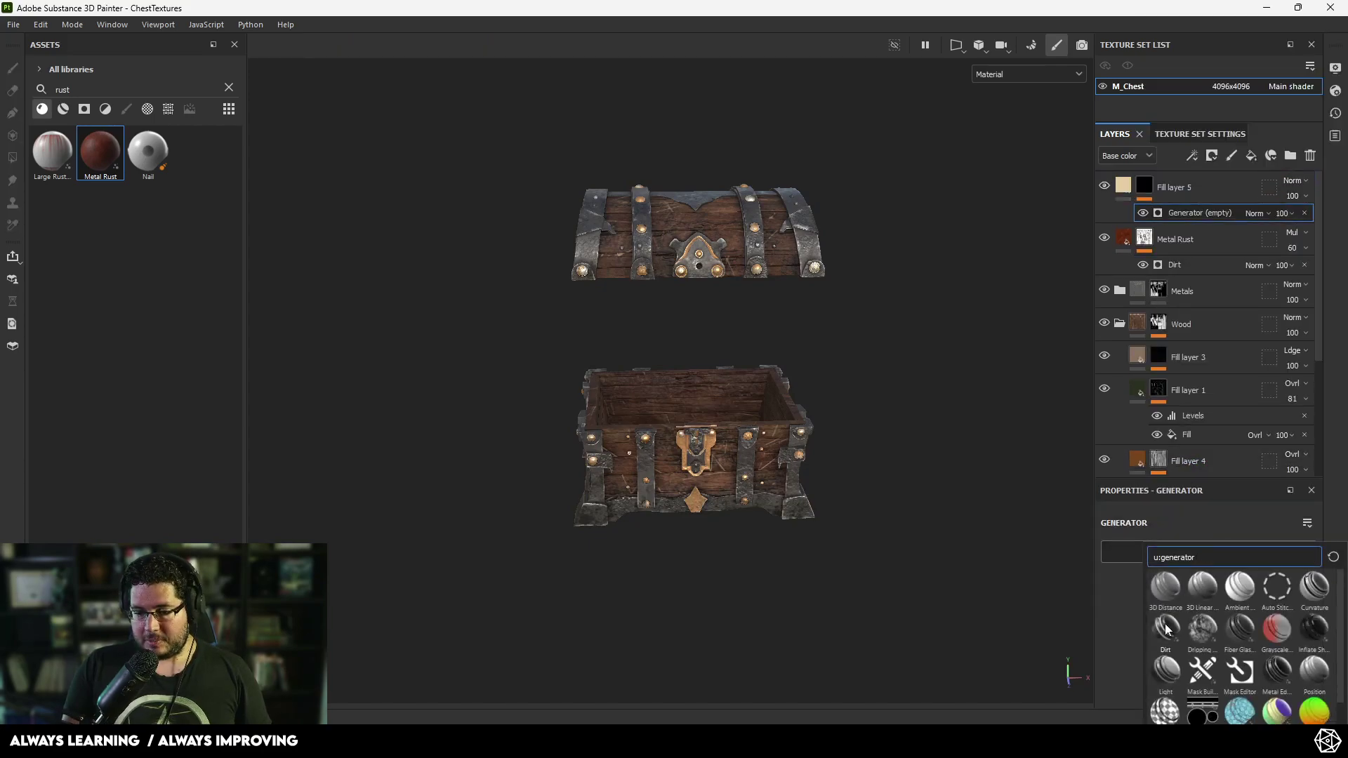
click(1166, 670)
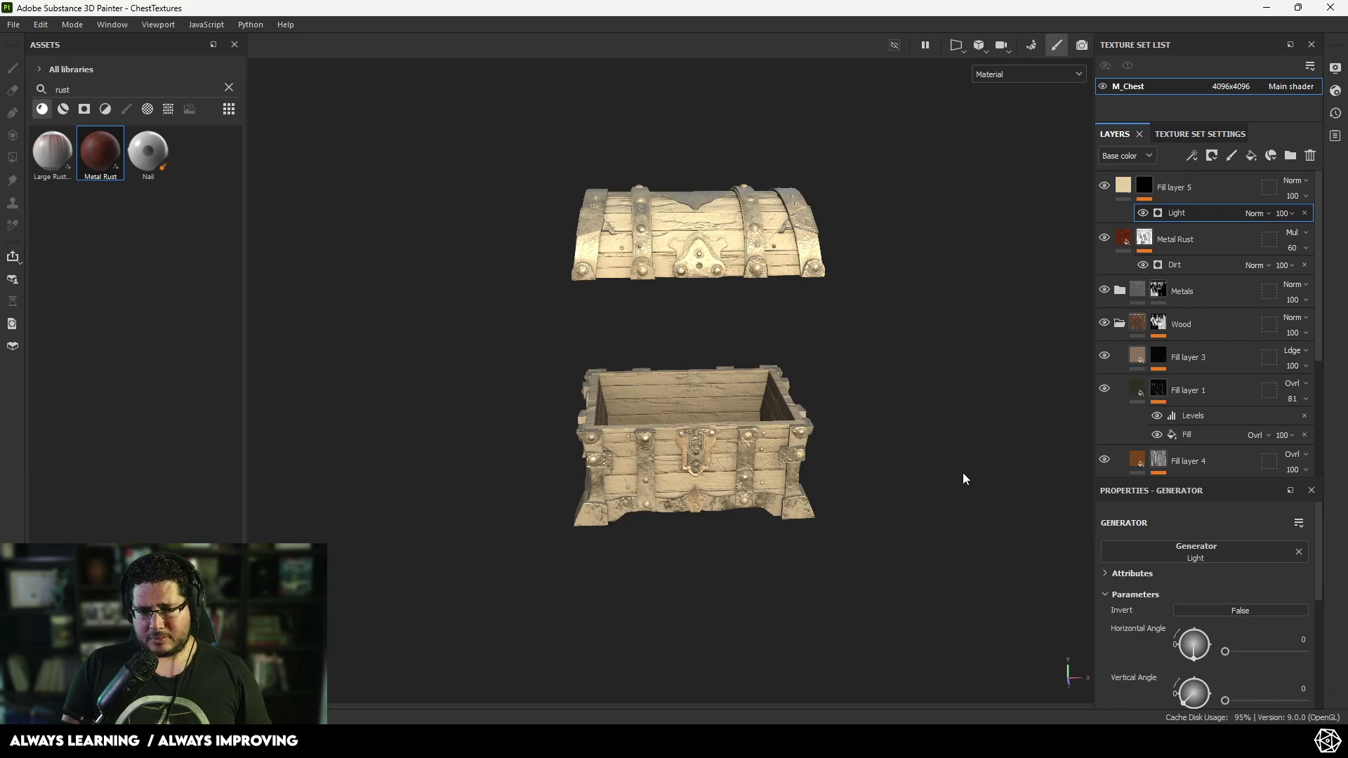
- Set the Light generator's vertical angle to 263 so the chest is lit from above
drag(1193, 693, 1194, 703)
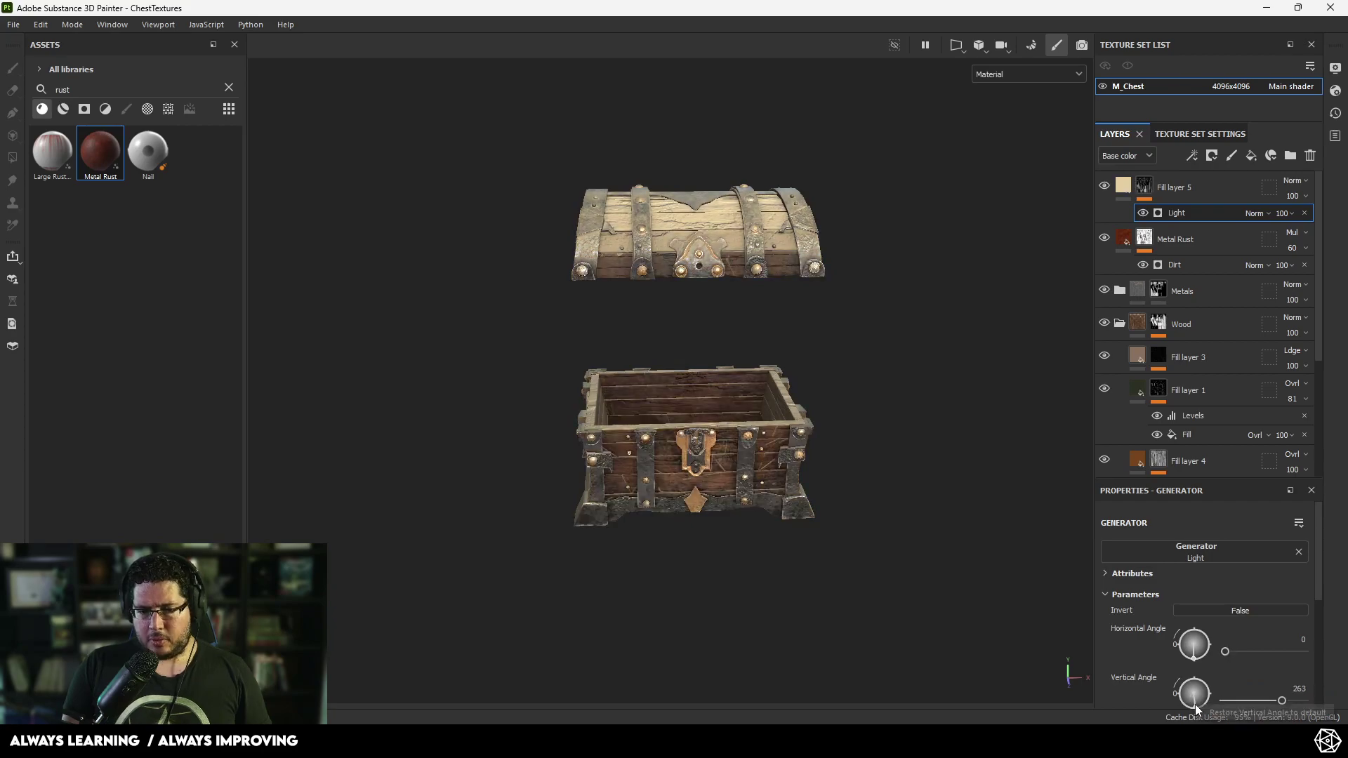
alt+drag(905, 477, 948, 477)
alt+middle_drag(1060, 621, 1065, 519)
- Set the Light generator's highlight glossiness to 0.6, highlight level to 0 and light attenuation to 0.71
scroll(1256, 644, down, 3)
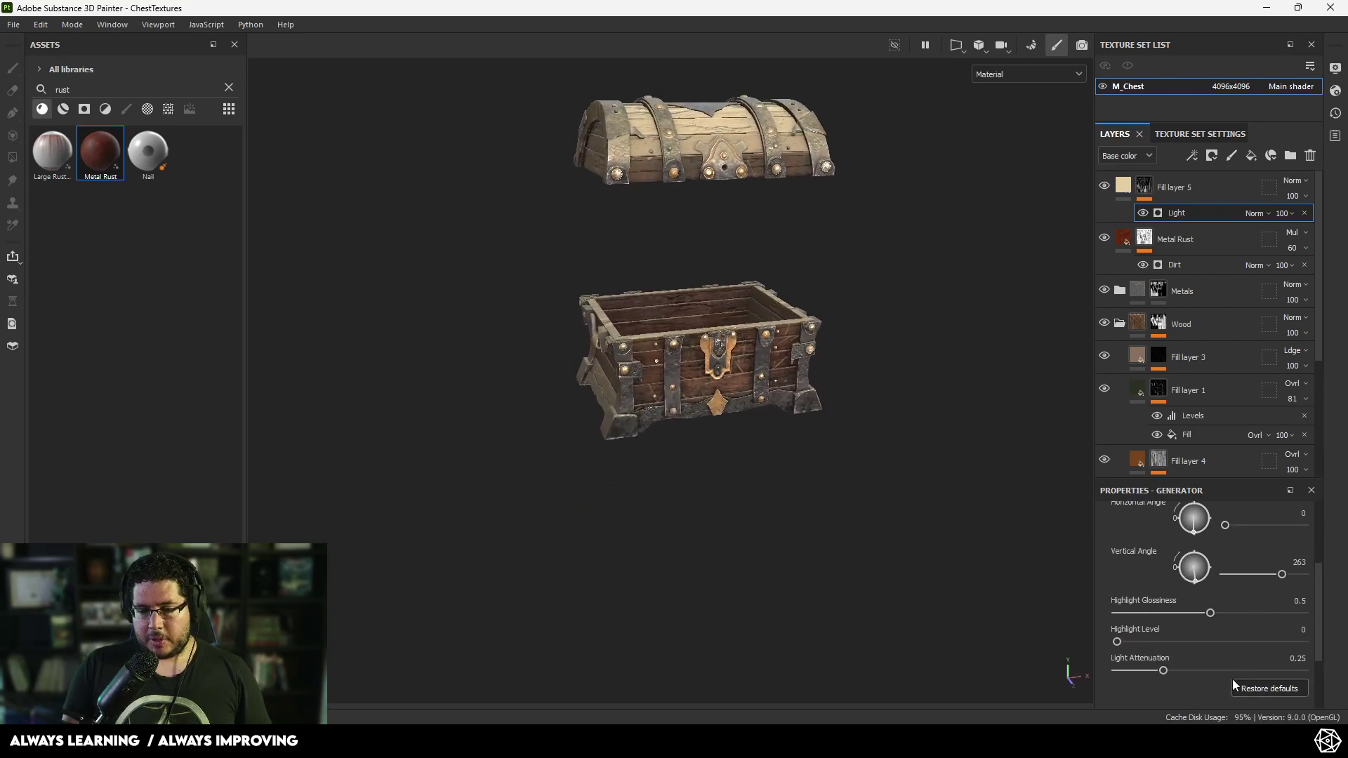
drag(1200, 613, 1229, 614)
drag(1131, 642, 1255, 642)
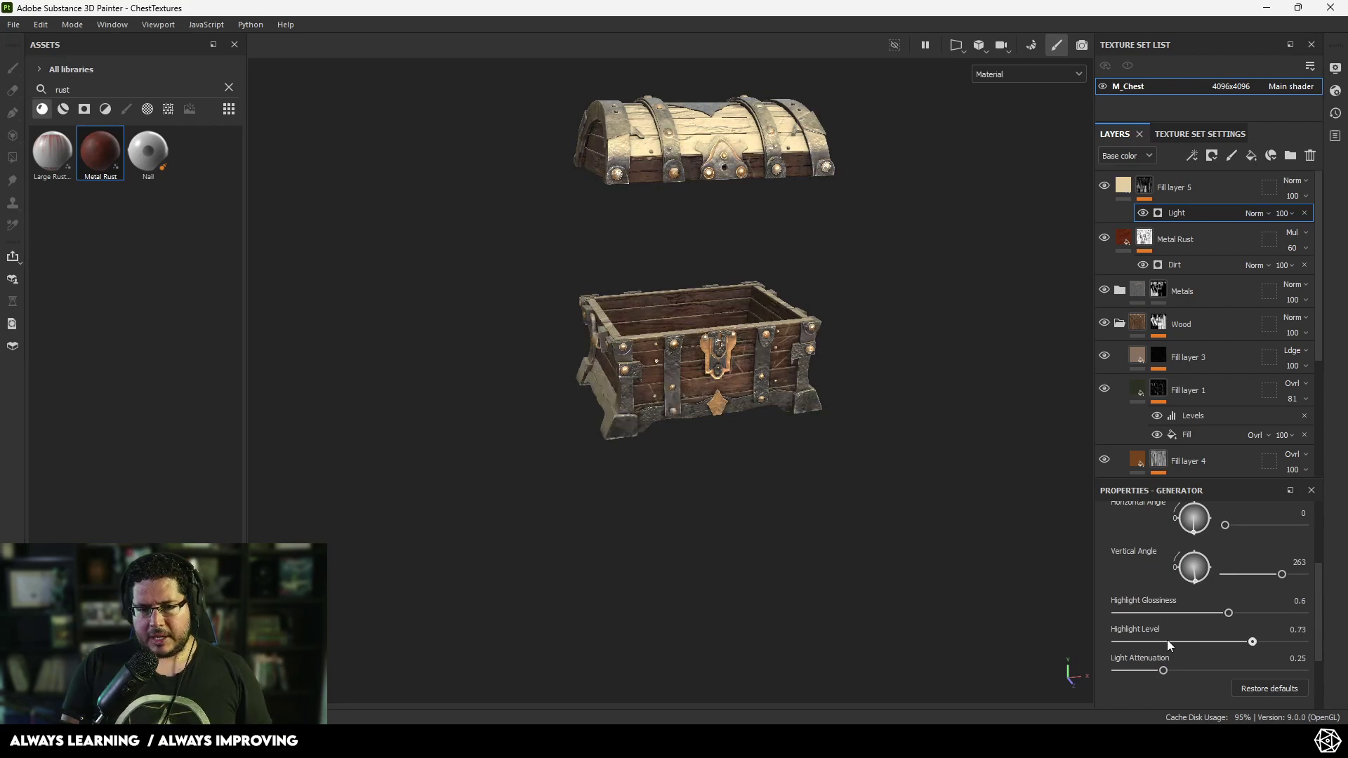
drag(1163, 642, 1095, 642)
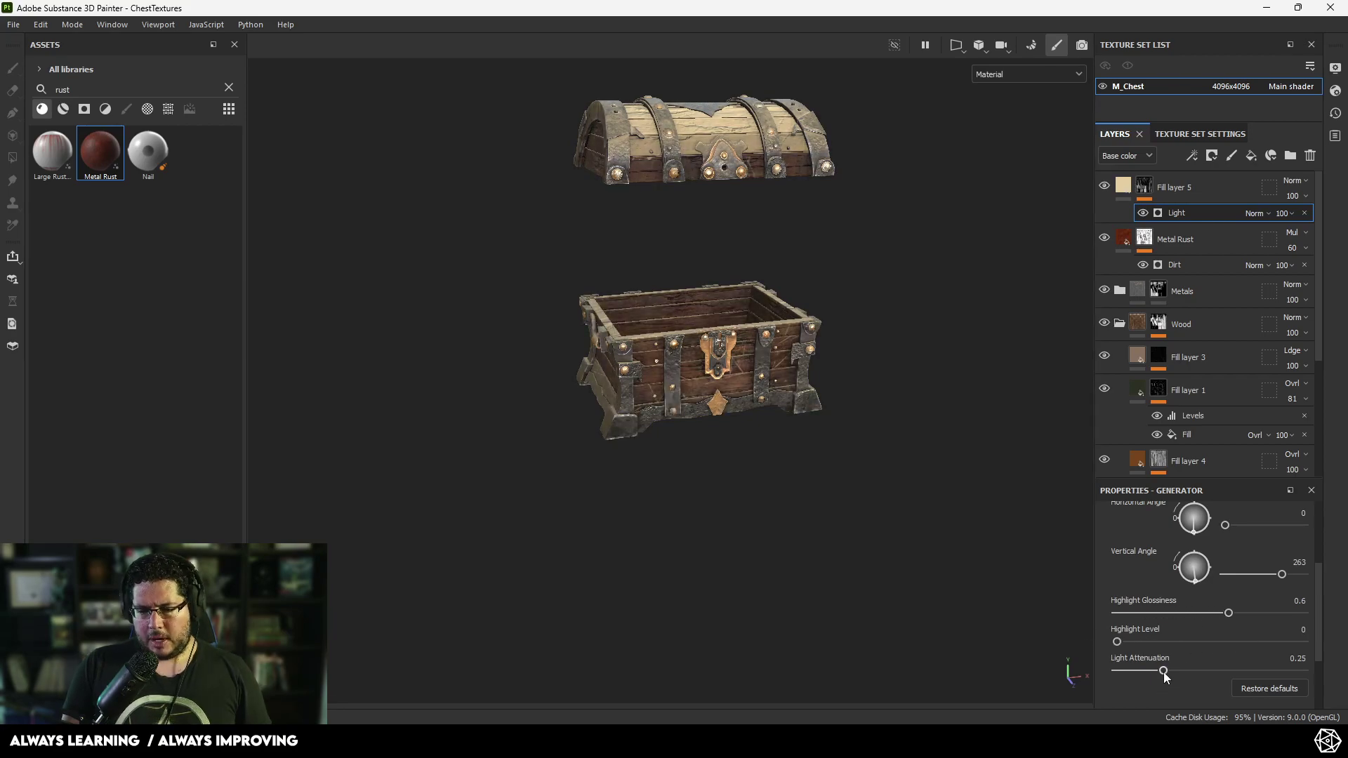
drag(1214, 671, 1250, 670)
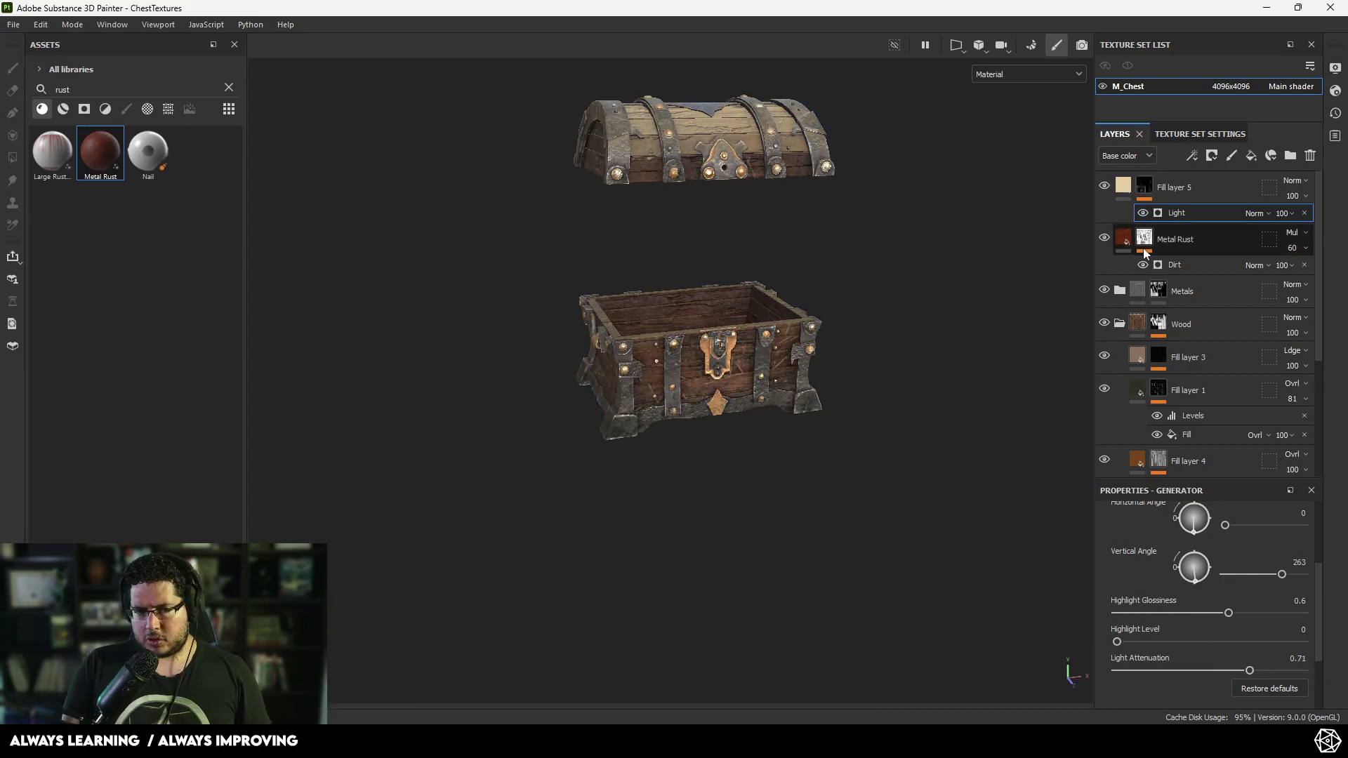
- Set Fill layer 5's blending mode to Linear Dodge and its opacity to 17
click(1295, 181)
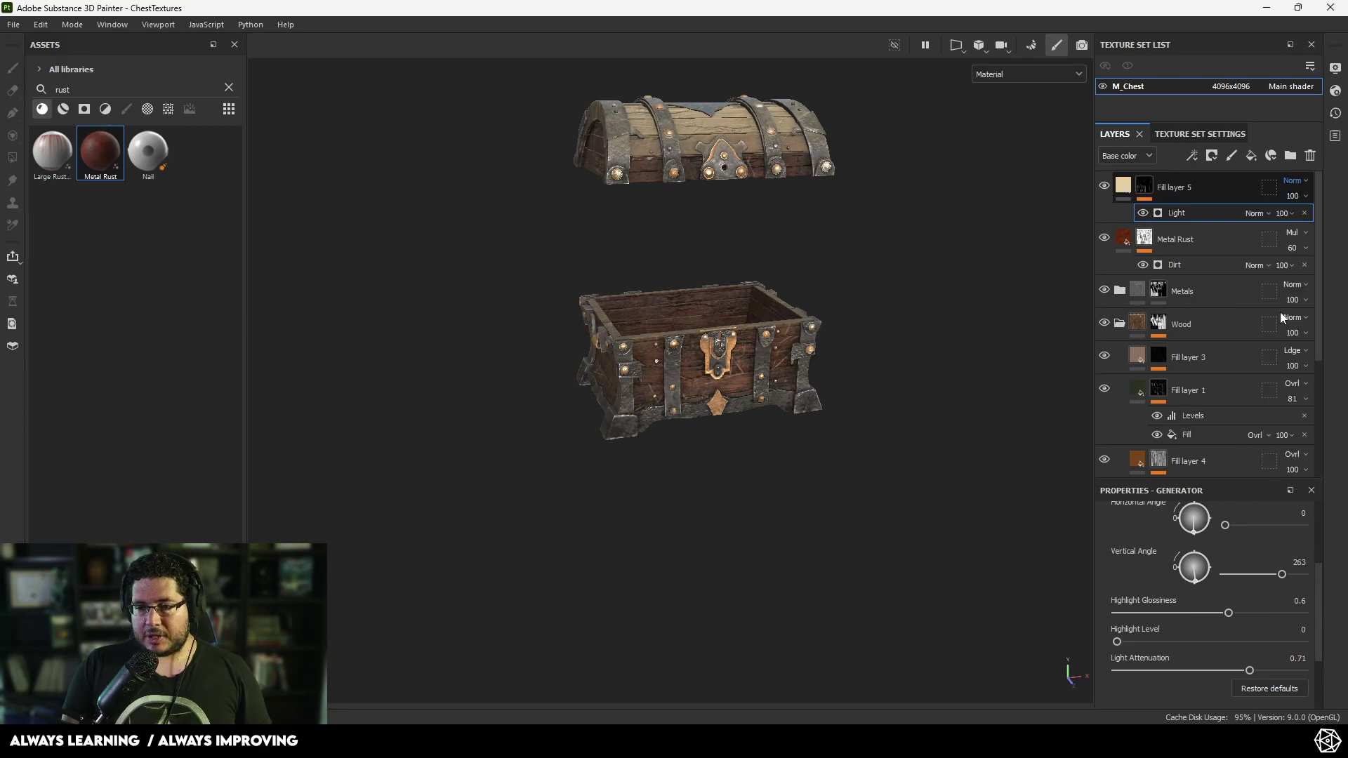
click(1272, 310)
mouse_move(874, 230)
alt+mouse_down()
mouse_move(854, 228)
mouse_move(858, 249)
alt+mouse_up()
alt+middle_drag(858, 249, 885, 295)
scroll(885, 295, up, 2)
click(1289, 197)
drag(1338, 221, 1289, 222)
- Examine the subtle light tint on the chest's lid and base from close up, from afar and from several angles
alt+drag(858, 184, 765, 210)
alt+right_drag(765, 210, 776, 246)
alt+drag(776, 246, 786, 309)
alt+right_drag(786, 309, 835, 414)
alt+drag(836, 414, 869, 370)
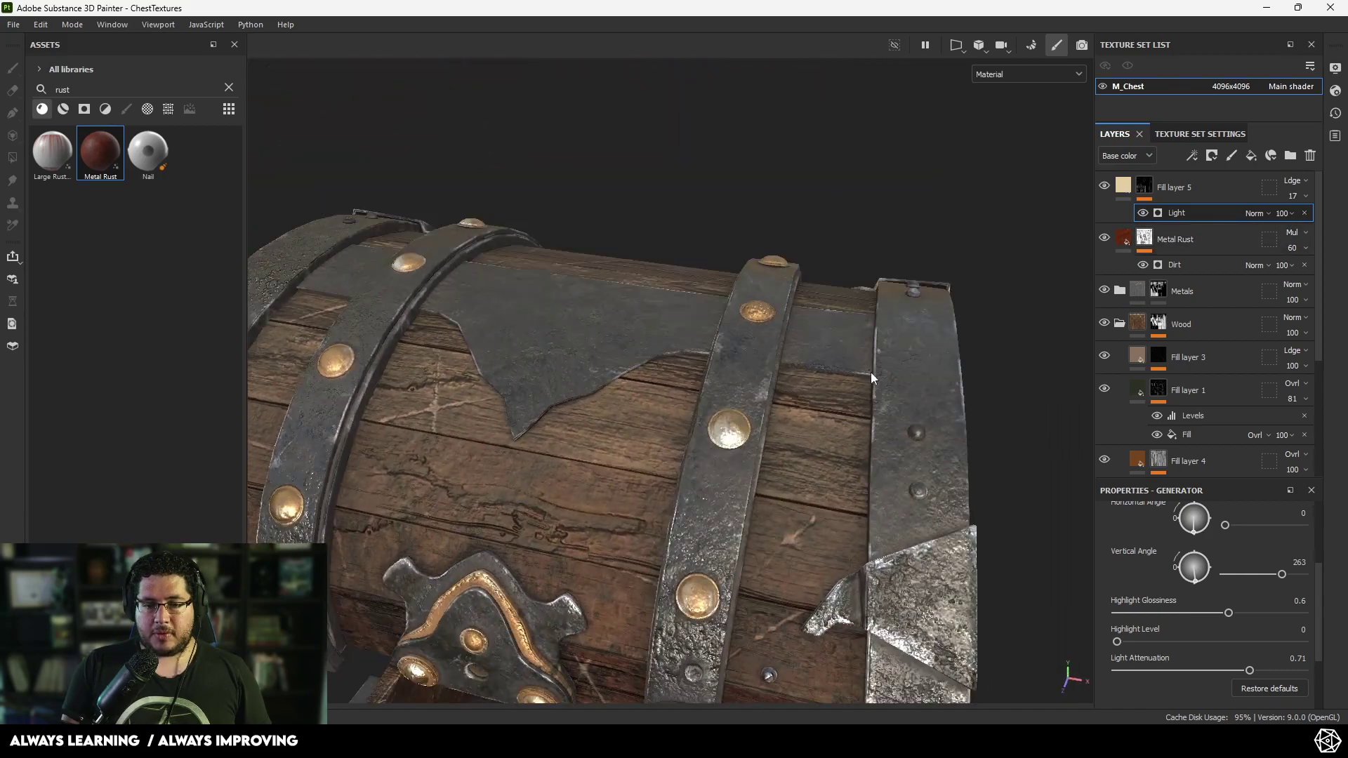
alt+right_drag(870, 369, 695, 365)
alt+middle_drag(695, 365, 735, 337)
alt+right_drag(734, 336, 618, 330)
alt+drag(618, 330, 709, 330)
alt+right_drag(709, 330, 644, 334)
alt+drag(644, 334, 611, 351)
alt+right_drag(611, 352, 936, 466)
mouse_move(611, 380)
alt+mouse_down()
mouse_move(648, 518)
mouse_move(597, 400)
mouse_move(597, 365)
alt+mouse_up()
alt+right_drag(597, 365, 692, 456)
alt+middle_drag(692, 456, 699, 311)
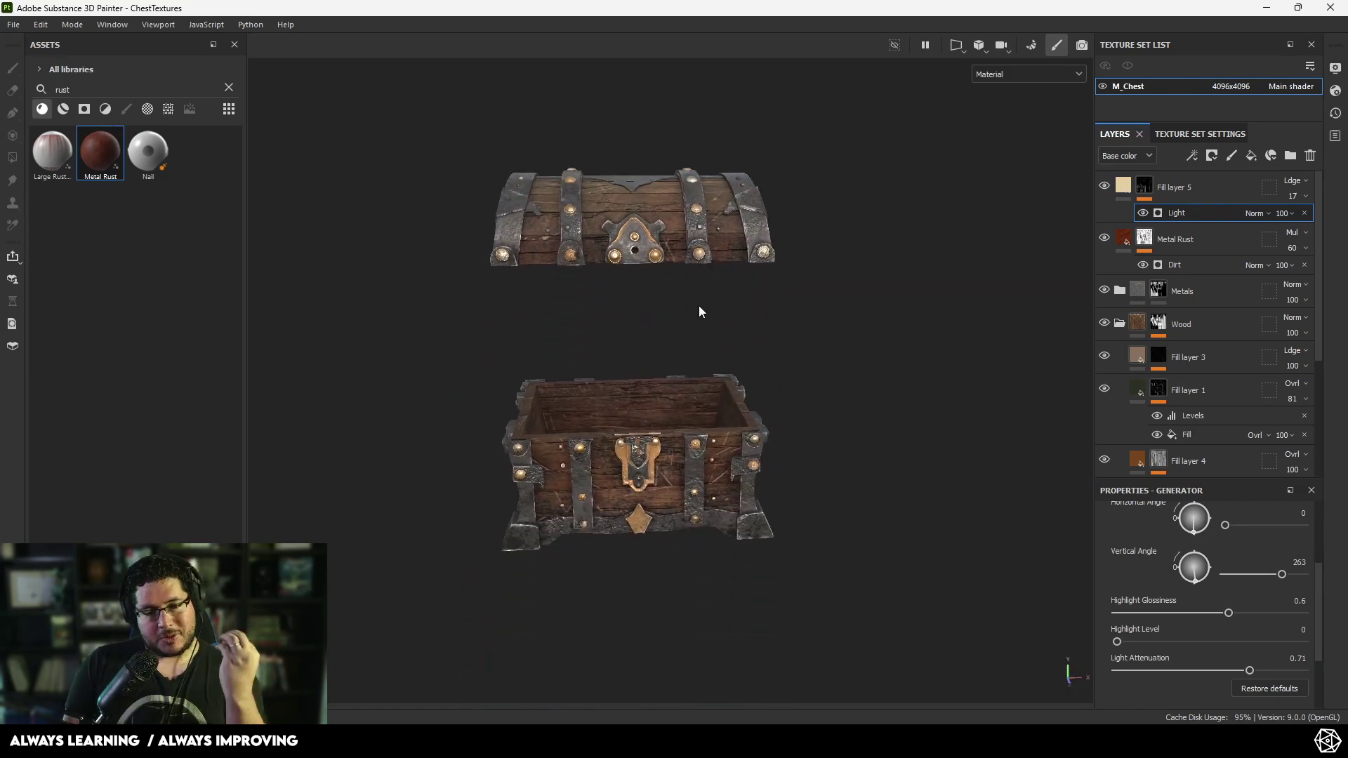
alt+drag(996, 234, 655, 253)
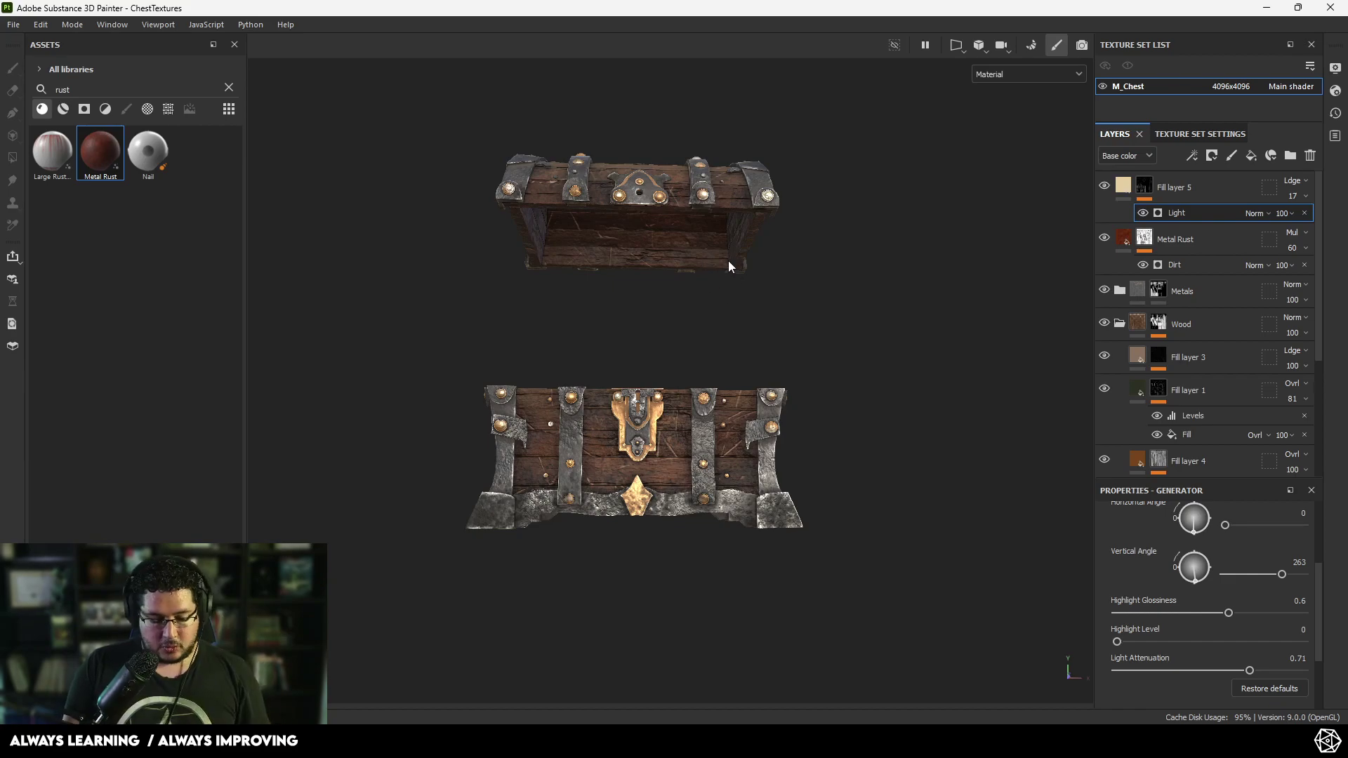
alt+drag(725, 268, 697, 329)
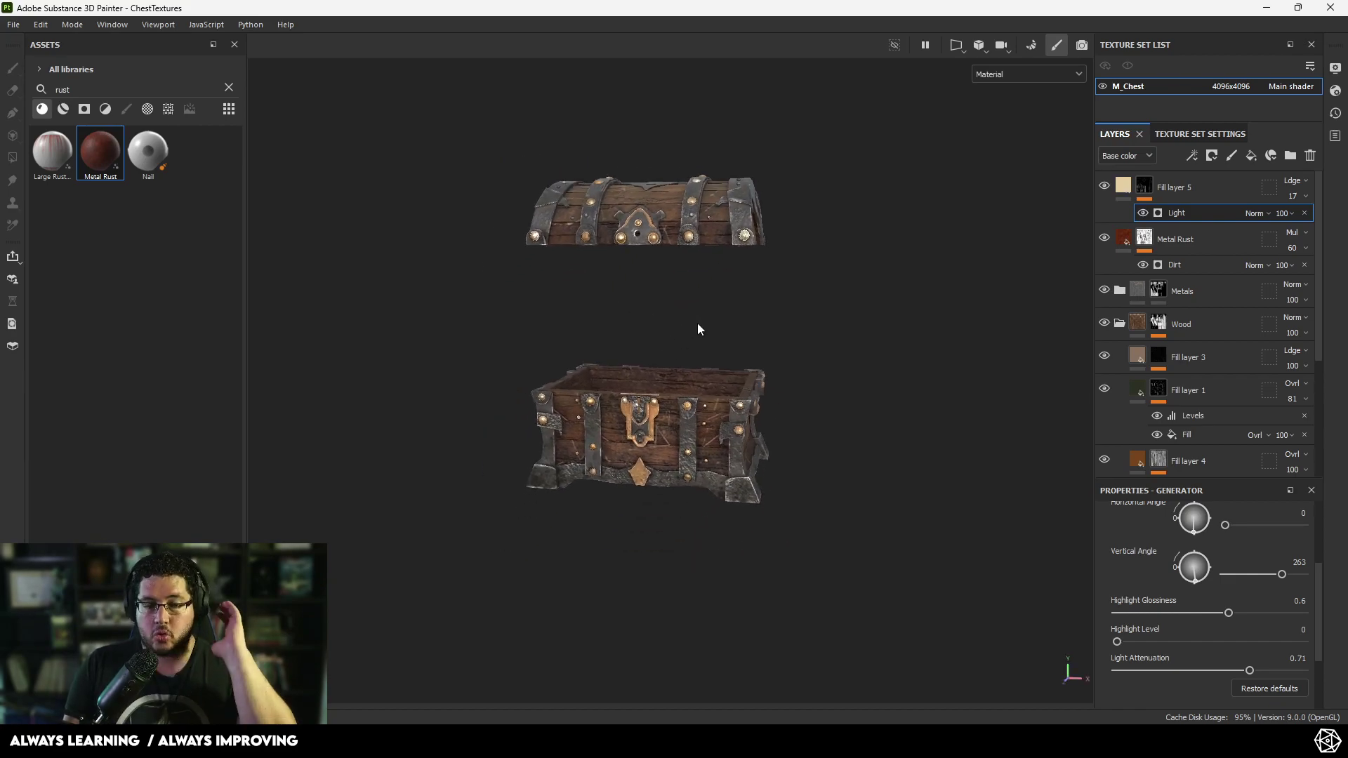